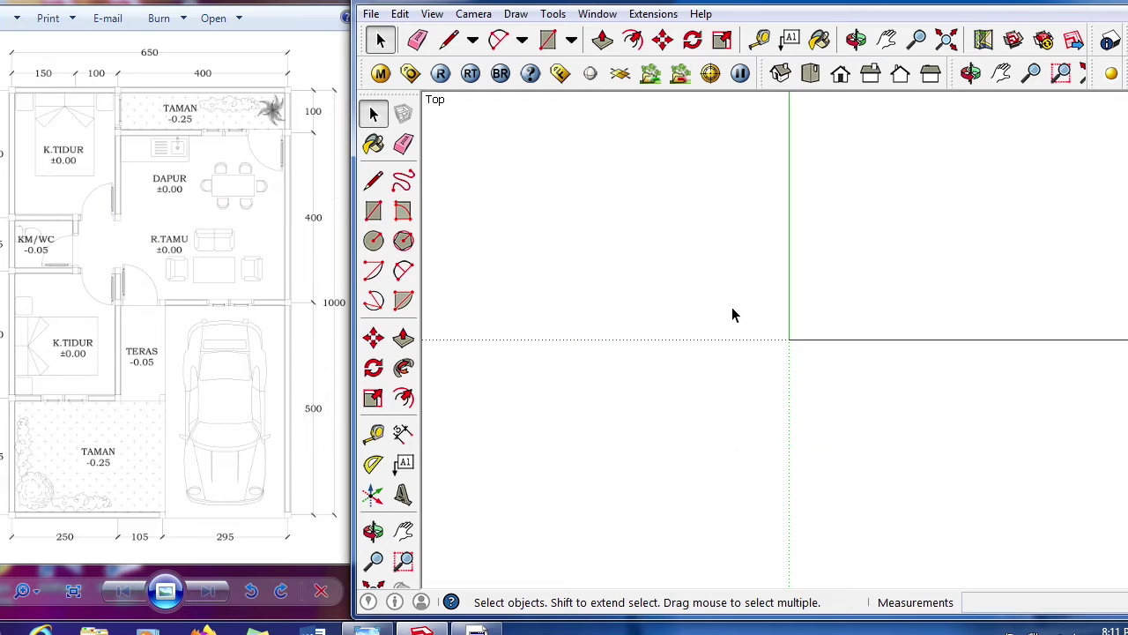
- Orbit from the flat top view to a perspective view and zoom in around the axes origin
{"action": "middle_click_drag", "start_coordinate": [967, 363], "coordinate": [784, 277]}
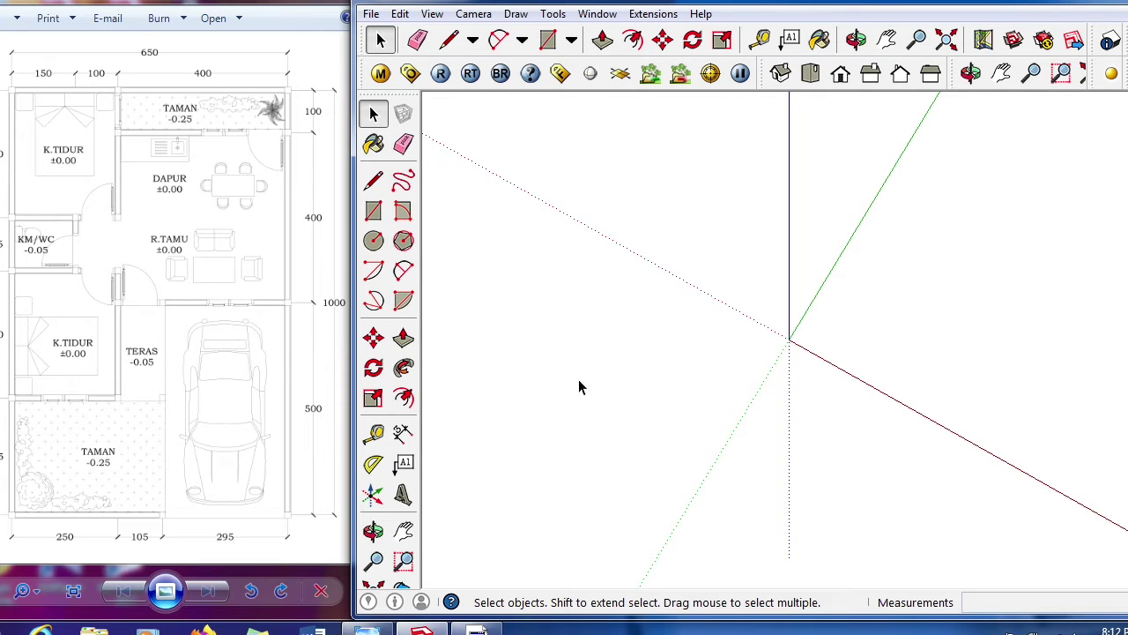
{"action": "mouse_move", "coordinate": [750, 353]}
{"action": "middle_mouse_down"}
{"action": "mouse_move", "coordinate": [710, 297]}
{"action": "mouse_move", "coordinate": [682, 218]}
{"action": "middle_mouse_up"}
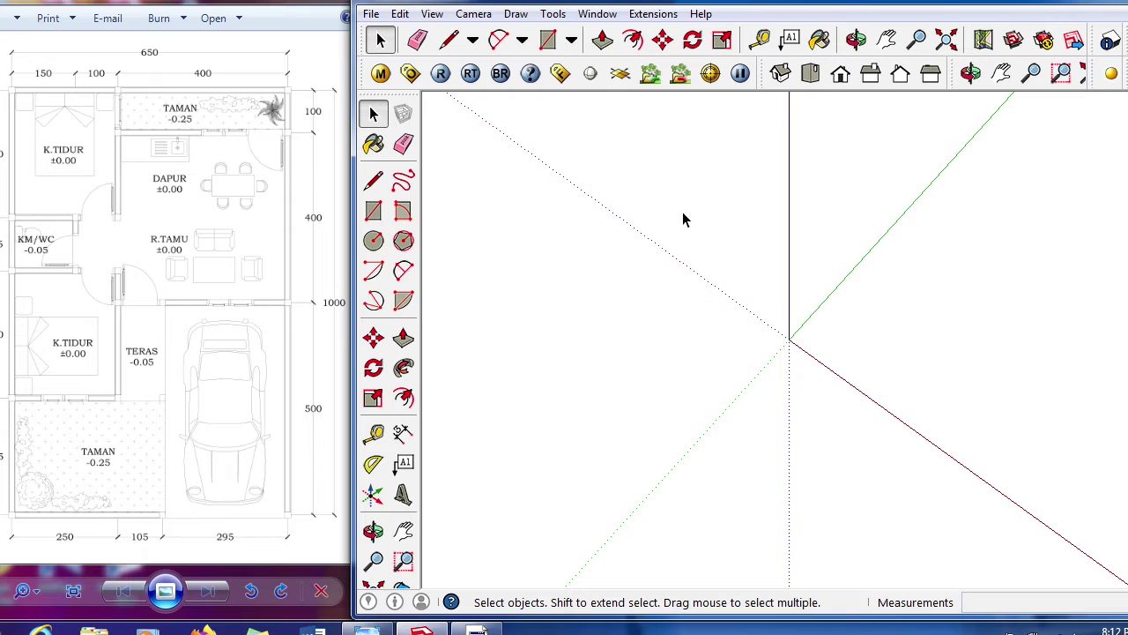
{"action": "scroll", "coordinate": [821, 317], "scroll_direction": "up", "scroll_amount": 2}
{"action": "scroll", "coordinate": [1111, 332], "scroll_direction": "up", "scroll_amount": 3}
{"action": "scroll", "coordinate": [694, 376], "scroll_direction": "down", "scroll_amount": 1}
{"action": "middle_click_drag", "start_coordinate": [655, 418], "coordinate": [688, 297]}
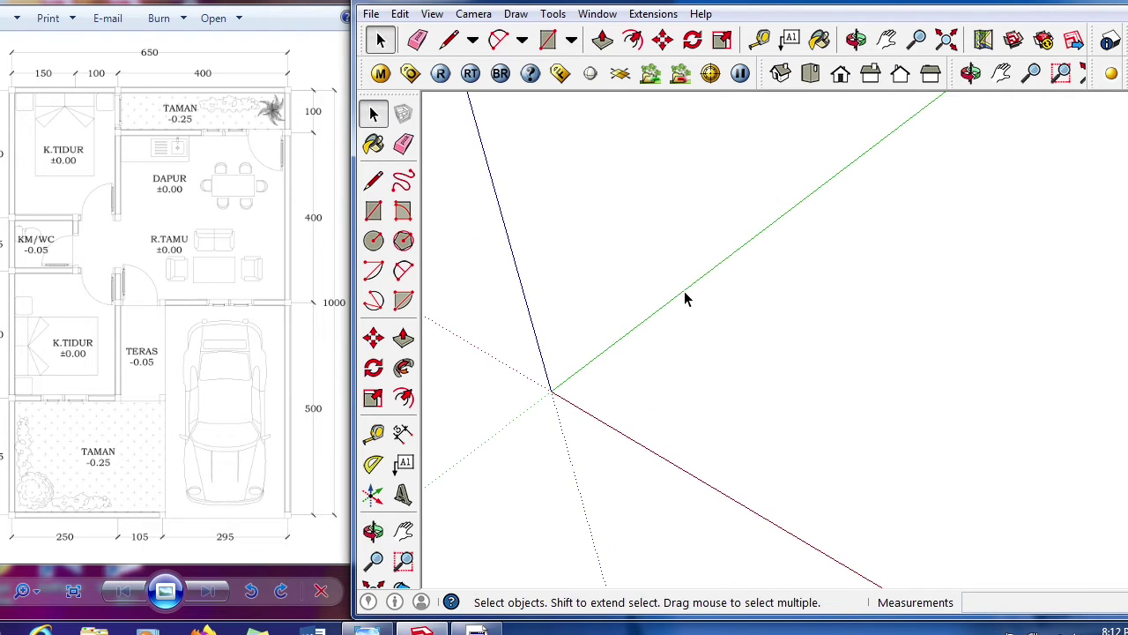
{"action": "middle_click_drag", "start_coordinate": [587, 420], "coordinate": [627, 365]}
{"action": "scroll", "coordinate": [497, 450], "scroll_direction": "up", "scroll_amount": 3}
{"action": "scroll", "coordinate": [497, 429], "scroll_direction": "up", "scroll_amount": 3}
{"action": "scroll", "coordinate": [614, 427], "scroll_direction": "up", "scroll_amount": 2}
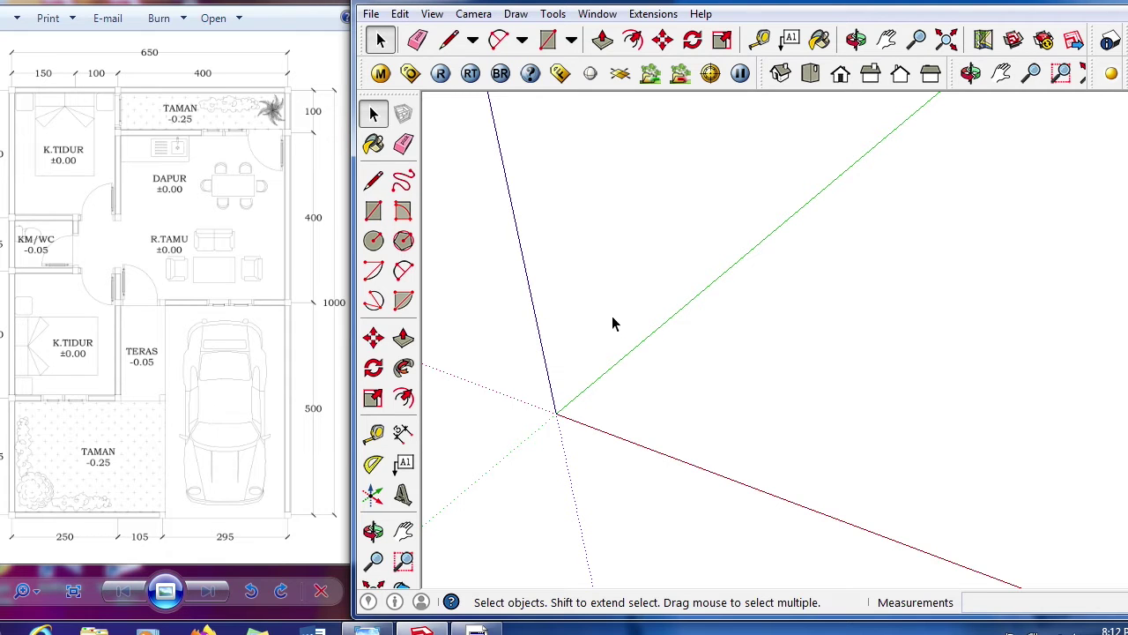
{"action": "key", "text": "m"}
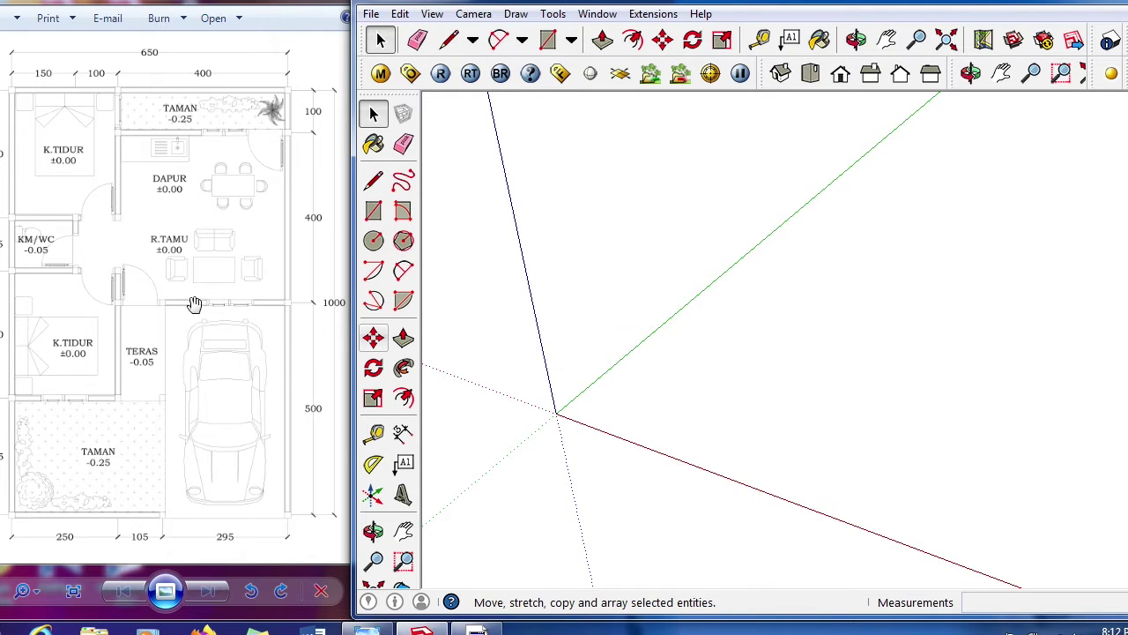
{"action": "key", "text": "space"}
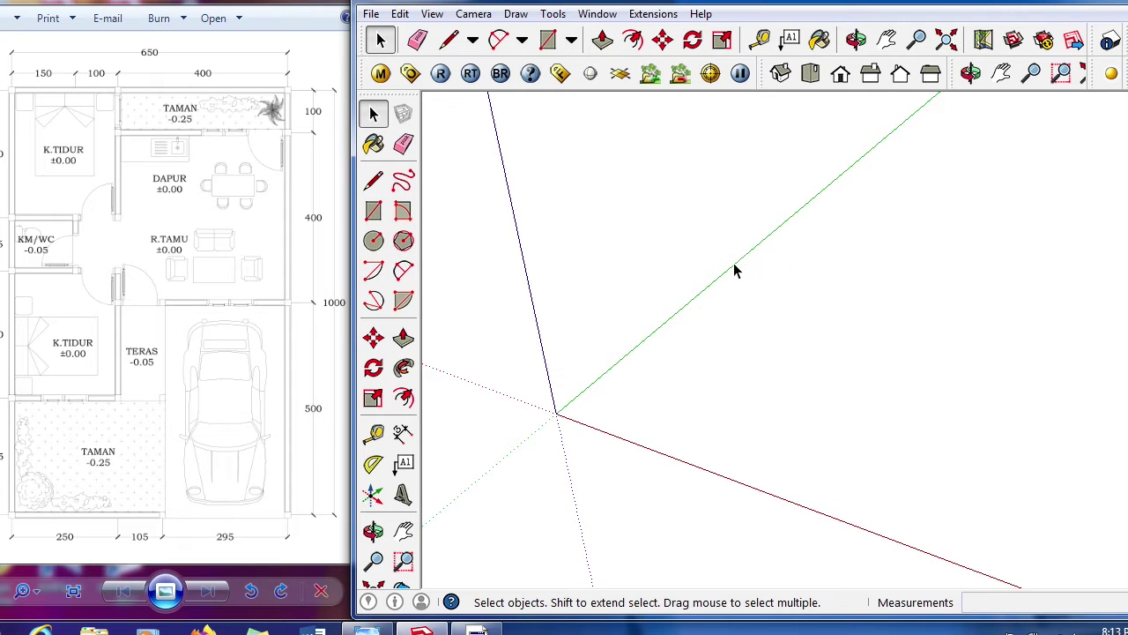
{"action": "key", "text": "b"}
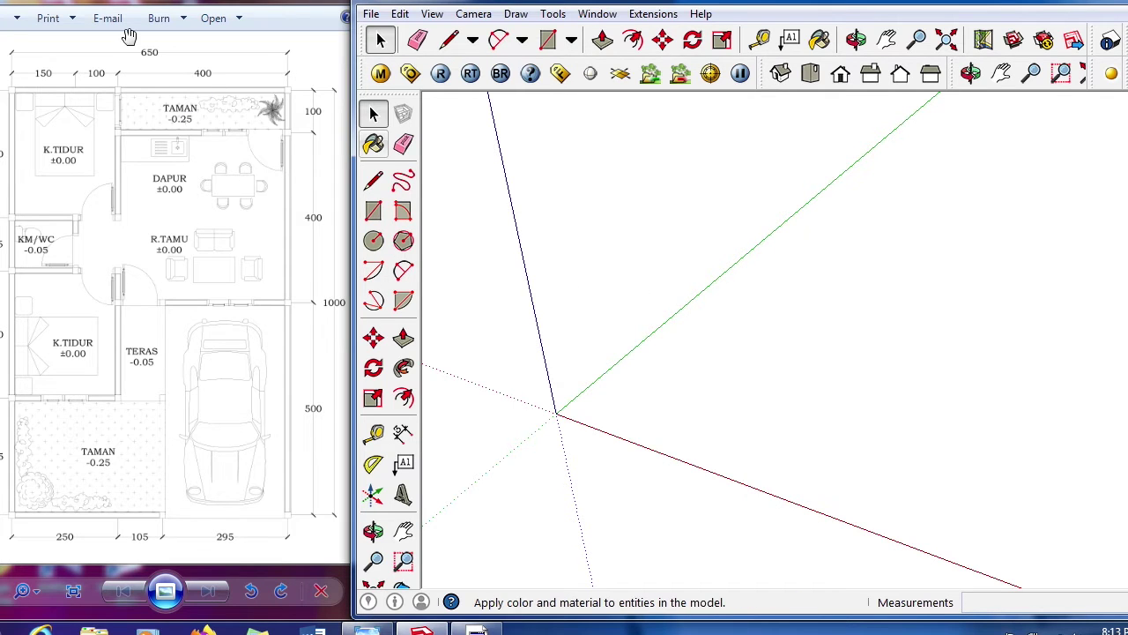
{"action": "key", "text": "space"}
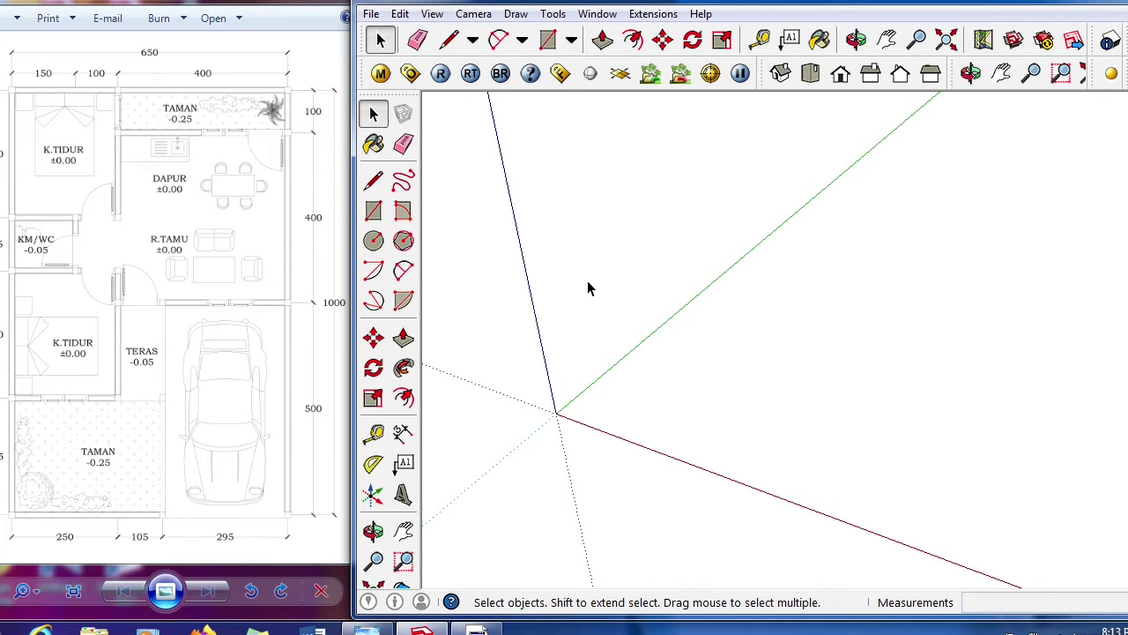
{"action": "left_click", "coordinate": [374, 182]}
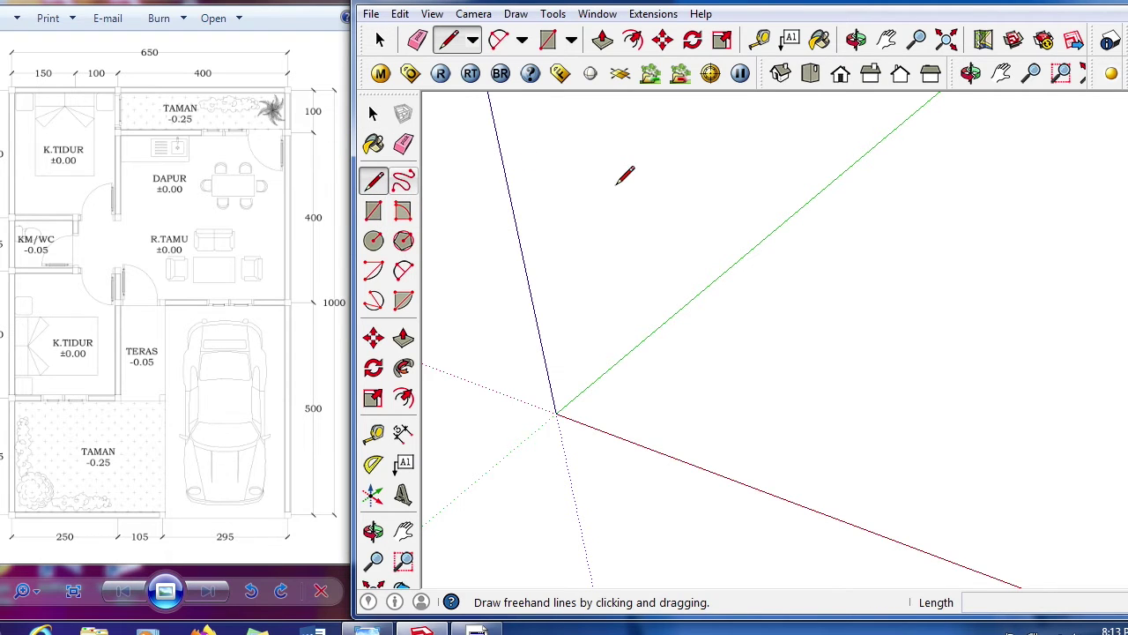
{"action": "key", "text": "space"}
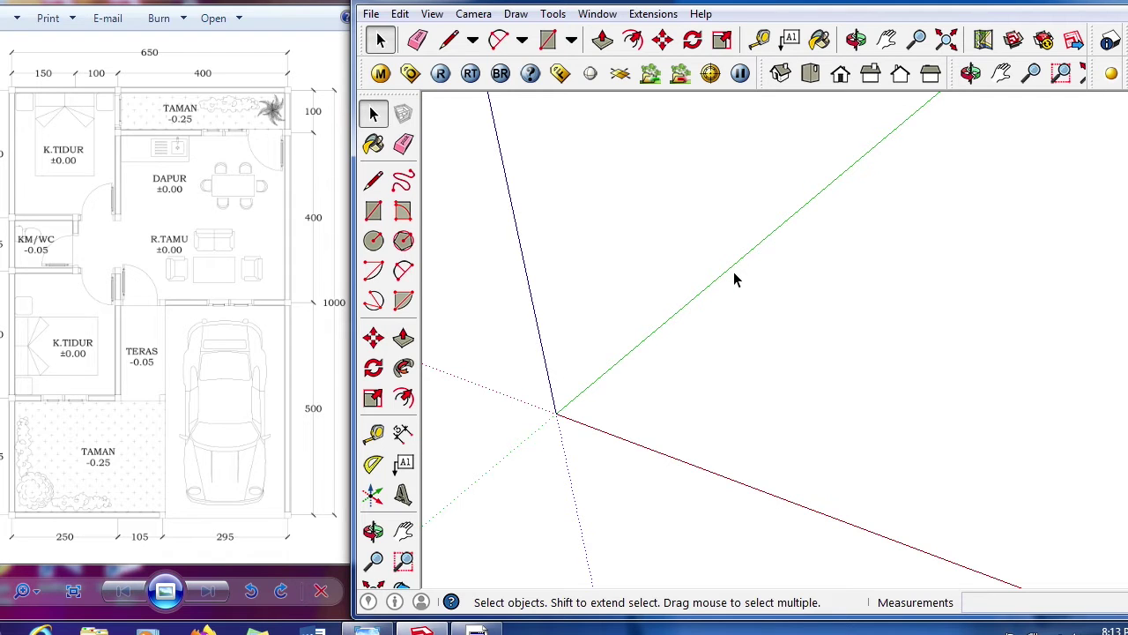
- Draw the plot's back edge 6.5 m along the red axis, continuing with a 10 m side edge along the green axis
{"action": "key", "text": "l"}
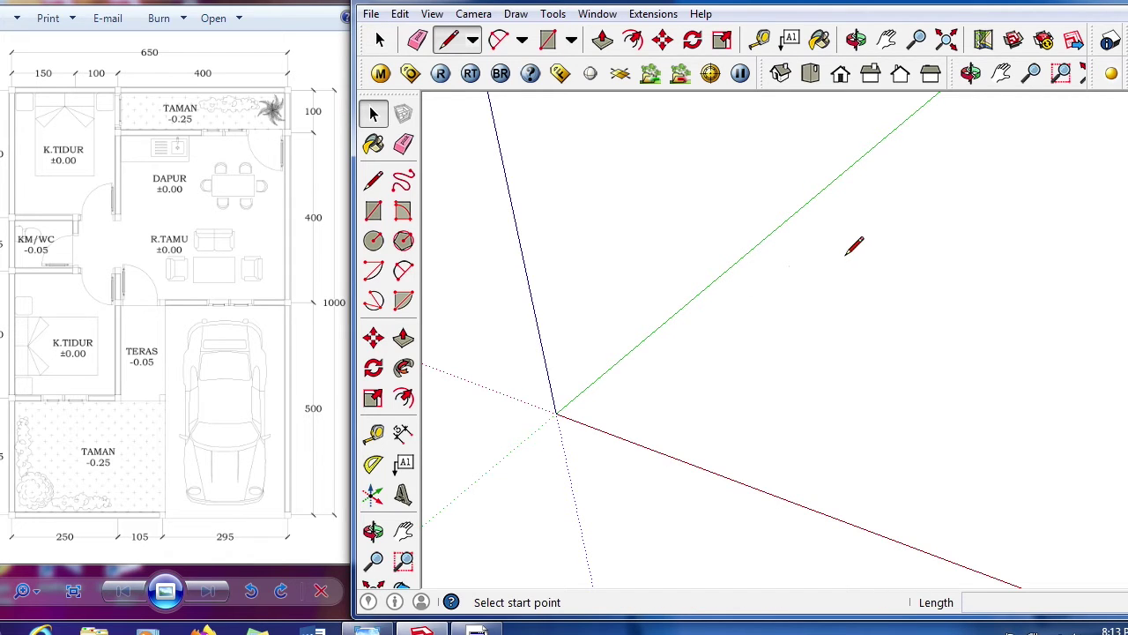
{"action": "left_click", "coordinate": [754, 279]}
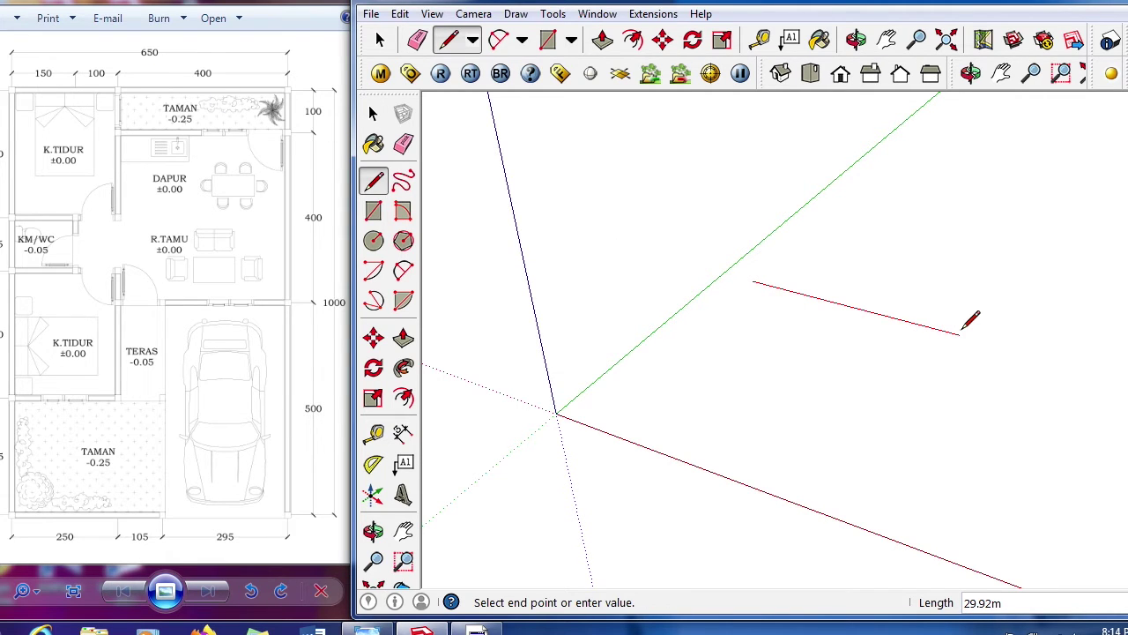
{"action": "type", "text": "6.5"}
{"action": "key", "text": "Return"}
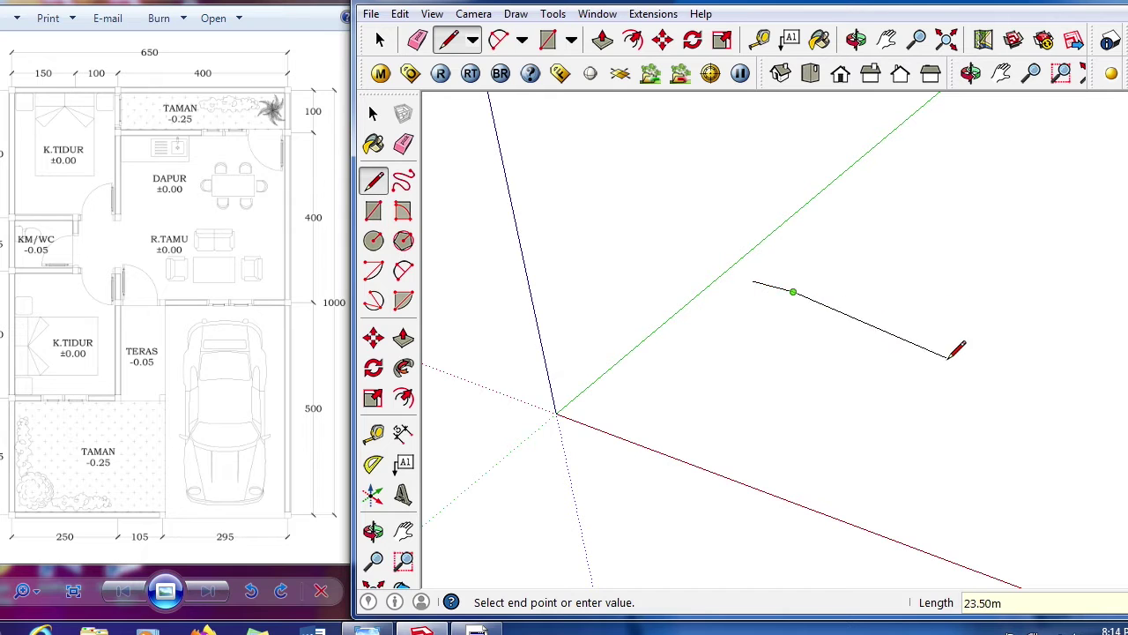
{"action": "scroll", "coordinate": [738, 272], "scroll_direction": "up", "scroll_amount": 5}
{"action": "scroll", "coordinate": [733, 277], "scroll_direction": "up", "scroll_amount": 2}
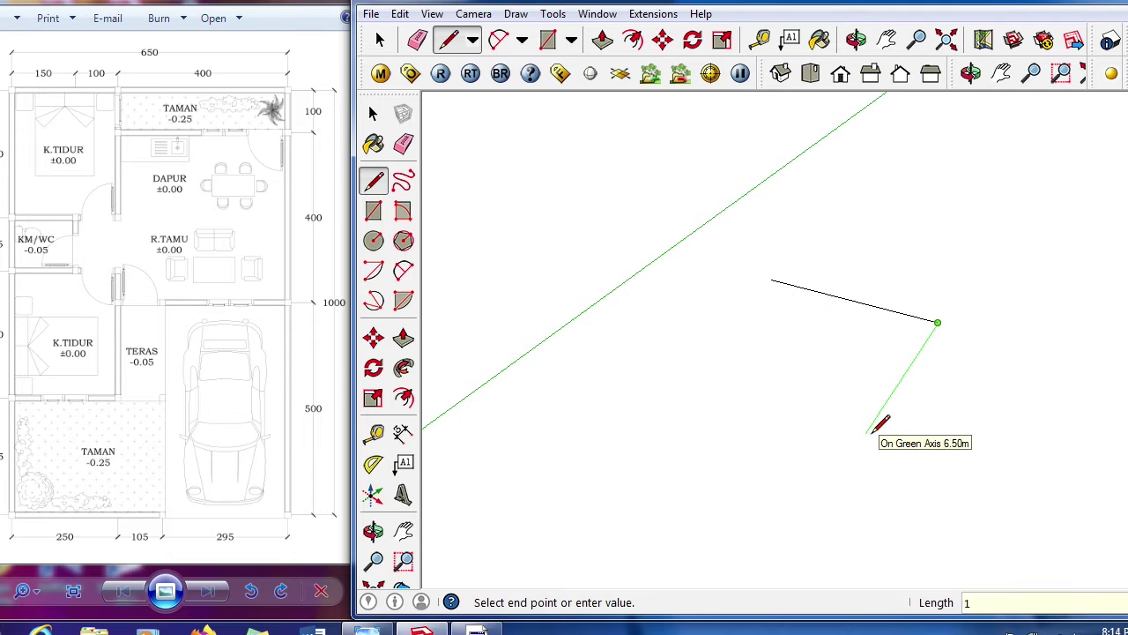
{"action": "key", "text": "Return"}
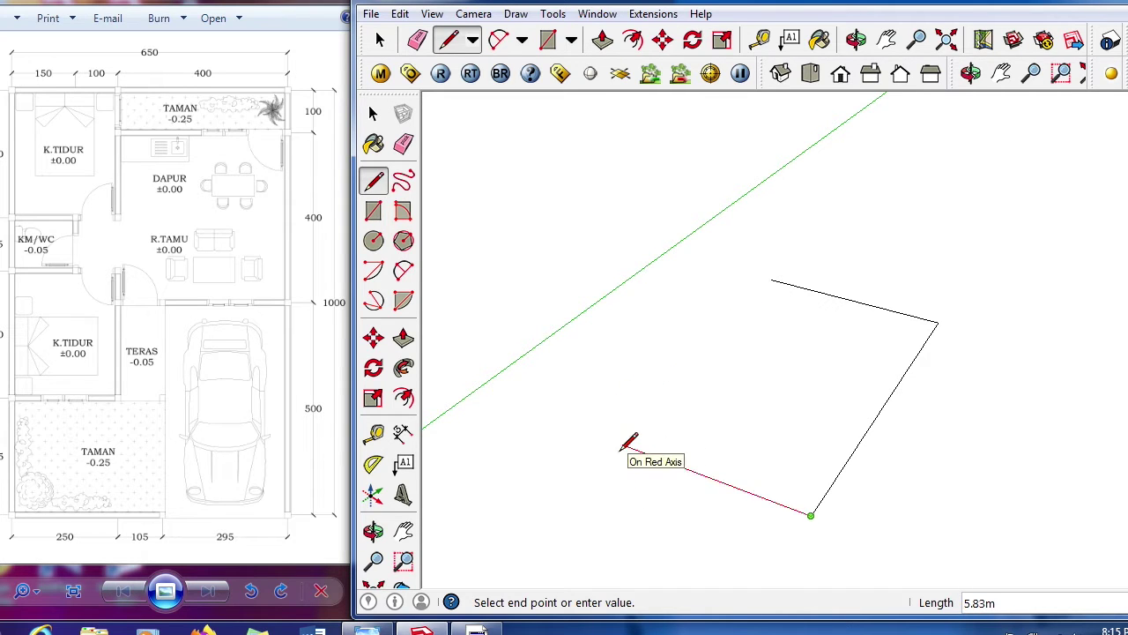
- Try locking the direction of the third line to the blue axis
{"action": "scroll", "coordinate": [749, 324], "scroll_direction": "down", "scroll_amount": 5}
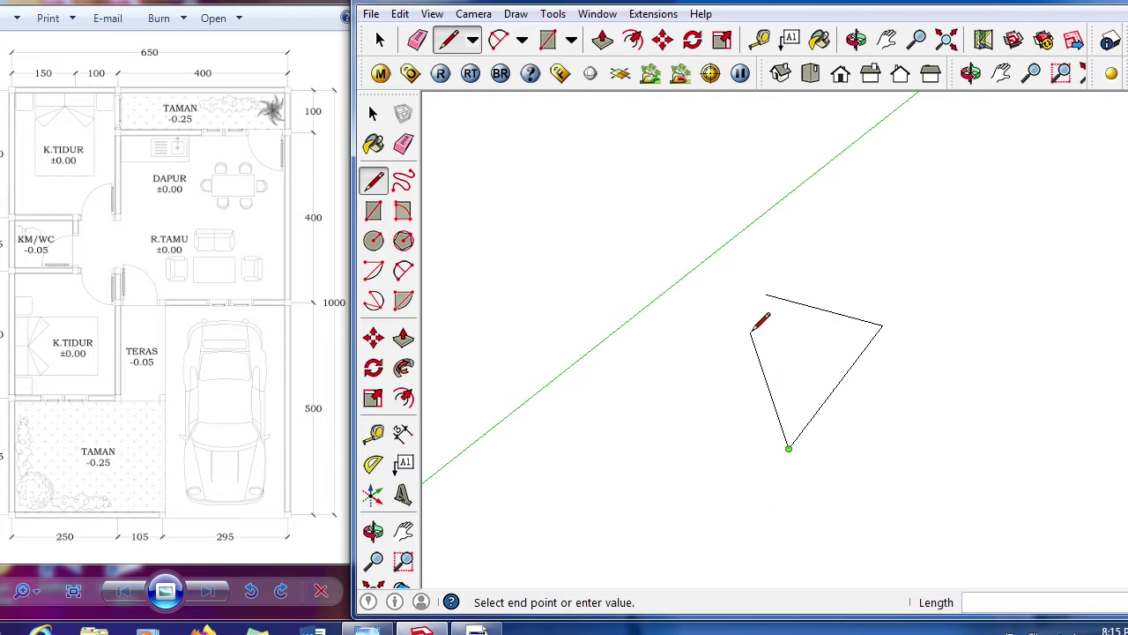
{"action": "scroll", "coordinate": [677, 359], "scroll_direction": "down", "scroll_amount": 2}
{"action": "scroll", "coordinate": [688, 353], "scroll_direction": "up", "scroll_amount": 1}
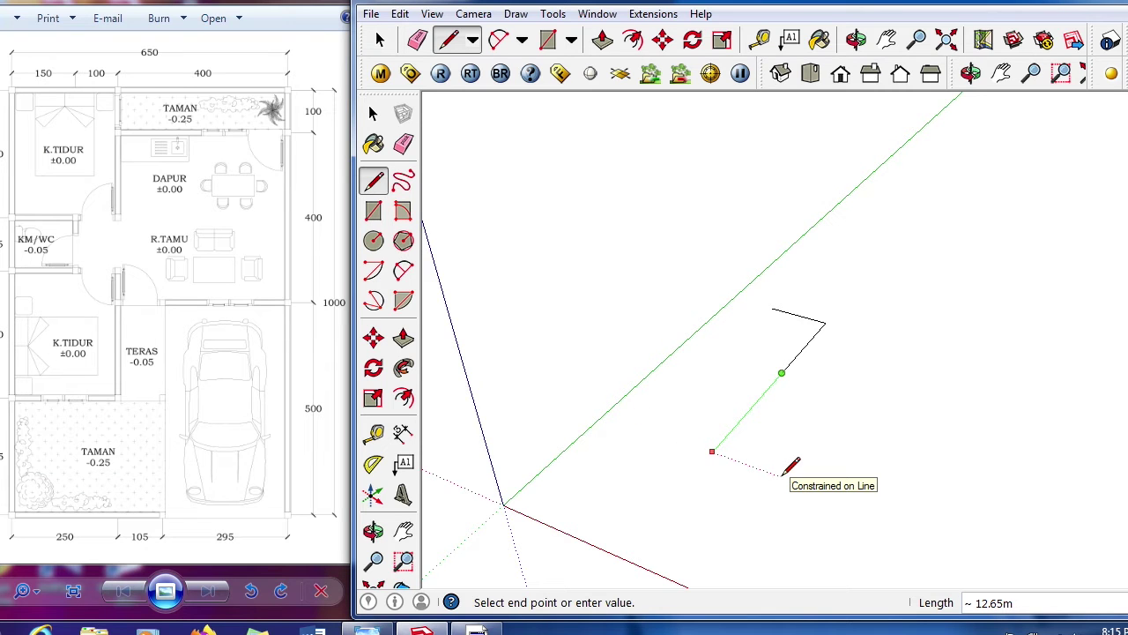
{"action": "key", "text": "Up"}
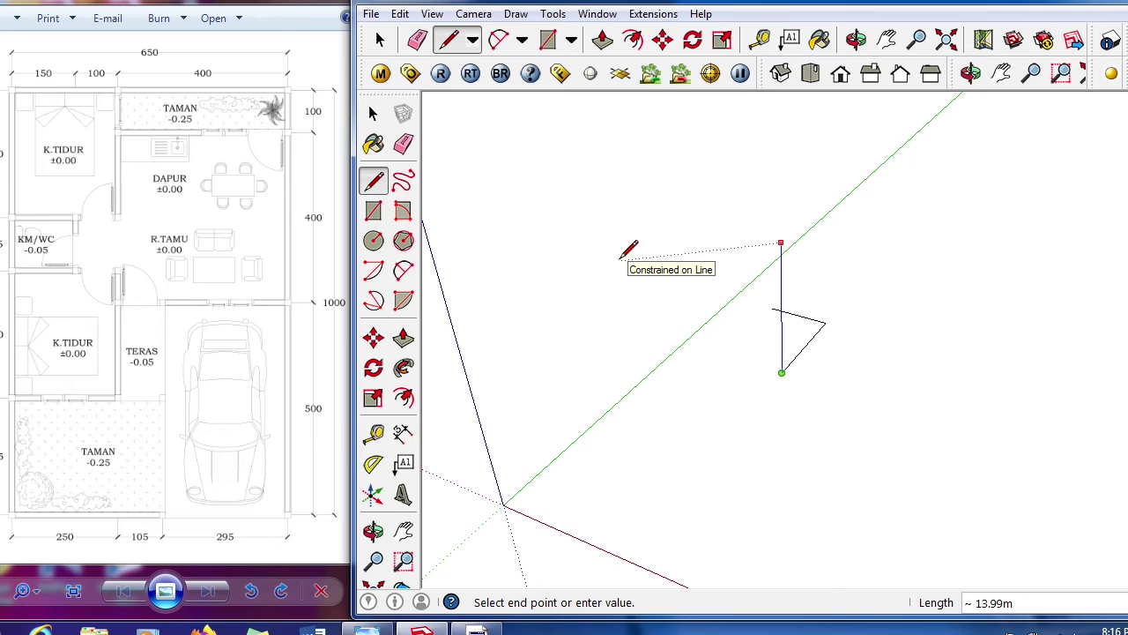
- Draw the front edge along the red axis, level with the starting corner, and close the rectangle back at that corner
{"action": "scroll", "coordinate": [716, 359], "scroll_direction": "up", "scroll_amount": 2}
{"action": "scroll", "coordinate": [714, 290], "scroll_direction": "up", "scroll_amount": 1}
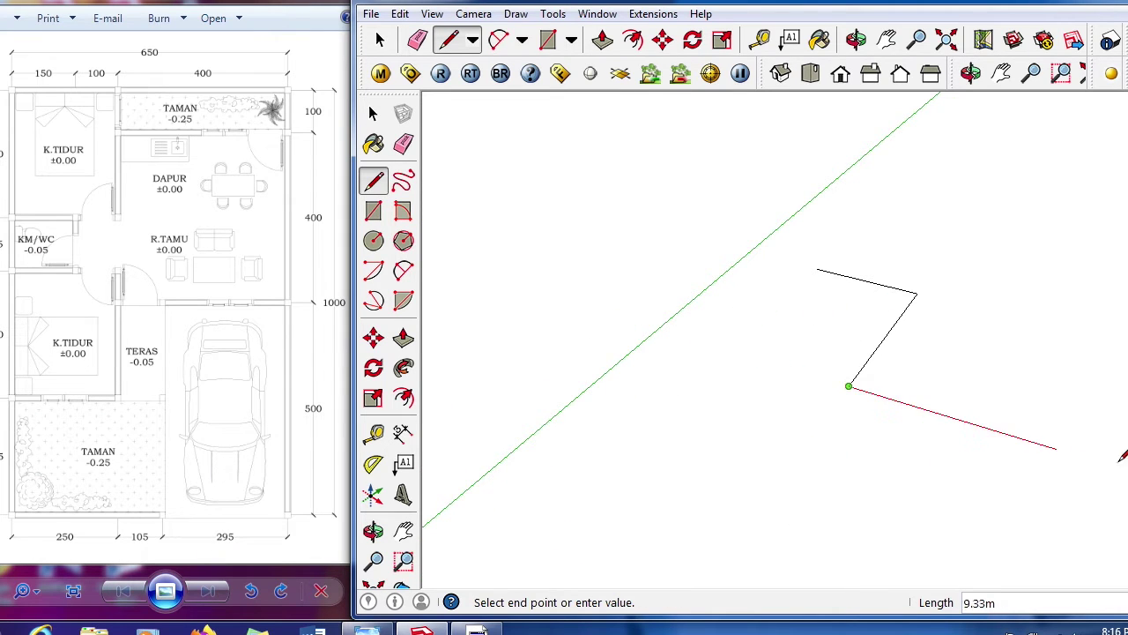
{"action": "key", "text": "Right"}
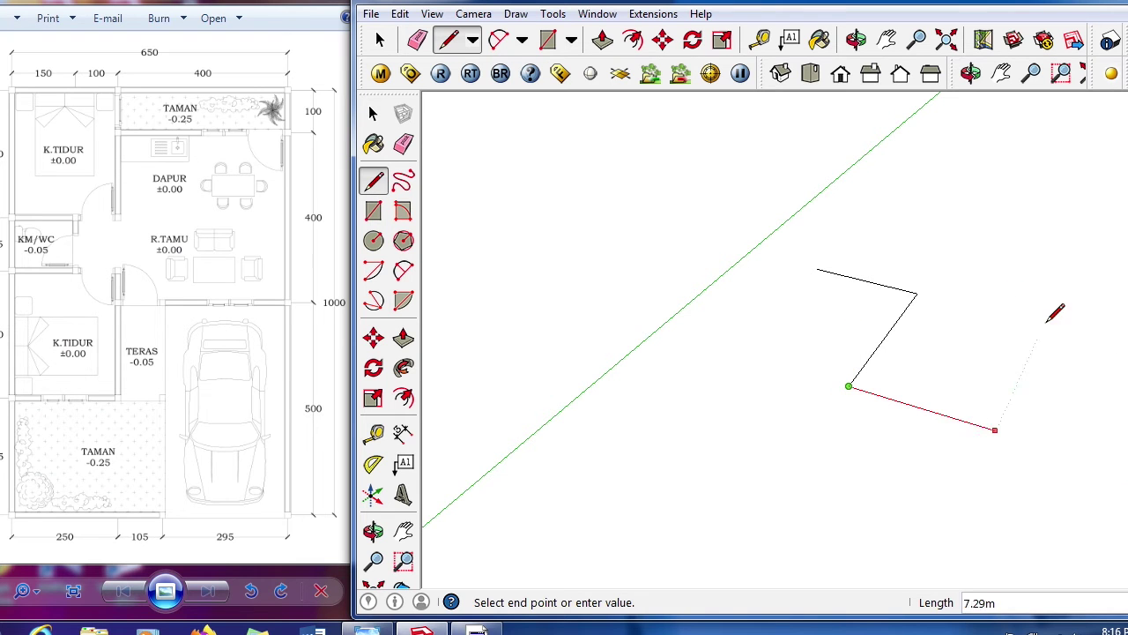
{"action": "left_click", "coordinate": [820, 266]}
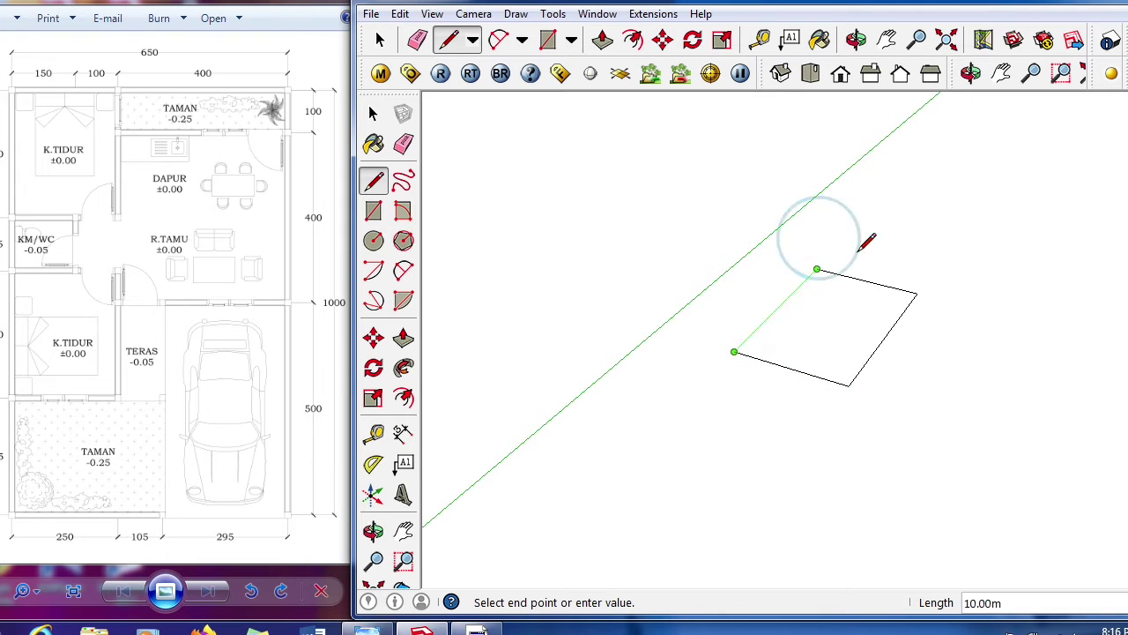
{"action": "left_click", "coordinate": [818, 270]}
{"action": "key", "text": "space"}
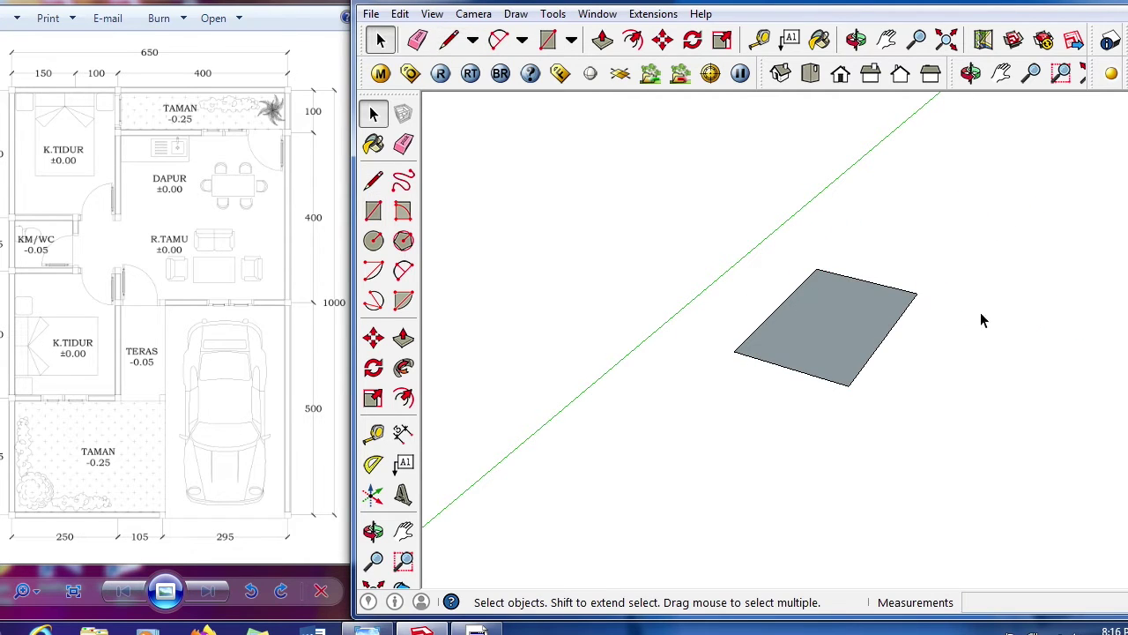
- Measure the rectangle's back edge and long side from the starting corner with the Tape Measure
{"action": "scroll", "coordinate": [831, 285], "scroll_direction": "up", "scroll_amount": 3}
{"action": "scroll", "coordinate": [926, 433], "scroll_direction": "up", "scroll_amount": 1}
{"action": "mouse_move", "coordinate": [926, 432]}
{"action": "middle_mouse_down"}
{"action": "mouse_move", "coordinate": [864, 407]}
{"action": "mouse_move", "coordinate": [862, 419]}
{"action": "middle_mouse_up"}
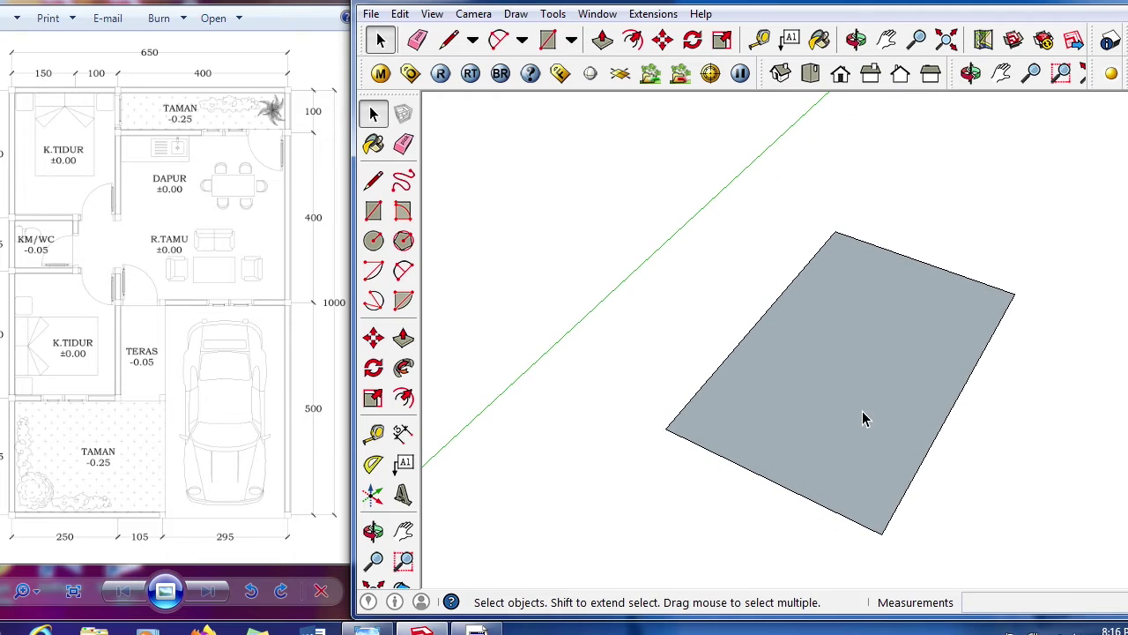
{"action": "key", "text": "m"}
{"action": "key", "text": "t"}
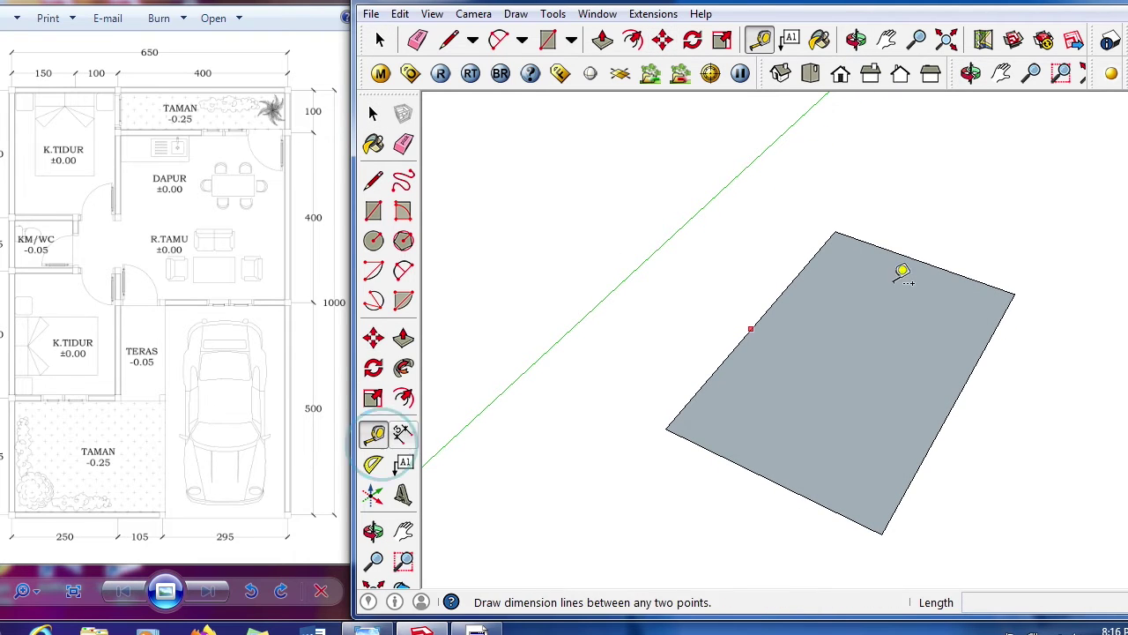
{"action": "left_click", "coordinate": [835, 232]}
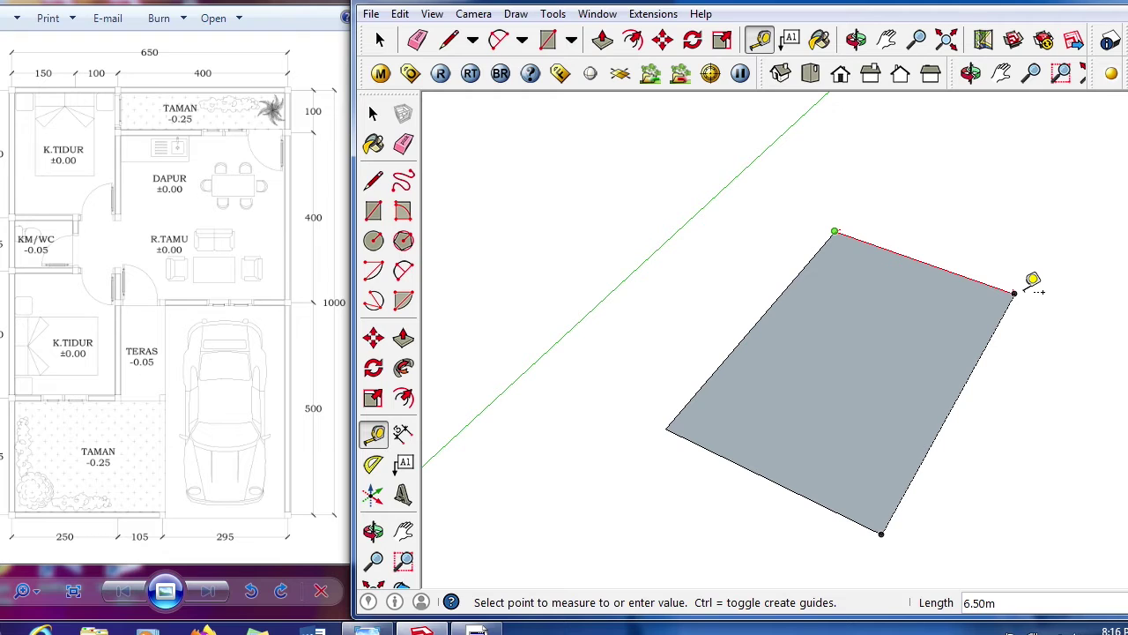
{"action": "left_click", "coordinate": [666, 428]}
{"action": "key", "text": "space"}
{"action": "key", "text": "m"}
{"action": "key", "text": "space"}
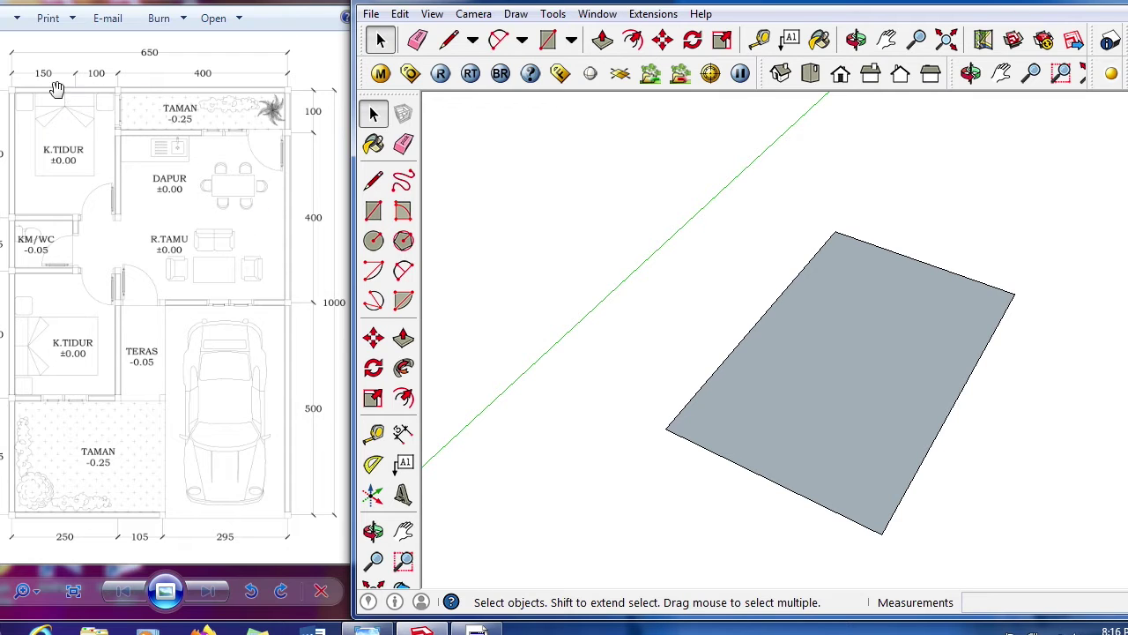
- Draw a 2.5 m line along the back edge from the starting corner to mark the bedroom width
{"action": "key", "text": "c"}
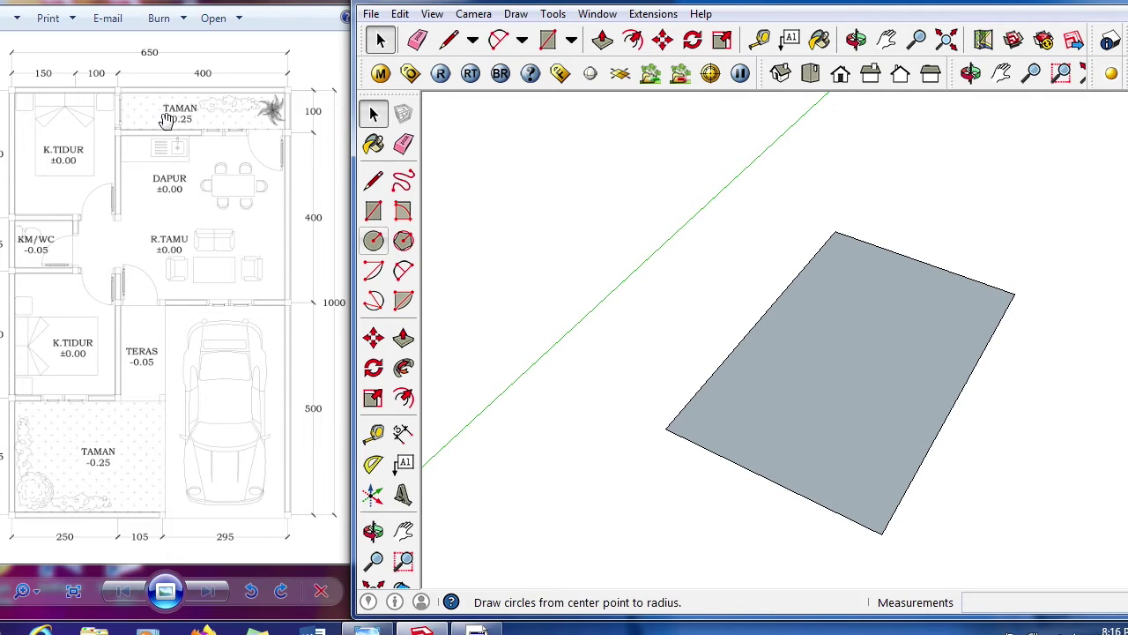
{"action": "key", "text": "l"}
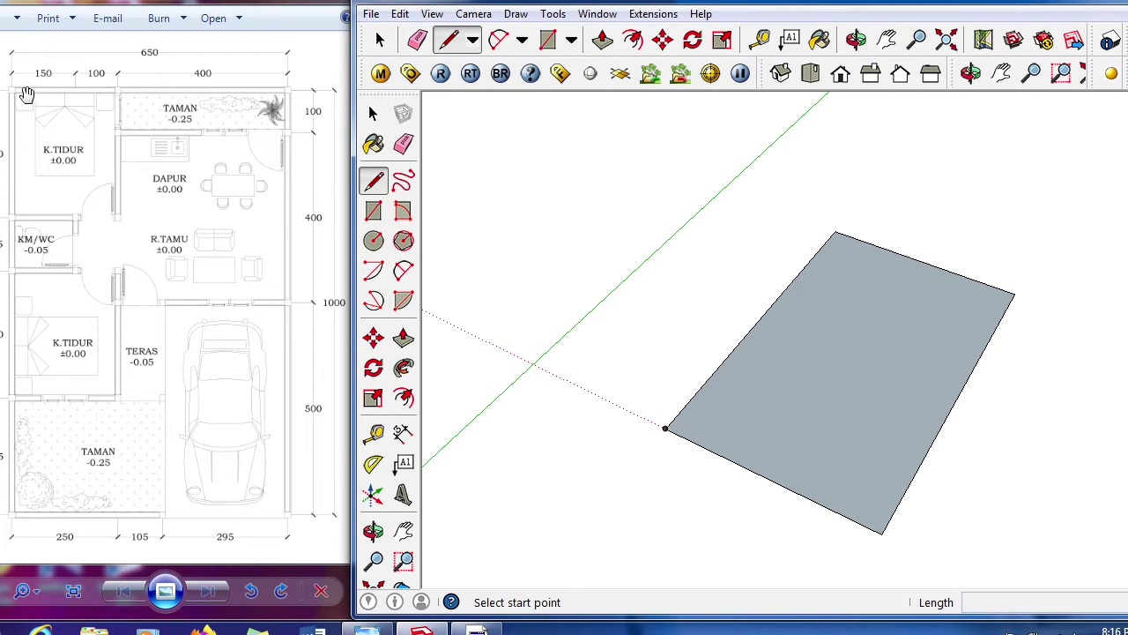
{"action": "left_click", "coordinate": [838, 230]}
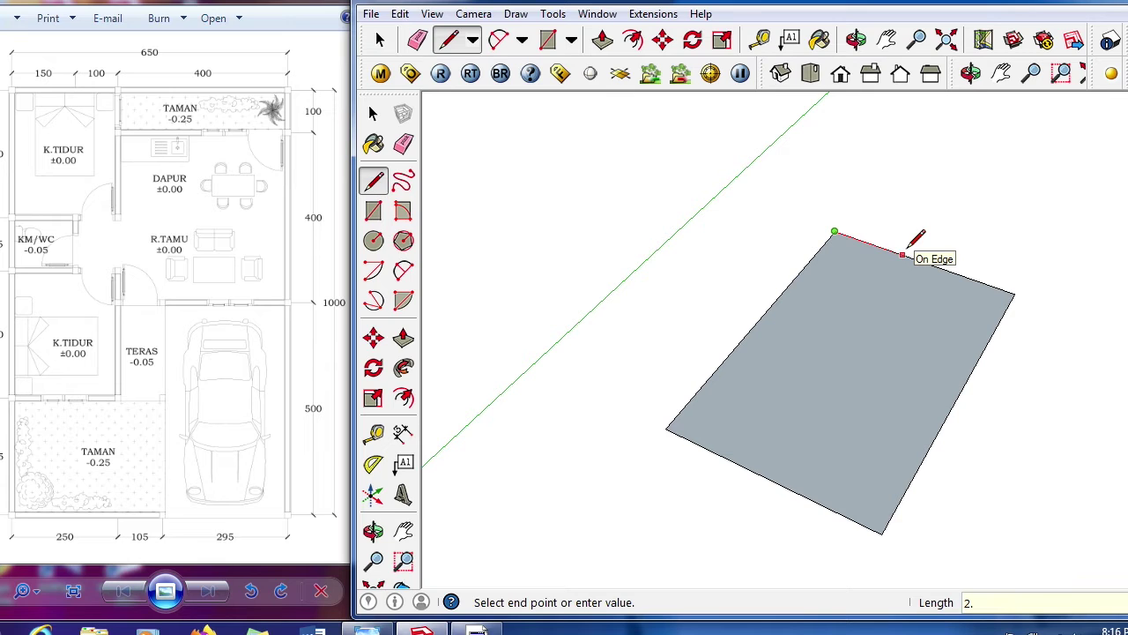
{"action": "key", "text": "Return"}
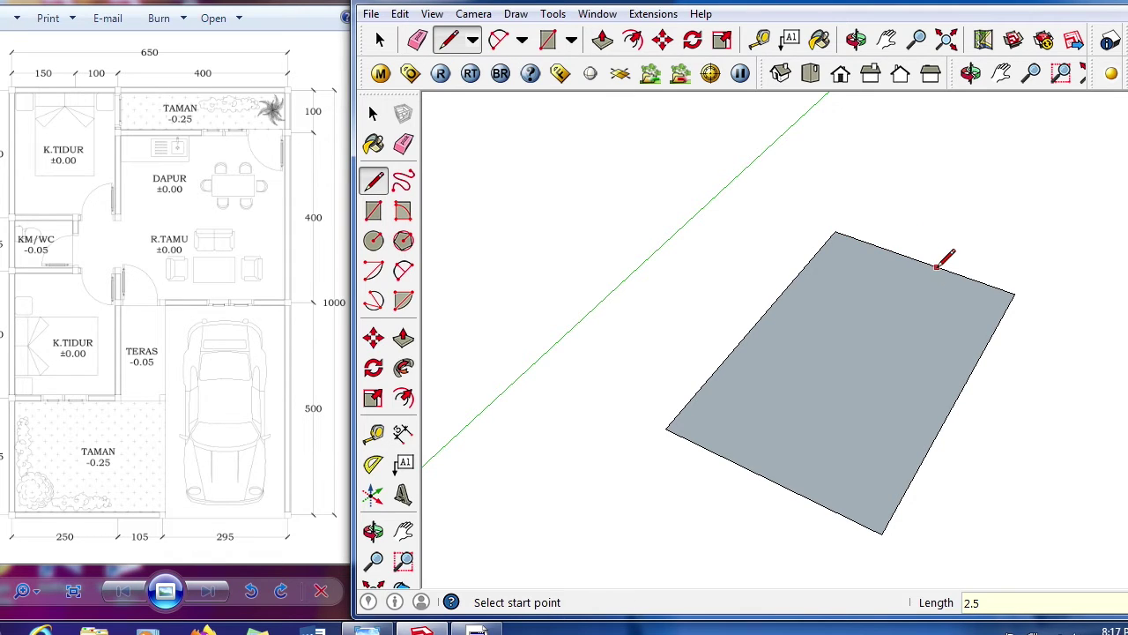
- Draw a bedroom wall line about 3 m long across the face along the green axis from the 2.5 m mark
{"action": "scroll", "coordinate": [921, 253], "scroll_direction": "up", "scroll_amount": 1}
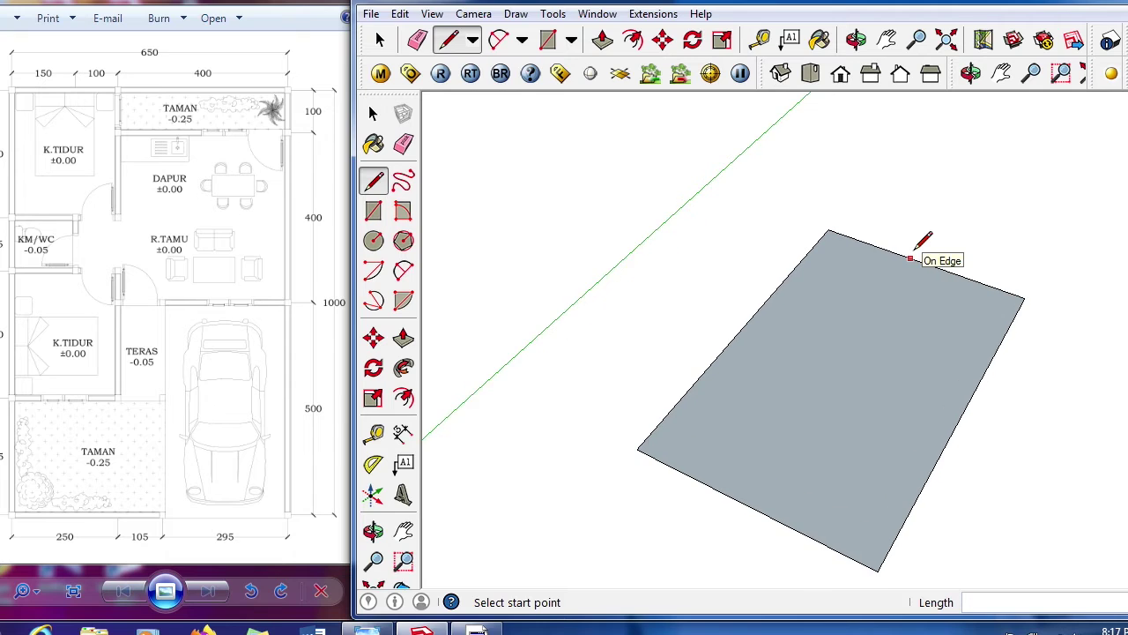
{"action": "scroll", "coordinate": [917, 247], "scroll_direction": "up", "scroll_amount": 1}
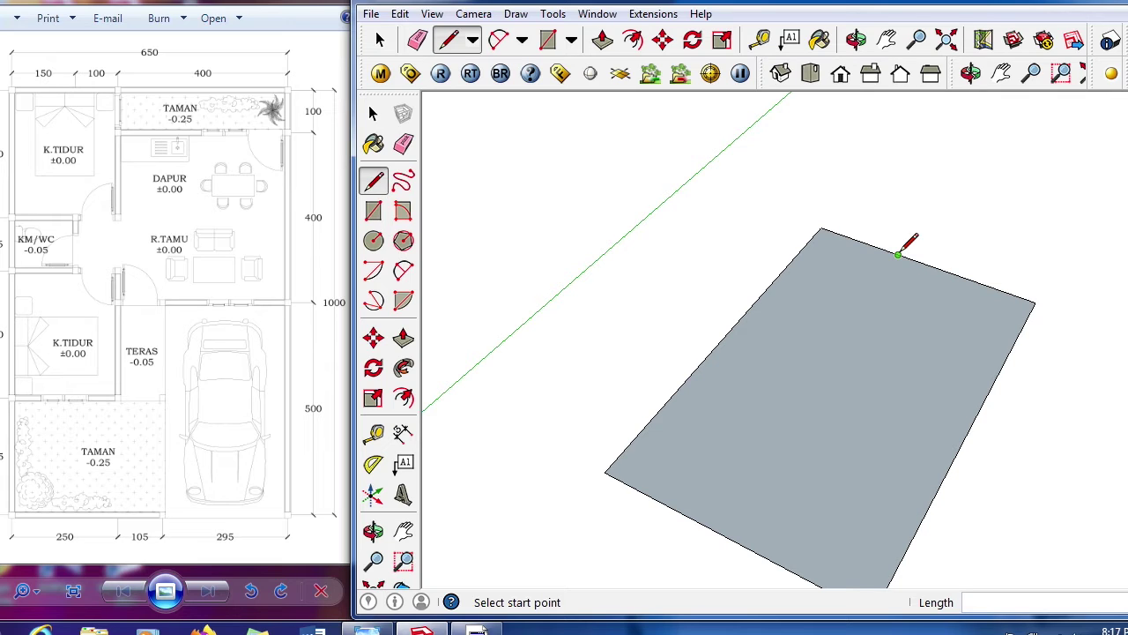
{"action": "left_click", "coordinate": [897, 254]}
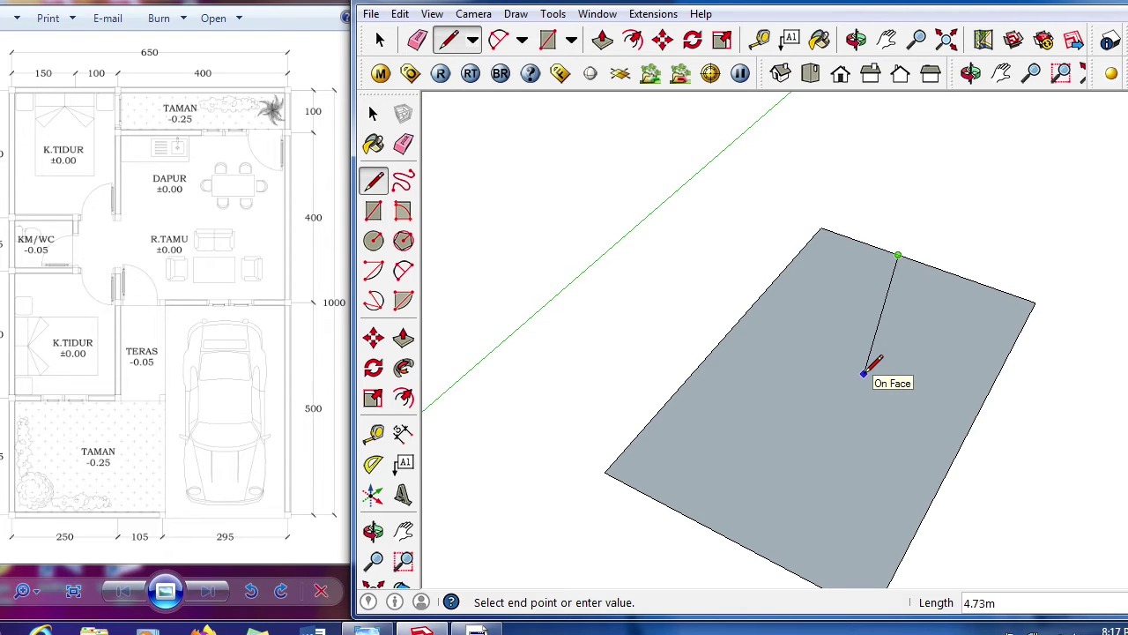
{"action": "key", "text": "Escape"}
{"action": "left_click", "coordinate": [898, 254]}
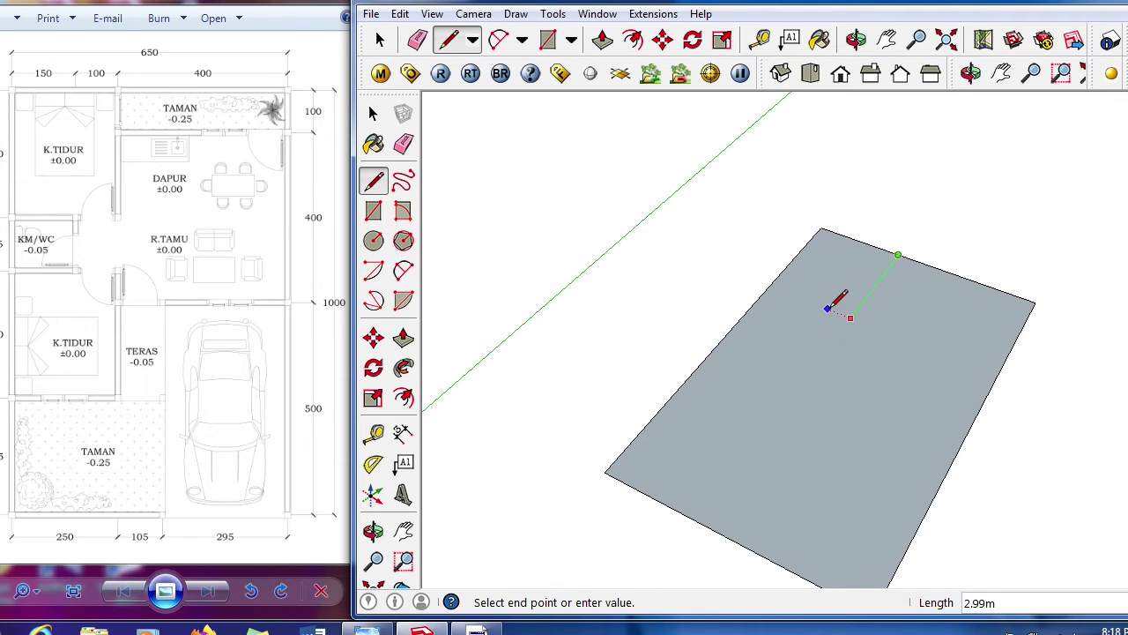
{"action": "key", "text": "Return"}
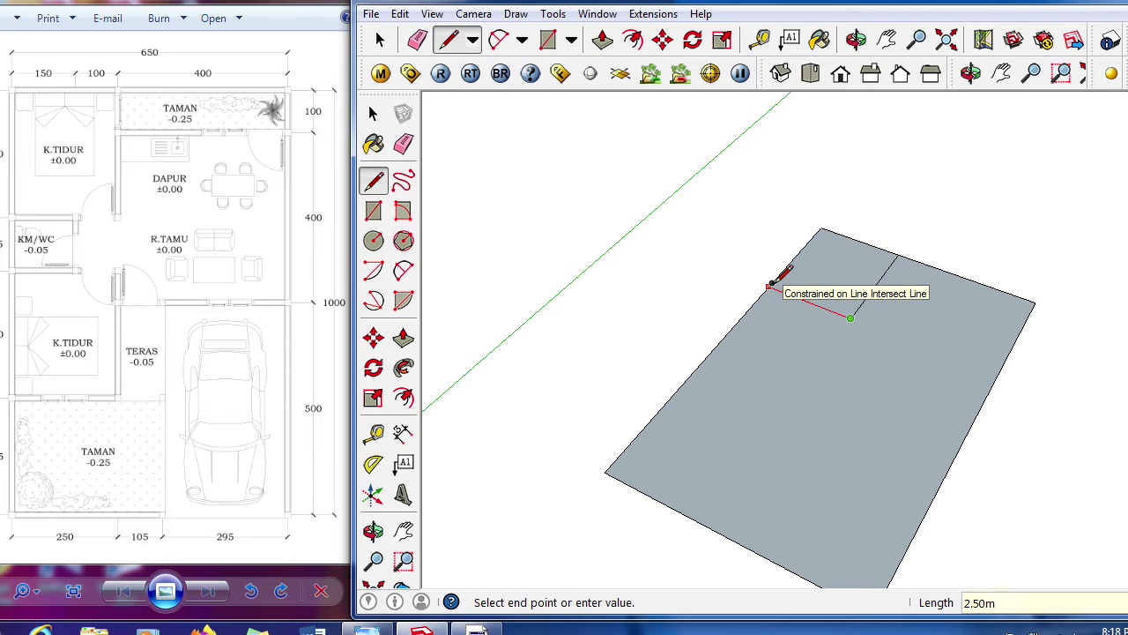
- Close the back bedroom with a 2.5 m line to the long side and mark 1.25 m along that line from the side
{"action": "left_click", "coordinate": [770, 286]}
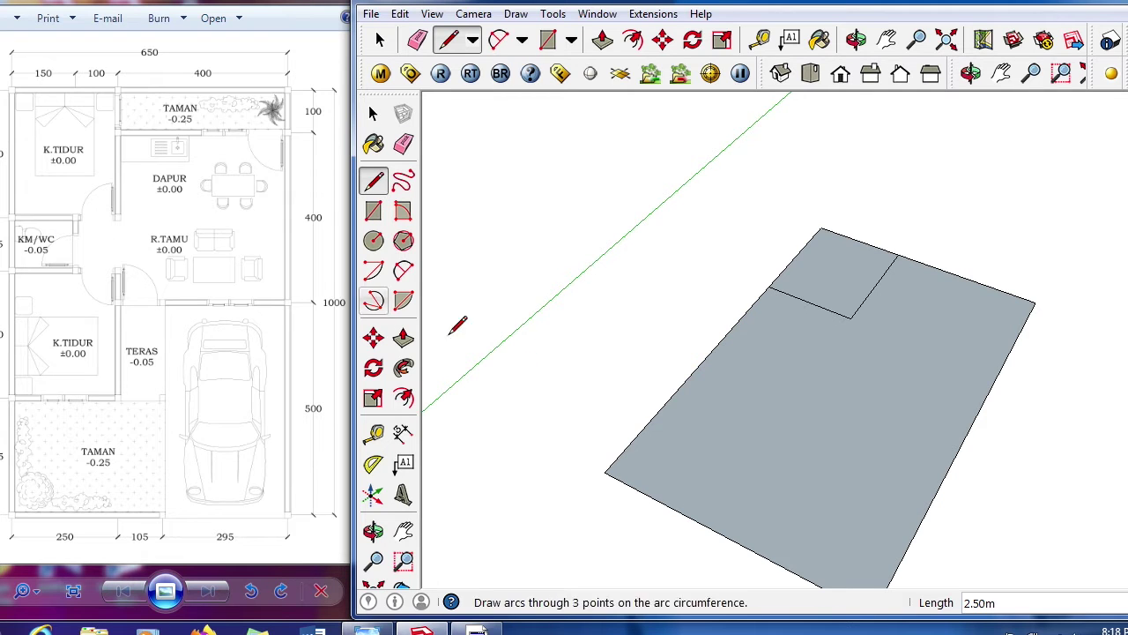
{"action": "left_click", "coordinate": [769, 287]}
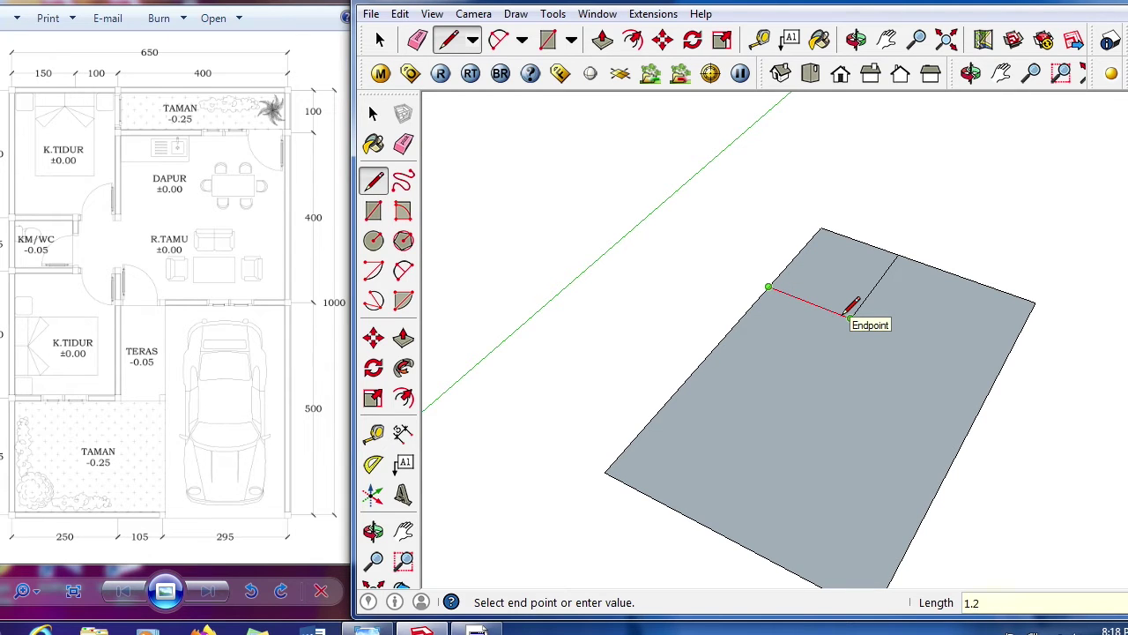
{"action": "type", "text": "5"}
{"action": "key", "text": "Return"}
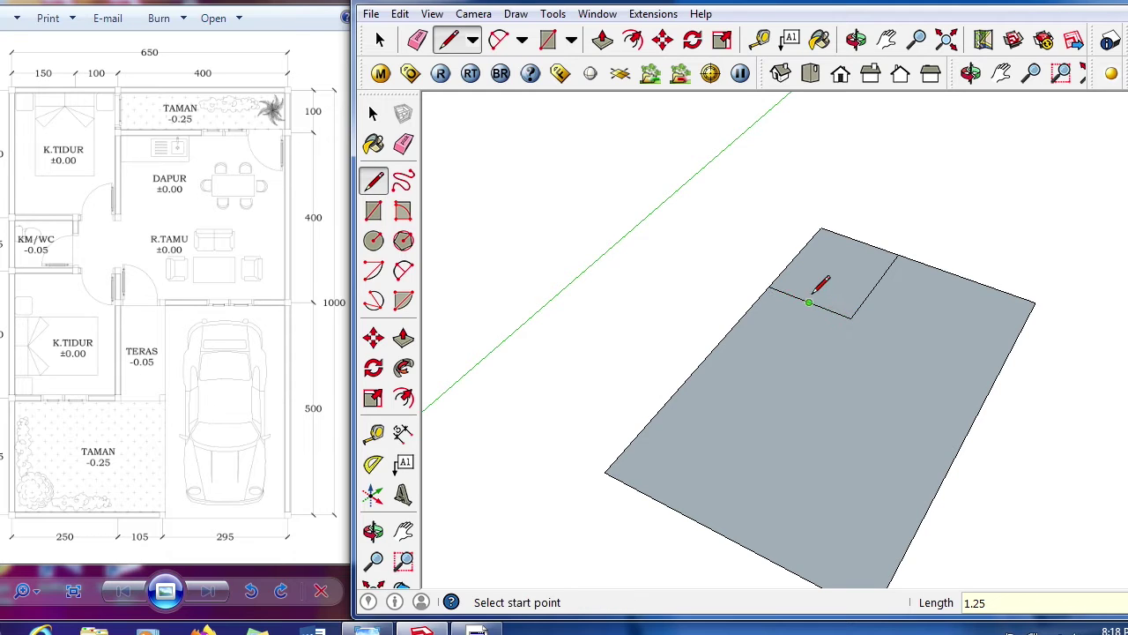
- Draw the bathroom's inner wall along the green axis from the 1.25 m mark and close it with a 1.25 m line to the long side
{"action": "left_click", "coordinate": [810, 302]}
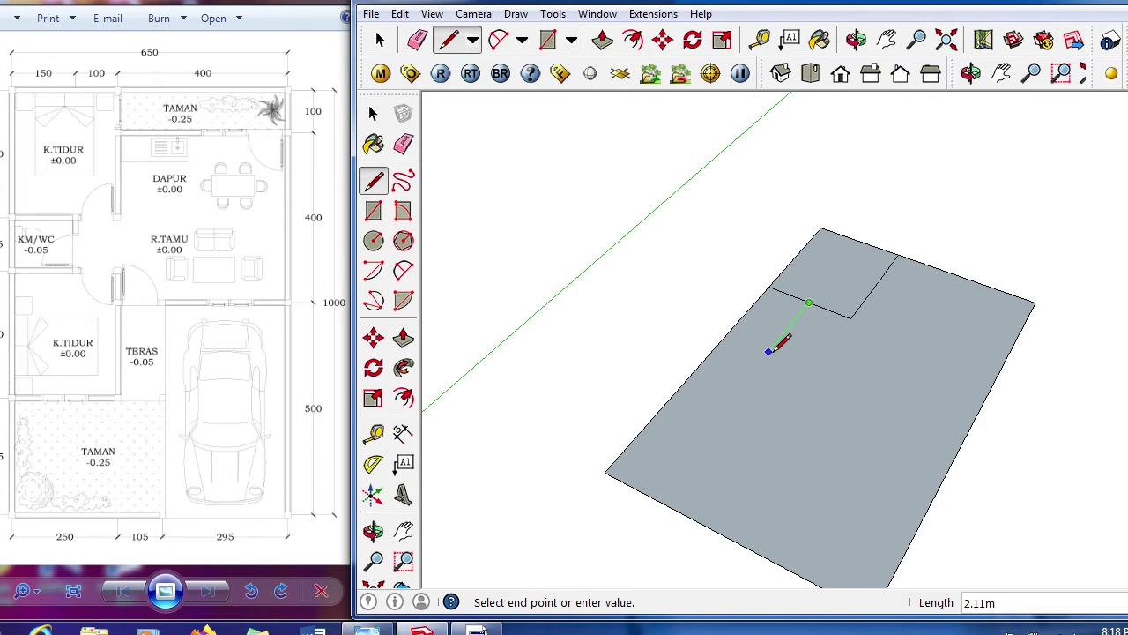
{"action": "left_click", "coordinate": [372, 337]}
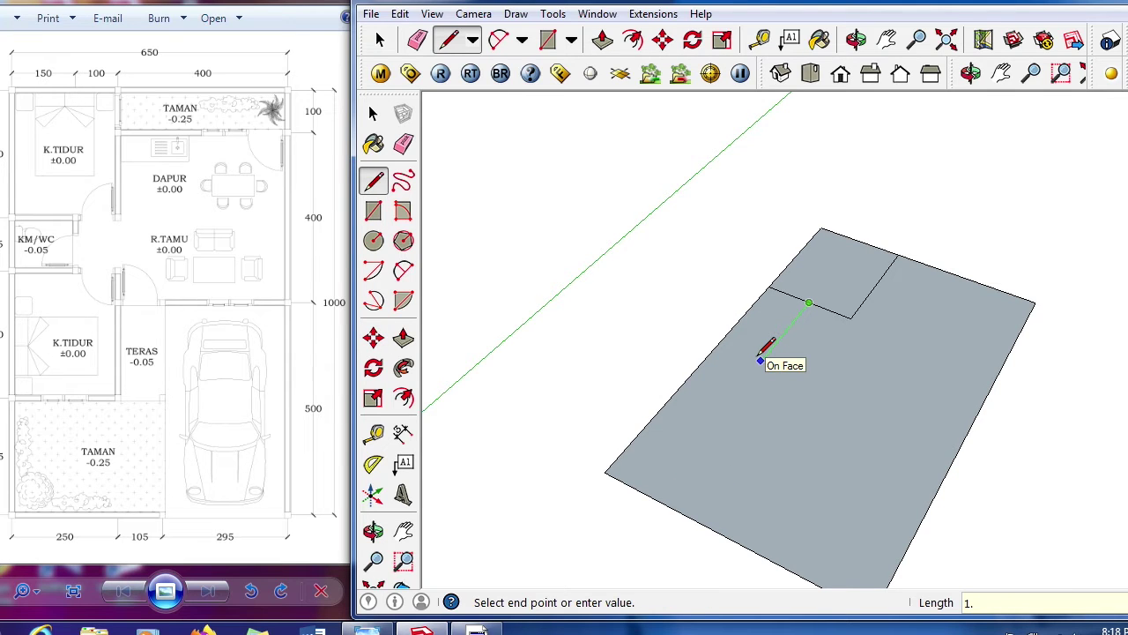
{"action": "left_click", "coordinate": [786, 330]}
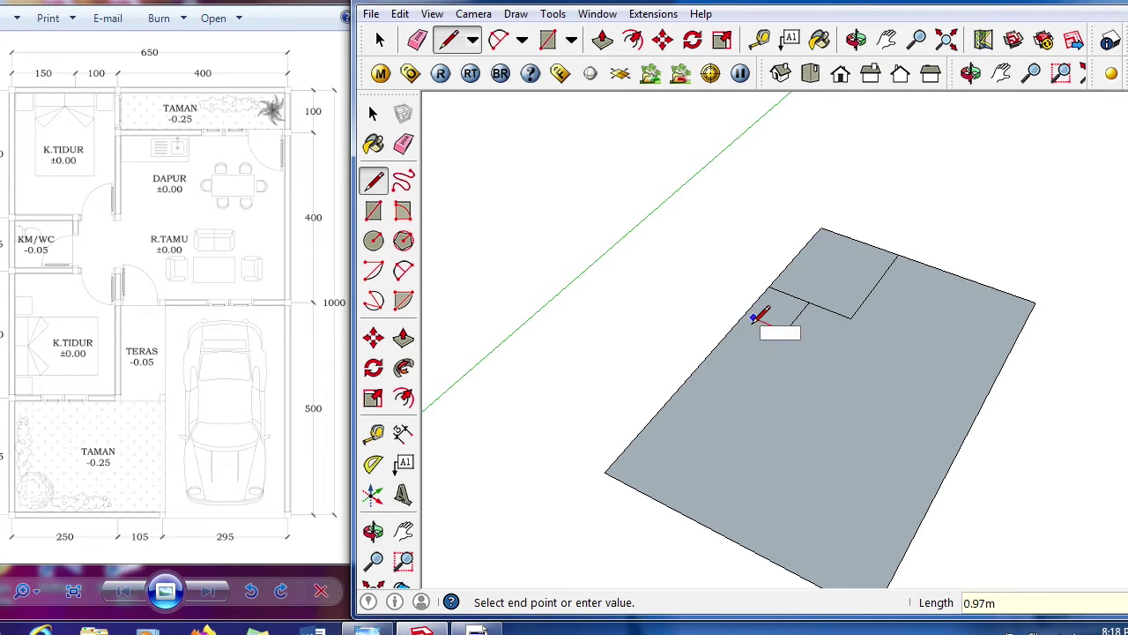
{"action": "left_click", "coordinate": [745, 312]}
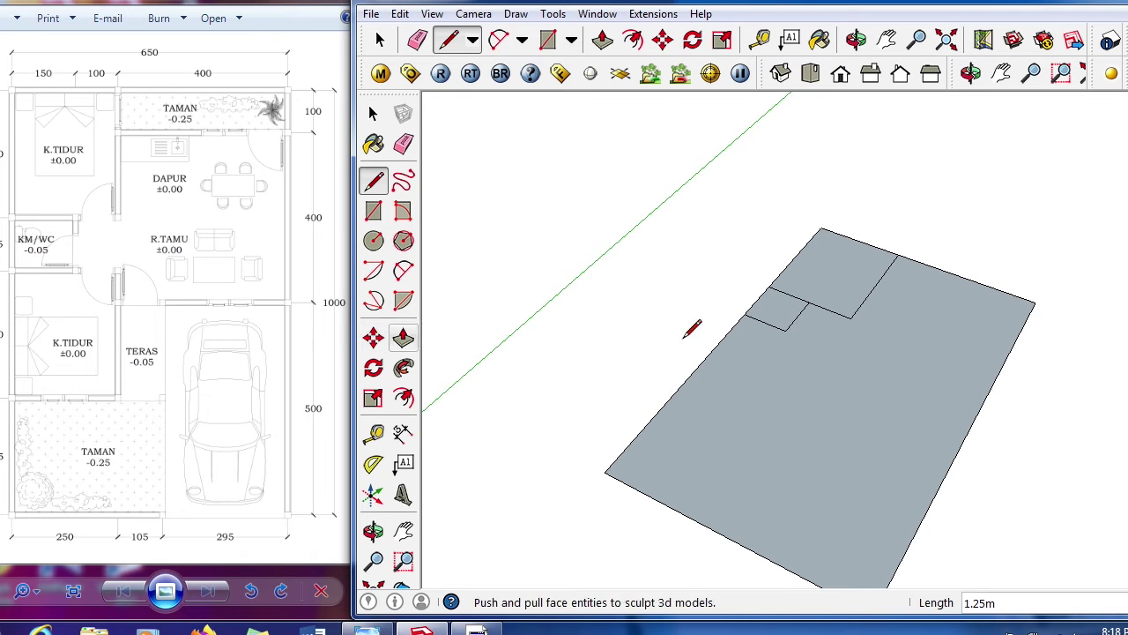
- Outline the front bedroom from the bathroom's corner on the long side, aligned with the back bedroom's inner corner, closing it with a 2.5 m line
{"action": "left_click", "coordinate": [743, 314]}
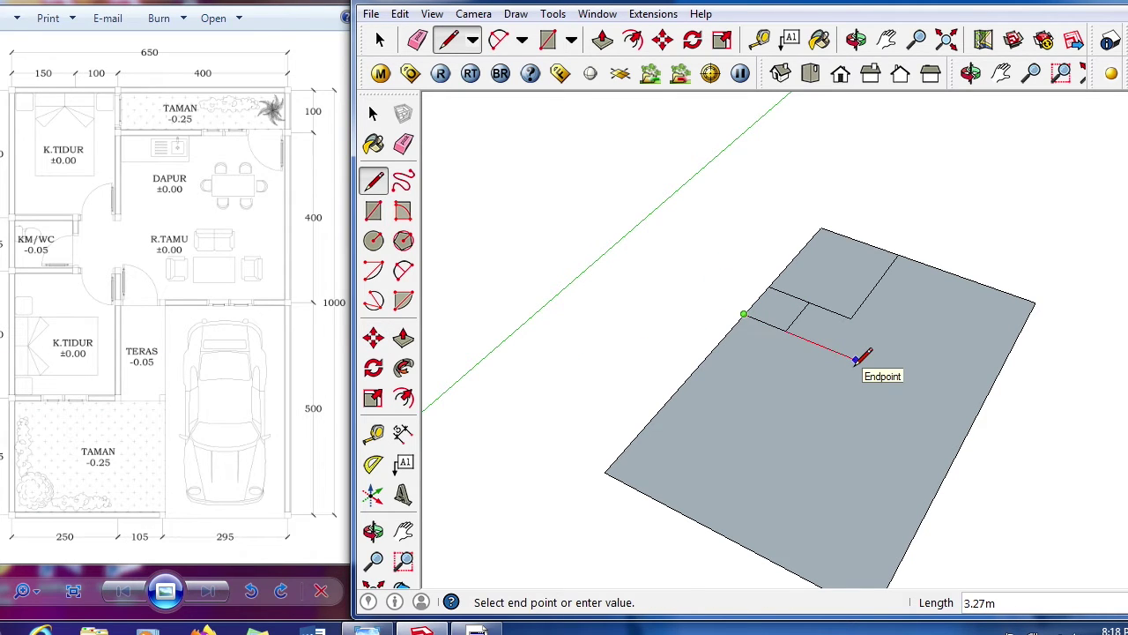
{"action": "left_click", "coordinate": [852, 316]}
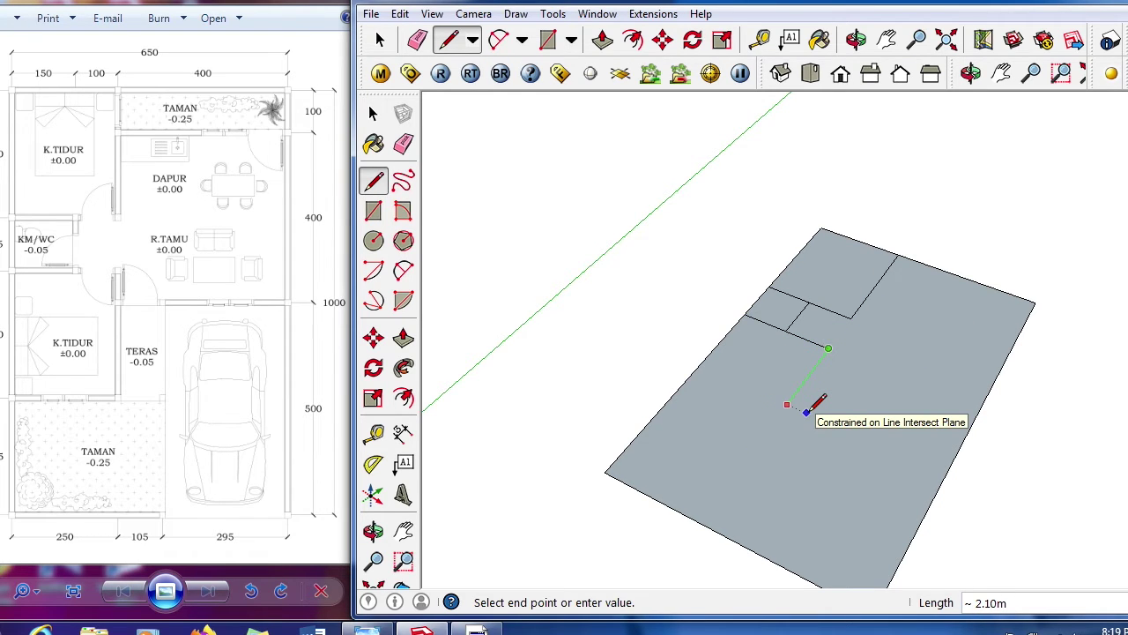
{"action": "left_click", "coordinate": [766, 431]}
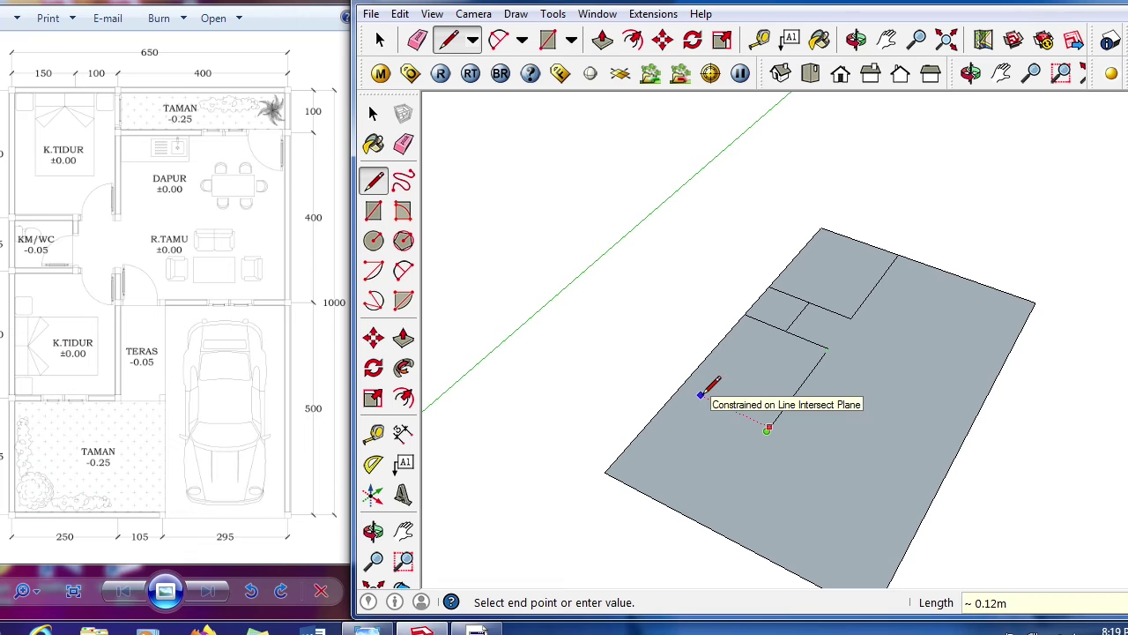
{"action": "left_click", "coordinate": [679, 389]}
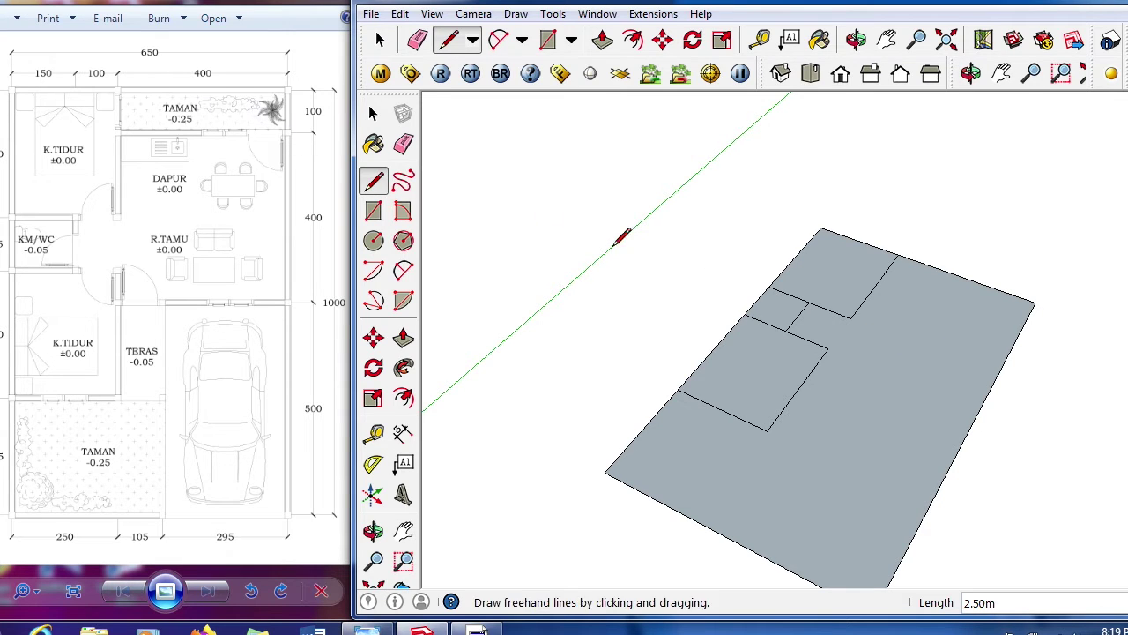
- Divide off the back garden with a 4 m line from the opposite long side to the back bedroom wall, 1 m from the back edge
{"action": "left_click", "coordinate": [1036, 301]}
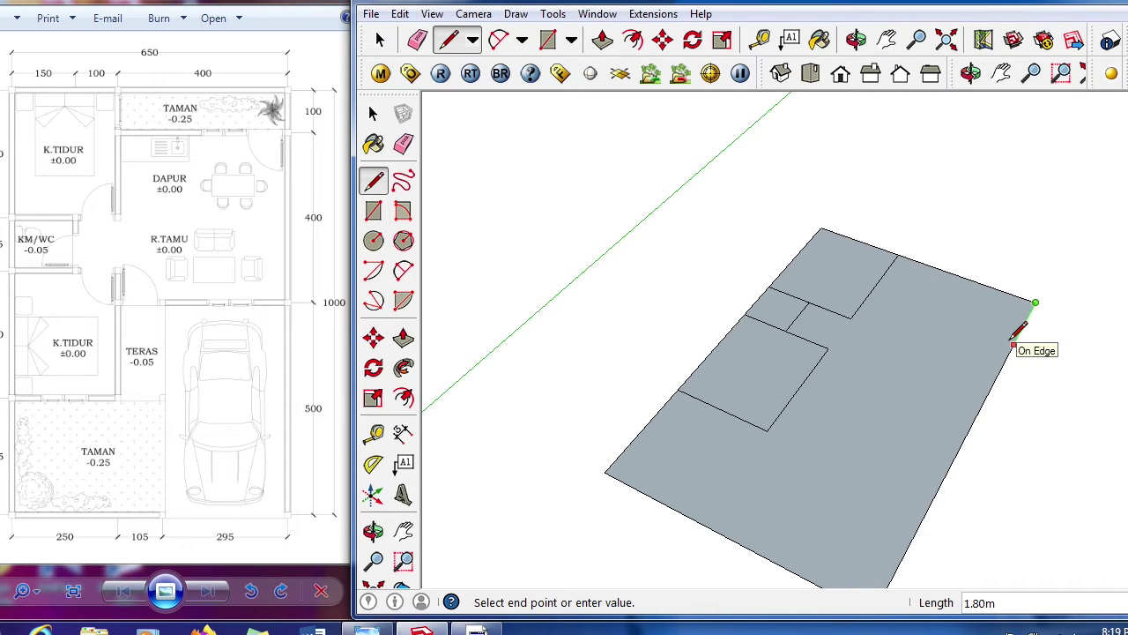
{"action": "key", "text": "Escape"}
{"action": "left_click", "coordinate": [1022, 326]}
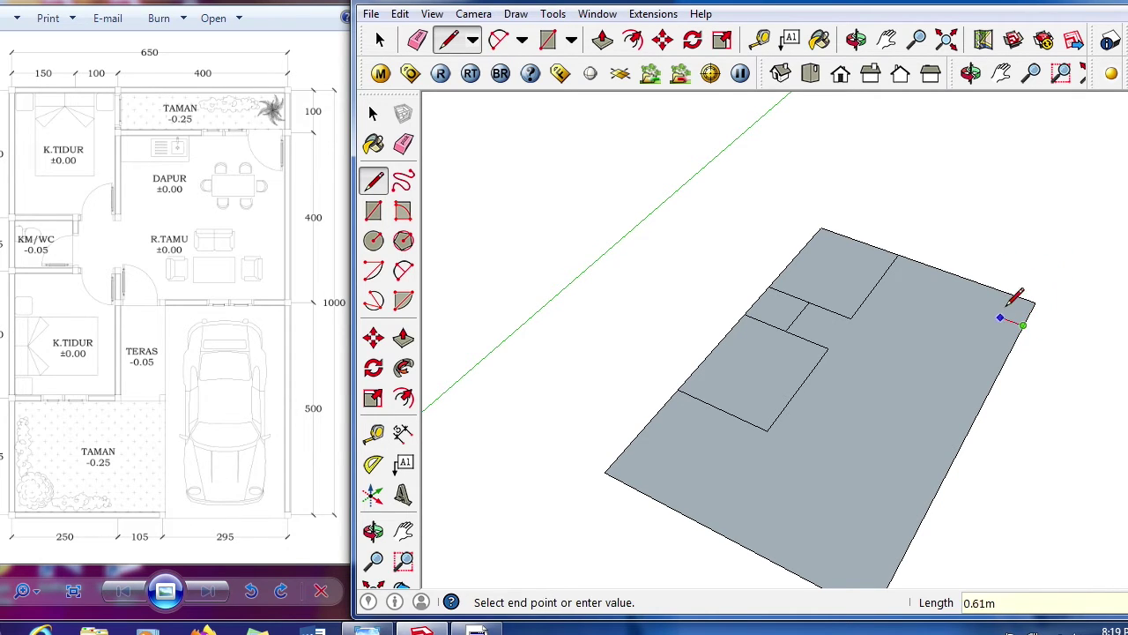
{"action": "left_click", "coordinate": [883, 276]}
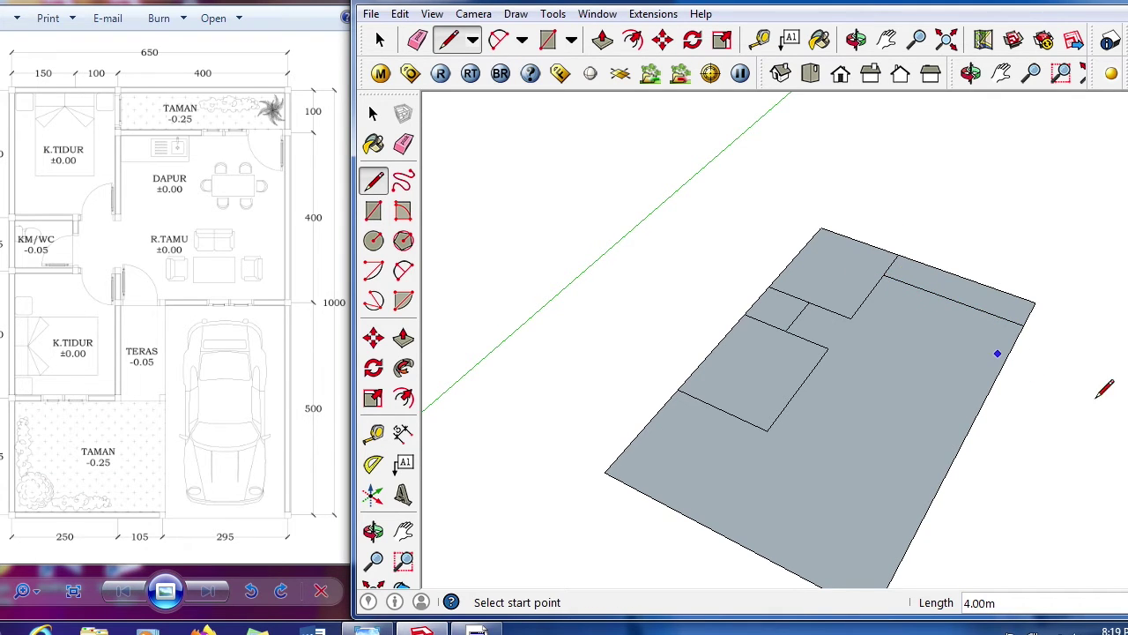
- Mark 4 m along the long side from the garden line and draw a 4 m line from there to the front bedroom's wall
{"action": "middle_click_drag", "start_coordinate": [1058, 351], "coordinate": [877, 434]}
{"action": "scroll", "coordinate": [886, 434], "scroll_direction": "up", "scroll_amount": 1}
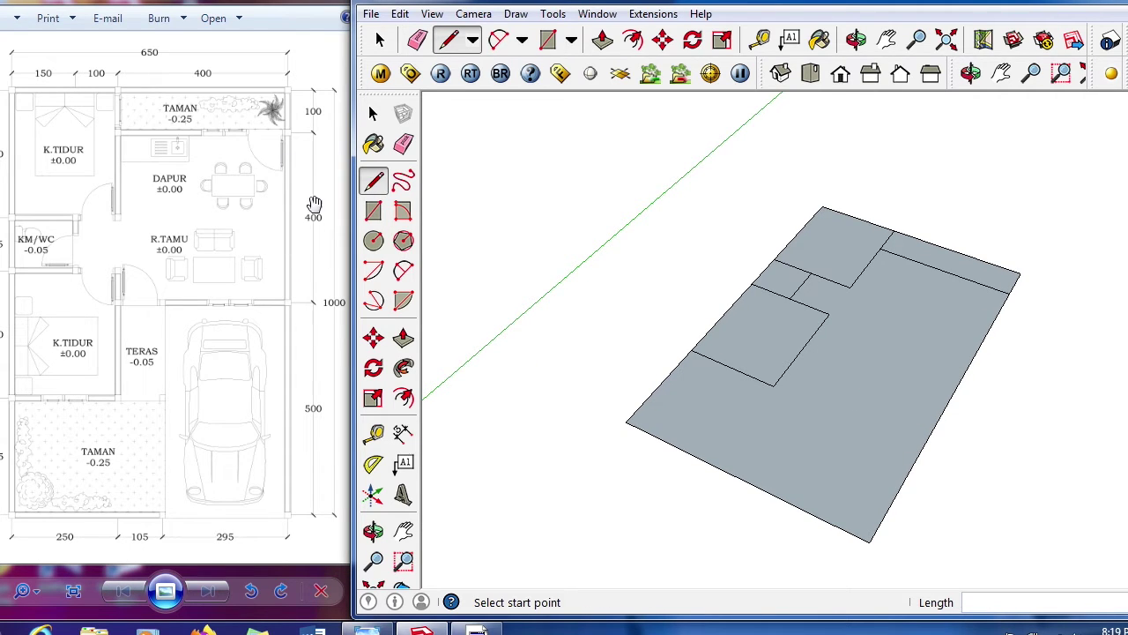
{"action": "left_click", "coordinate": [1009, 293]}
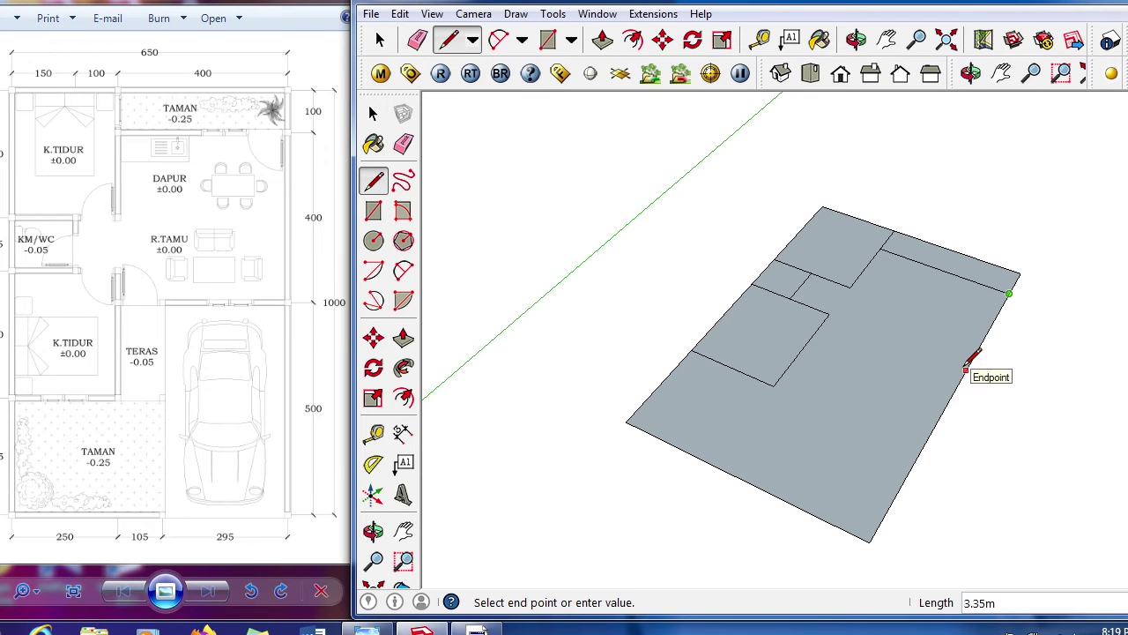
{"action": "type", "text": "4"}
{"action": "key", "text": "Return"}
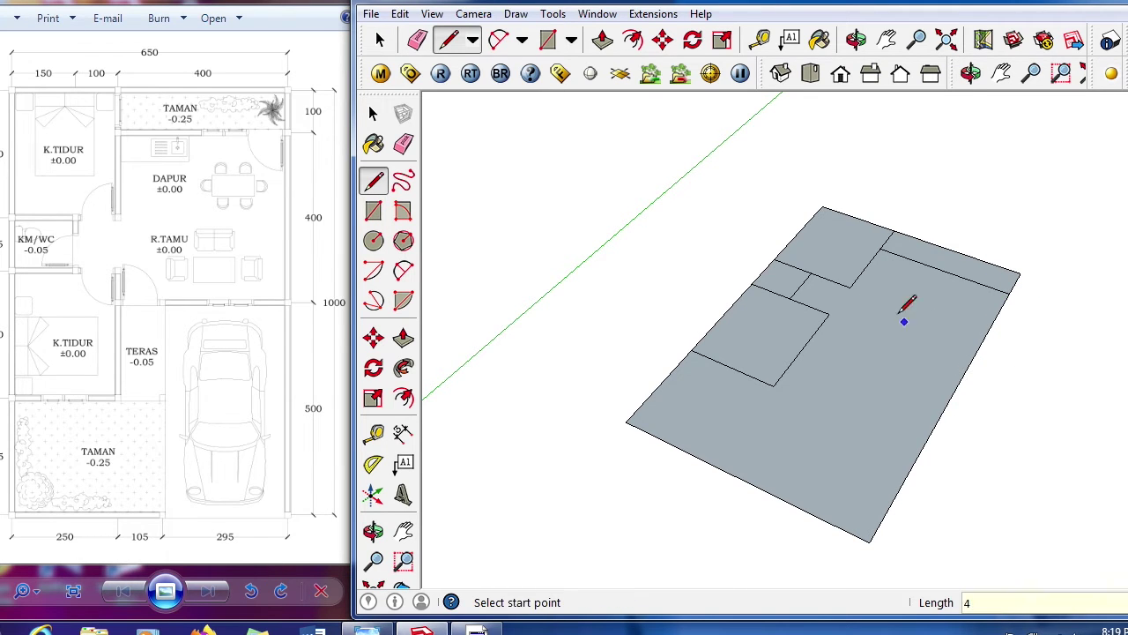
{"action": "left_click", "coordinate": [956, 386]}
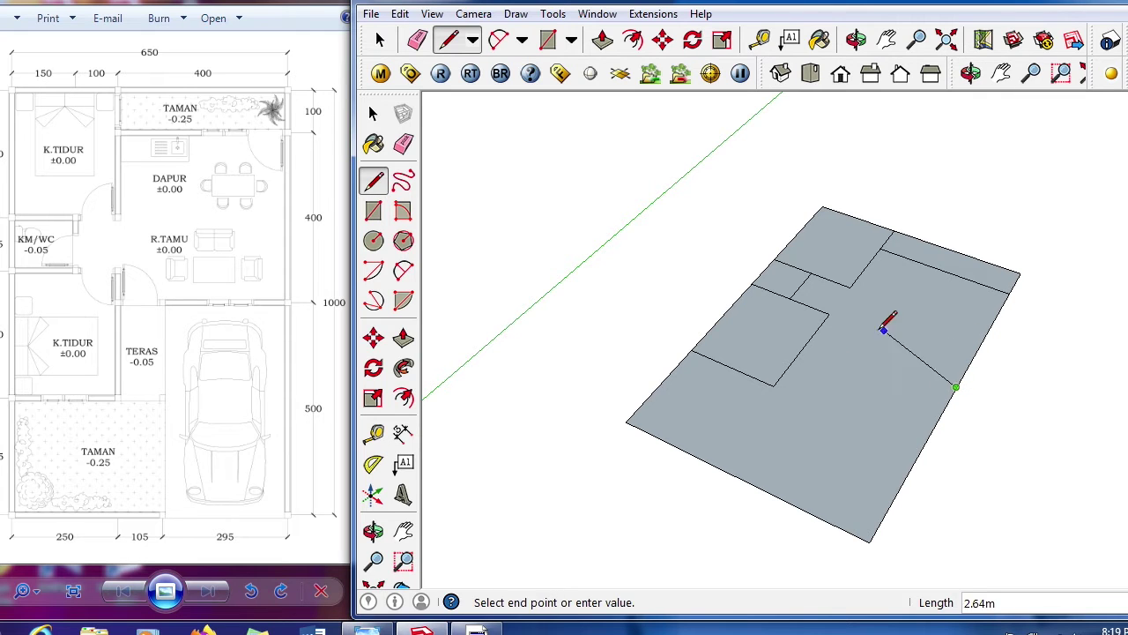
{"action": "left_click", "coordinate": [816, 330]}
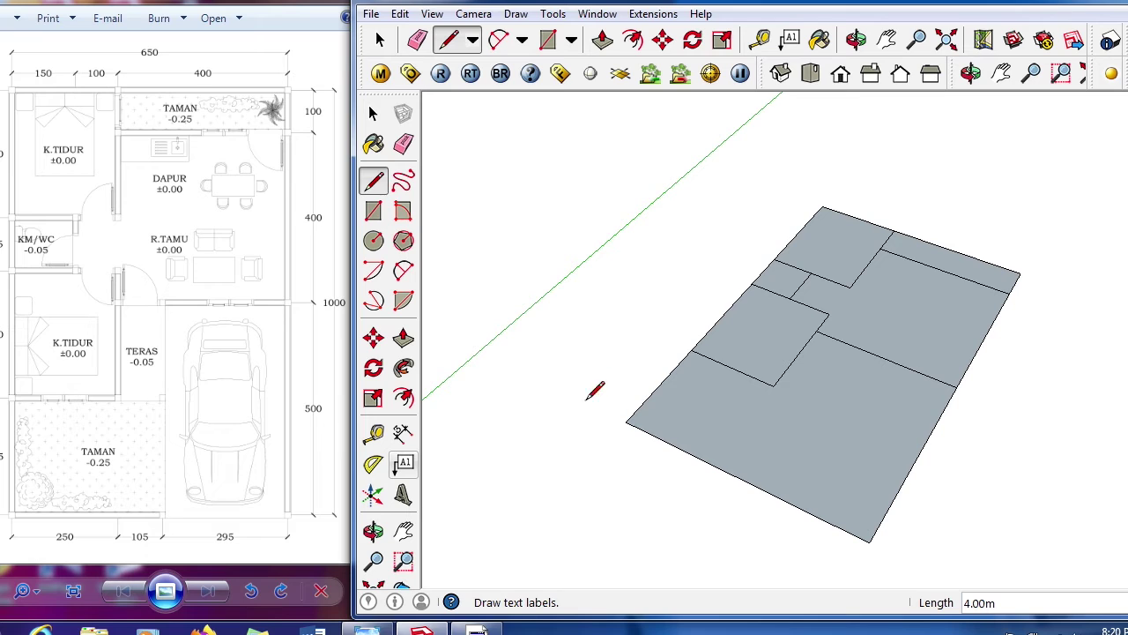
- Outline the terrace with a 1.05 m line from the front bedroom's outer corner and a 2.25 m line up to the living room wall
{"action": "left_click", "coordinate": [772, 385]}
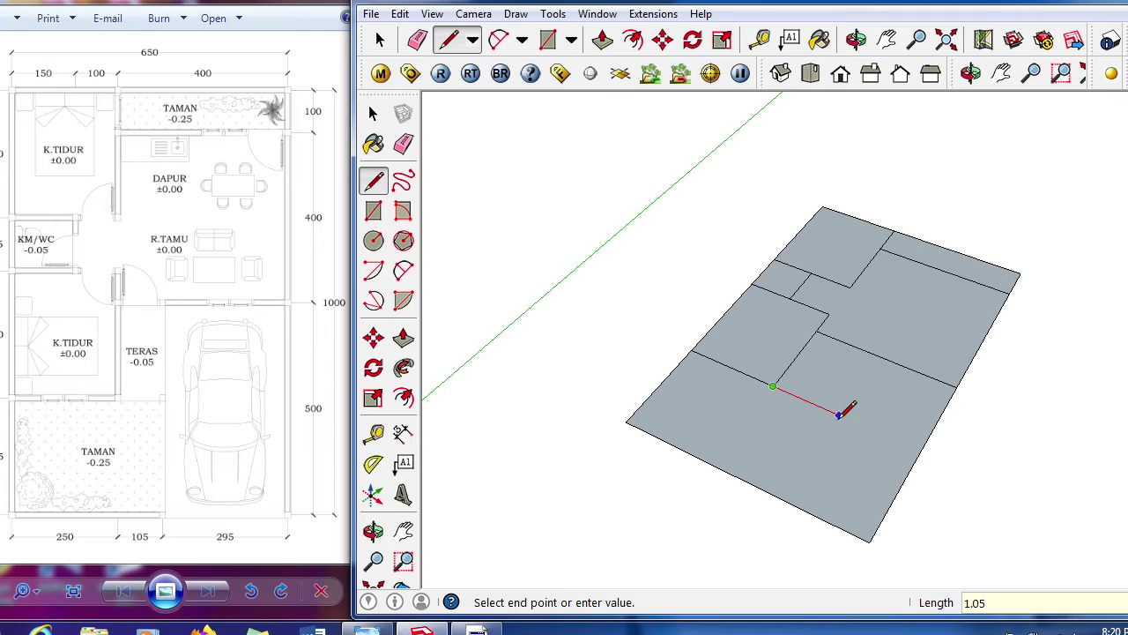
{"action": "key", "text": "Return"}
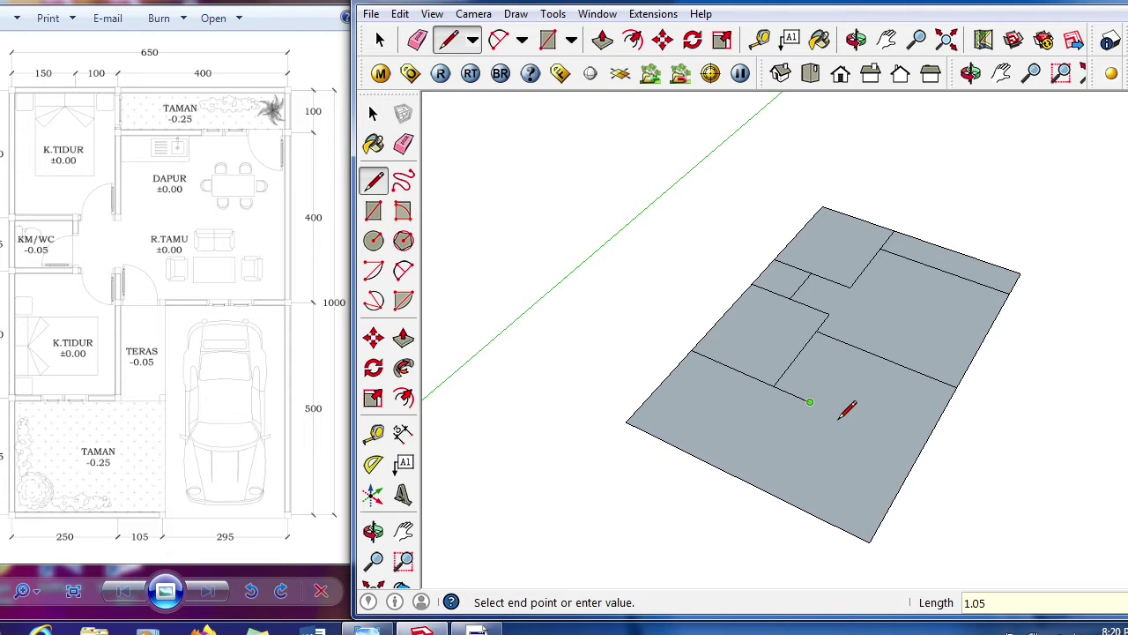
{"action": "left_click", "coordinate": [852, 345]}
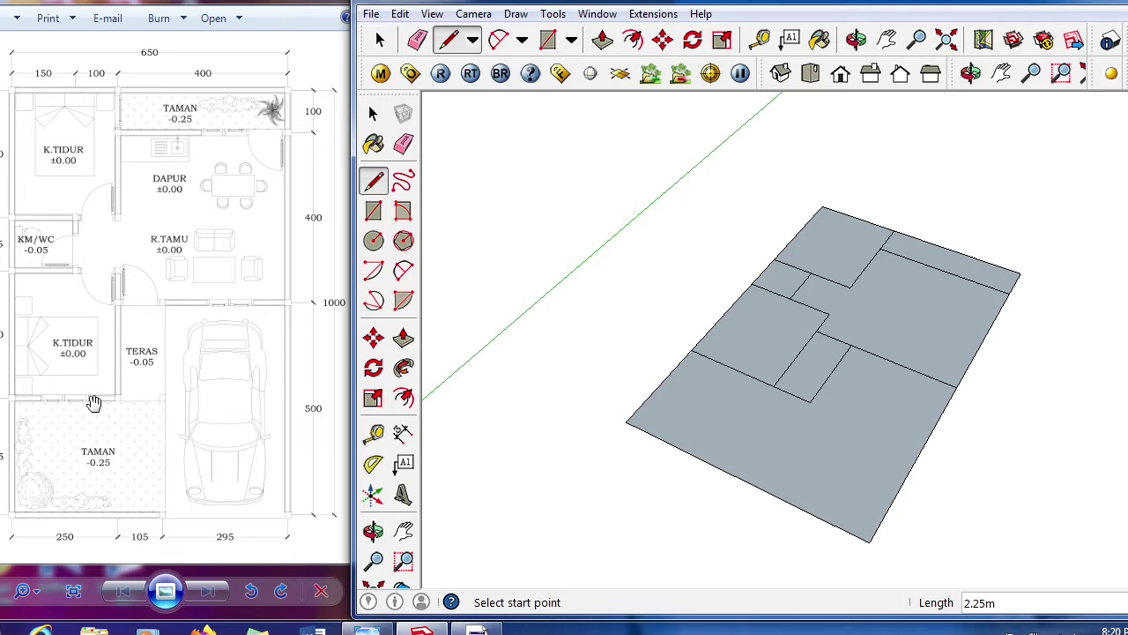
- Draw a line from the terrace's outer corner along the green axis to the front edge, separating the front garden from the carport
{"action": "left_click", "coordinate": [810, 402]}
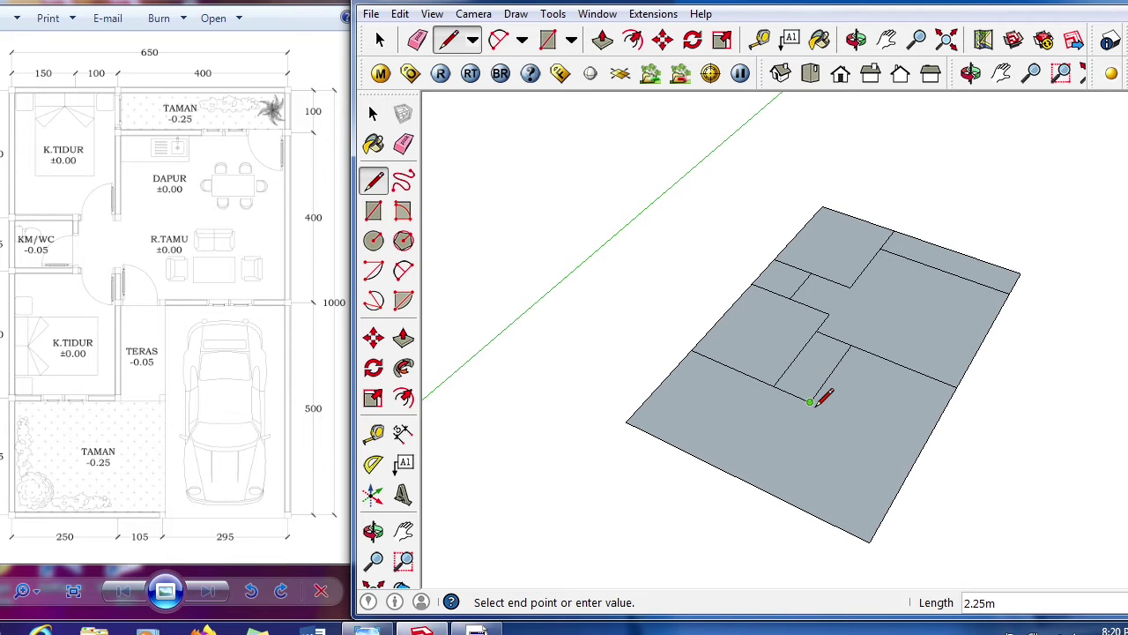
{"action": "left_click", "coordinate": [752, 484]}
{"action": "key", "text": "space"}
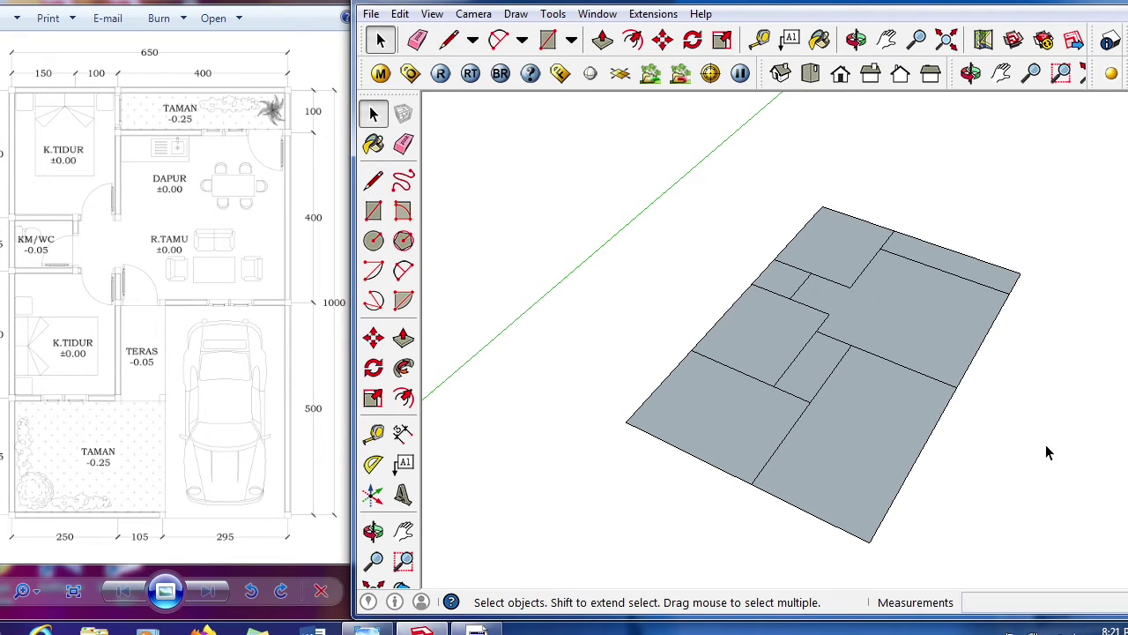
- Select the room, garden and carport areas one after another to check that each is a separate face
{"action": "scroll", "coordinate": [746, 302], "scroll_direction": "down", "scroll_amount": 1}
{"action": "scroll", "coordinate": [824, 261], "scroll_direction": "up", "scroll_amount": 1}
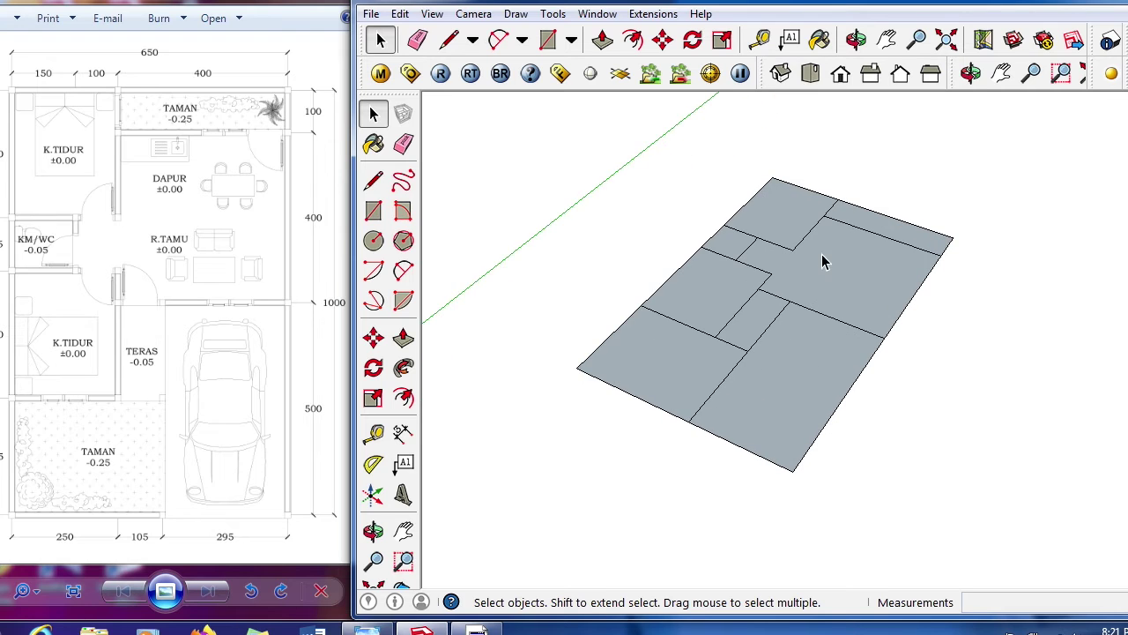
{"action": "scroll", "coordinate": [894, 453], "scroll_direction": "down", "scroll_amount": 1}
{"action": "scroll", "coordinate": [691, 291], "scroll_direction": "up", "scroll_amount": 2}
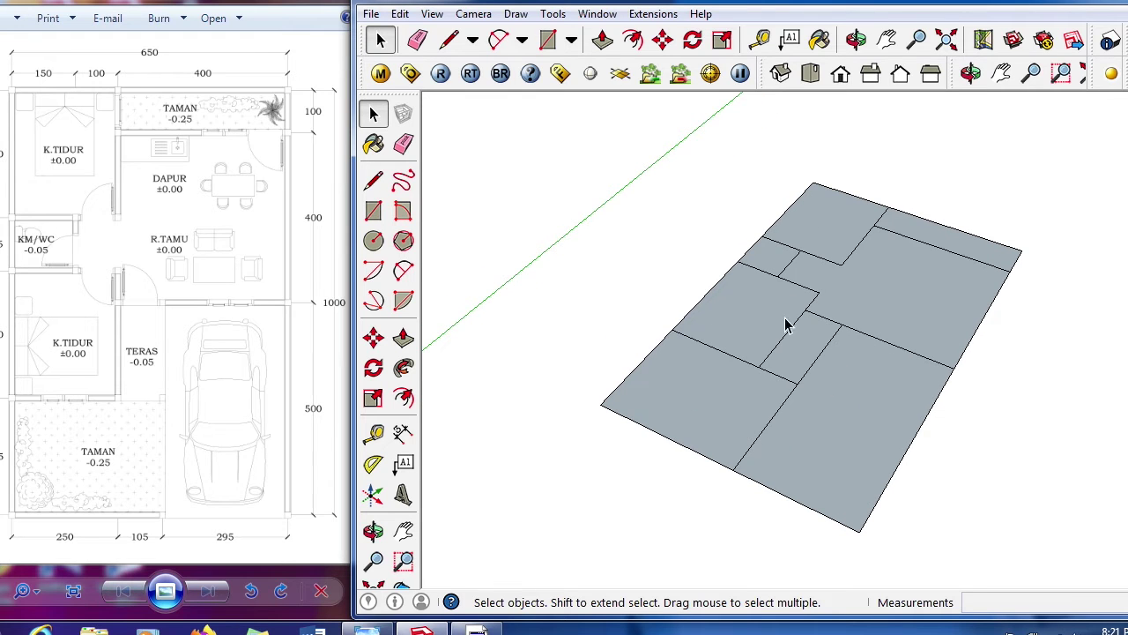
{"action": "left_click", "coordinate": [813, 245]}
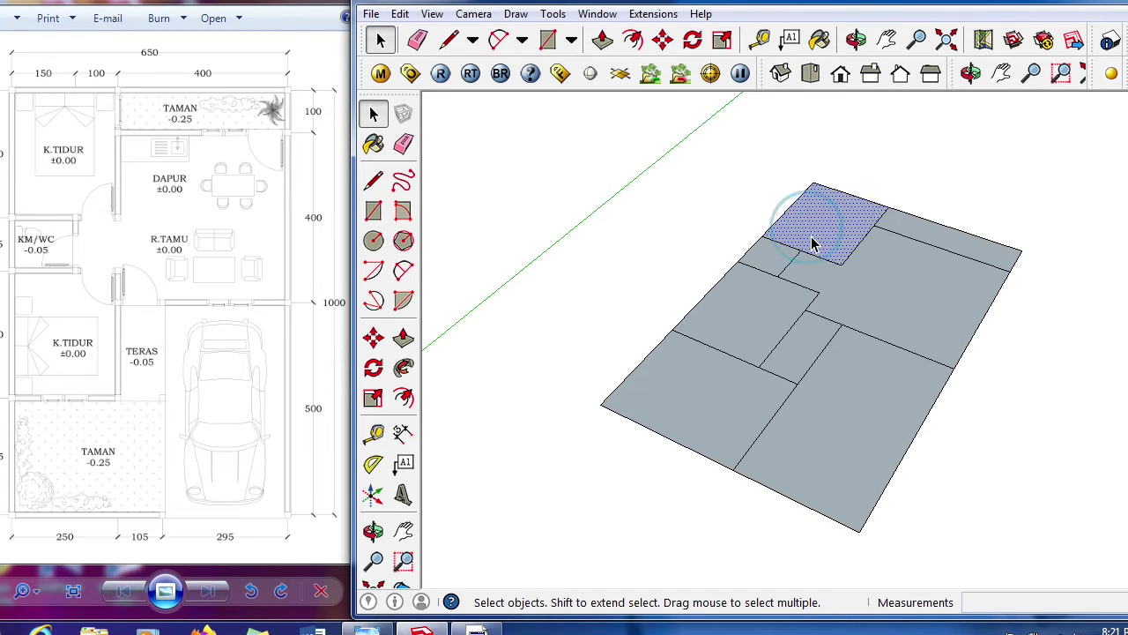
{"action": "left_click", "coordinate": [760, 263]}
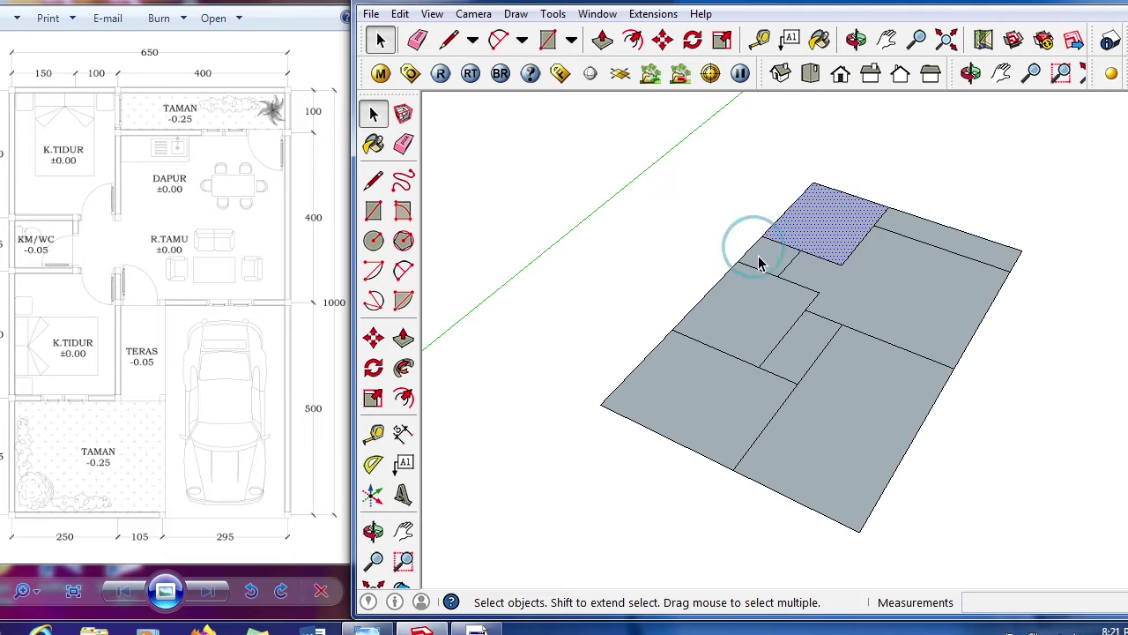
{"action": "left_click", "coordinate": [760, 302]}
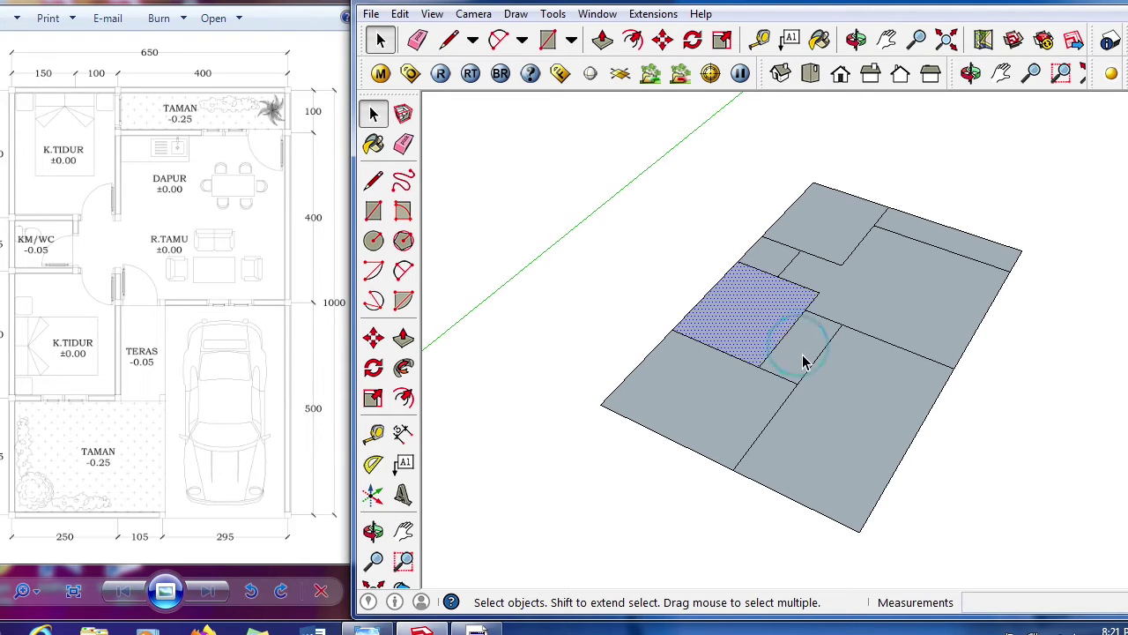
{"action": "left_click", "coordinate": [710, 405]}
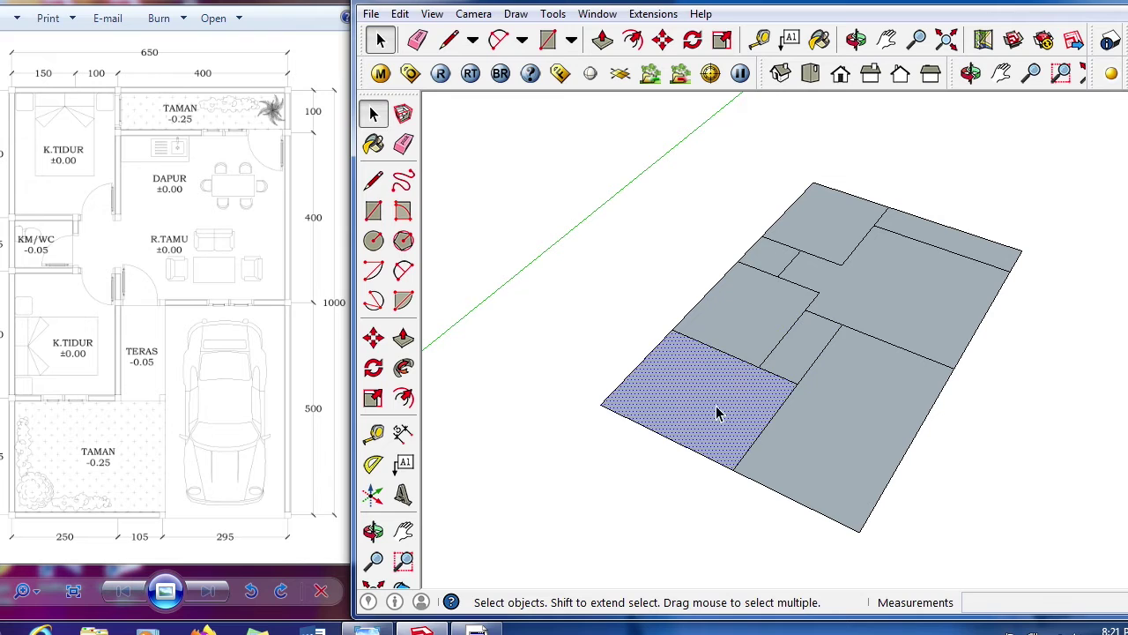
{"action": "left_click", "coordinate": [881, 408]}
{"action": "left_click", "coordinate": [888, 311]}
{"action": "left_click", "coordinate": [1052, 396]}
{"action": "scroll", "coordinate": [838, 328], "scroll_direction": "up", "scroll_amount": 1}
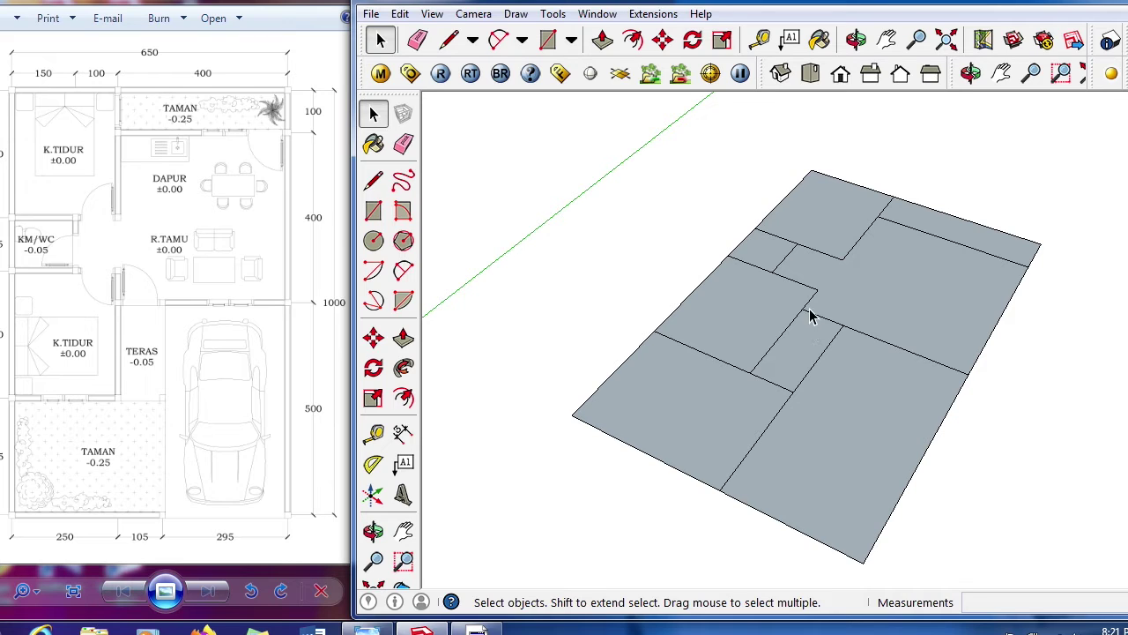
- Select the terrace and carport portions of the living room's front wall line to check that they are separate edges
{"action": "left_click", "coordinate": [827, 323]}
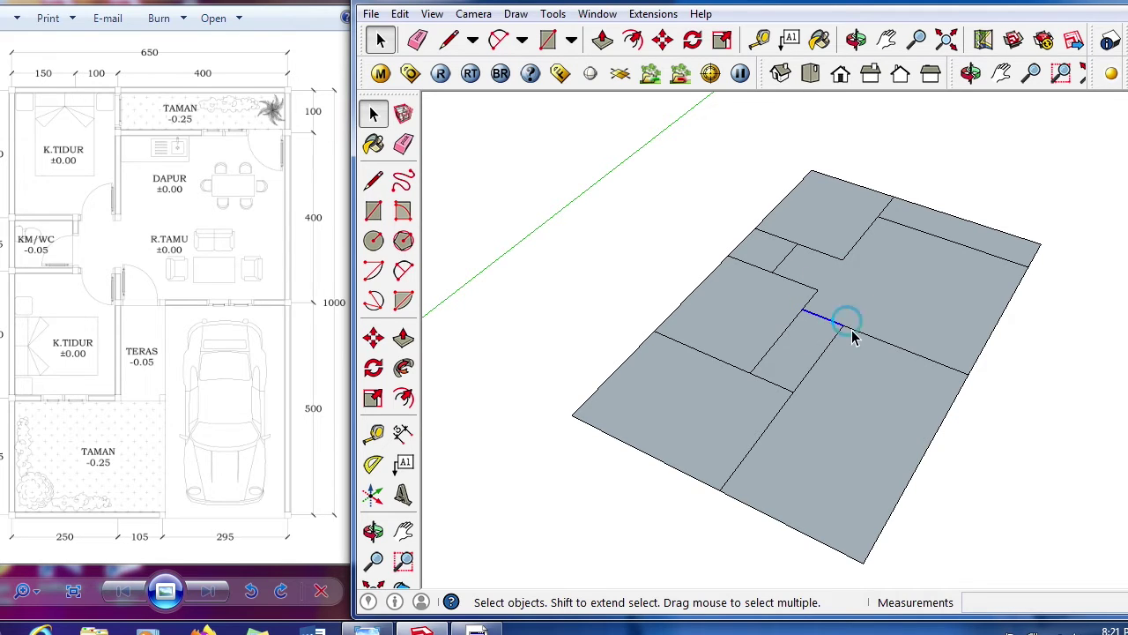
{"action": "left_click", "coordinate": [851, 329]}
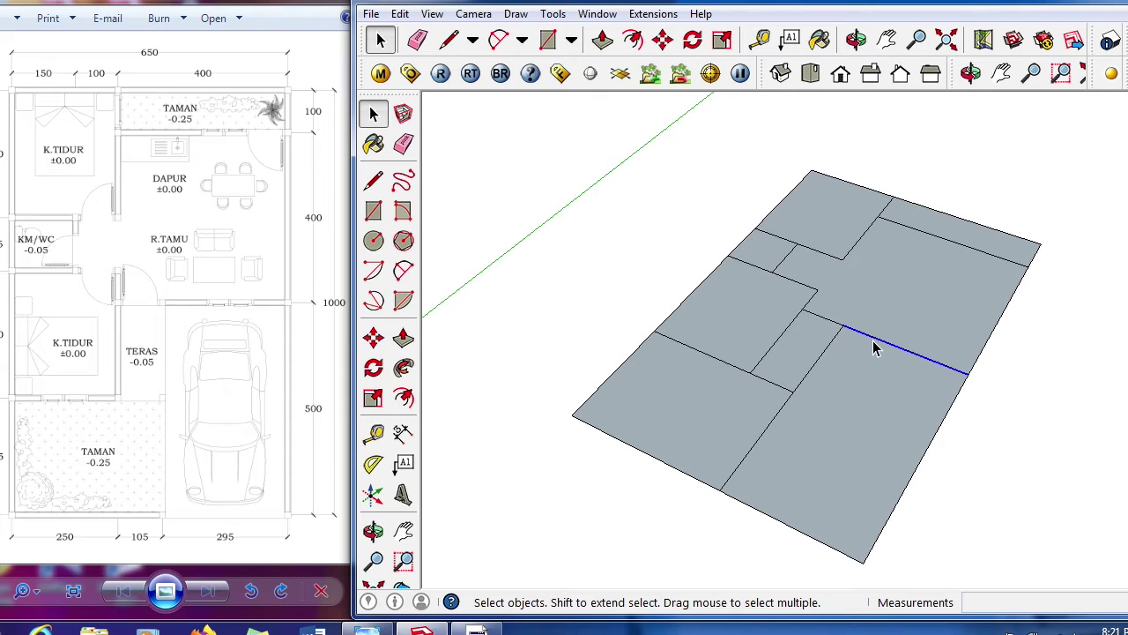
{"action": "left_click", "coordinate": [1022, 427]}
- Activate the Offset tool for the room faces of the floor plan
{"action": "left_click", "coordinate": [408, 399]}
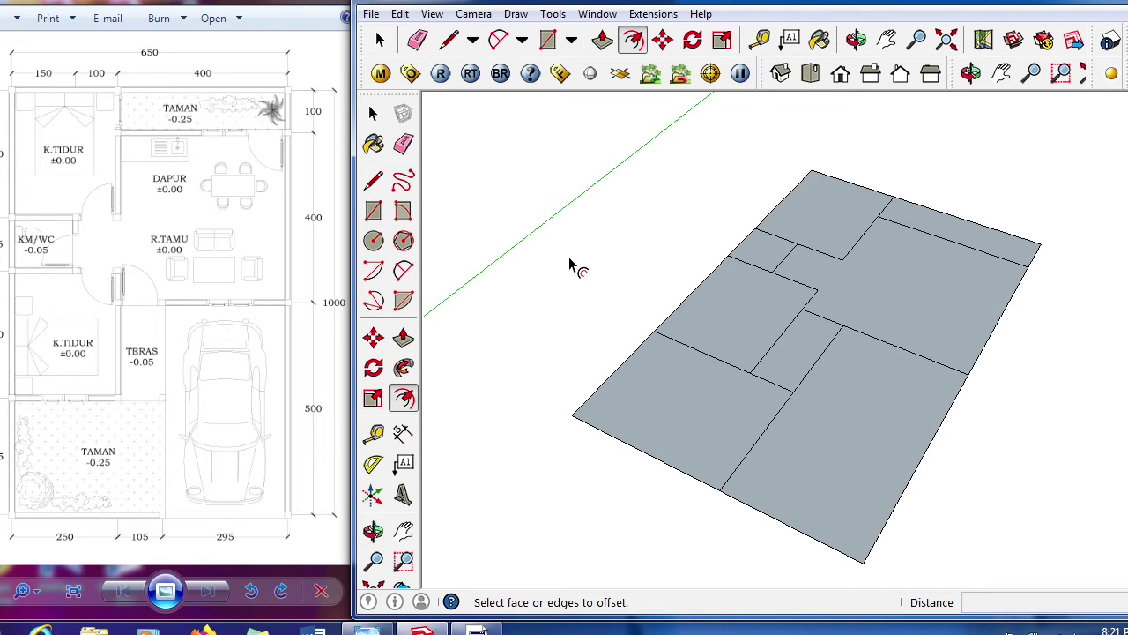
{"action": "scroll", "coordinate": [539, 349], "scroll_direction": "down", "scroll_amount": 1}
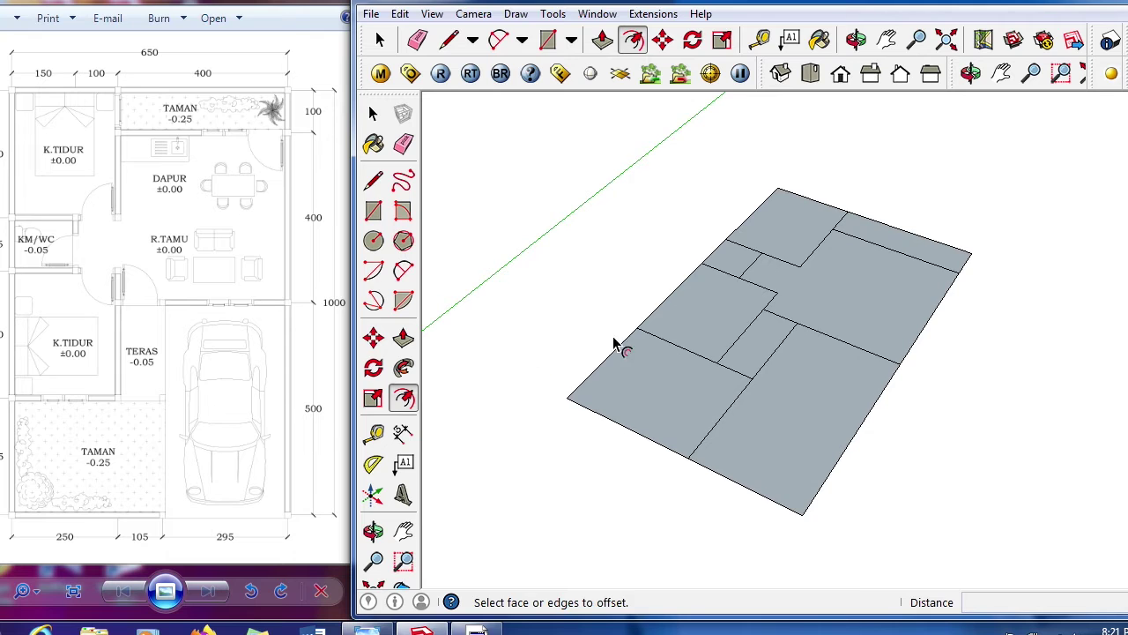
{"action": "scroll", "coordinate": [796, 190], "scroll_direction": "up", "scroll_amount": 2}
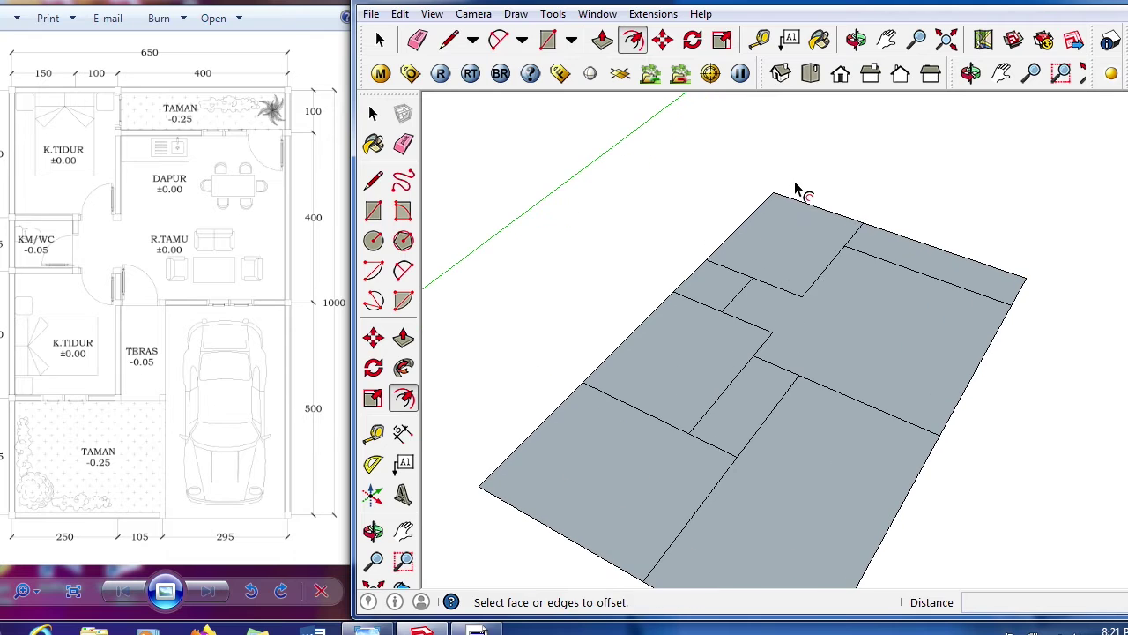
{"action": "left_click", "coordinate": [751, 228]}
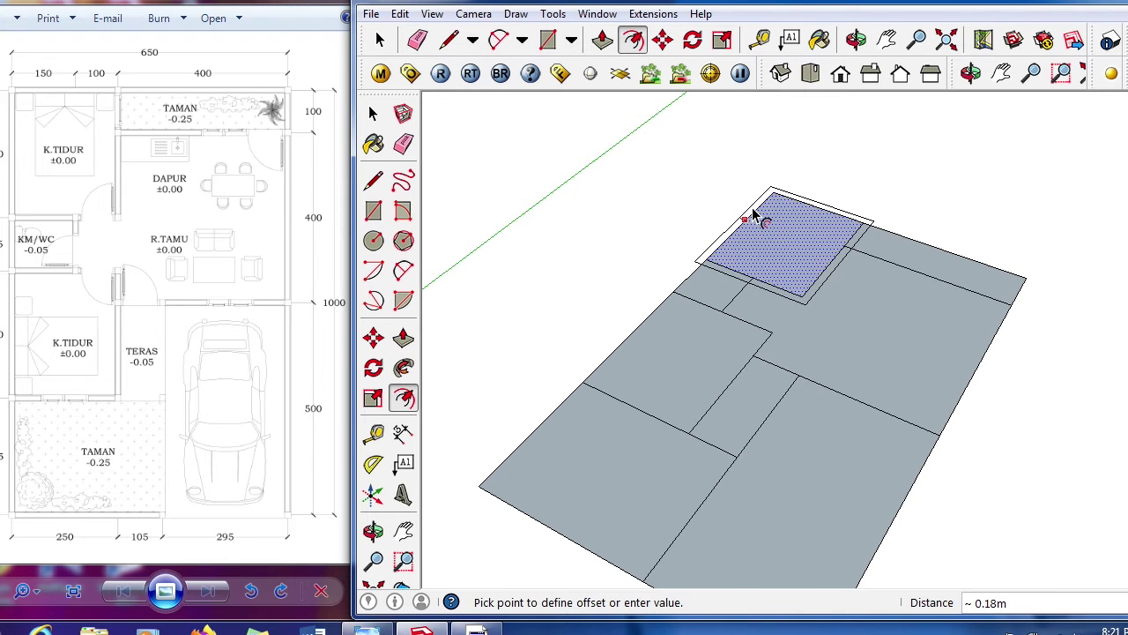
{"action": "key", "text": "Escape"}
{"action": "left_click", "coordinate": [791, 292]}
{"action": "key", "text": "Escape"}
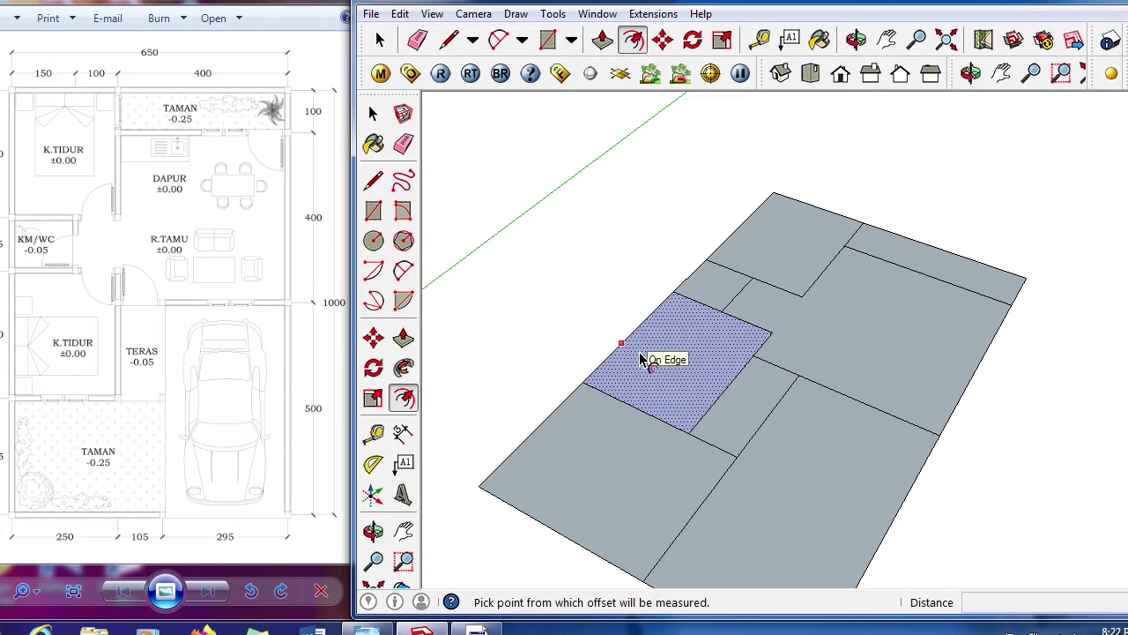
- Offset the front bedroom's outline inward by 0.075 m
{"action": "left_click", "coordinate": [647, 359]}
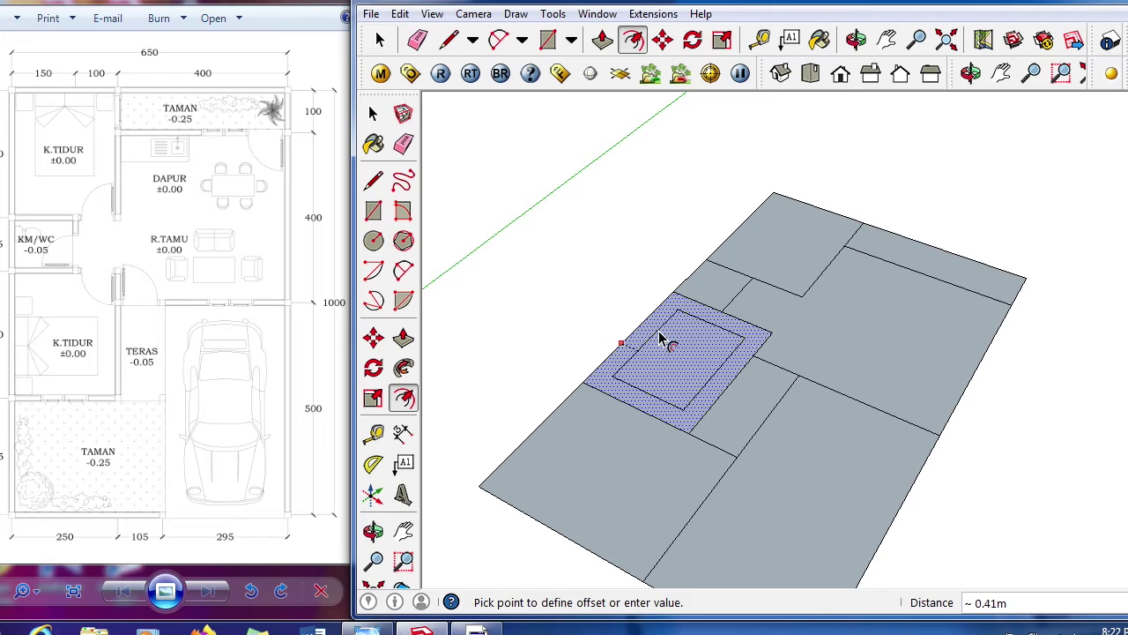
{"action": "type", "text": "0.075"}
{"action": "key", "text": "Return"}
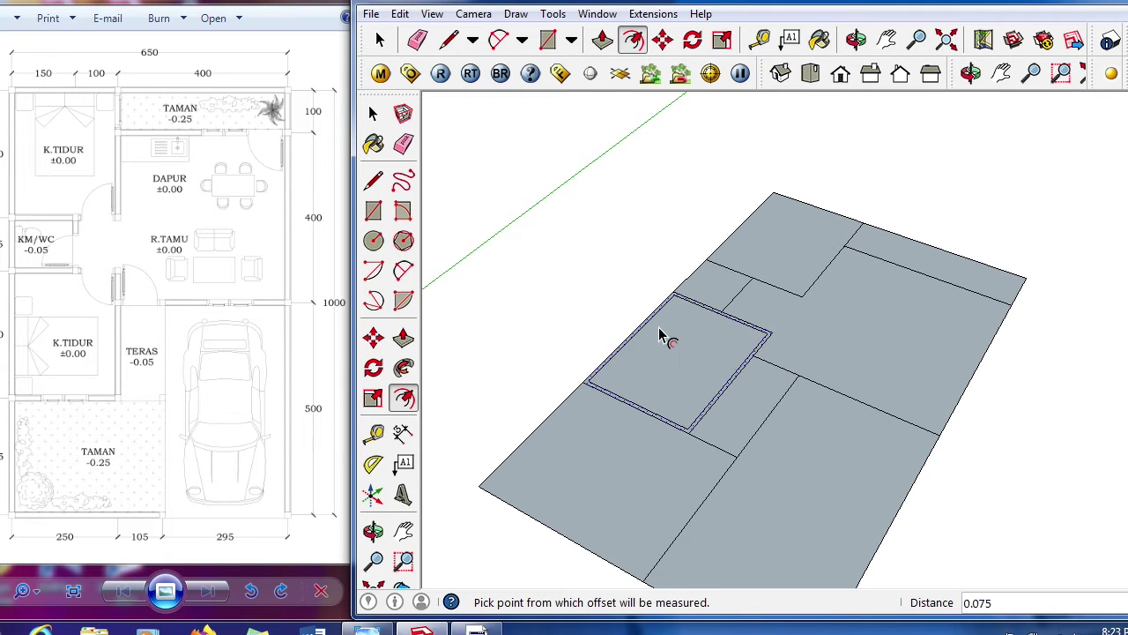
- Repeat the 0.075 m inward offset on the bathroom's outline
{"action": "scroll", "coordinate": [705, 331], "scroll_direction": "up", "scroll_amount": 6}
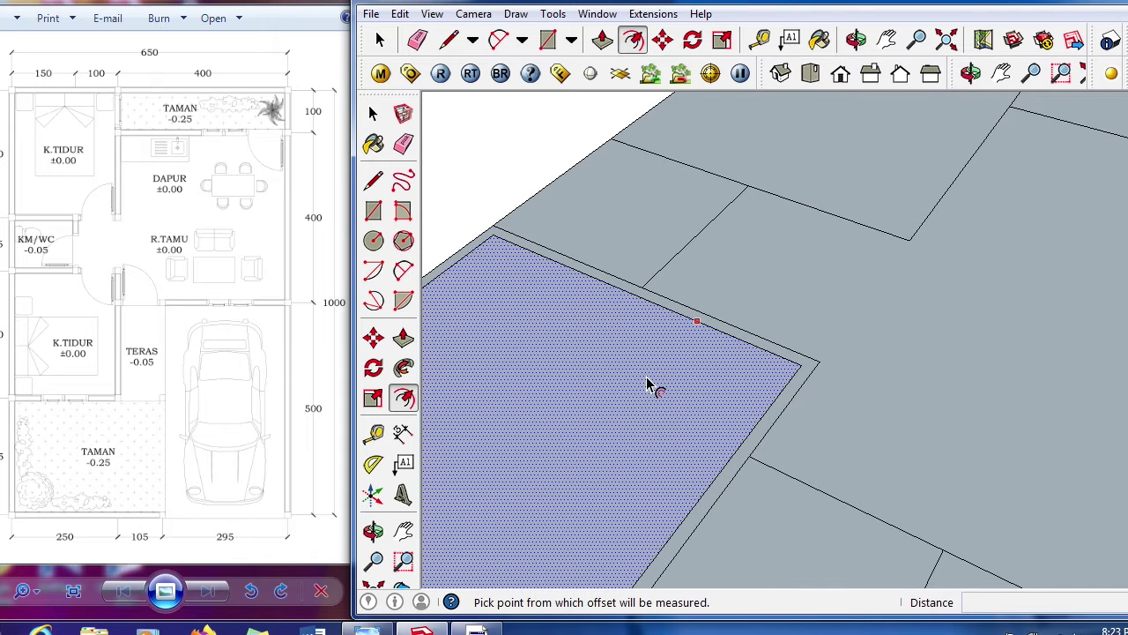
{"action": "scroll", "coordinate": [650, 382], "scroll_direction": "down", "scroll_amount": 5}
{"action": "scroll", "coordinate": [691, 428], "scroll_direction": "down", "scroll_amount": 2}
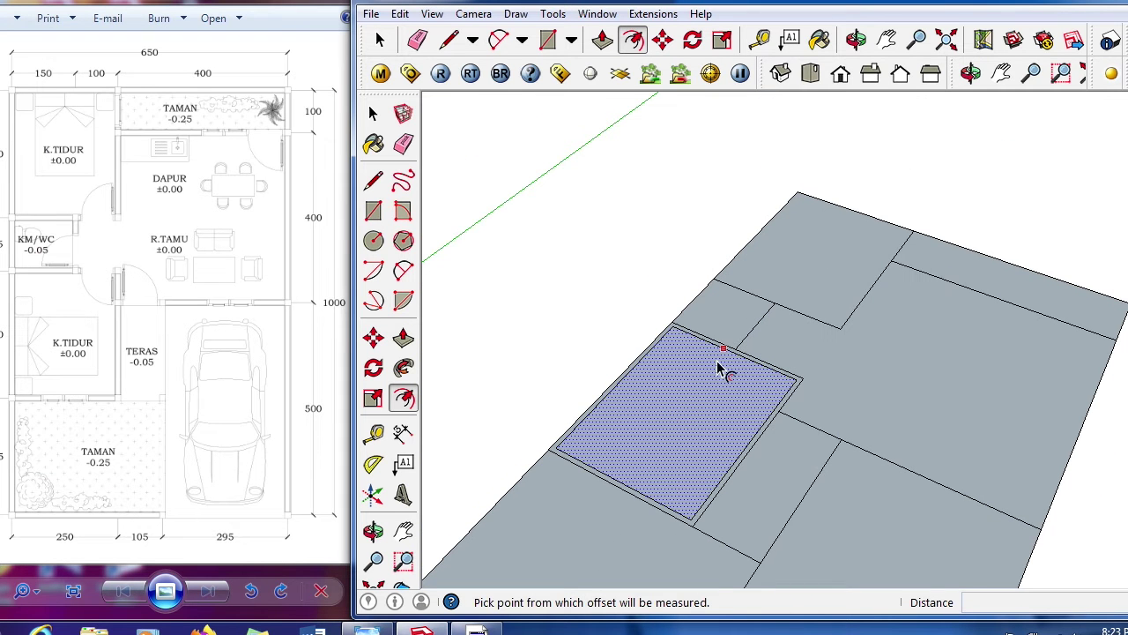
{"action": "scroll", "coordinate": [638, 372], "scroll_direction": "down", "scroll_amount": 1}
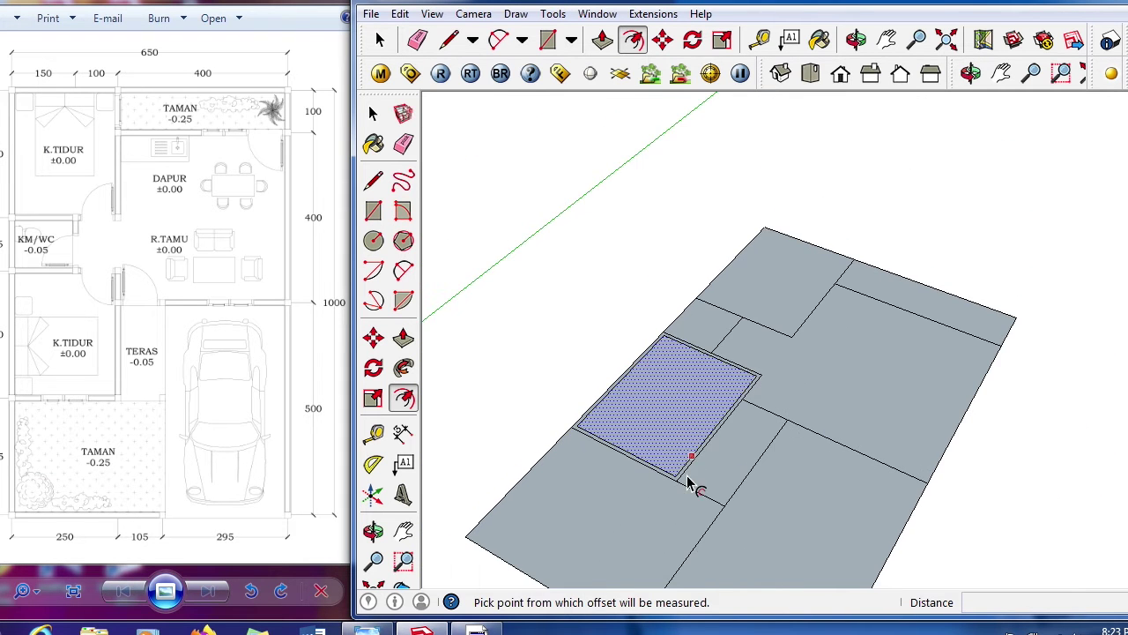
{"action": "scroll", "coordinate": [675, 448], "scroll_direction": "down", "scroll_amount": 2}
{"action": "scroll", "coordinate": [648, 507], "scroll_direction": "up", "scroll_amount": 2}
{"action": "scroll", "coordinate": [731, 271], "scroll_direction": "down", "scroll_amount": 1}
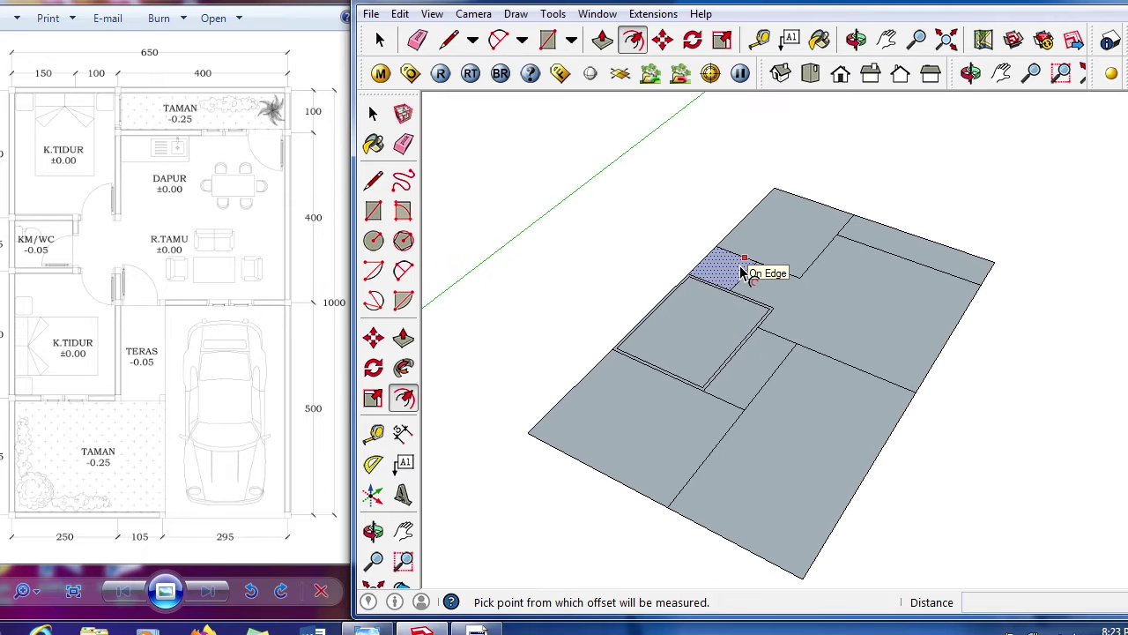
{"action": "scroll", "coordinate": [723, 231], "scroll_direction": "up", "scroll_amount": 3}
{"action": "scroll", "coordinate": [720, 264], "scroll_direction": "down", "scroll_amount": 3}
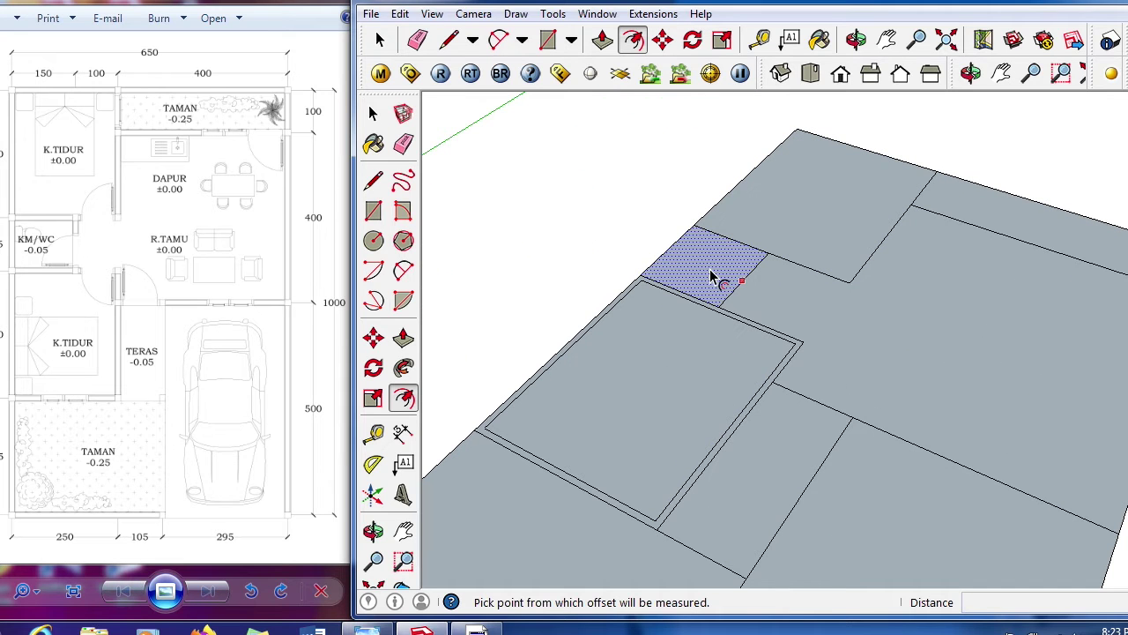
{"action": "scroll", "coordinate": [710, 275], "scroll_direction": "up", "scroll_amount": 3}
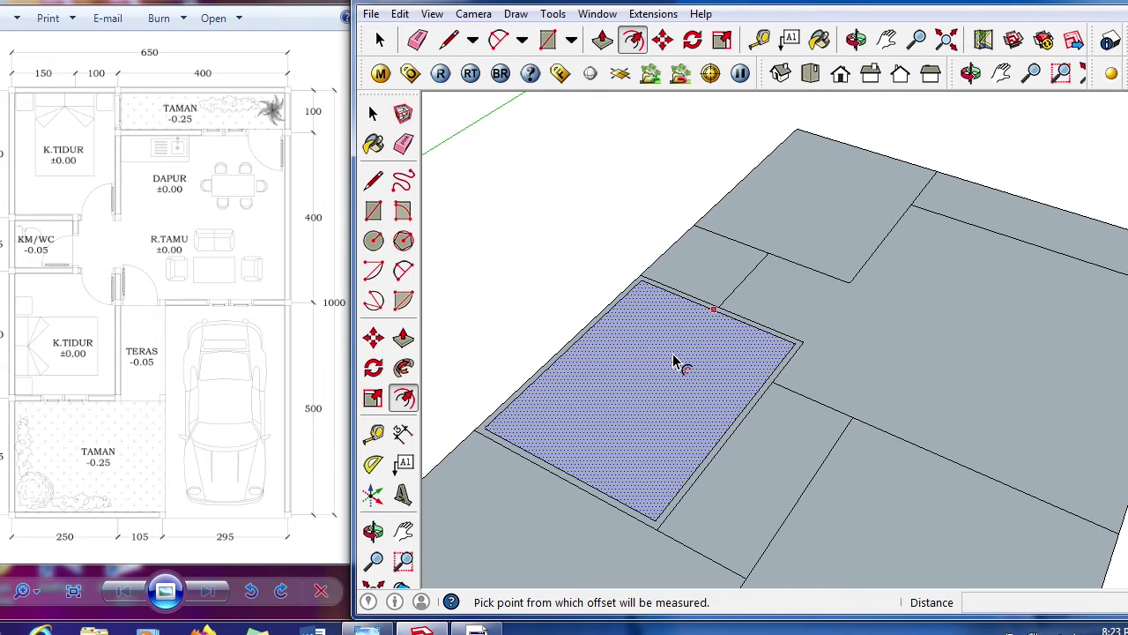
{"action": "double_click", "coordinate": [706, 268]}
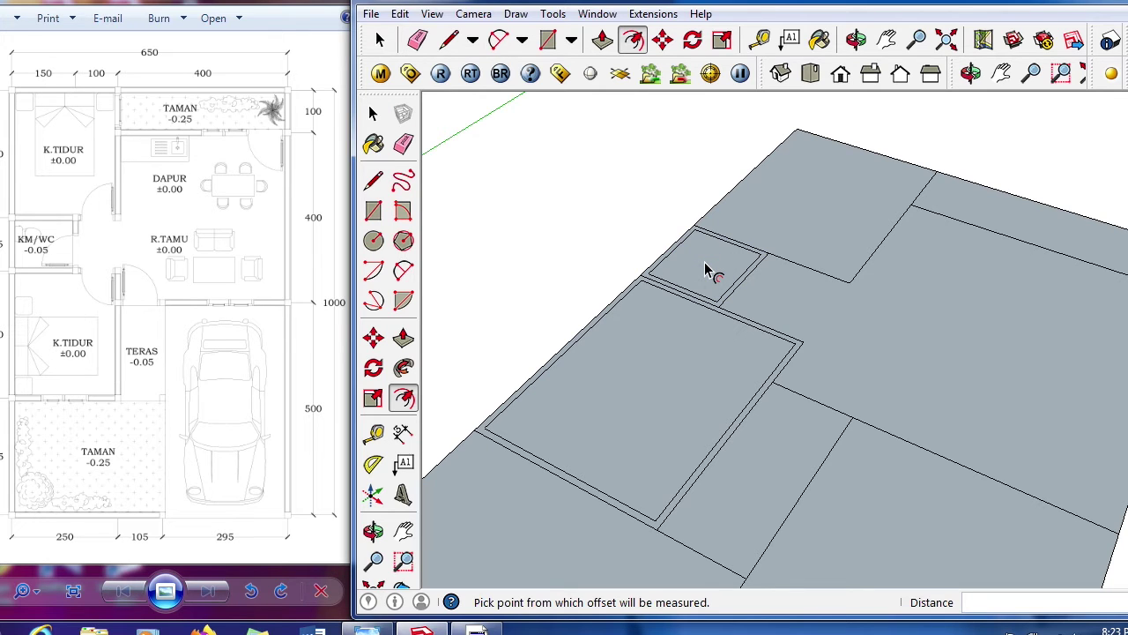
- Repeat the 0.075 m inward offset on the rear bedroom, the living room and kitchen area, and the back garden
{"action": "scroll", "coordinate": [705, 270], "scroll_direction": "up", "scroll_amount": 3}
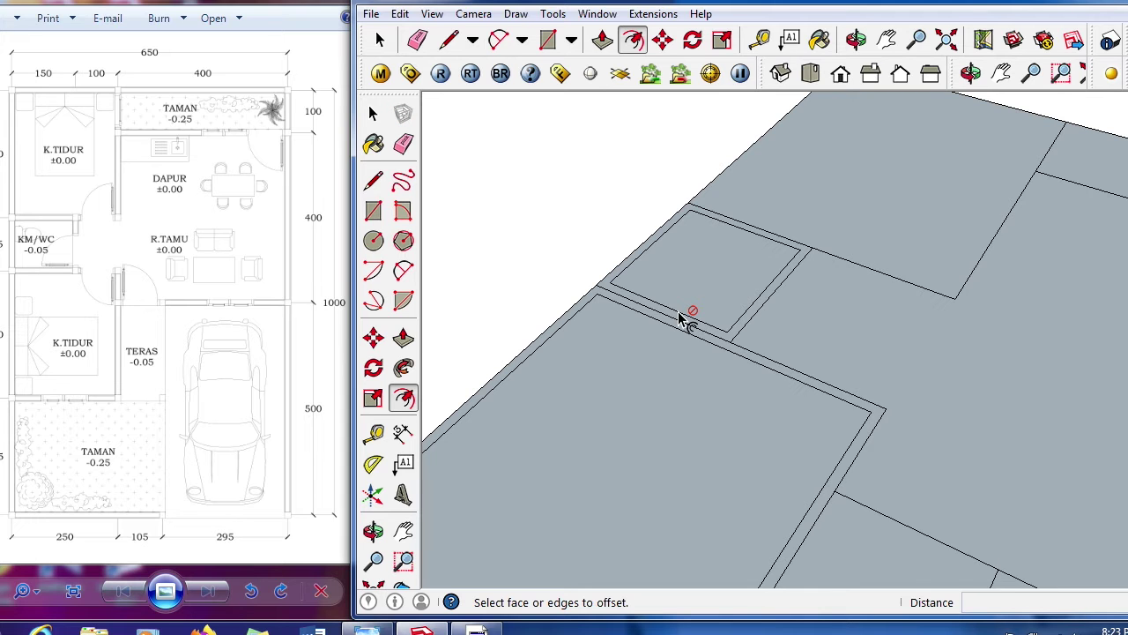
{"action": "scroll", "coordinate": [687, 299], "scroll_direction": "down", "scroll_amount": 6}
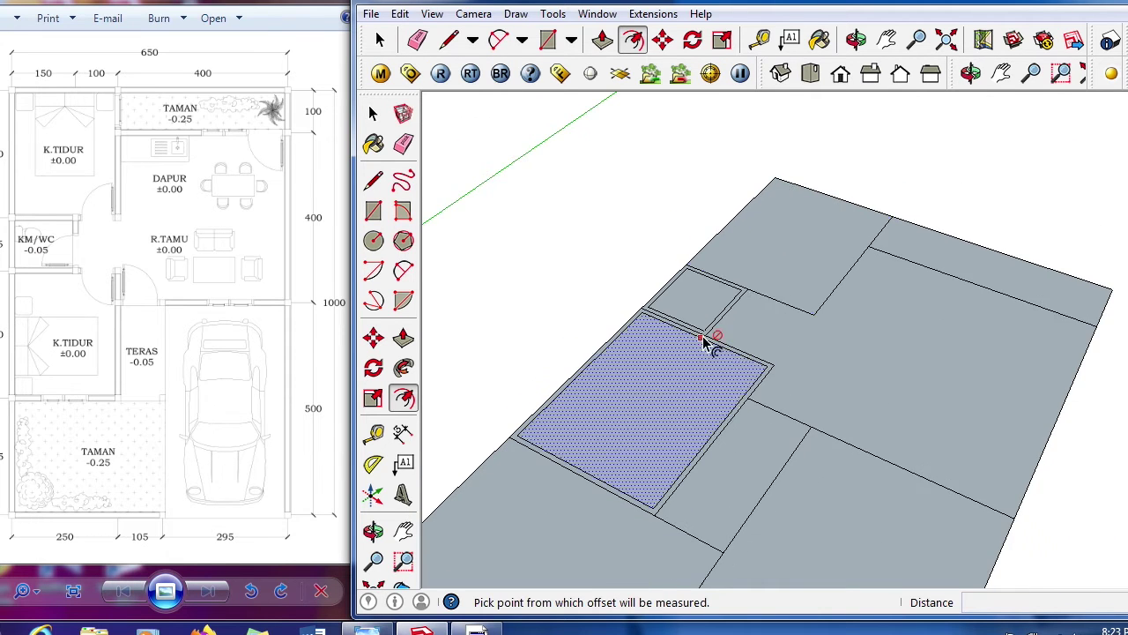
{"action": "scroll", "coordinate": [729, 256], "scroll_direction": "down", "scroll_amount": 1}
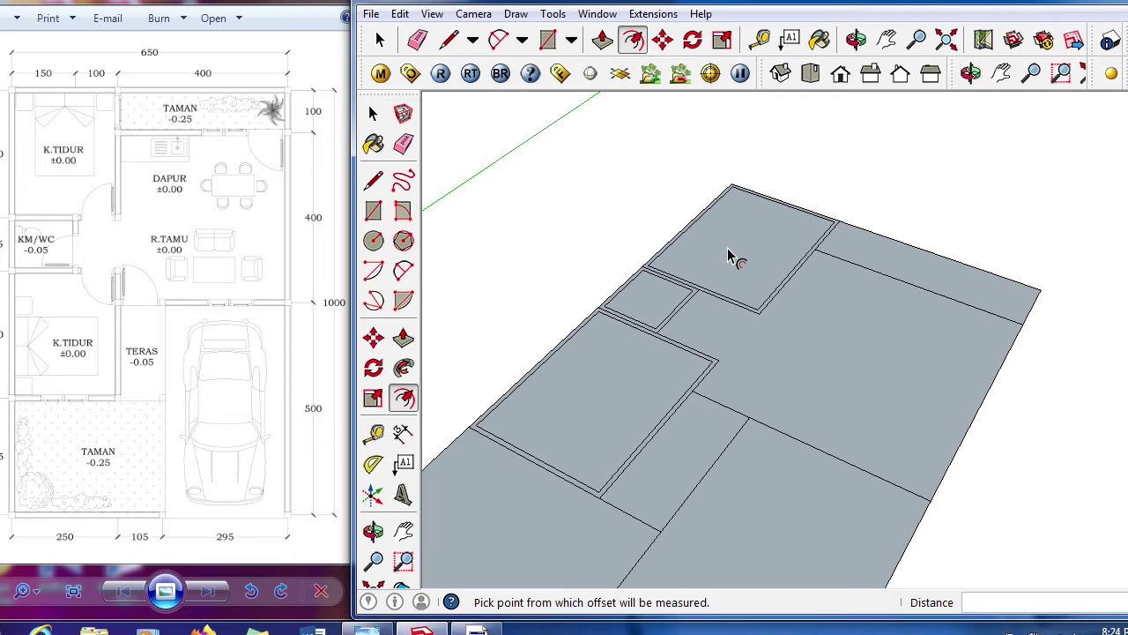
{"action": "left_click", "coordinate": [822, 357]}
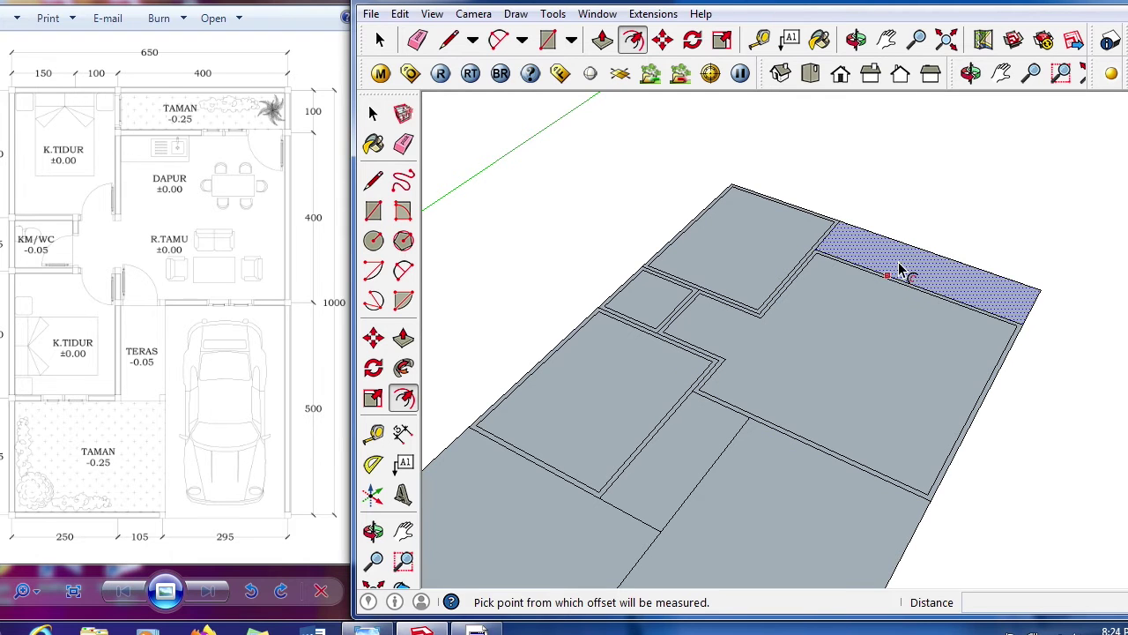
{"action": "middle_click_drag", "start_coordinate": [902, 259], "coordinate": [851, 393]}
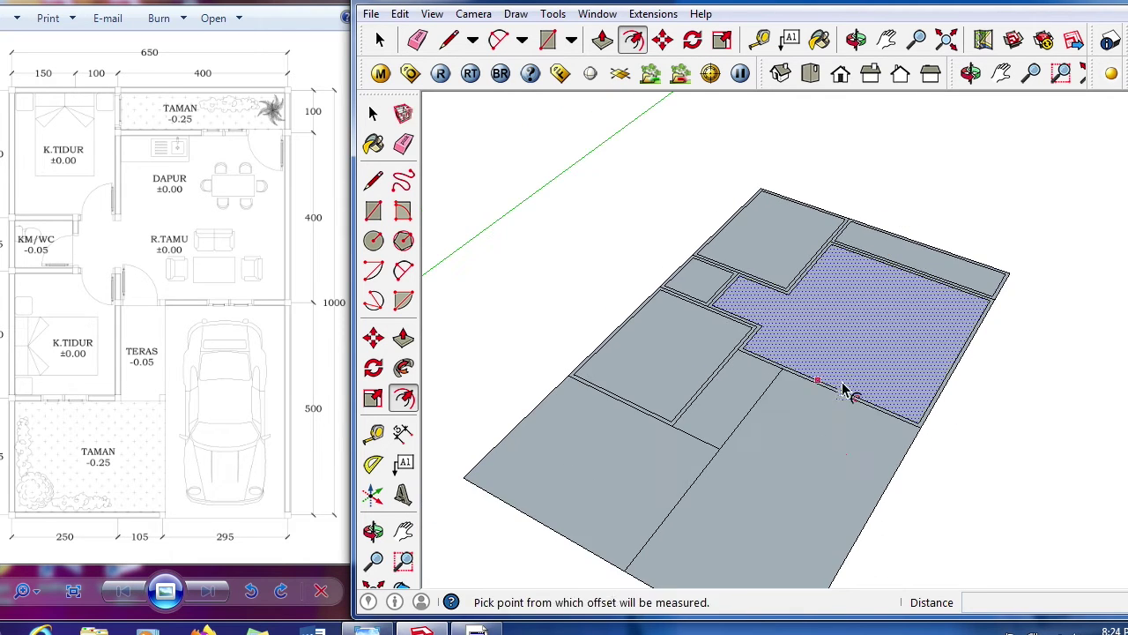
- Try to offset the carport's outline inward by repeating the previous offset, and undo the attempts
{"action": "left_click", "coordinate": [768, 433]}
{"action": "left_click", "coordinate": [770, 435]}
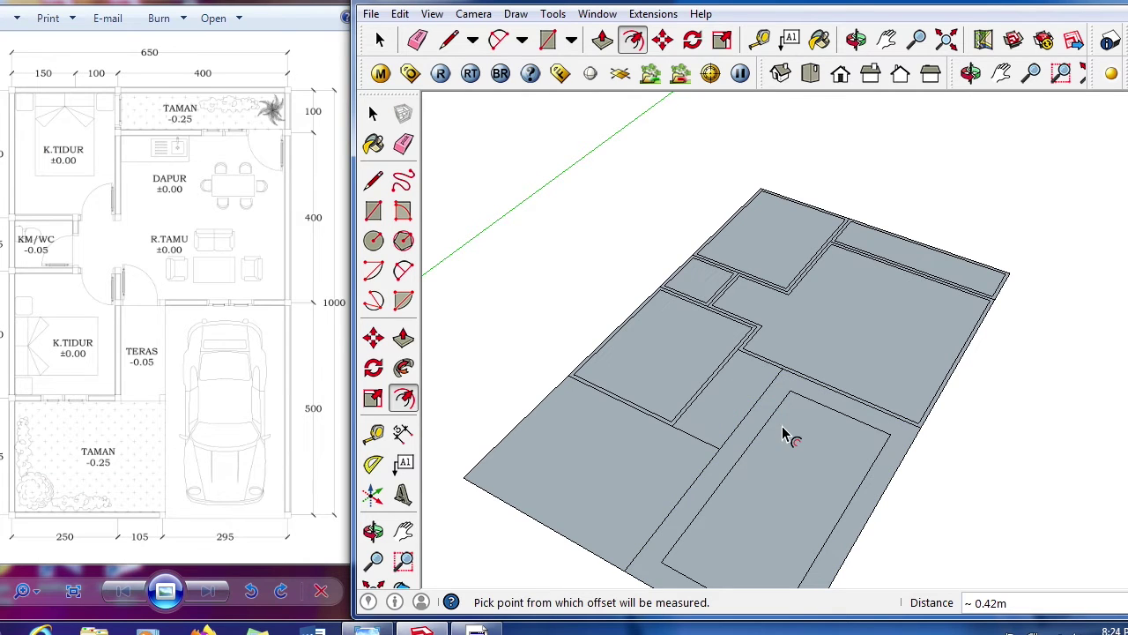
{"action": "key", "text": "ctrl+z"}
{"action": "key", "text": "ctrl+y"}
{"action": "key", "text": "ctrl+z"}
{"action": "left_click", "coordinate": [779, 439]}
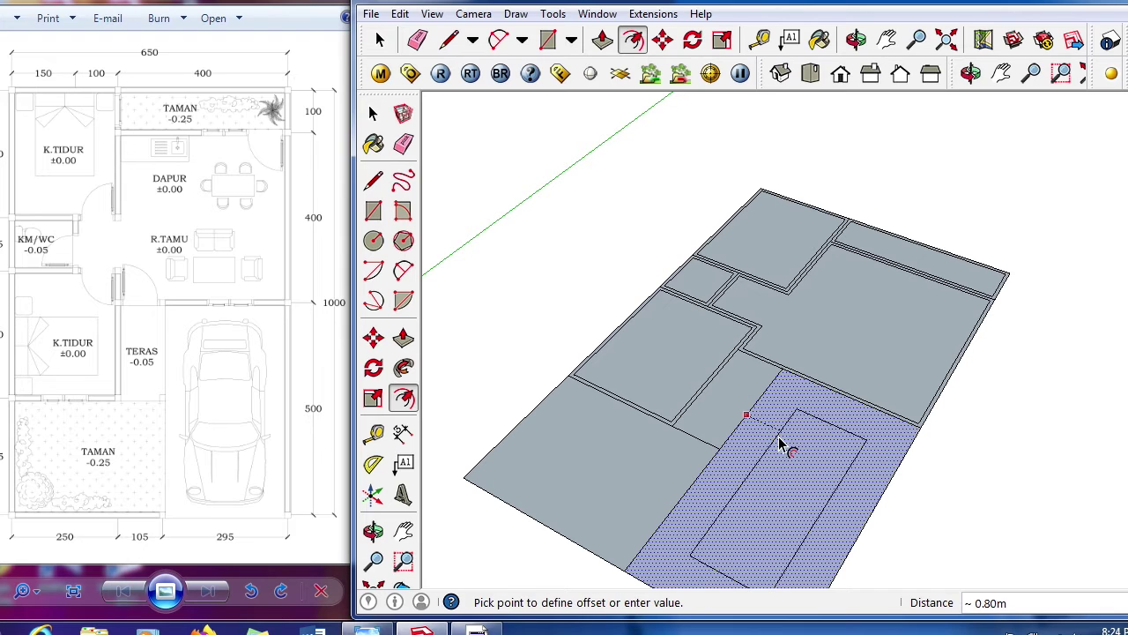
{"action": "type", "text": "0."}
{"action": "key", "text": "Escape"}
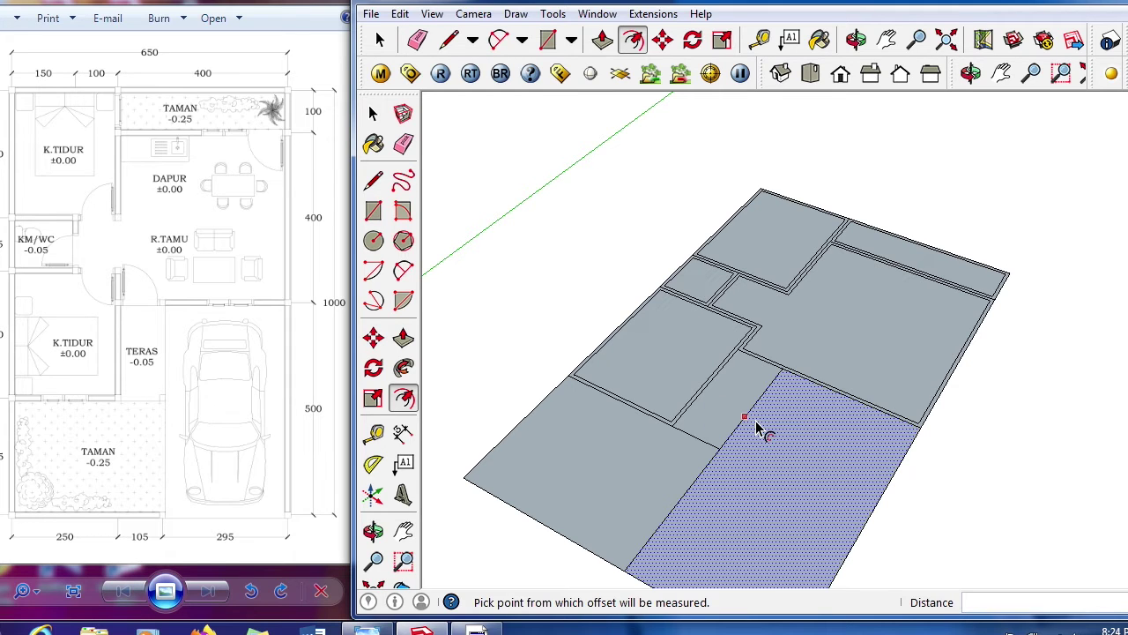
{"action": "double_click", "coordinate": [765, 453]}
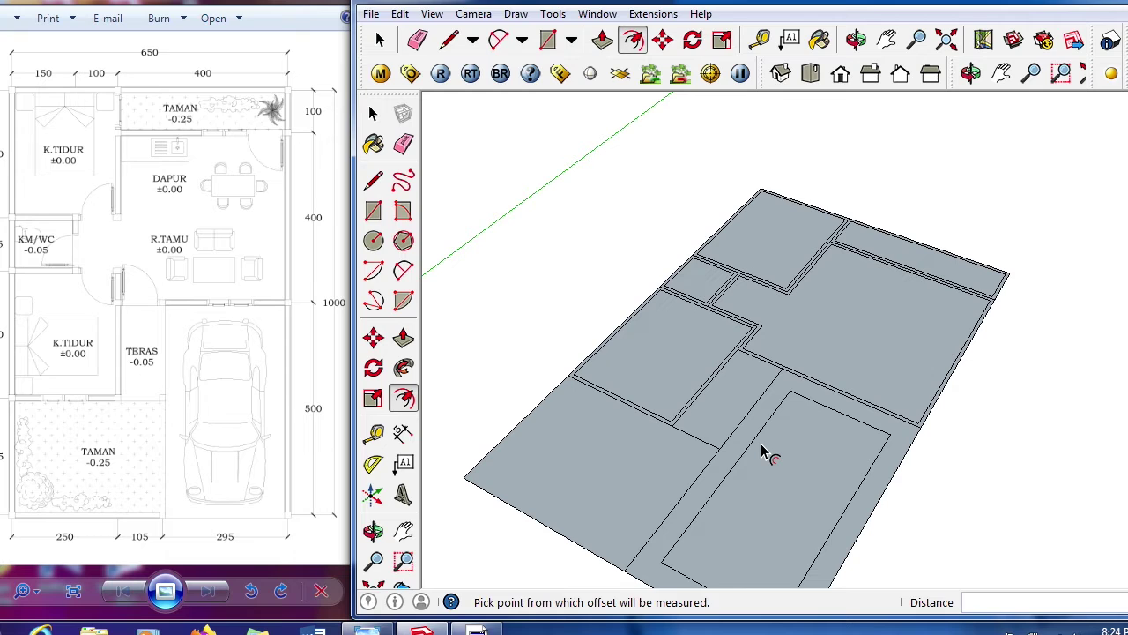
{"action": "key", "text": "ctrl+z"}
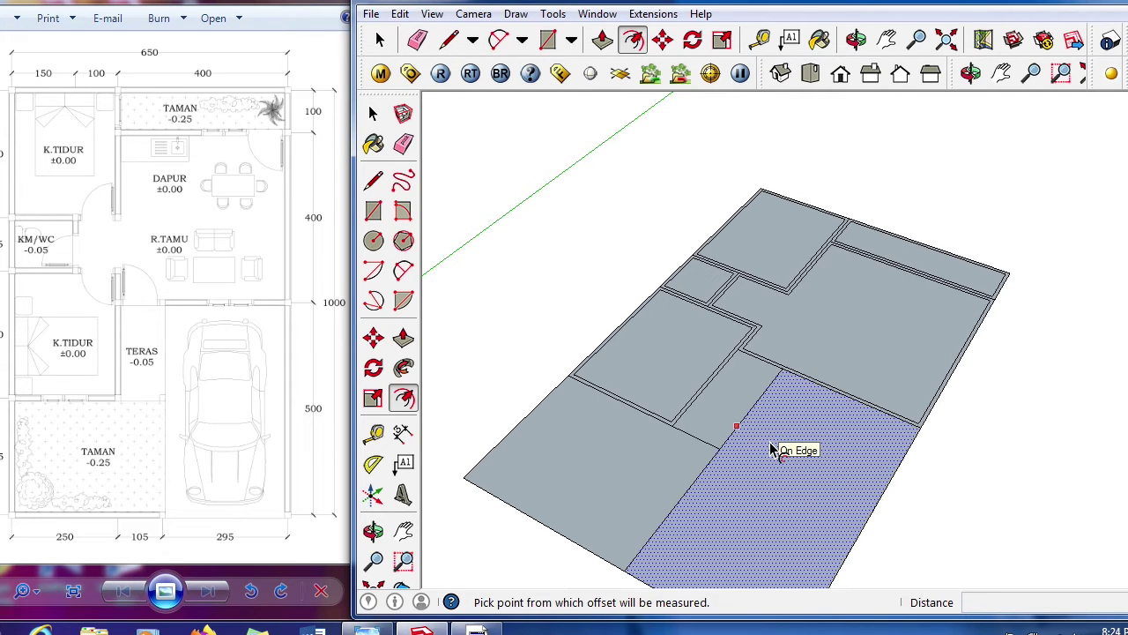
- Offset the carport's outline inward by 0.075 m
{"action": "left_click", "coordinate": [772, 452]}
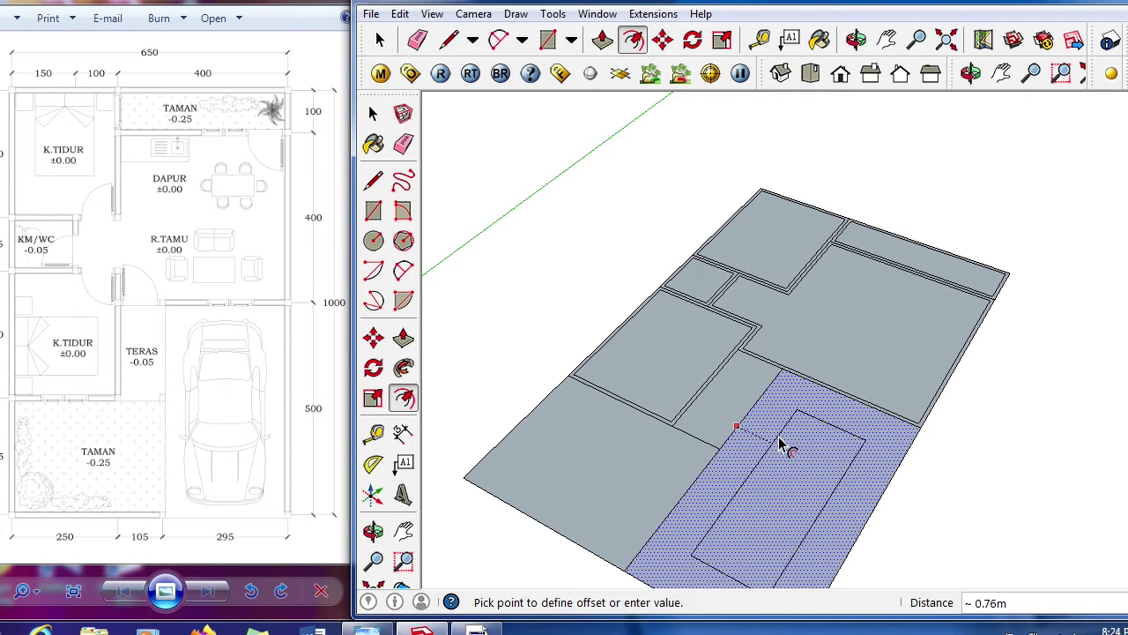
{"action": "type", "text": "0.075"}
{"action": "key", "text": "Return"}
- Repeat the 0.075 m inward offset on the front garden and terrace outlines
{"action": "scroll", "coordinate": [1065, 302], "scroll_direction": "down", "scroll_amount": 3}
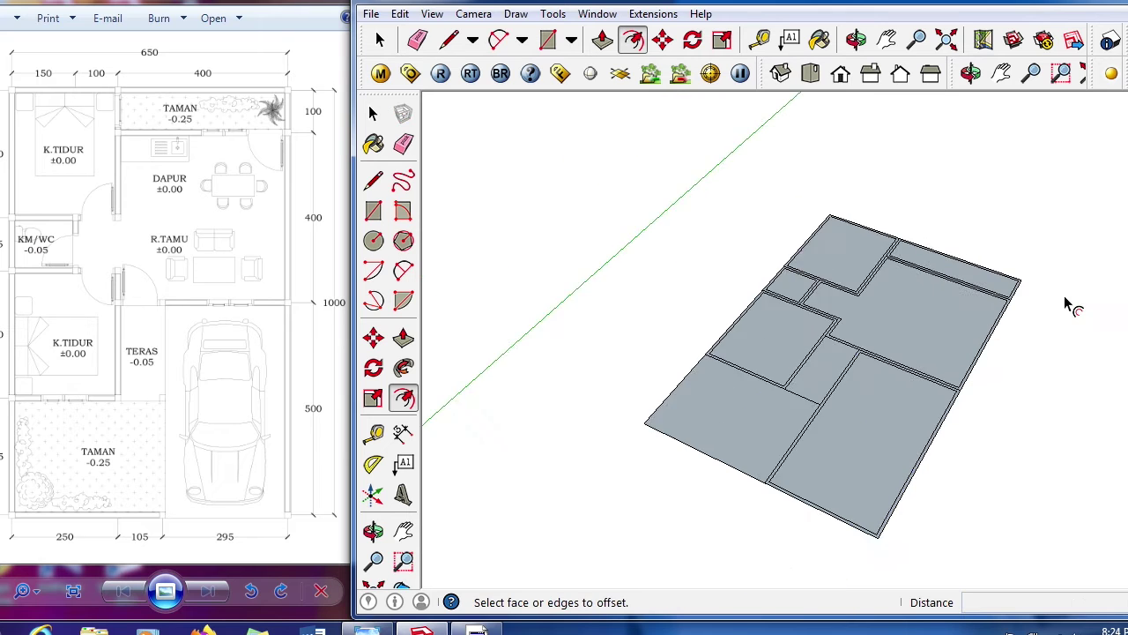
{"action": "scroll", "coordinate": [836, 446], "scroll_direction": "up", "scroll_amount": 4}
{"action": "scroll", "coordinate": [748, 385], "scroll_direction": "up", "scroll_amount": 2}
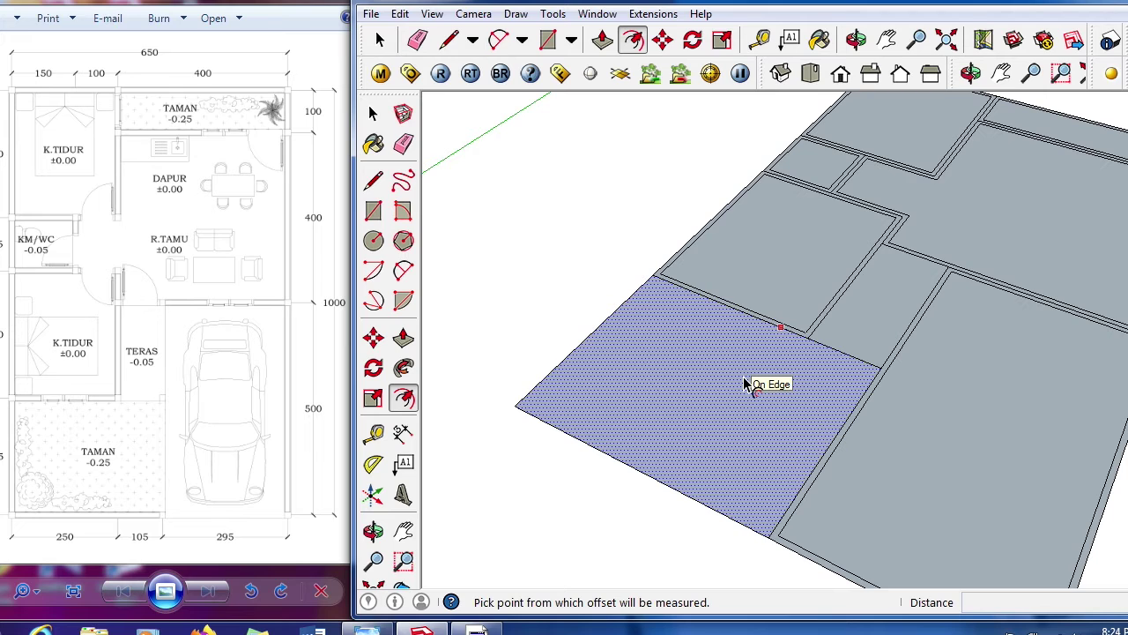
{"action": "left_click", "coordinate": [744, 379]}
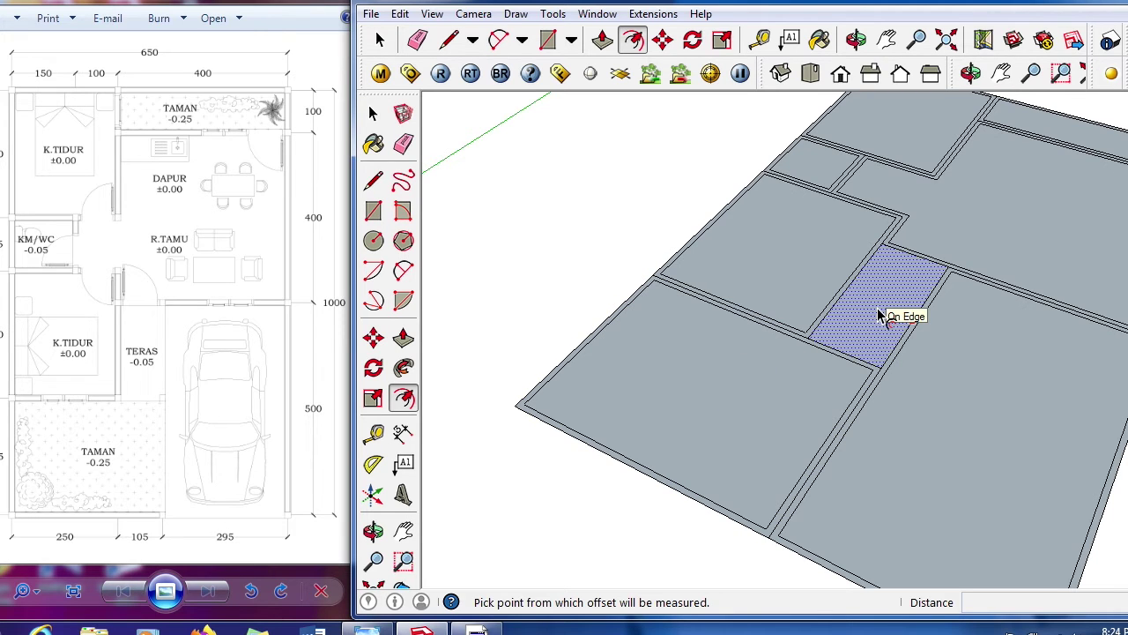
{"action": "scroll", "coordinate": [877, 318], "scroll_direction": "down", "scroll_amount": 5}
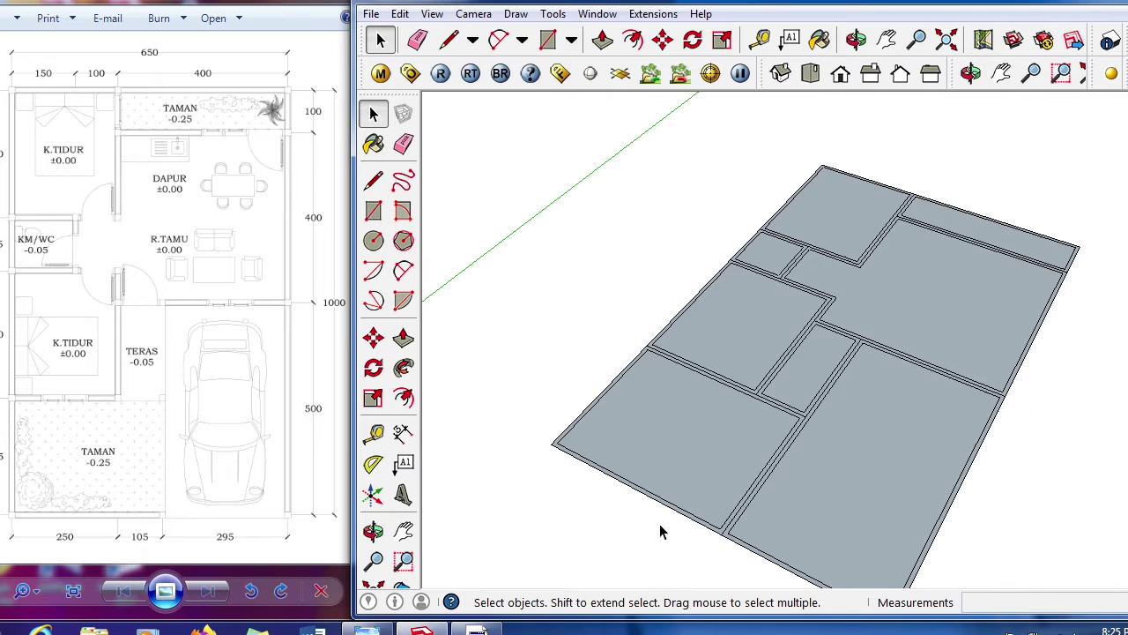
- Measure the wall thickness from the rear bedroom's inner corner near the bathroom to the living room side of the wall
{"action": "scroll", "coordinate": [914, 214], "scroll_direction": "up", "scroll_amount": 5}
{"action": "scroll", "coordinate": [876, 277], "scroll_direction": "down", "scroll_amount": 3}
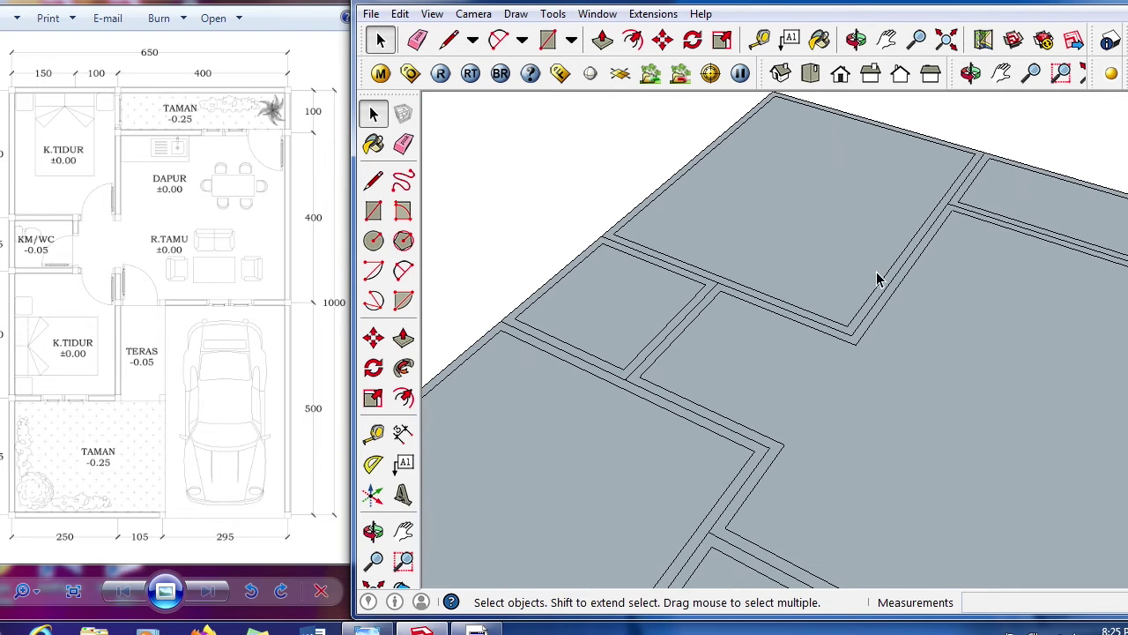
{"action": "scroll", "coordinate": [742, 301], "scroll_direction": "up", "scroll_amount": 4}
{"action": "scroll", "coordinate": [742, 302], "scroll_direction": "up", "scroll_amount": 2}
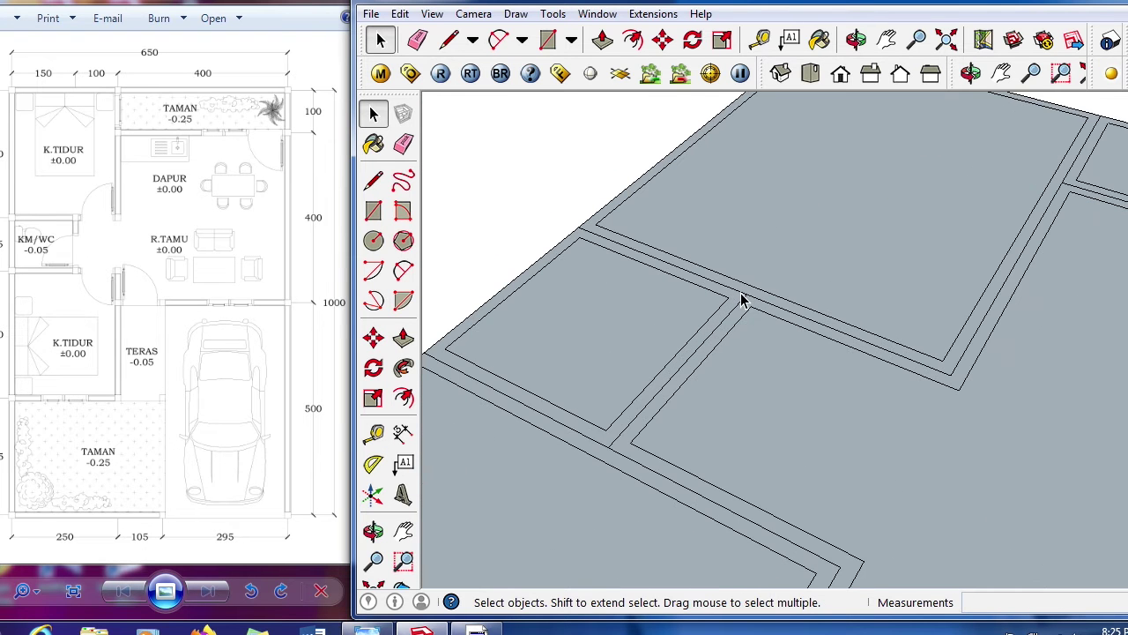
{"action": "scroll", "coordinate": [979, 366], "scroll_direction": "up", "scroll_amount": 2}
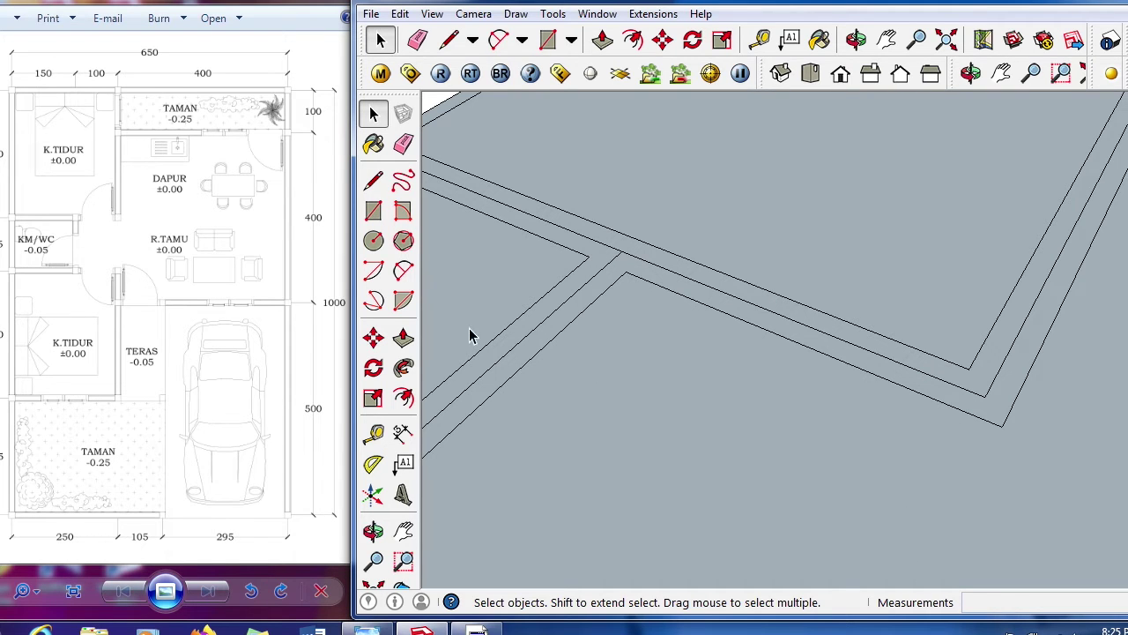
{"action": "left_click", "coordinate": [374, 433]}
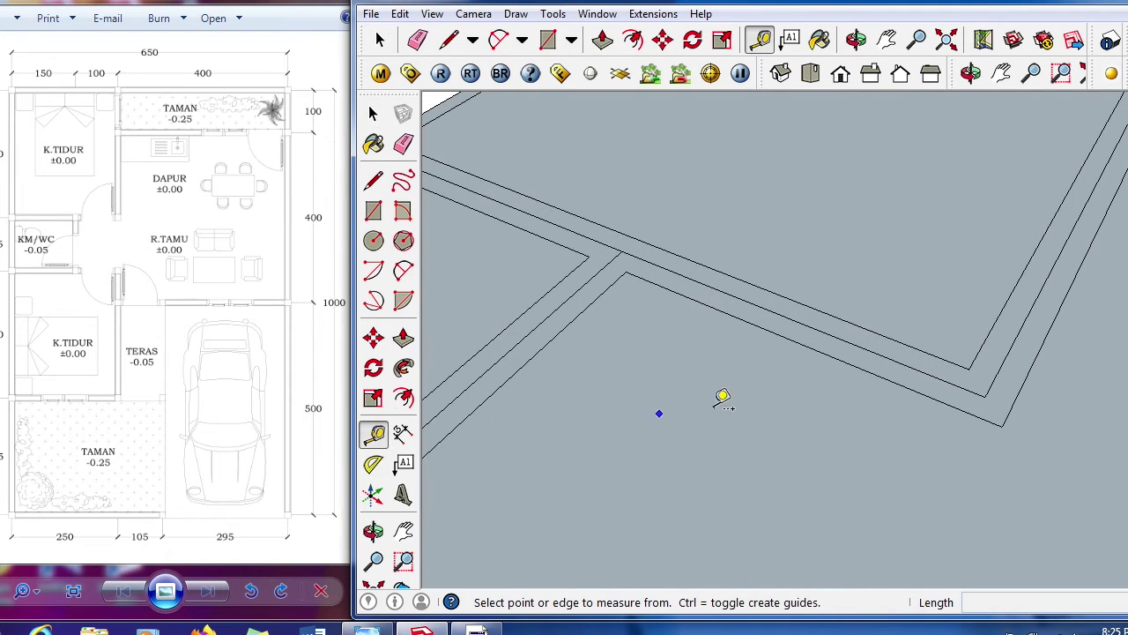
{"action": "left_click", "coordinate": [969, 370]}
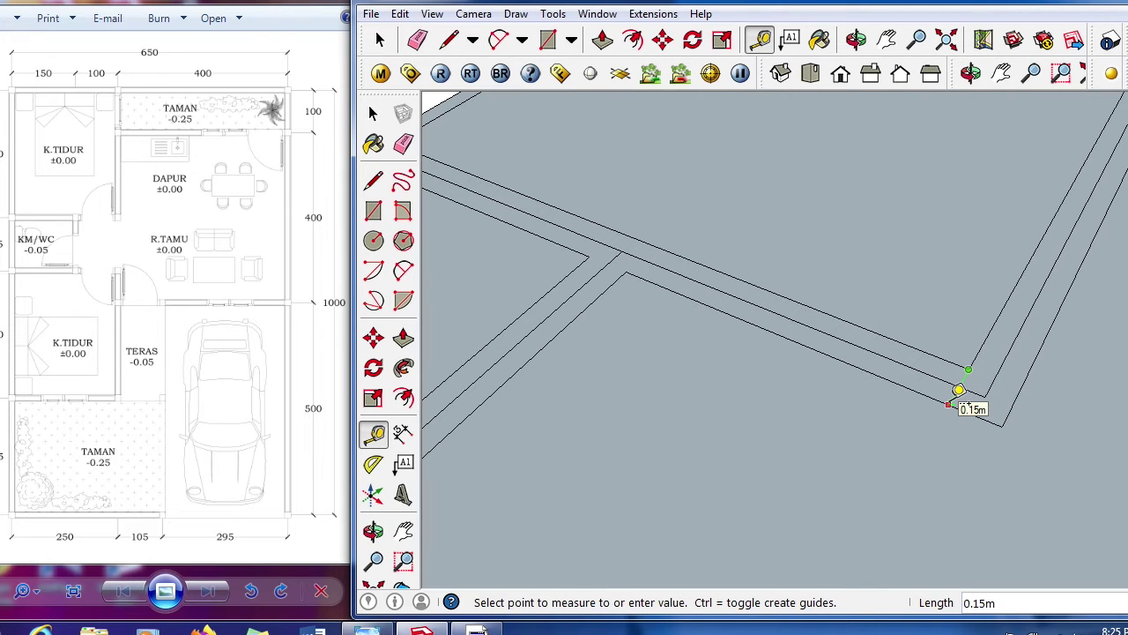
{"action": "left_click", "coordinate": [959, 389]}
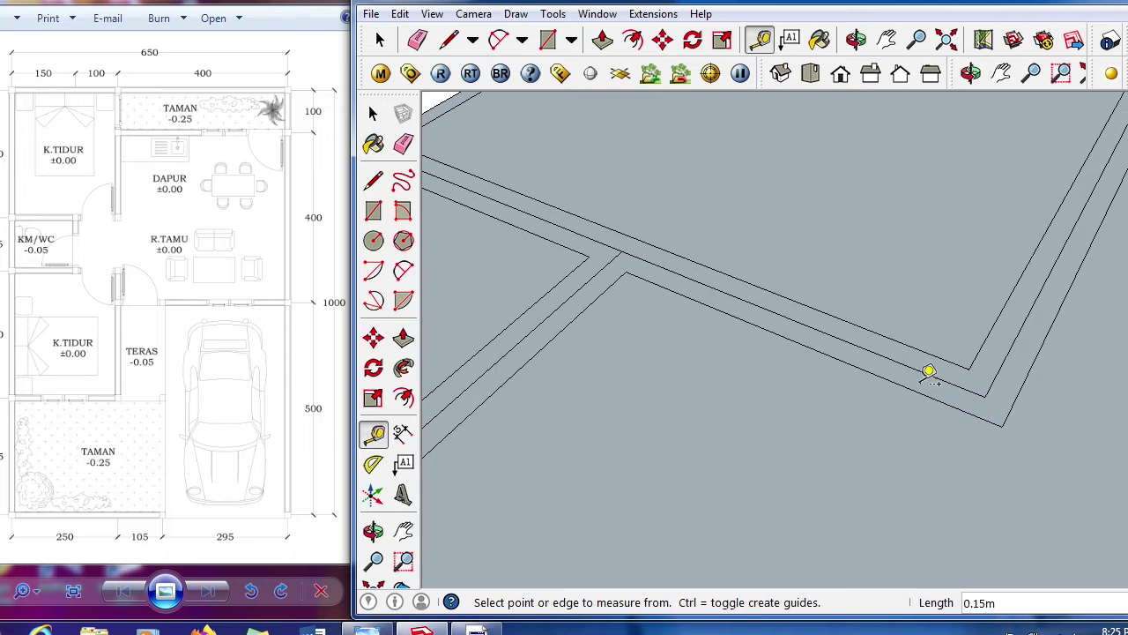
- Examine the offset wall outlines across the plan, including the outer corner of the front garden
{"action": "key", "text": "space"}
{"action": "scroll", "coordinate": [1067, 509], "scroll_direction": "down", "scroll_amount": 4}
{"action": "scroll", "coordinate": [696, 233], "scroll_direction": "down", "scroll_amount": 6}
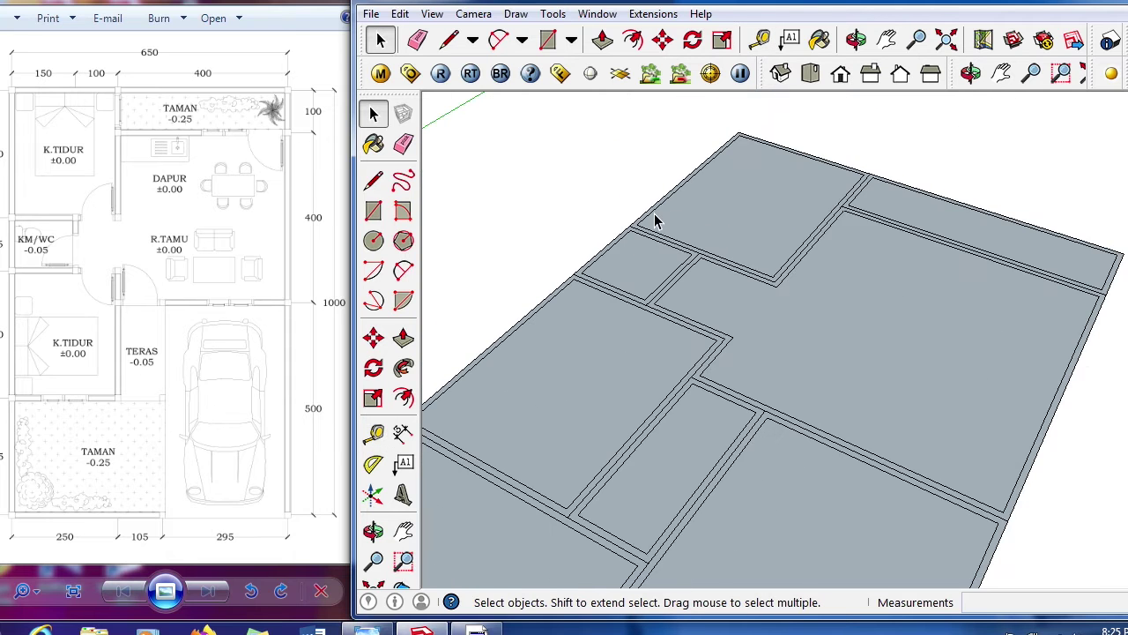
{"action": "scroll", "coordinate": [606, 418], "scroll_direction": "up", "scroll_amount": 5}
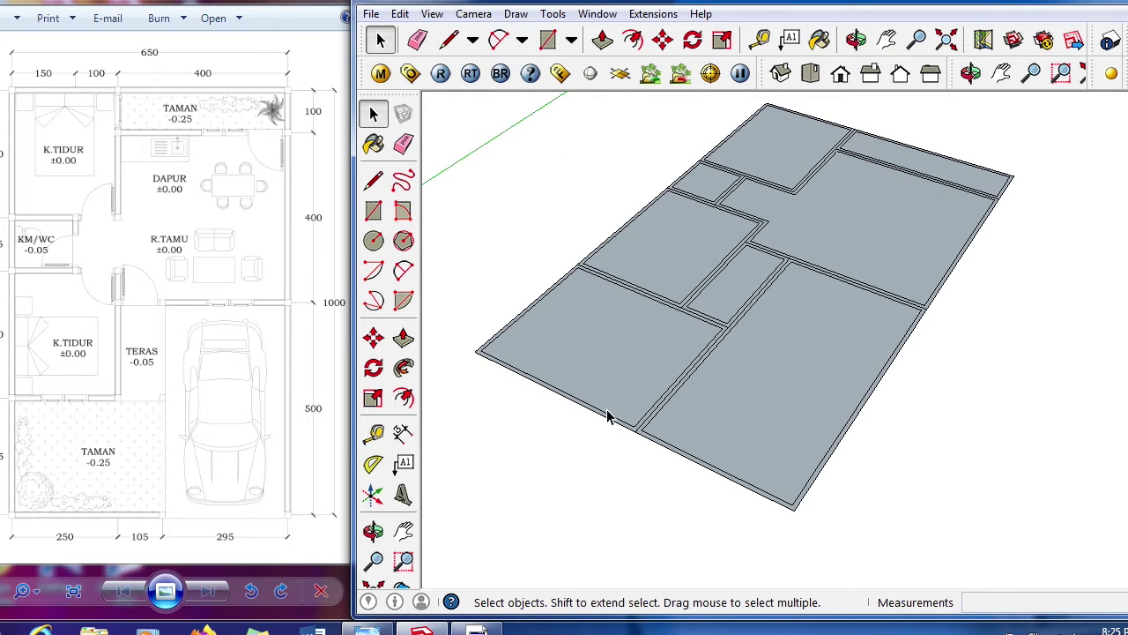
{"action": "scroll", "coordinate": [940, 408], "scroll_direction": "down", "scroll_amount": 3}
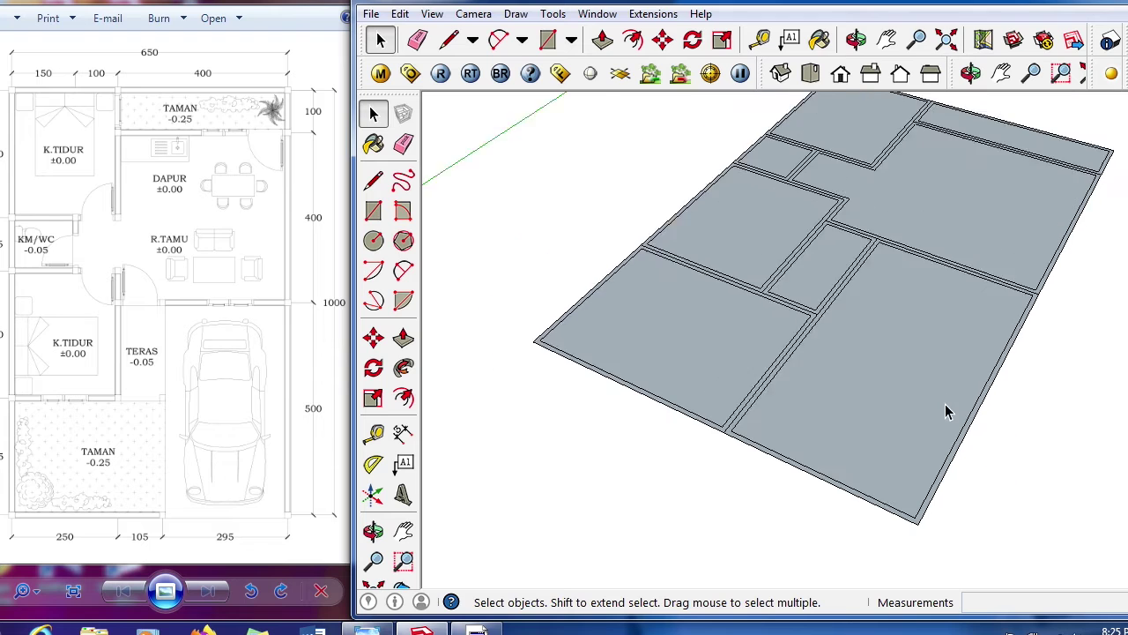
{"action": "scroll", "coordinate": [568, 353], "scroll_direction": "up", "scroll_amount": 5}
{"action": "scroll", "coordinate": [565, 353], "scroll_direction": "up", "scroll_amount": 3}
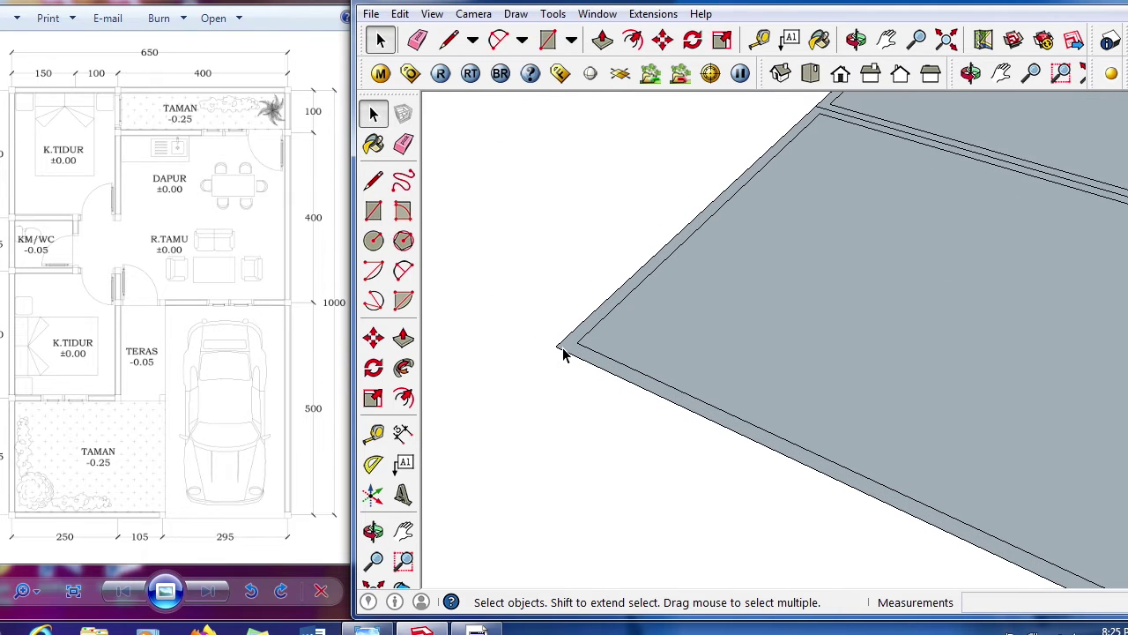
{"action": "scroll", "coordinate": [571, 357], "scroll_direction": "up", "scroll_amount": 1}
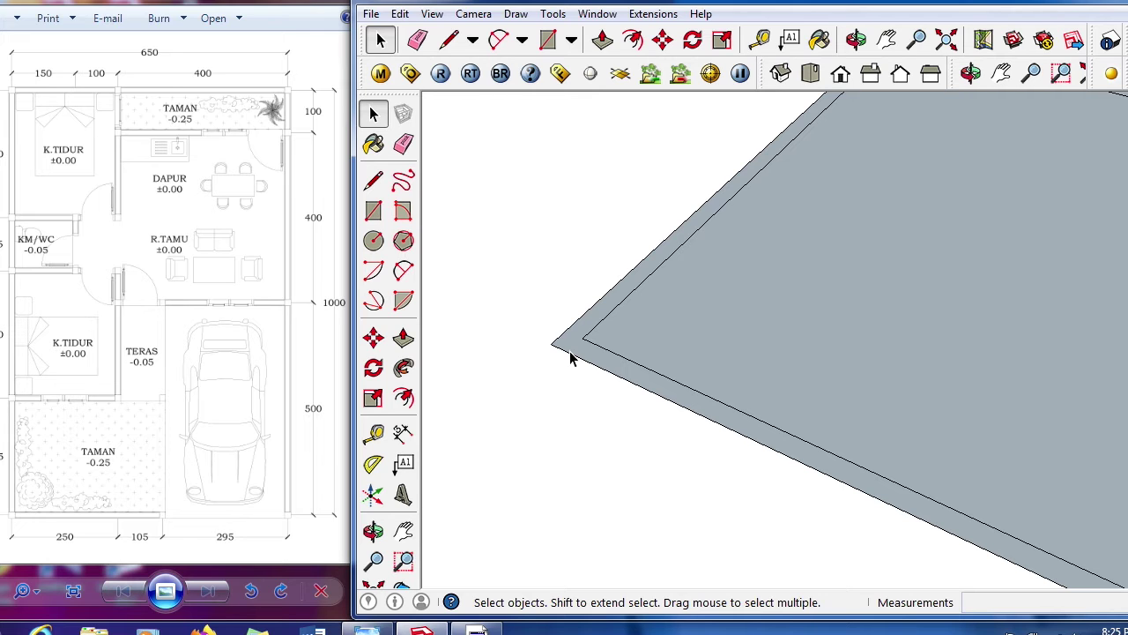
{"action": "scroll", "coordinate": [570, 357], "scroll_direction": "down", "scroll_amount": 4}
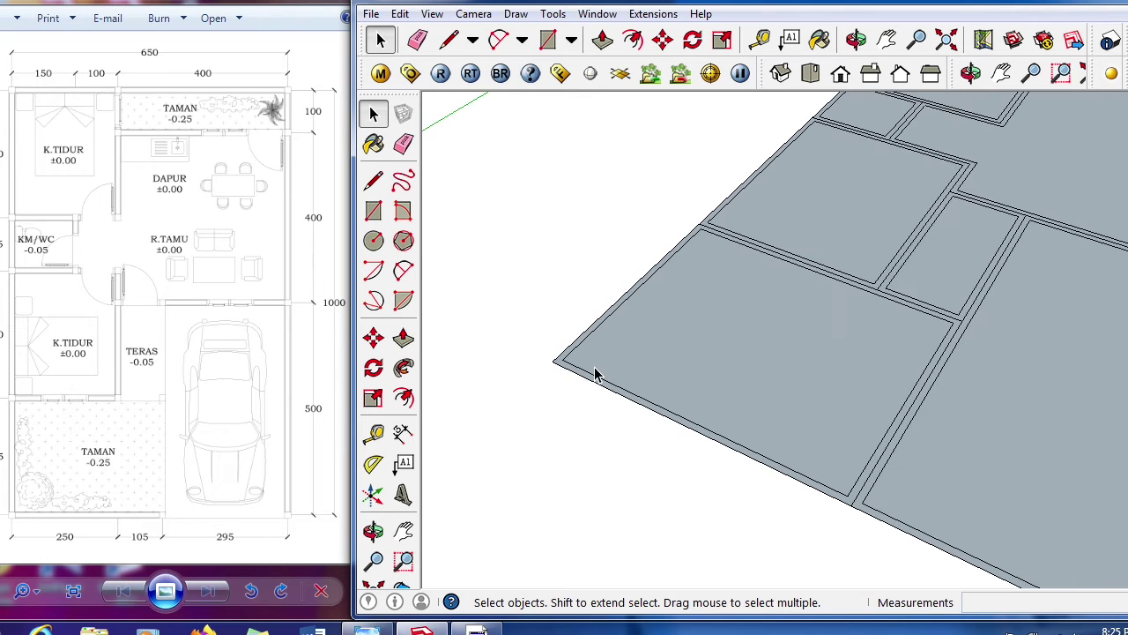
{"action": "scroll", "coordinate": [820, 506], "scroll_direction": "down", "scroll_amount": 4}
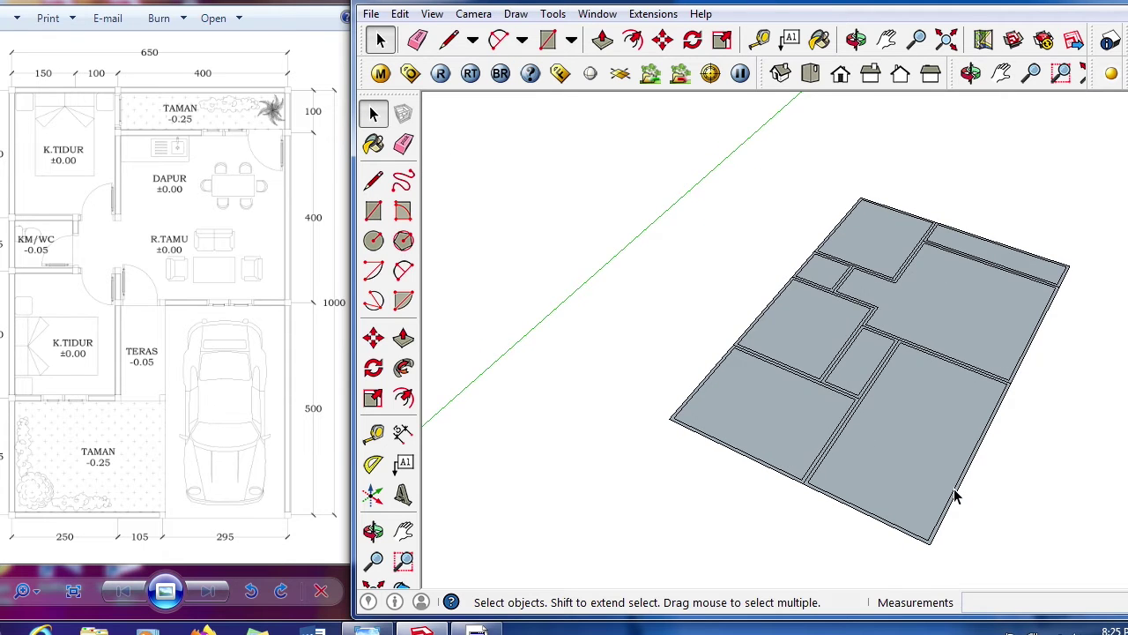
{"action": "scroll", "coordinate": [957, 493], "scroll_direction": "up", "scroll_amount": 4}
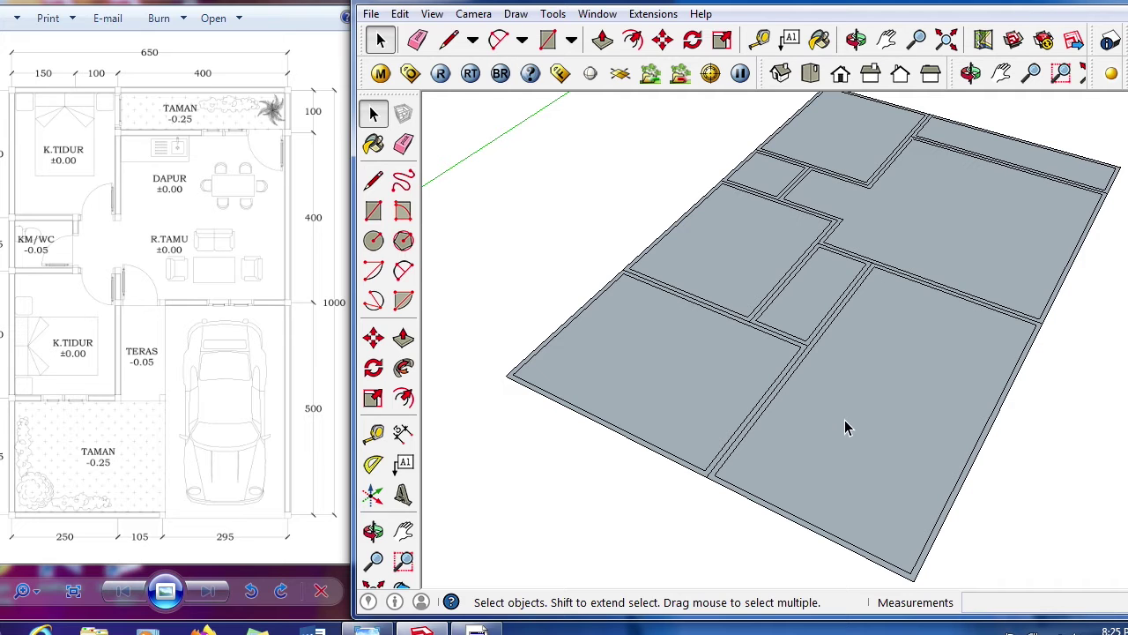
{"action": "scroll", "coordinate": [833, 441], "scroll_direction": "down", "scroll_amount": 1}
{"action": "scroll", "coordinate": [831, 277], "scroll_direction": "down", "scroll_amount": 1}
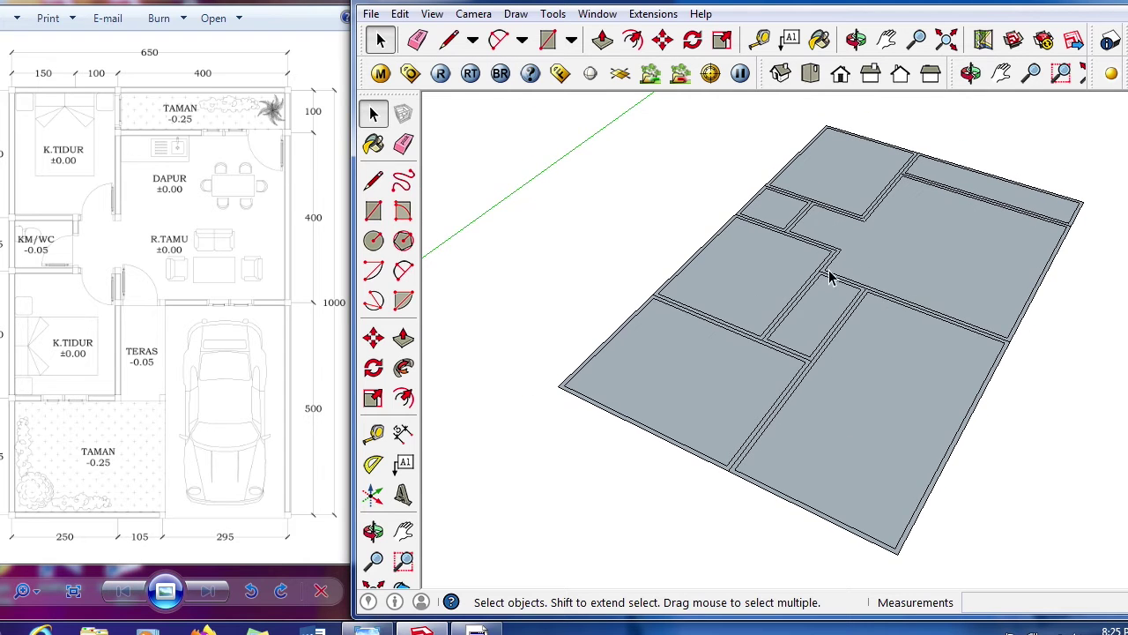
- Erase the centre lines inside the walls separating the rear bedroom, bathroom, rear garden and living area
{"action": "scroll", "coordinate": [912, 208], "scroll_direction": "up", "scroll_amount": 2}
{"action": "scroll", "coordinate": [912, 156], "scroll_direction": "up", "scroll_amount": 2}
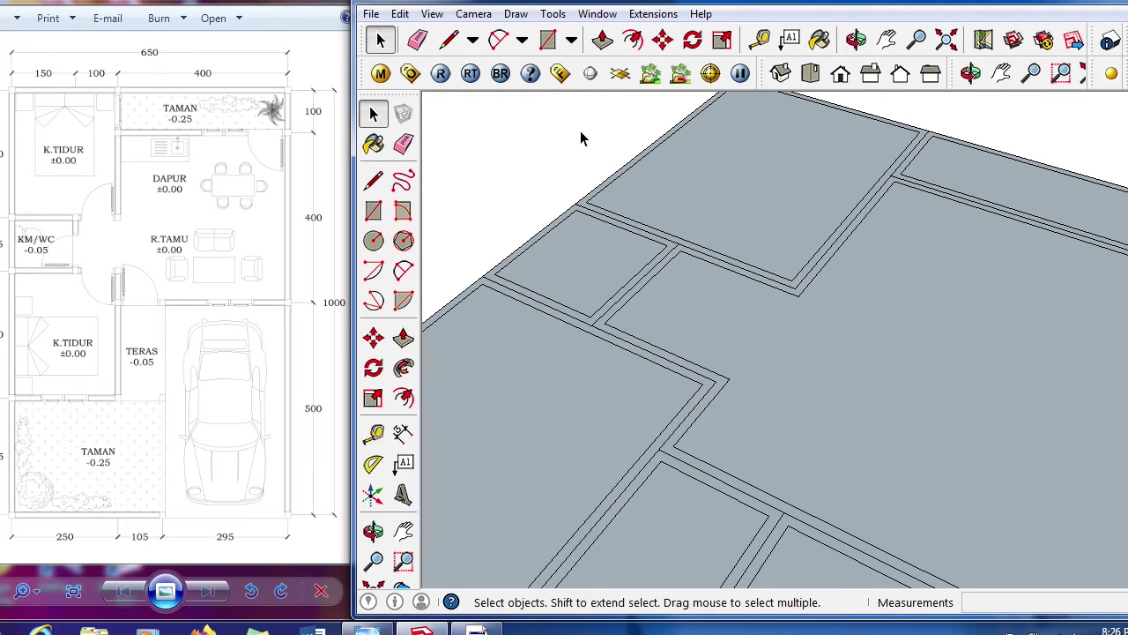
{"action": "key", "text": "e"}
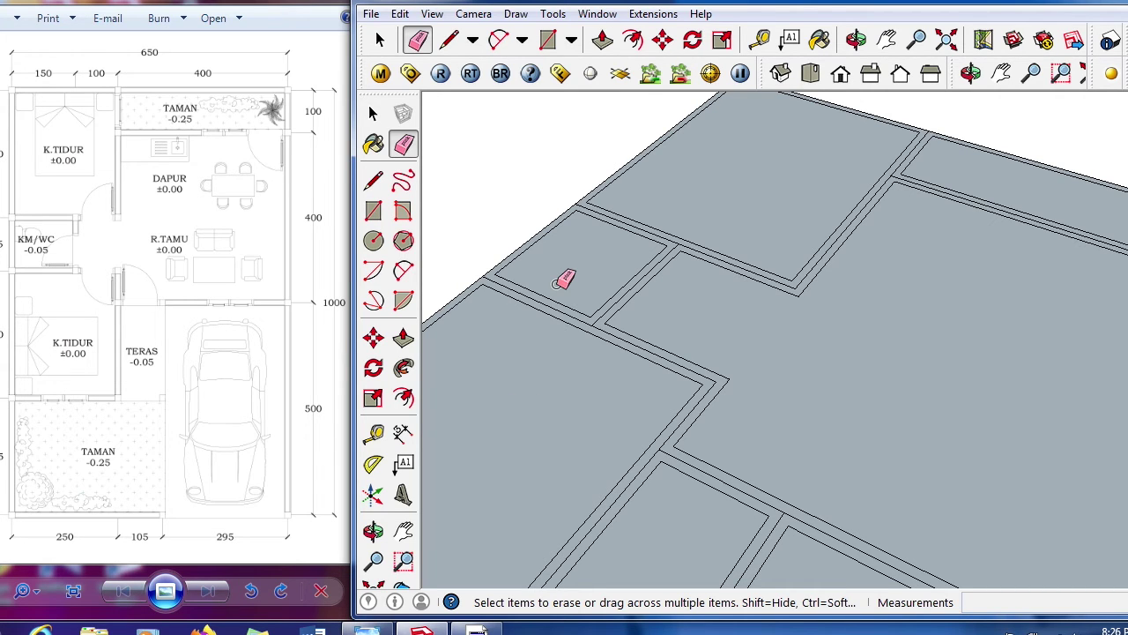
{"action": "scroll", "coordinate": [603, 318], "scroll_direction": "up", "scroll_amount": 2}
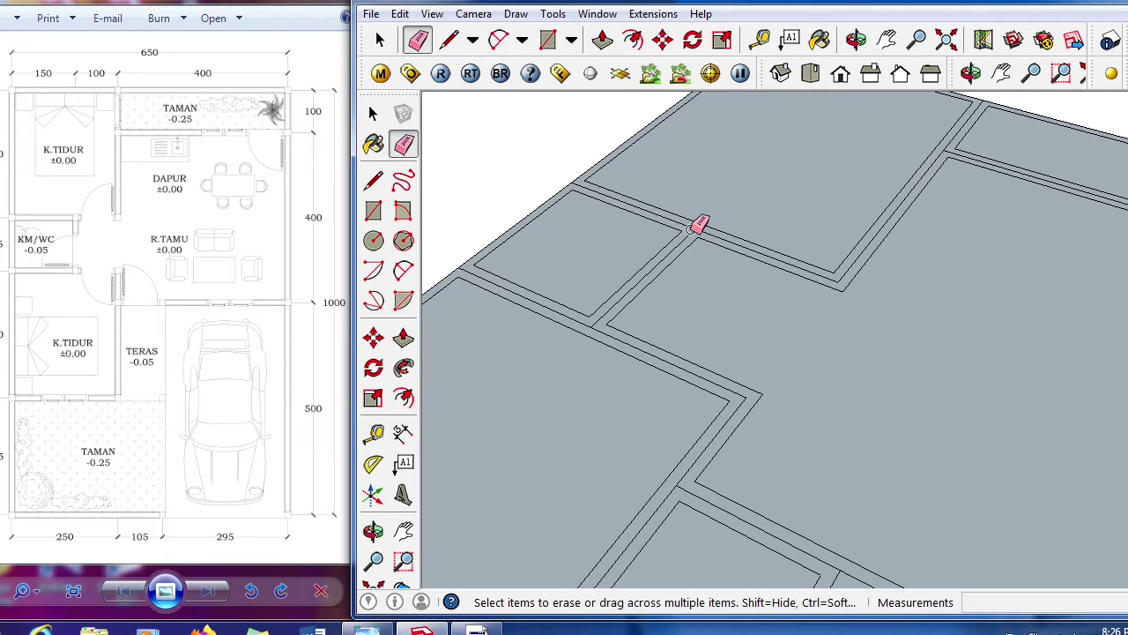
{"action": "left_click", "coordinate": [690, 229]}
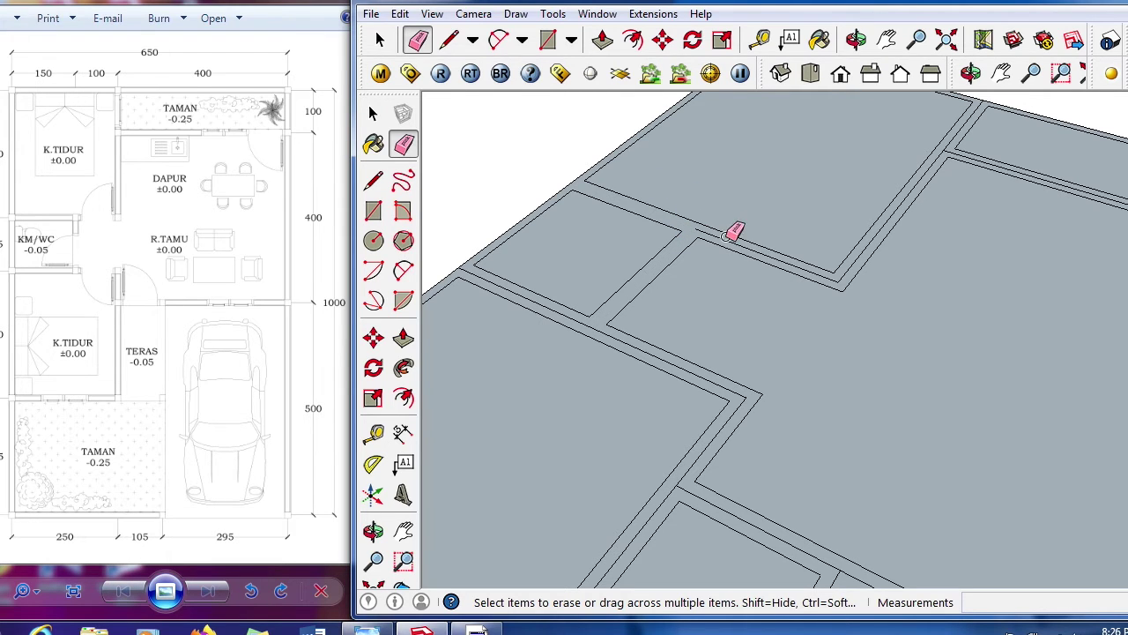
{"action": "scroll", "coordinate": [970, 133], "scroll_direction": "up", "scroll_amount": 3}
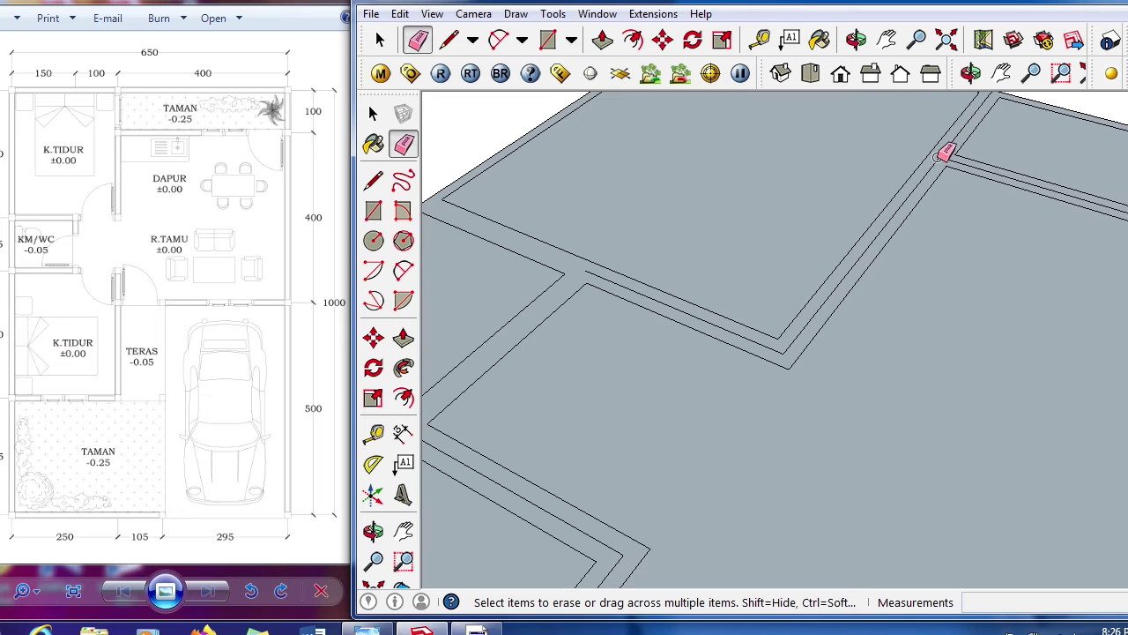
{"action": "scroll", "coordinate": [873, 241], "scroll_direction": "down", "scroll_amount": 4}
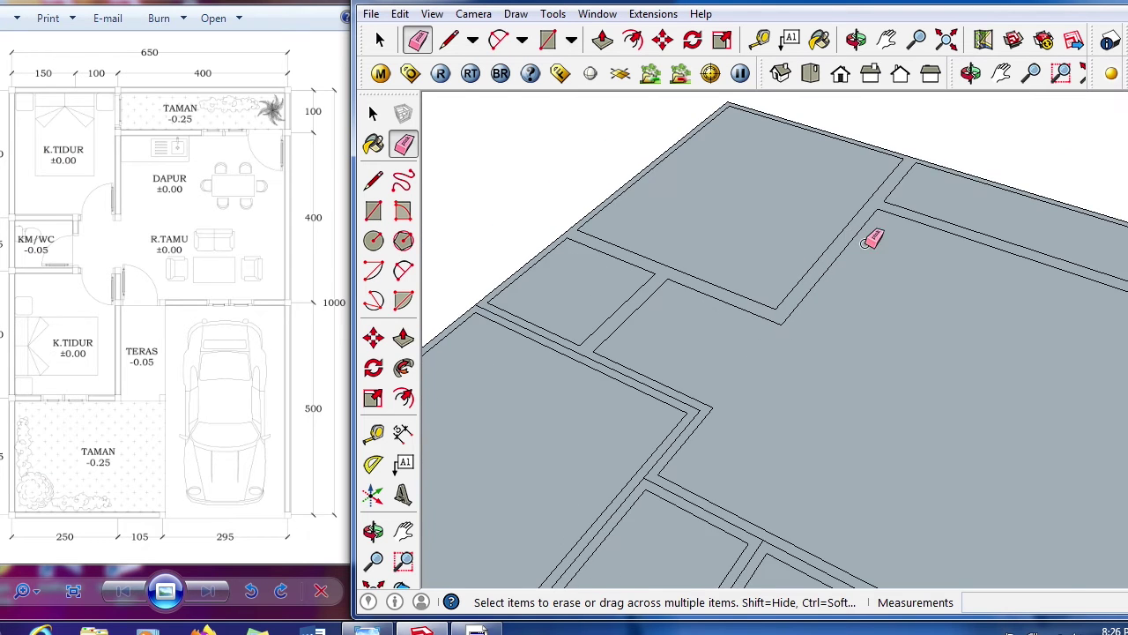
- Erase the centre lines inside the walls between the front bedroom, bathroom, terrace, carport and living room
{"action": "scroll", "coordinate": [725, 392], "scroll_direction": "up", "scroll_amount": 2}
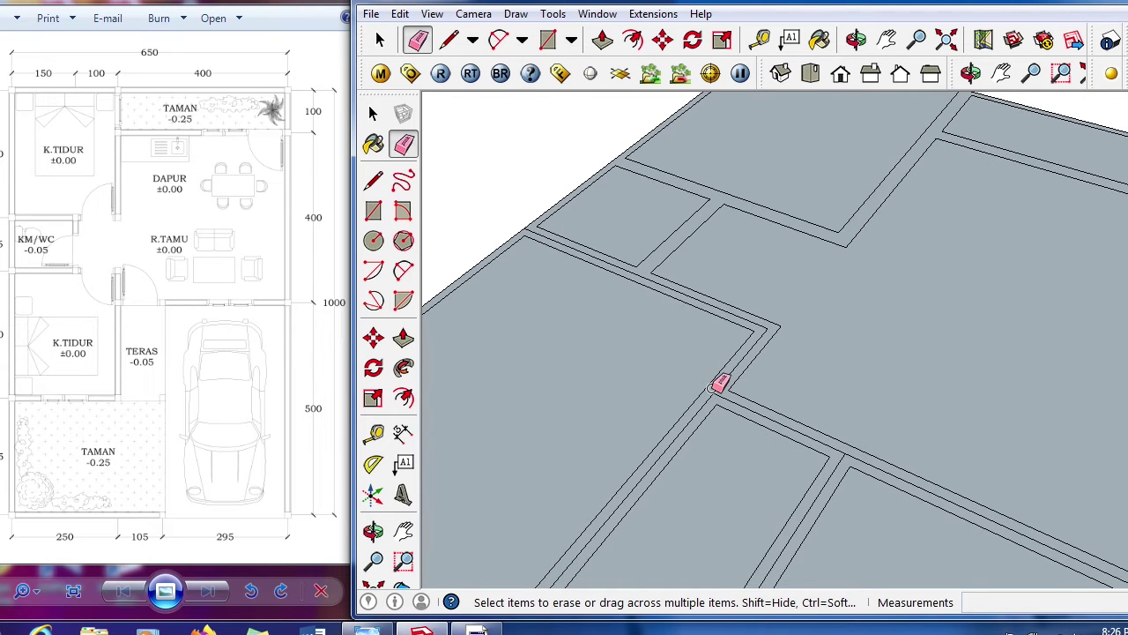
{"action": "left_click_drag", "start_coordinate": [712, 389], "coordinate": [709, 390]}
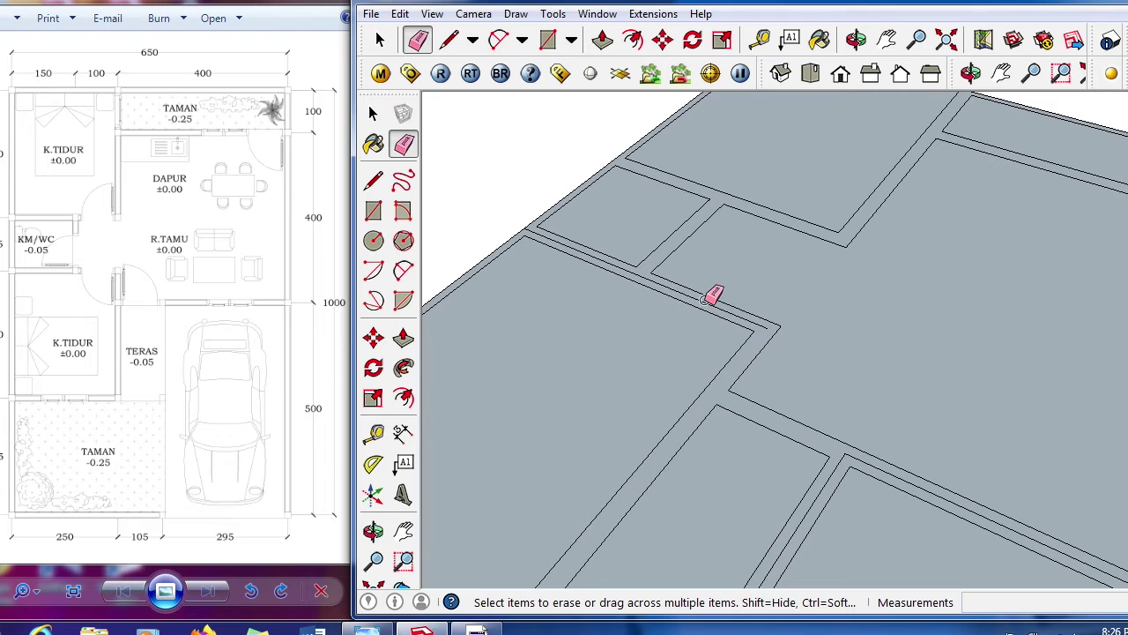
{"action": "scroll", "coordinate": [834, 411], "scroll_direction": "up", "scroll_amount": 2}
{"action": "left_click_drag", "start_coordinate": [813, 393], "coordinate": [829, 419]}
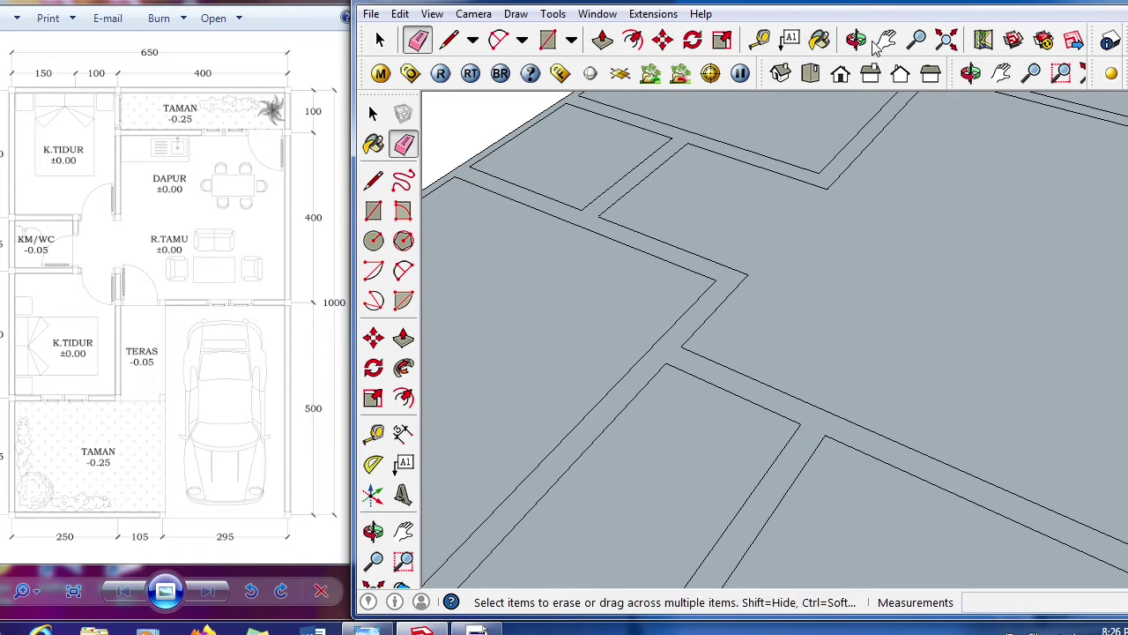
{"action": "scroll", "coordinate": [916, 274], "scroll_direction": "down", "scroll_amount": 6}
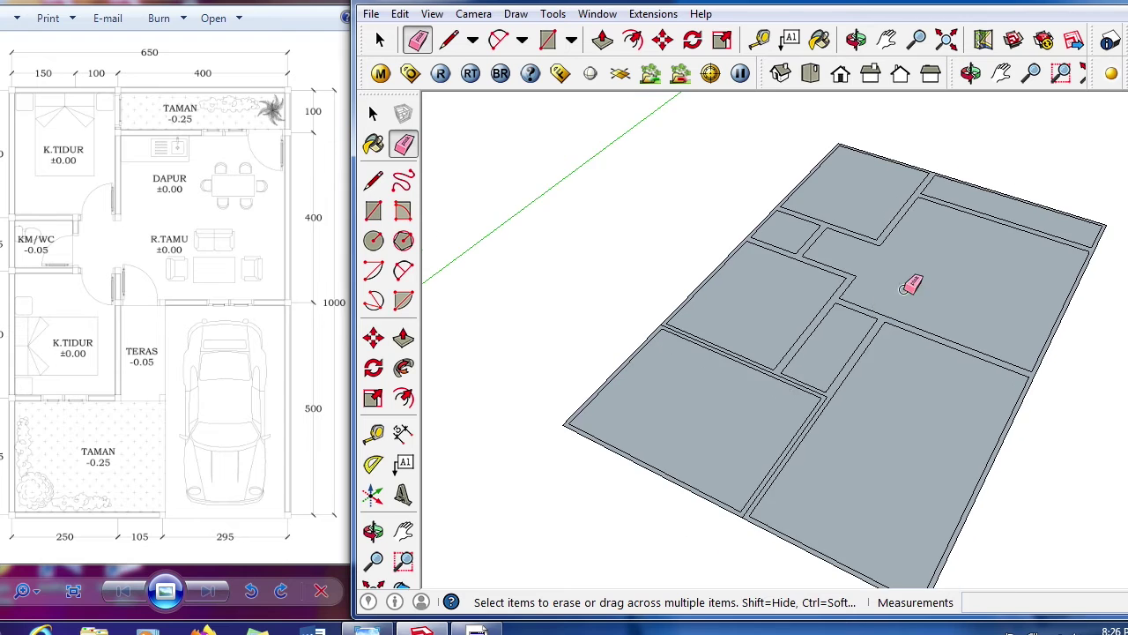
- Erase the centre lines inside the walls separating the front garden from the front bedroom, terrace and carport
{"action": "scroll", "coordinate": [794, 412], "scroll_direction": "up", "scroll_amount": 3}
{"action": "left_click_drag", "start_coordinate": [872, 383], "coordinate": [898, 400]}
{"action": "key", "text": "ctrl+z"}
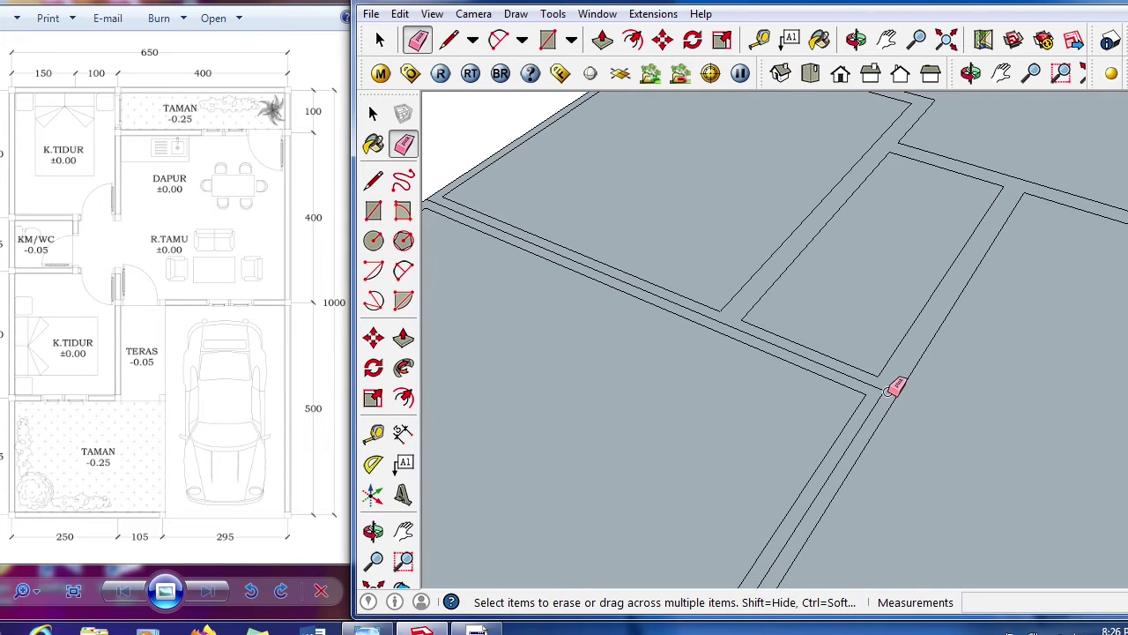
{"action": "left_click_drag", "start_coordinate": [895, 385], "coordinate": [889, 386]}
{"action": "scroll", "coordinate": [852, 365], "scroll_direction": "down", "scroll_amount": 6}
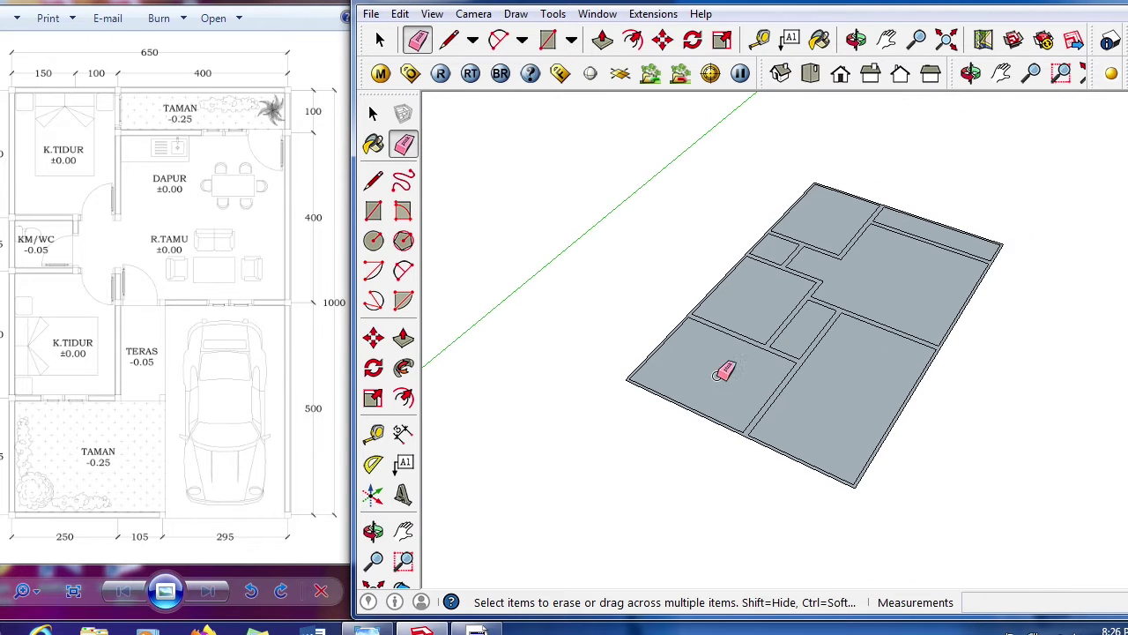
{"action": "key", "text": "space"}
- Examine the outer perimeter walls of the plan around the rear bedroom, rear garden and living area
{"action": "scroll", "coordinate": [901, 173], "scroll_direction": "up", "scroll_amount": 3}
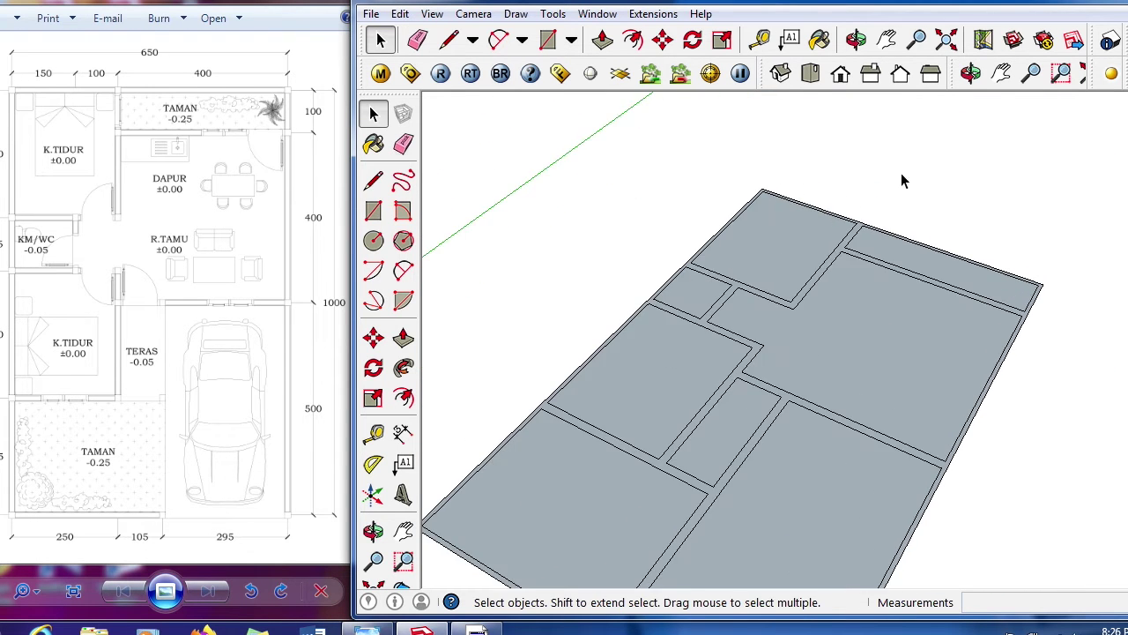
{"action": "scroll", "coordinate": [857, 205], "scroll_direction": "up", "scroll_amount": 4}
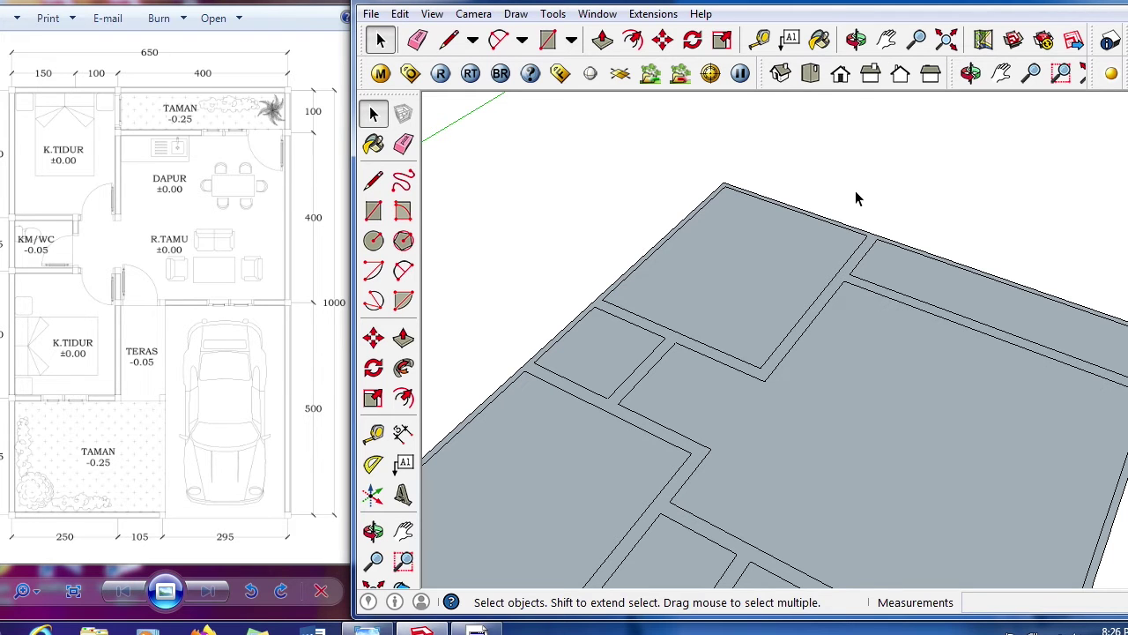
{"action": "scroll", "coordinate": [738, 292], "scroll_direction": "down", "scroll_amount": 4}
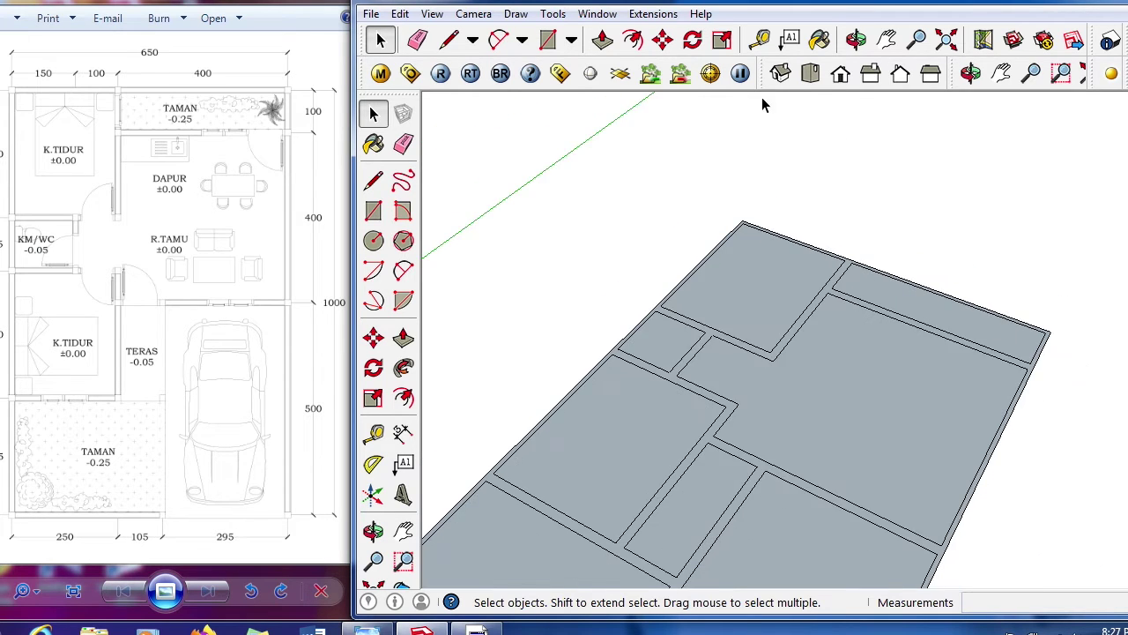
{"action": "scroll", "coordinate": [796, 332], "scroll_direction": "down", "scroll_amount": 2}
{"action": "scroll", "coordinate": [802, 520], "scroll_direction": "up", "scroll_amount": 1}
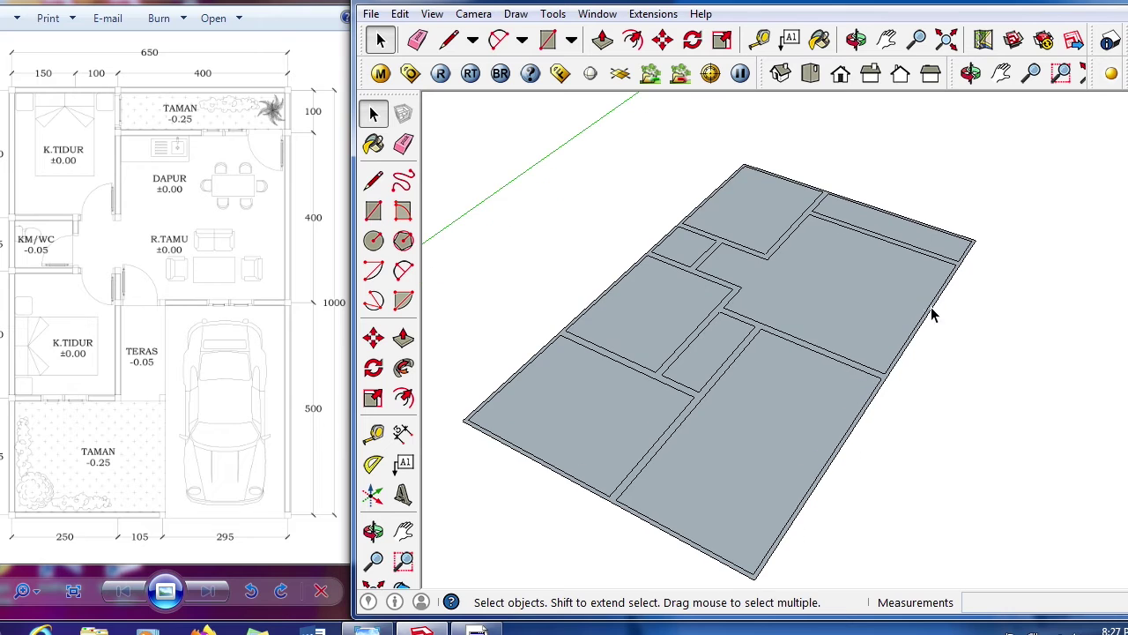
{"action": "scroll", "coordinate": [969, 260], "scroll_direction": "up", "scroll_amount": 2}
{"action": "scroll", "coordinate": [976, 242], "scroll_direction": "up", "scroll_amount": 3}
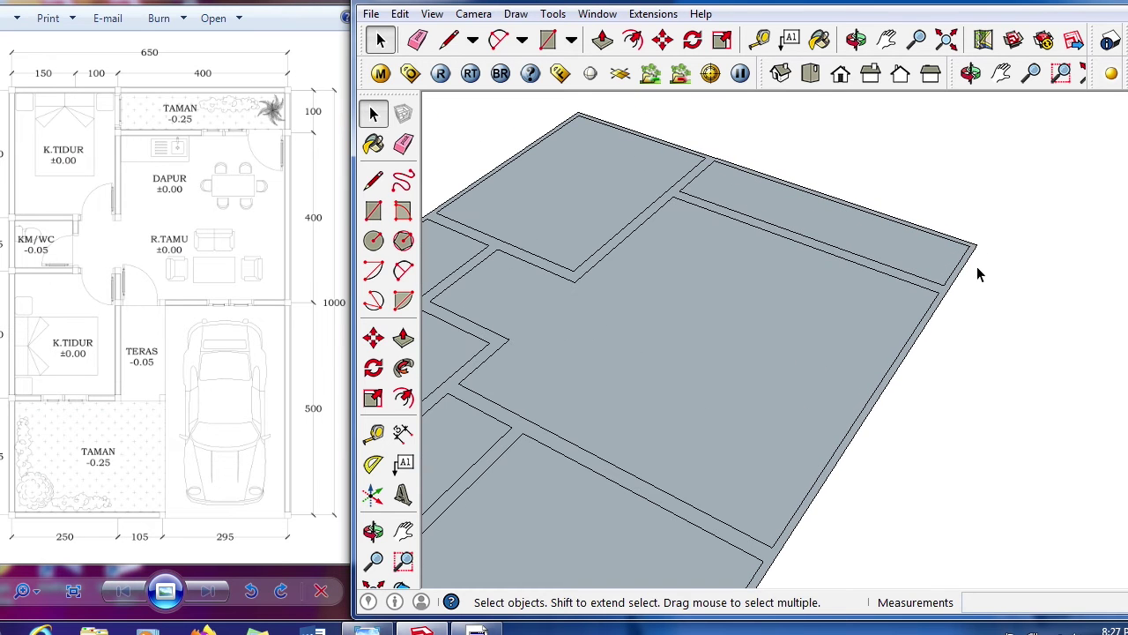
{"action": "scroll", "coordinate": [977, 269], "scroll_direction": "down", "scroll_amount": 3}
{"action": "scroll", "coordinate": [937, 331], "scroll_direction": "up", "scroll_amount": 3}
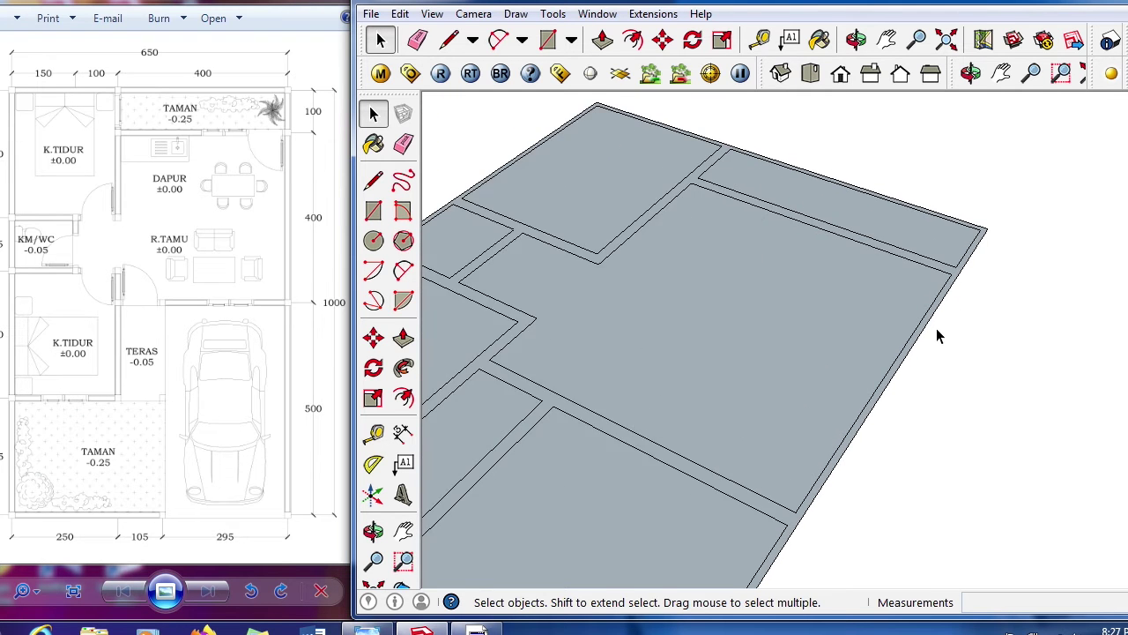
- Move the plan's long outer edge beside the living room and carport outward by 0.075 m along the red axis
{"action": "scroll", "coordinate": [939, 319], "scroll_direction": "up", "scroll_amount": 1}
{"action": "left_click", "coordinate": [938, 306]}
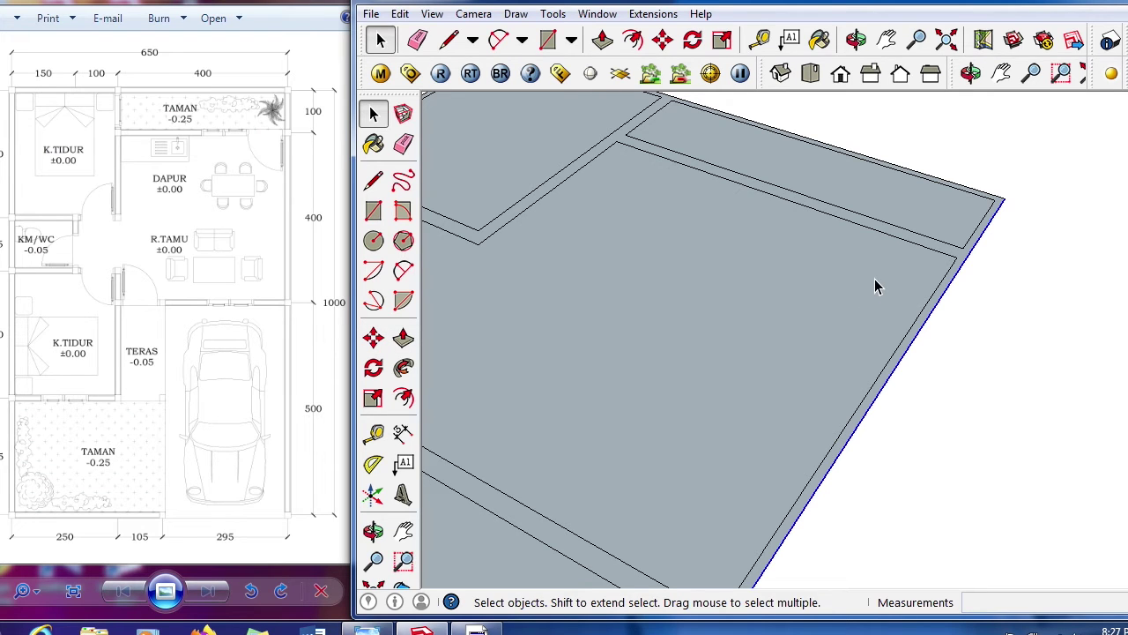
{"action": "key", "text": "m"}
{"action": "left_click", "coordinate": [1002, 194]}
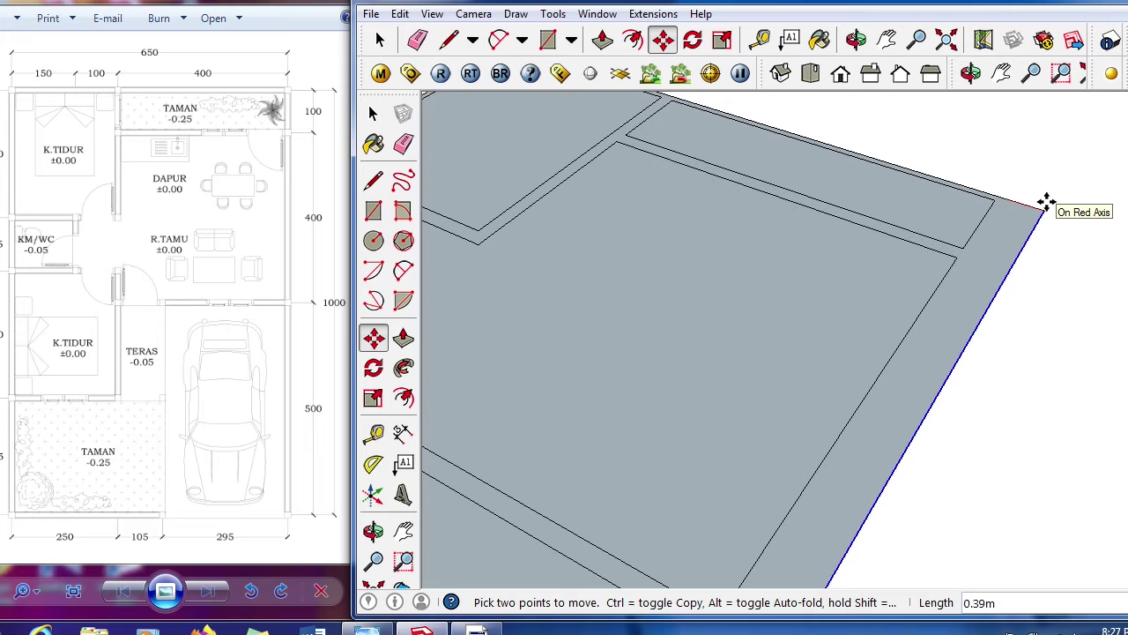
{"action": "key", "text": "Escape"}
{"action": "scroll", "coordinate": [1013, 189], "scroll_direction": "up", "scroll_amount": 2}
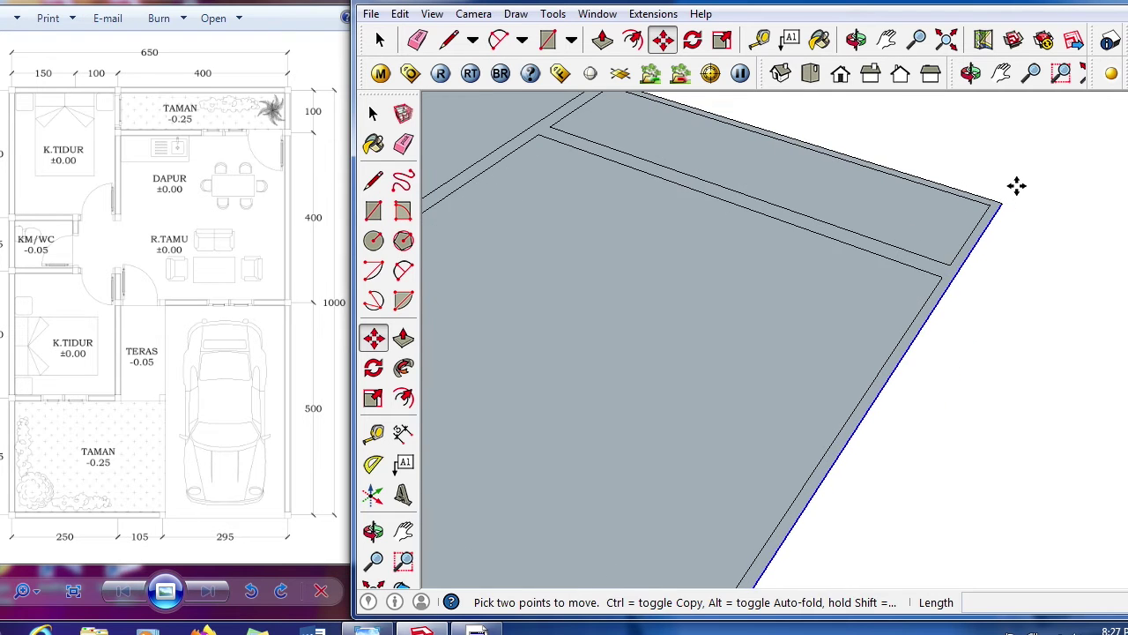
{"action": "scroll", "coordinate": [1010, 202], "scroll_direction": "up", "scroll_amount": 1}
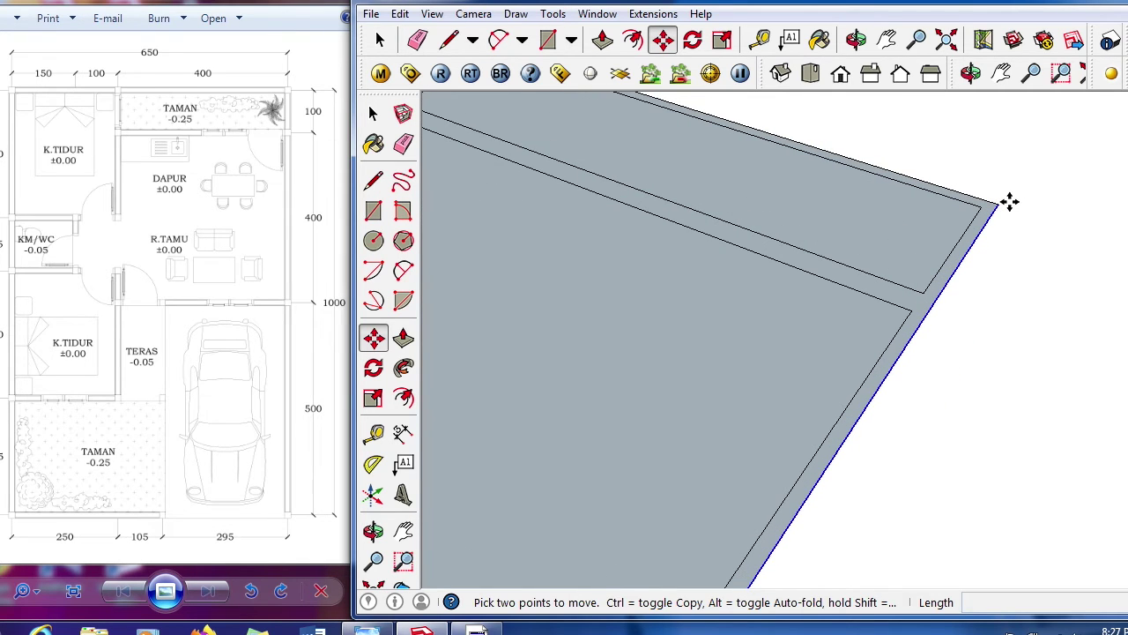
{"action": "scroll", "coordinate": [1010, 202], "scroll_direction": "up", "scroll_amount": 1}
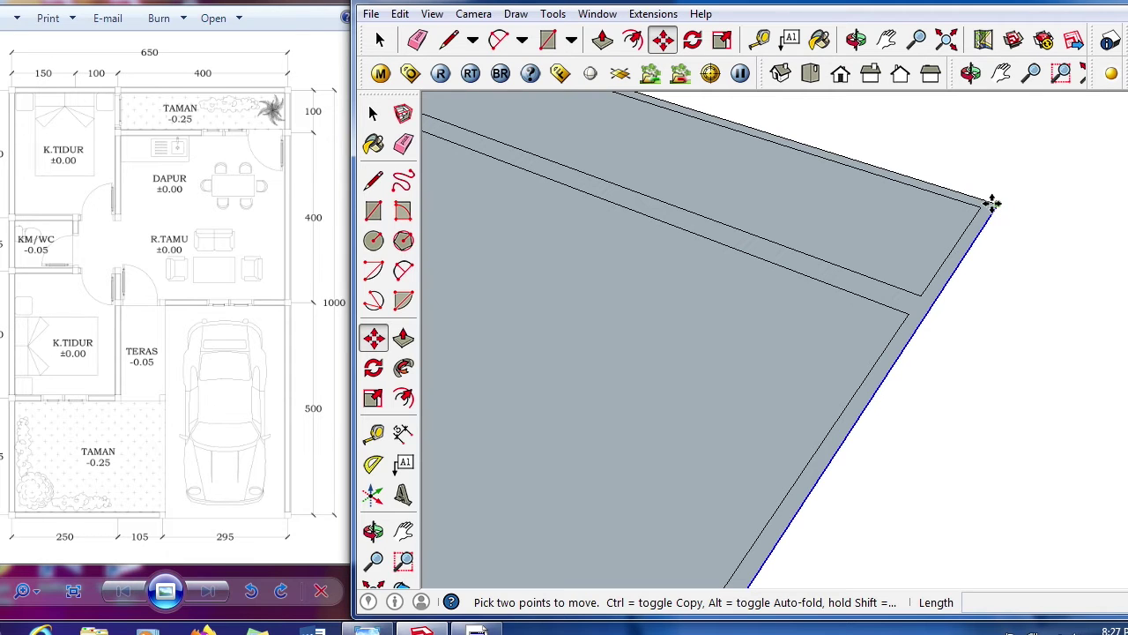
{"action": "left_click", "coordinate": [991, 204]}
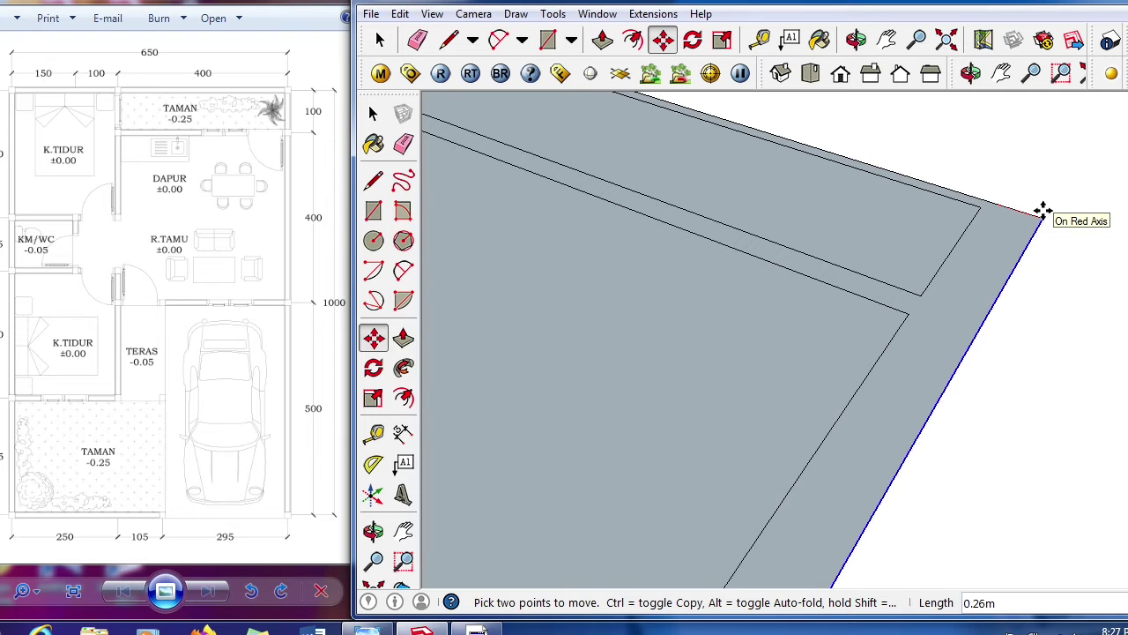
{"action": "type", "text": "0."}
{"action": "type", "text": ".0"}
{"action": "type", "text": "75"}
{"action": "key", "text": "BackSpace"}
{"action": "key", "text": "BackSpace"}
{"action": "key", "text": "BackSpace"}
{"action": "type", "text": "075"}
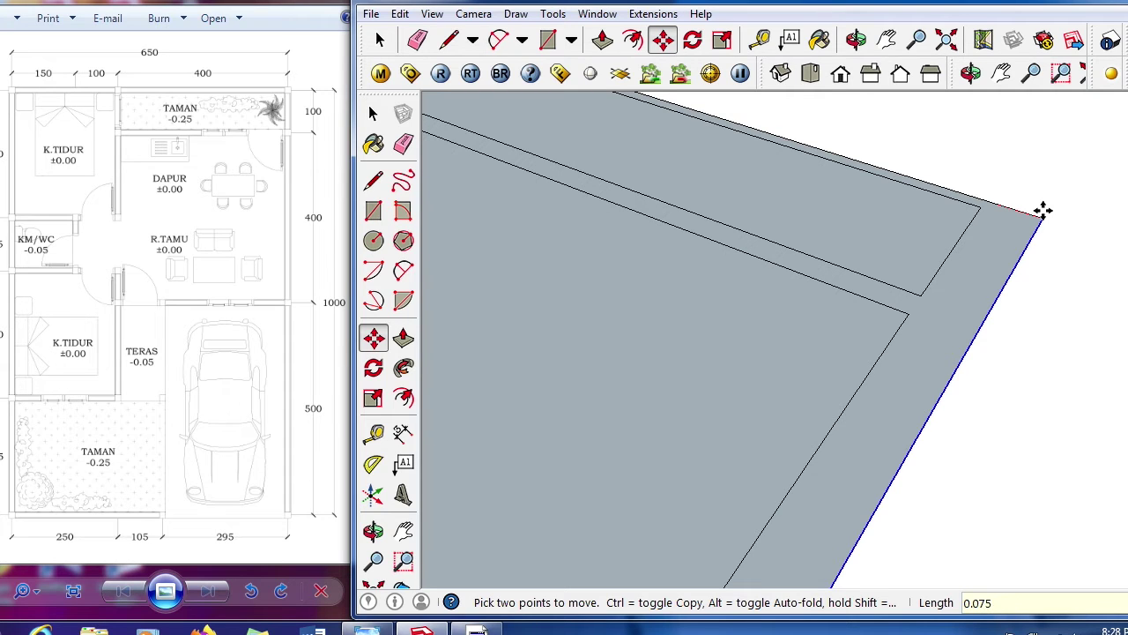
{"action": "key", "text": "Return"}
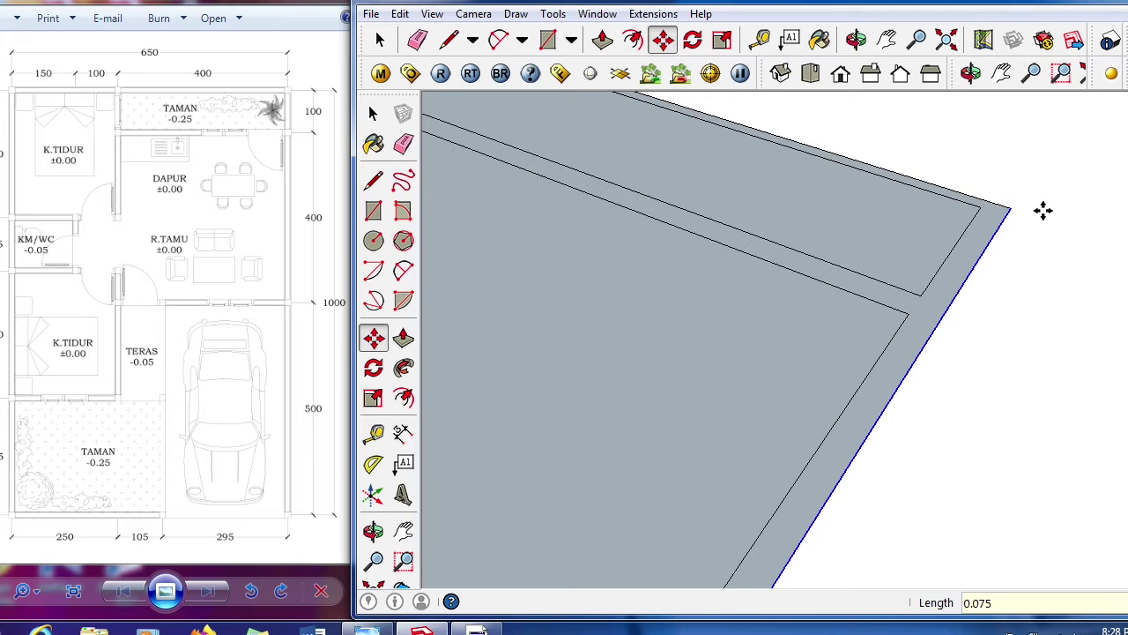
- Examine the thickened outer wall around the outer corner of the rear garden and along the living room
{"action": "scroll", "coordinate": [940, 362], "scroll_direction": "down", "scroll_amount": 2}
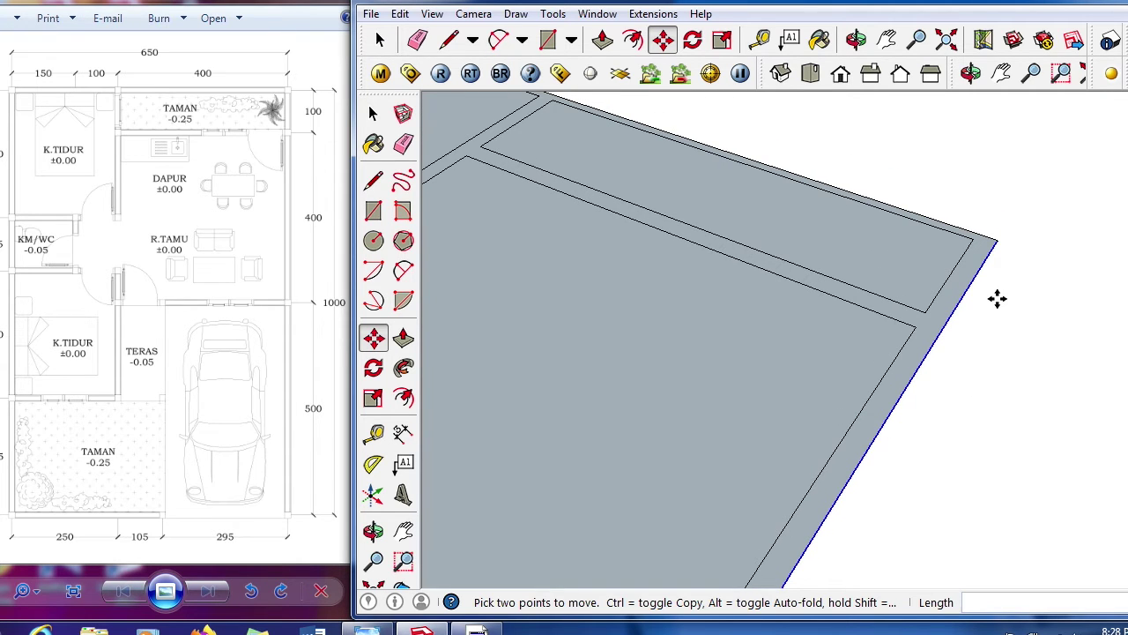
{"action": "scroll", "coordinate": [957, 347], "scroll_direction": "down", "scroll_amount": 2}
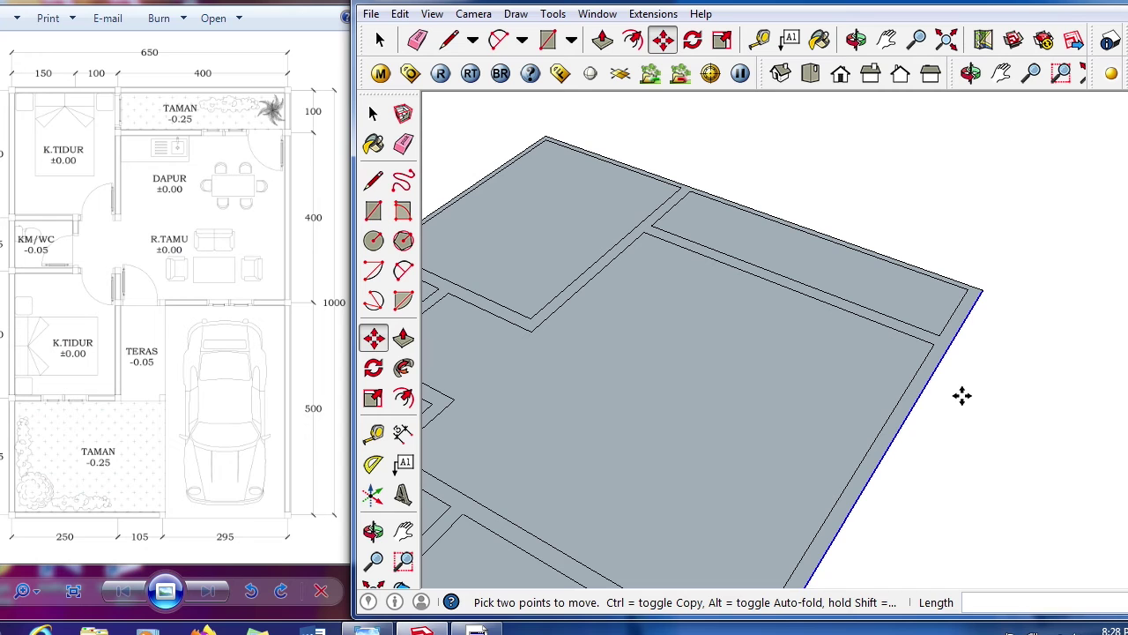
{"action": "scroll", "coordinate": [962, 396], "scroll_direction": "down", "scroll_amount": 1}
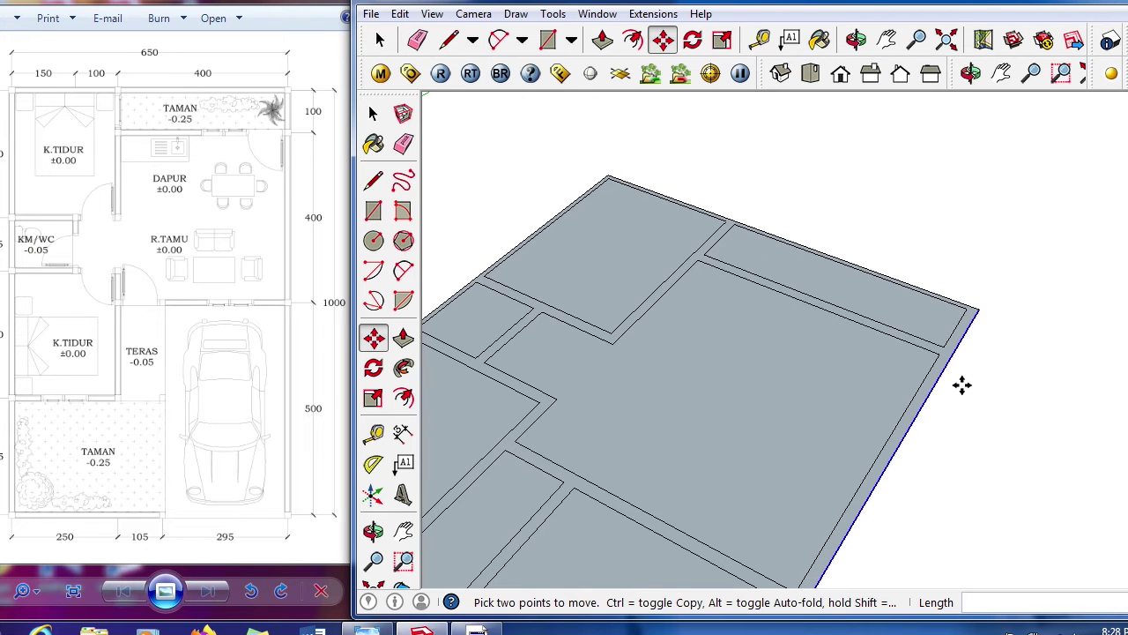
{"action": "scroll", "coordinate": [965, 314], "scroll_direction": "up", "scroll_amount": 4}
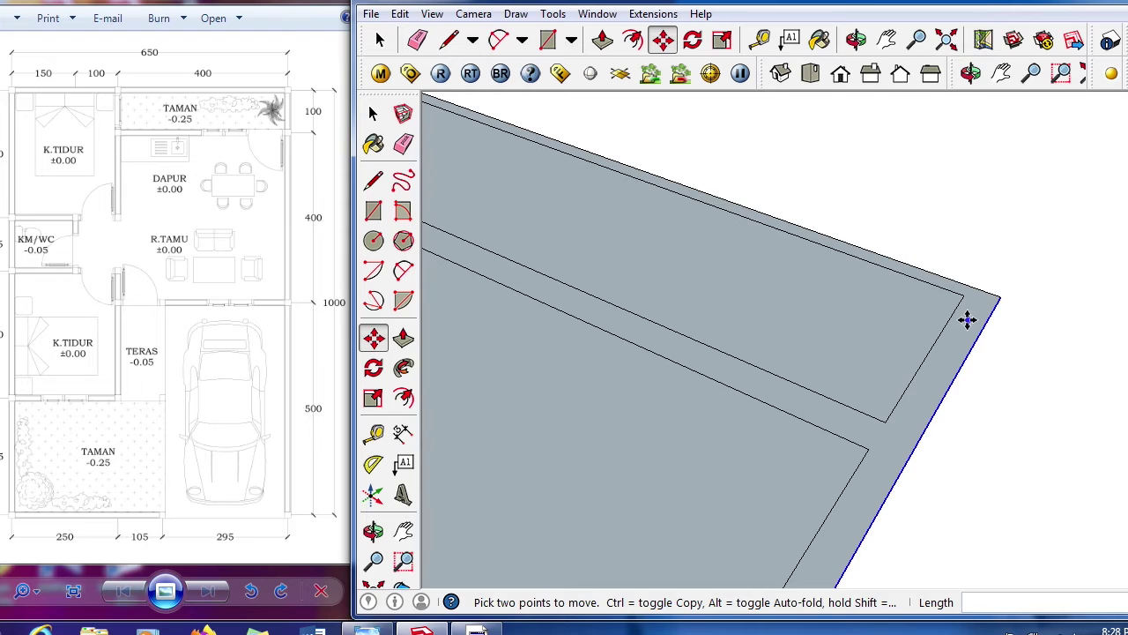
{"action": "scroll", "coordinate": [965, 401], "scroll_direction": "down", "scroll_amount": 1}
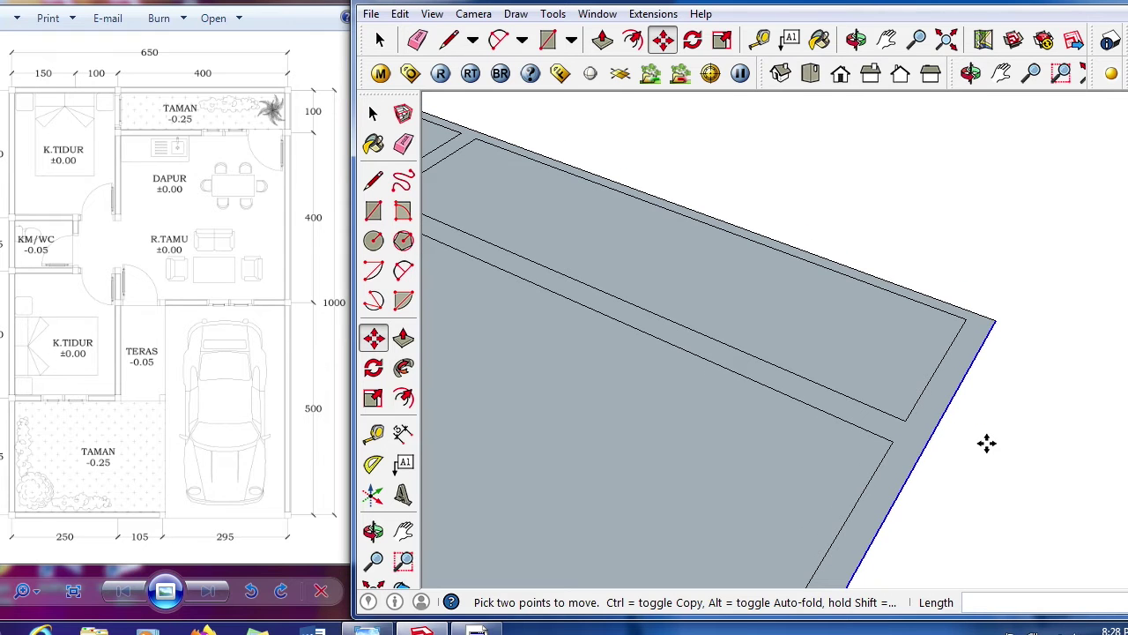
{"action": "scroll", "coordinate": [973, 410], "scroll_direction": "down", "scroll_amount": 3}
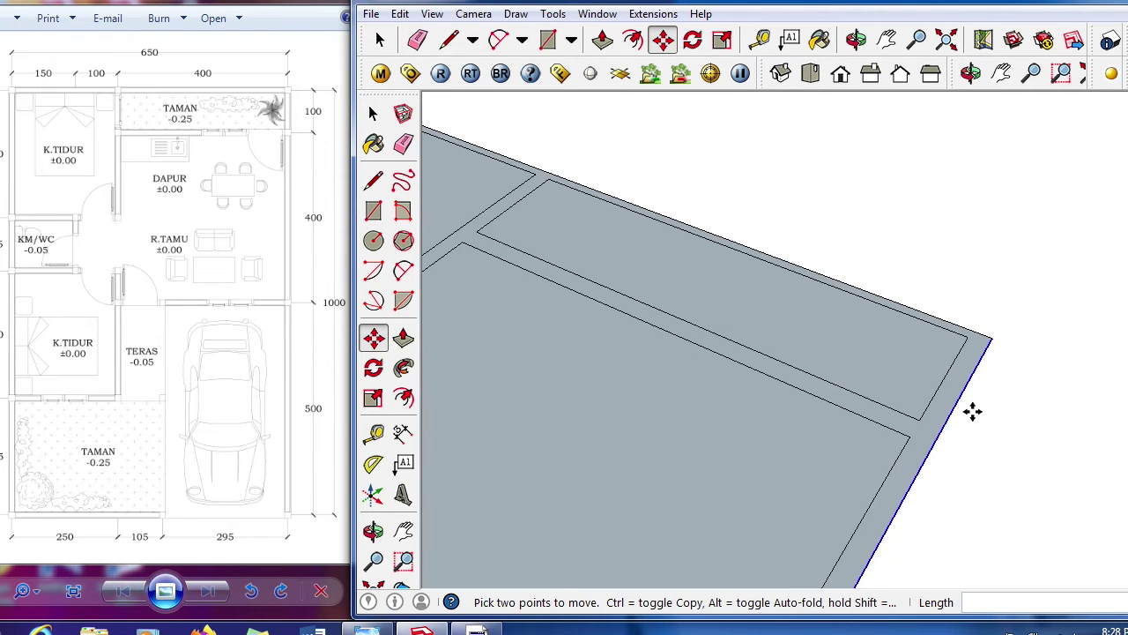
{"action": "scroll", "coordinate": [973, 409], "scroll_direction": "down", "scroll_amount": 2}
{"action": "scroll", "coordinate": [973, 410], "scroll_direction": "down", "scroll_amount": 4}
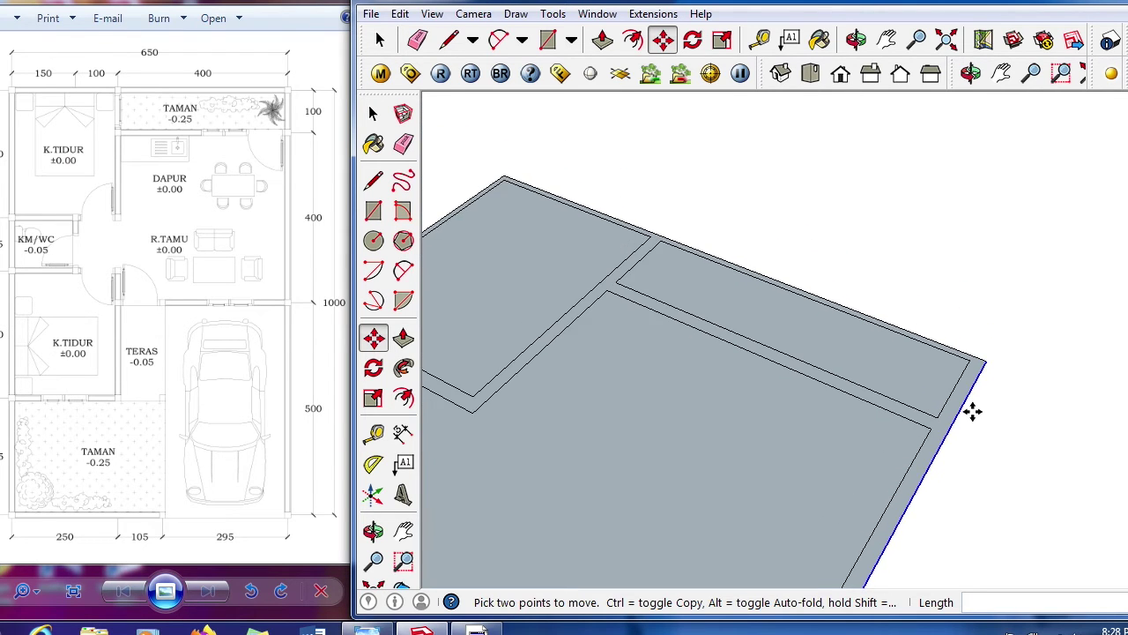
{"action": "scroll", "coordinate": [939, 361], "scroll_direction": "up", "scroll_amount": 4}
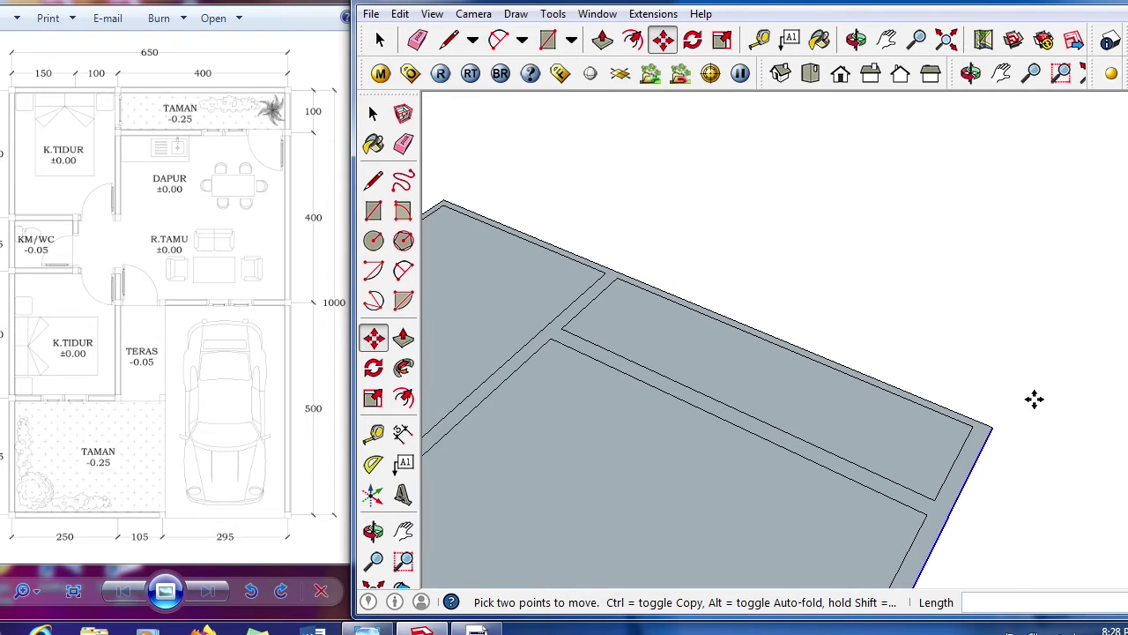
- Move the plan's rear outer edge behind the rear bedroom and rear garden outward by 0.075 m along the green axis
{"action": "key", "text": "space"}
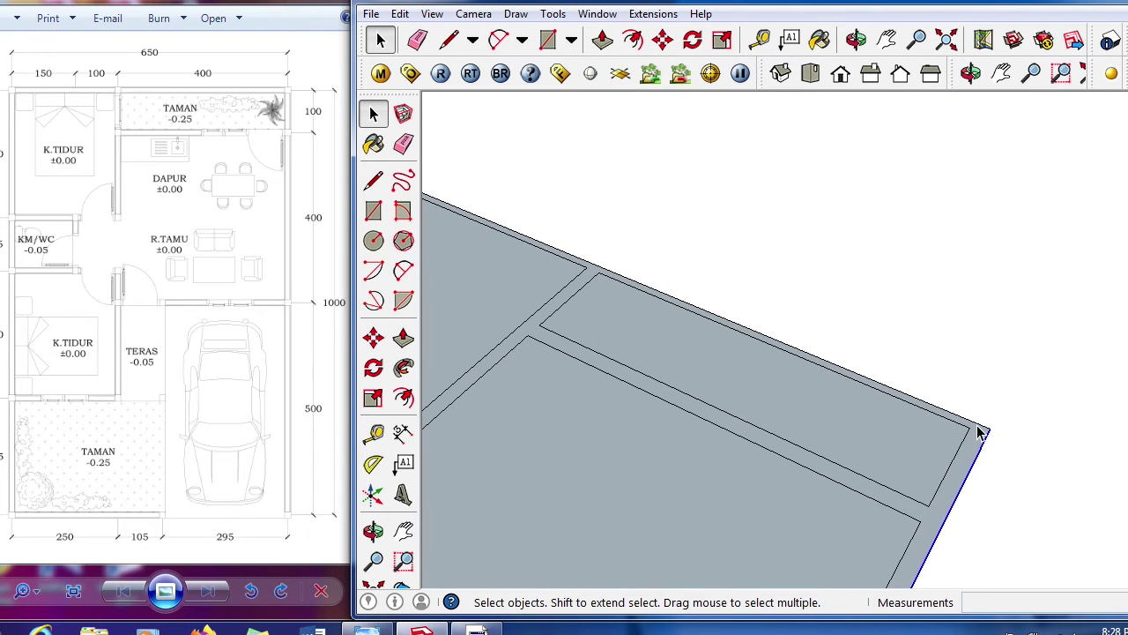
{"action": "scroll", "coordinate": [980, 431], "scroll_direction": "down", "scroll_amount": 5}
{"action": "scroll", "coordinate": [1027, 335], "scroll_direction": "up", "scroll_amount": 5}
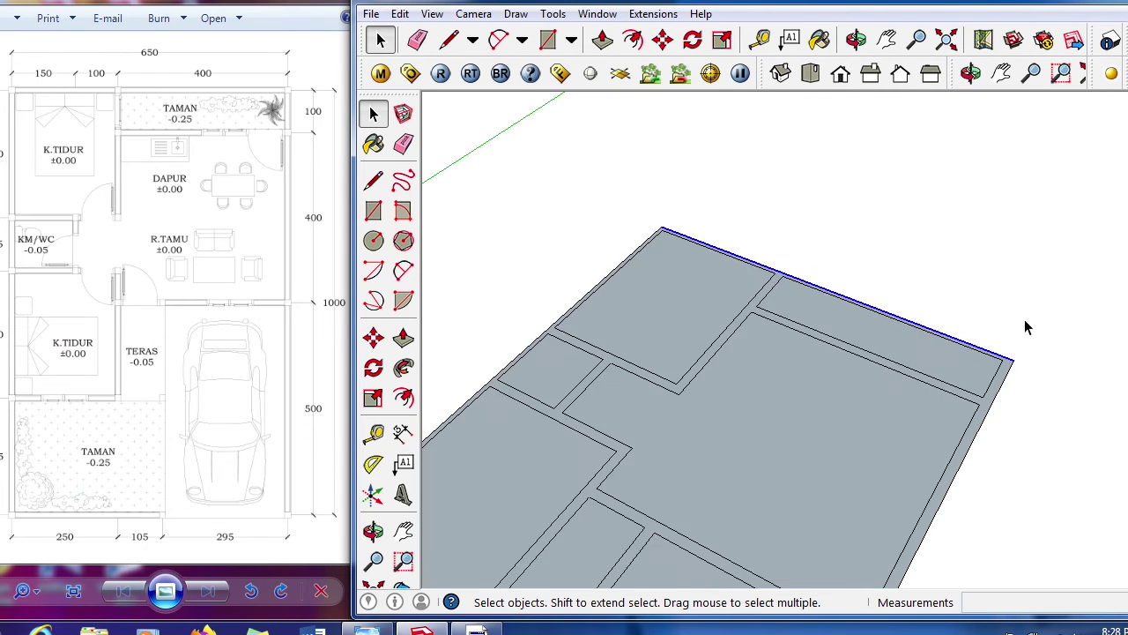
{"action": "key", "text": "m"}
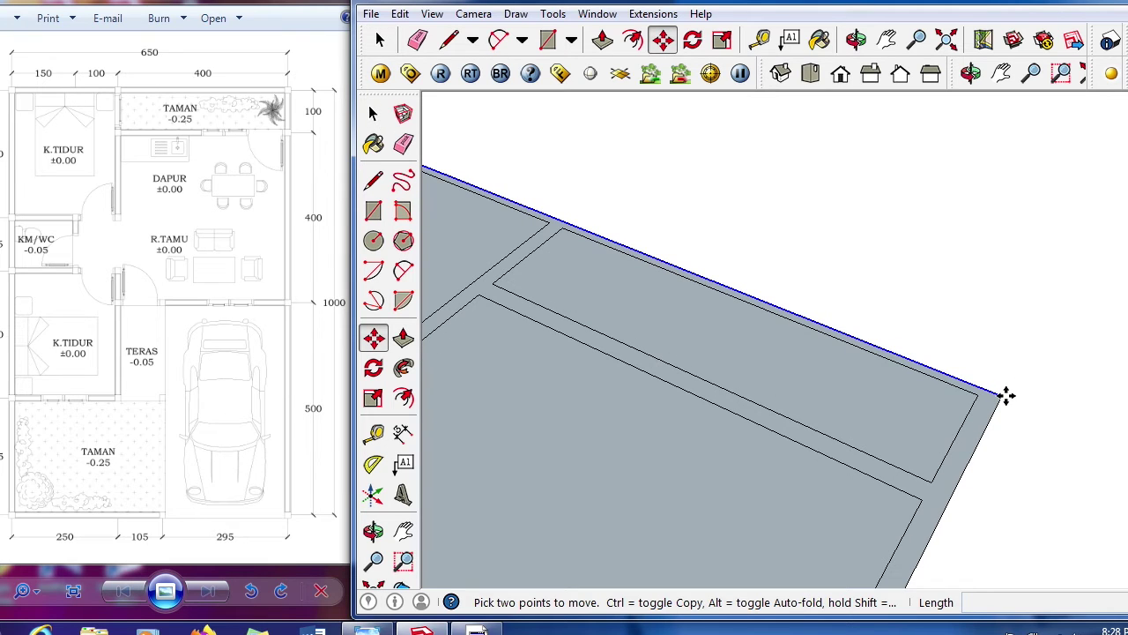
{"action": "left_click", "coordinate": [1003, 395]}
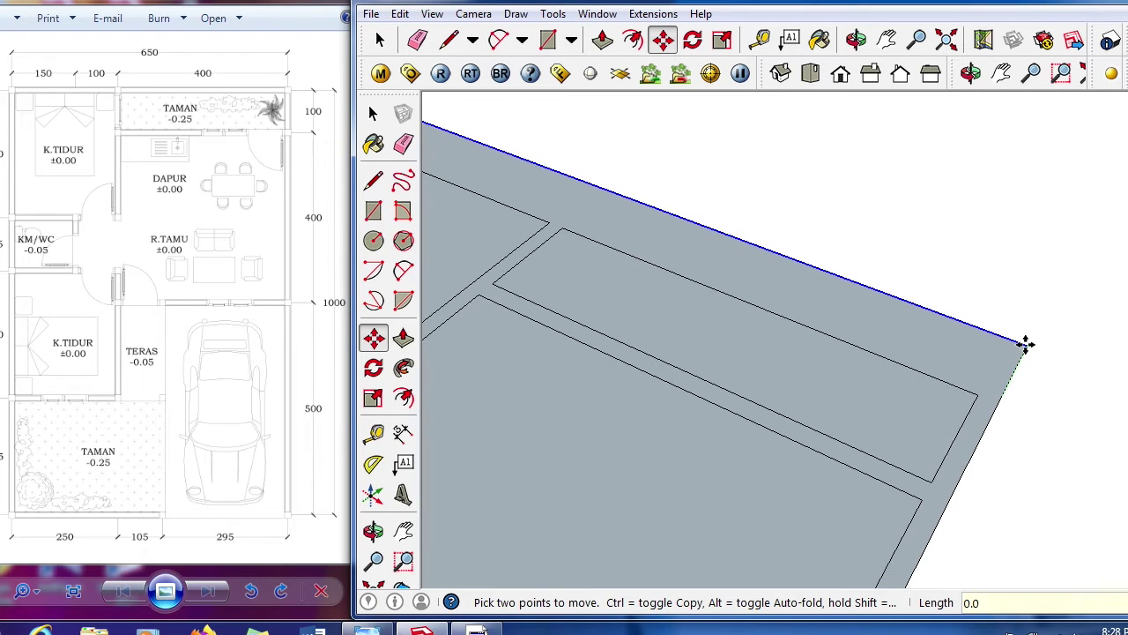
{"action": "key", "text": "Escape"}
{"action": "left_click", "coordinate": [378, 34]}
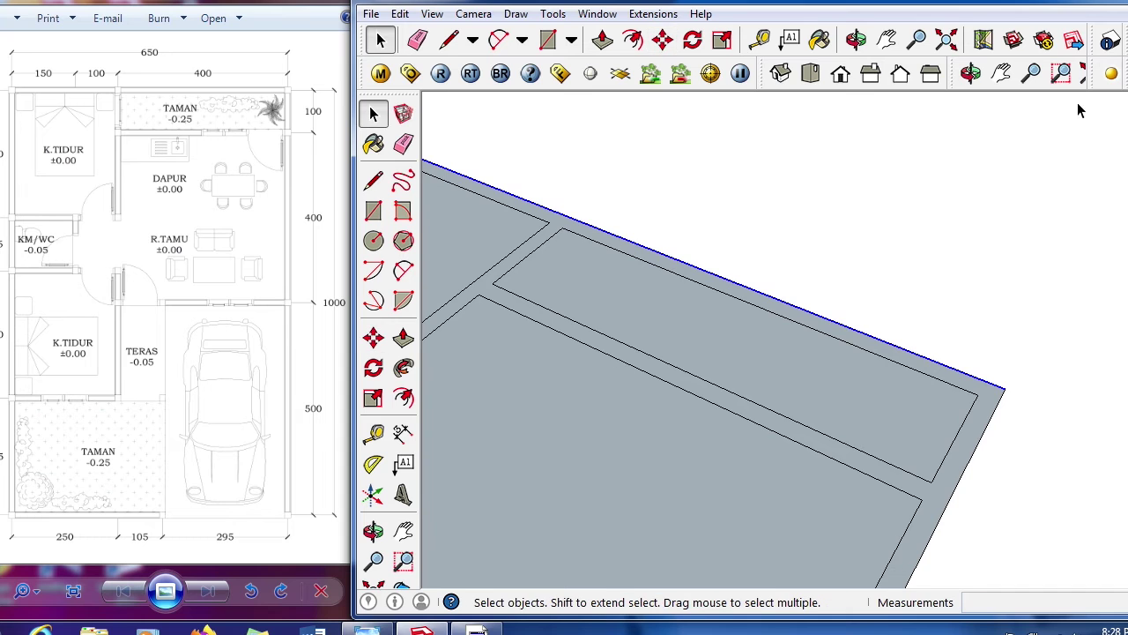
- Move the long outer edge beside the bedrooms, bathroom and front garden outward by 0.075 m along the red axis
{"action": "scroll", "coordinate": [940, 340], "scroll_direction": "down", "scroll_amount": 2}
{"action": "scroll", "coordinate": [1000, 226], "scroll_direction": "down", "scroll_amount": 2}
{"action": "scroll", "coordinate": [496, 486], "scroll_direction": "up", "scroll_amount": 4}
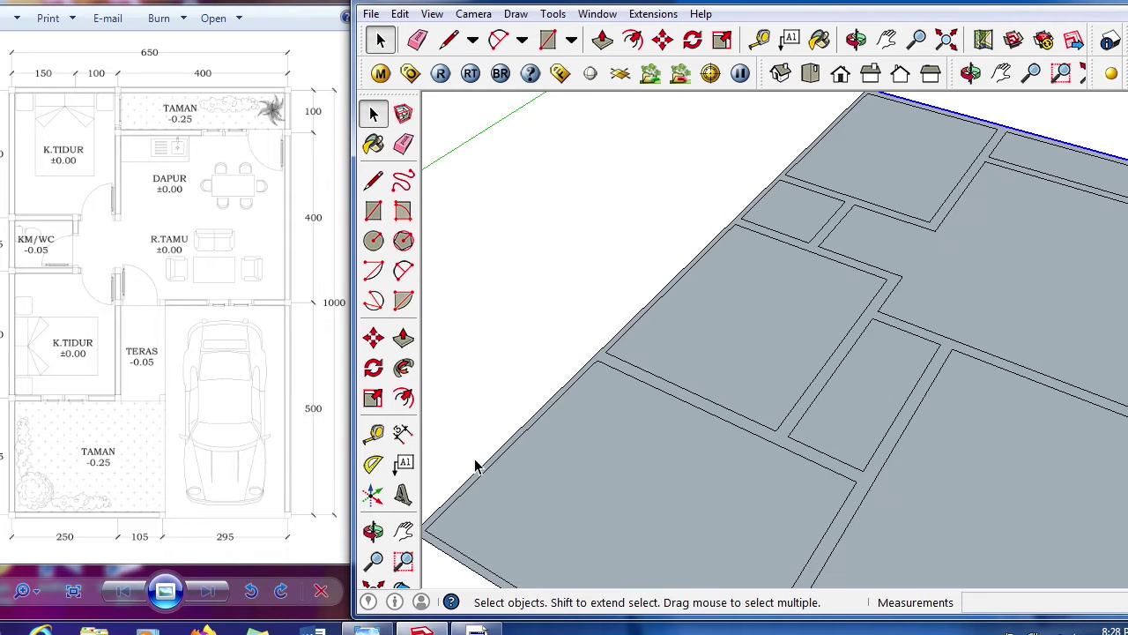
{"action": "left_click", "coordinate": [497, 468]}
{"action": "key", "text": "m"}
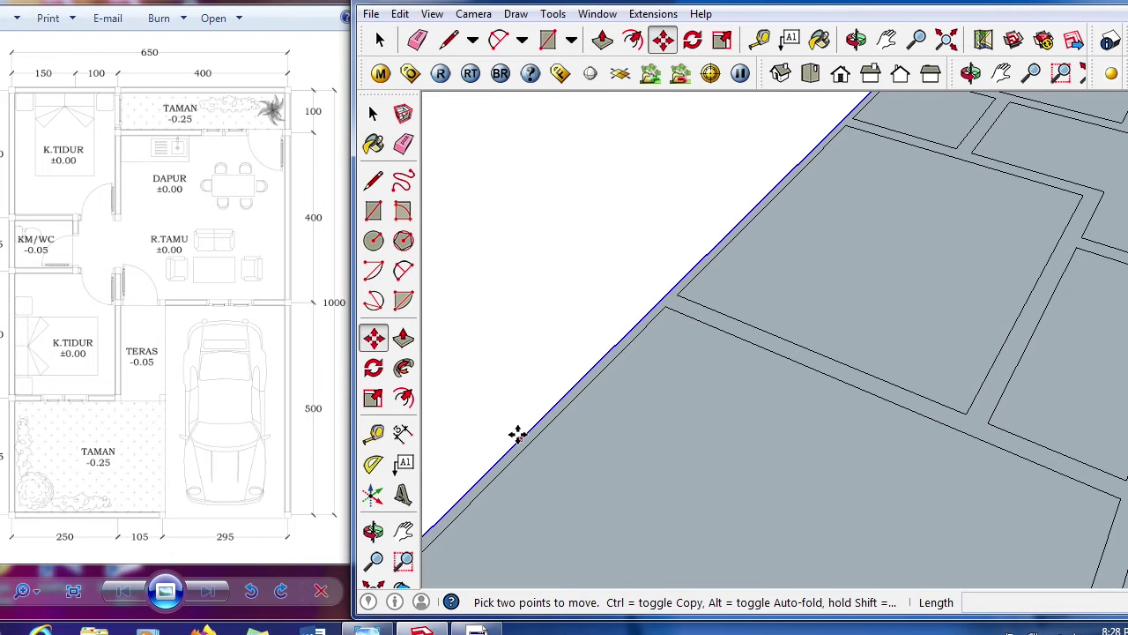
{"action": "left_click", "coordinate": [517, 435]}
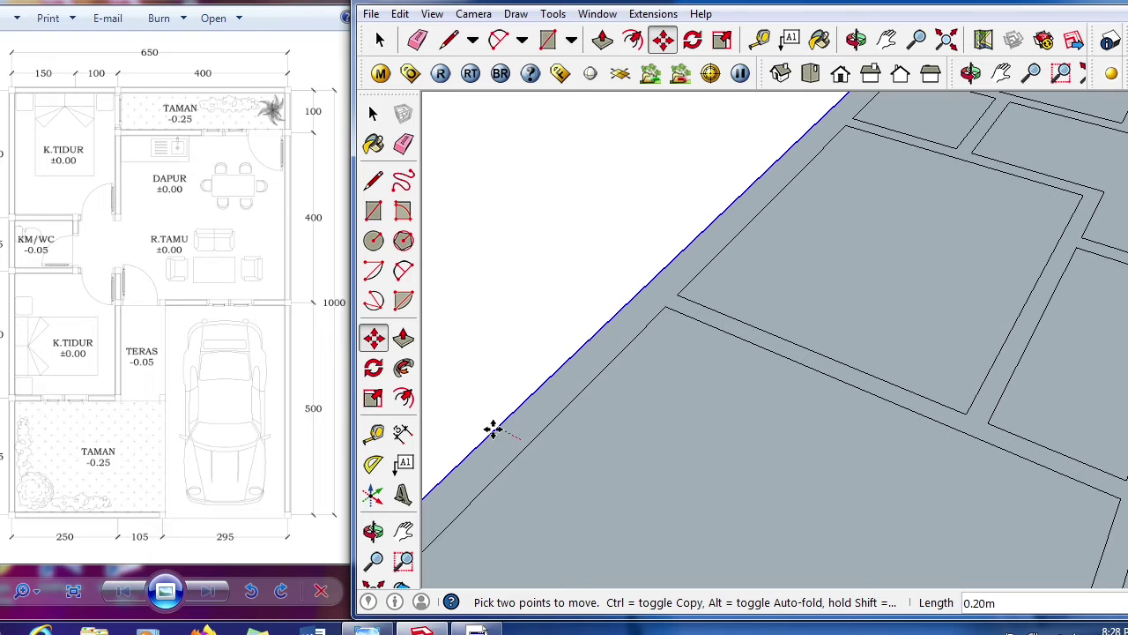
{"action": "type", "text": "0."}
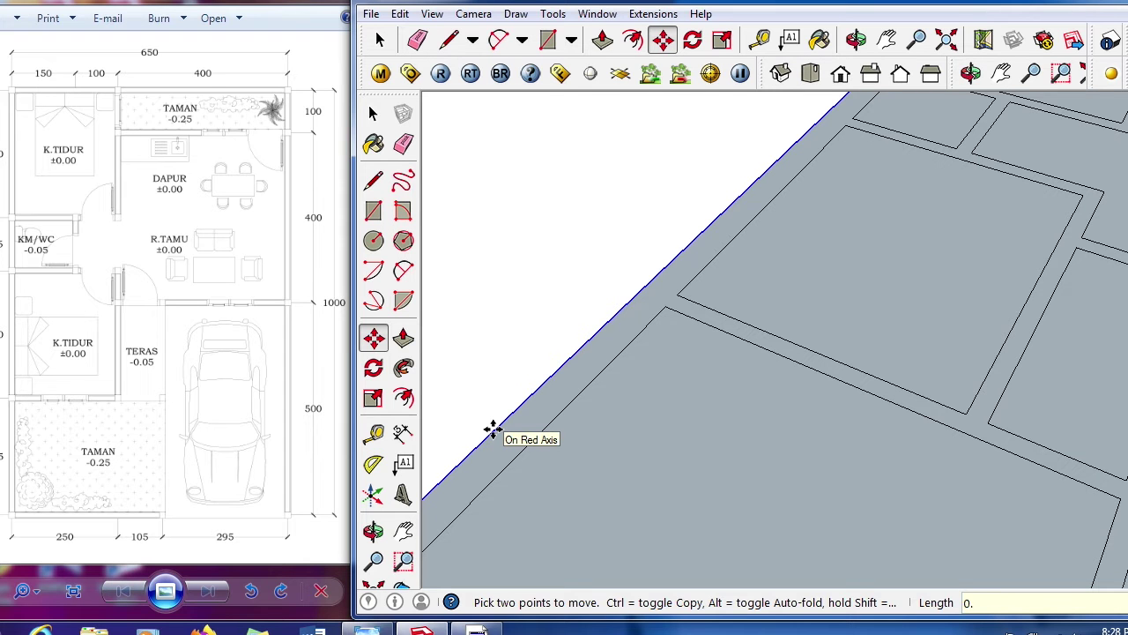
{"action": "key", "text": "Return"}
{"action": "scroll", "coordinate": [493, 431], "scroll_direction": "down", "scroll_amount": 3}
{"action": "scroll", "coordinate": [788, 221], "scroll_direction": "down", "scroll_amount": 5}
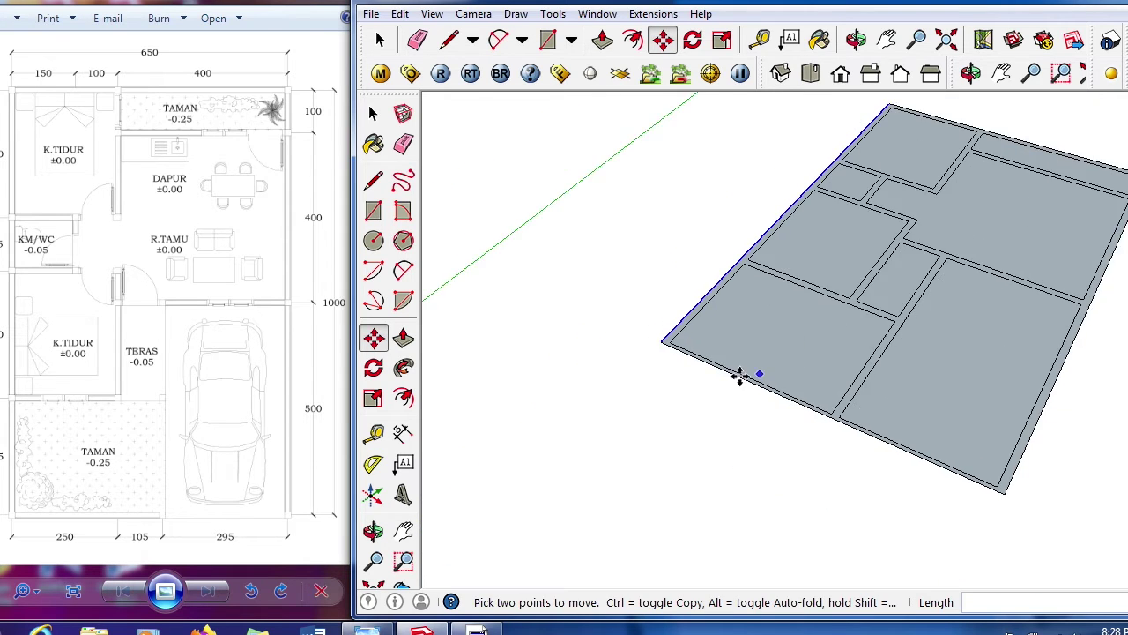
- Try to move the front outer edge along the front garden and carport outward by 0.075 m without locking the direction
{"action": "scroll", "coordinate": [722, 366], "scroll_direction": "up", "scroll_amount": 6}
{"action": "key", "text": "space"}
{"action": "scroll", "coordinate": [723, 366], "scroll_direction": "up", "scroll_amount": 2}
{"action": "left_click", "coordinate": [723, 368]}
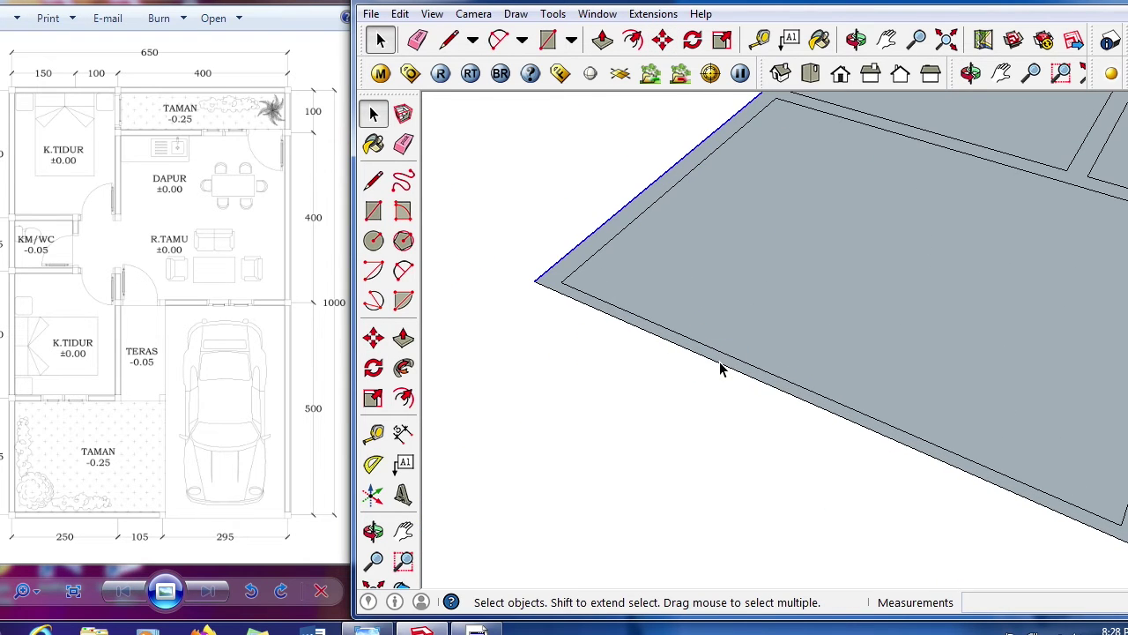
{"action": "key", "text": "m"}
{"action": "left_click", "coordinate": [706, 360]}
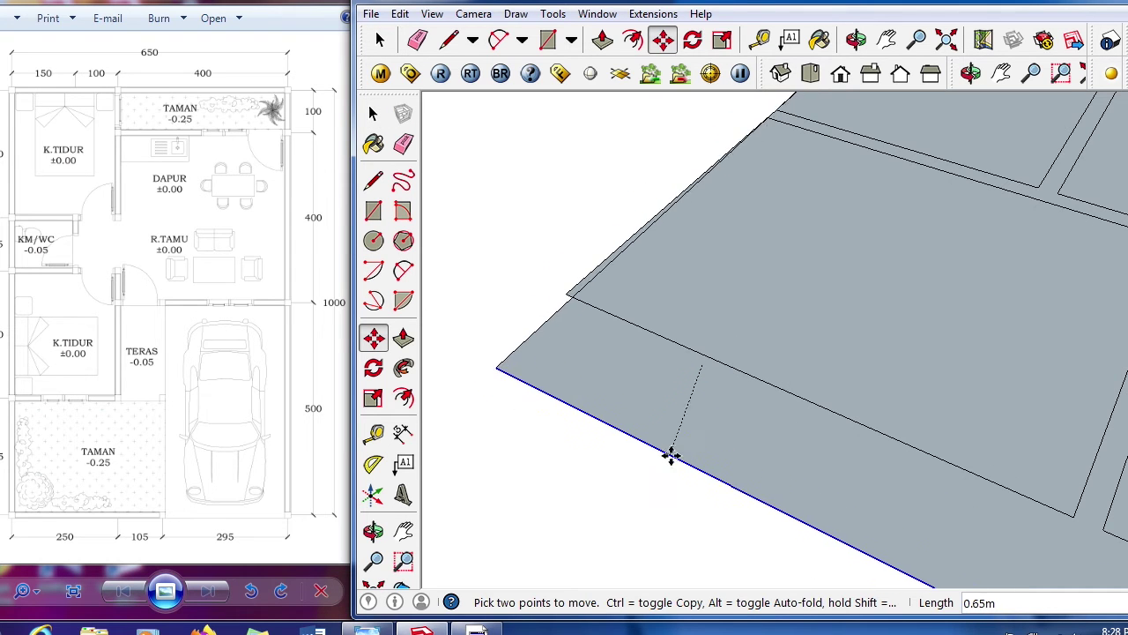
{"action": "scroll", "coordinate": [671, 455], "scroll_direction": "down", "scroll_amount": 5}
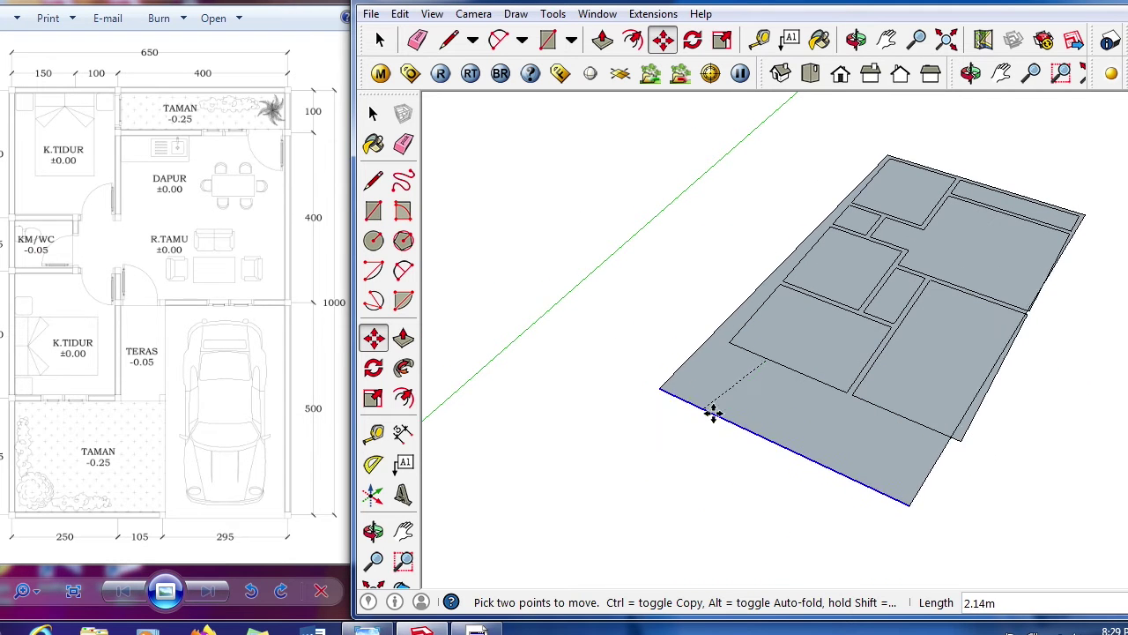
{"action": "scroll", "coordinate": [758, 388], "scroll_direction": "up", "scroll_amount": 5}
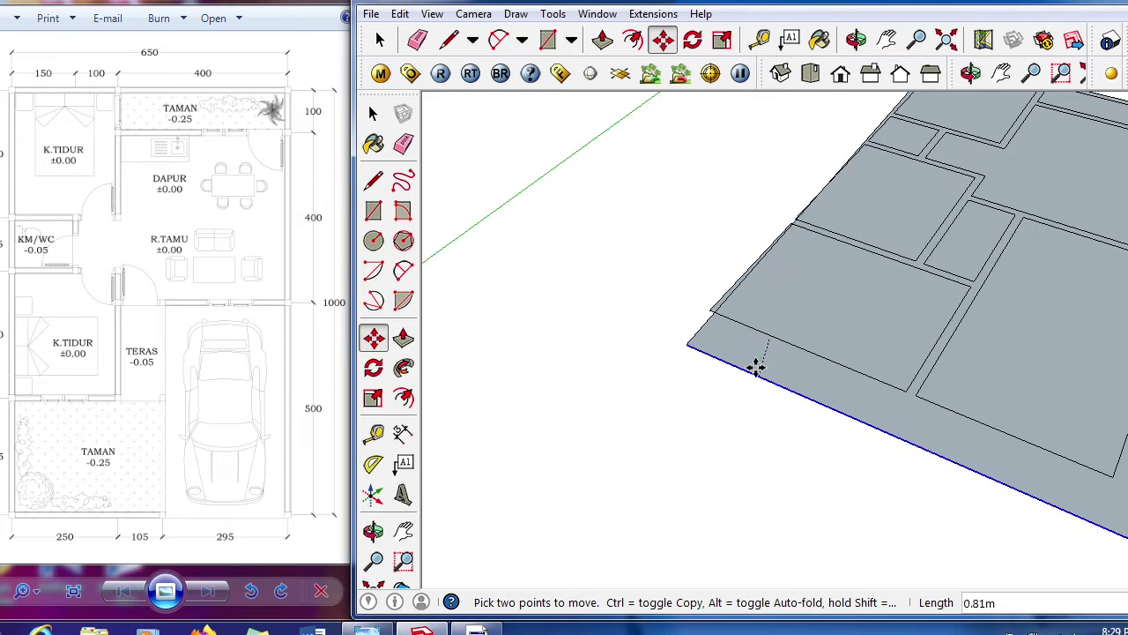
{"action": "scroll", "coordinate": [758, 369], "scroll_direction": "up", "scroll_amount": 3}
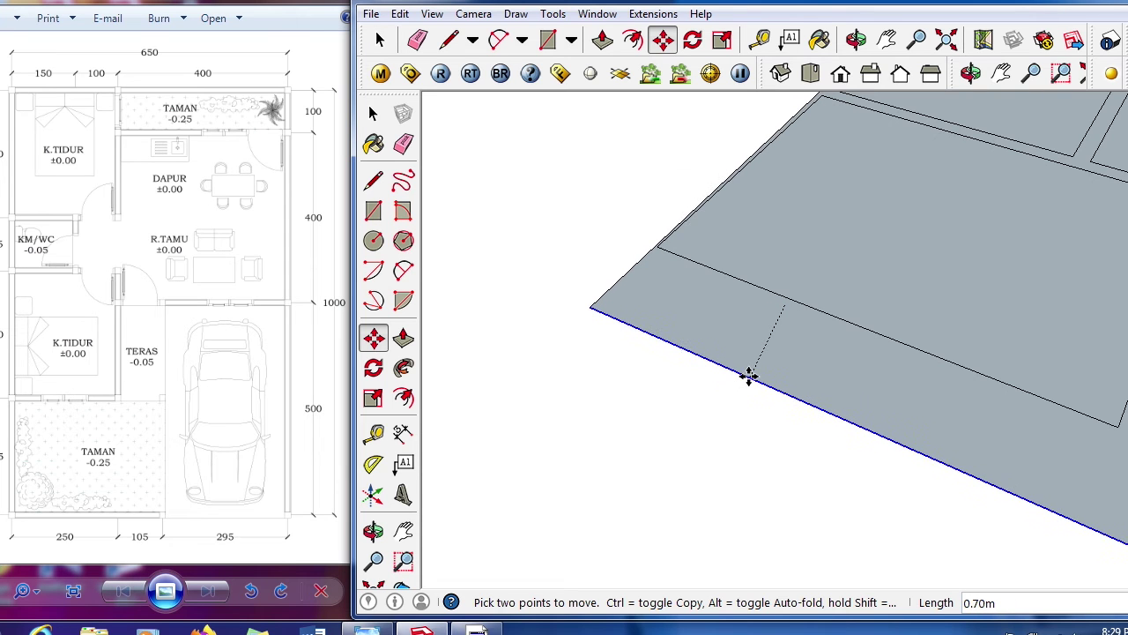
{"action": "scroll", "coordinate": [749, 375], "scroll_direction": "down", "scroll_amount": 6}
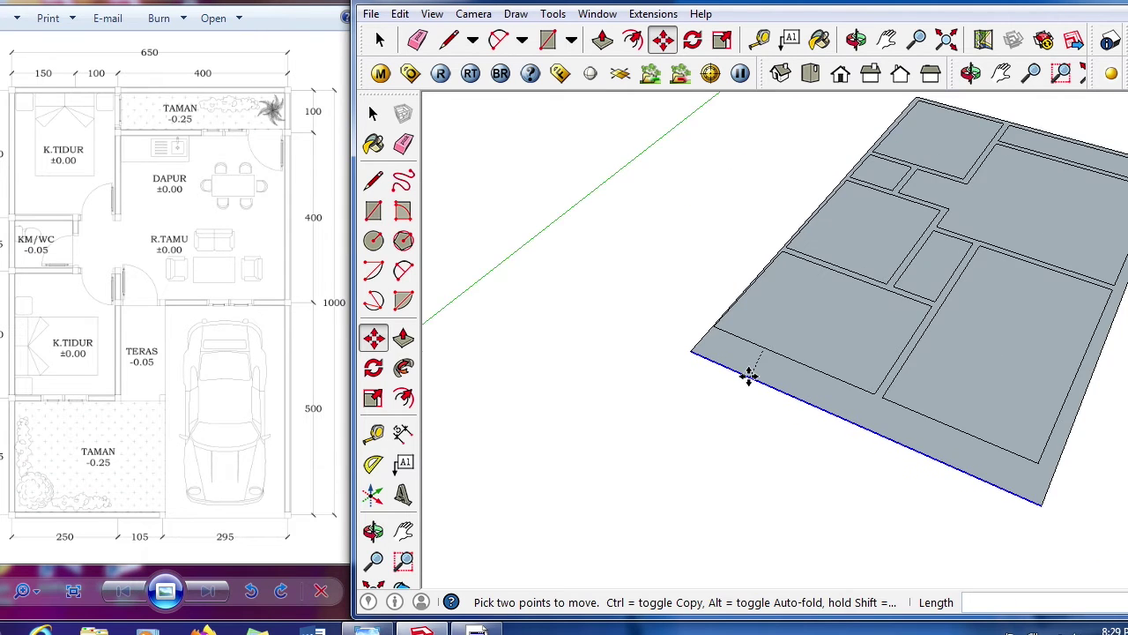
{"action": "scroll", "coordinate": [701, 396], "scroll_direction": "up", "scroll_amount": 5}
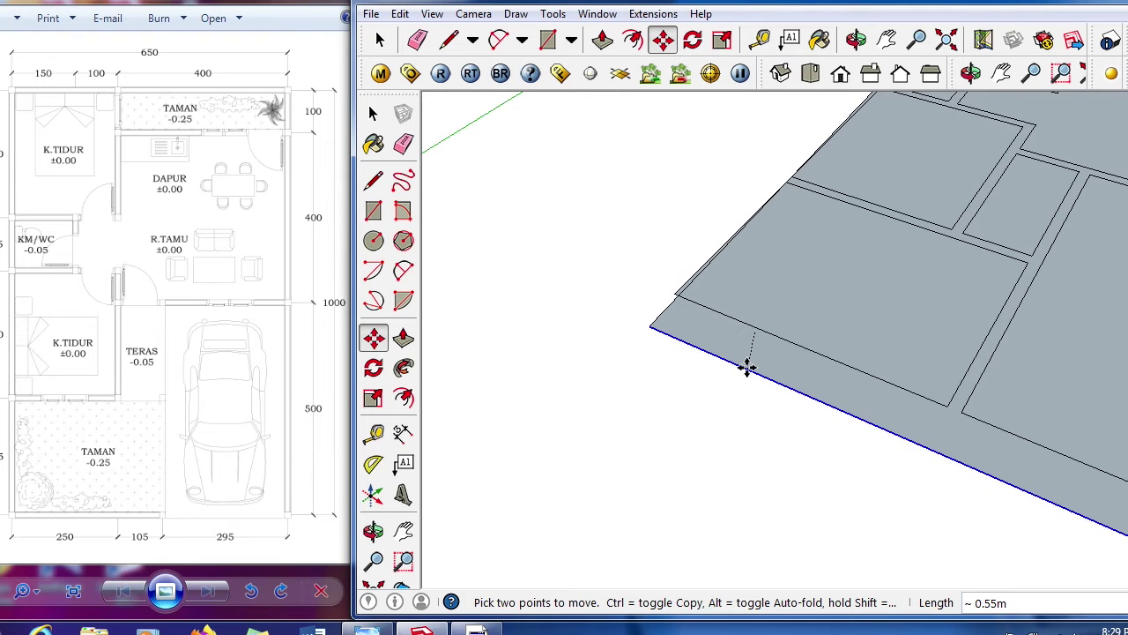
{"action": "type", "text": "0.075"}
{"action": "key", "text": "Return"}
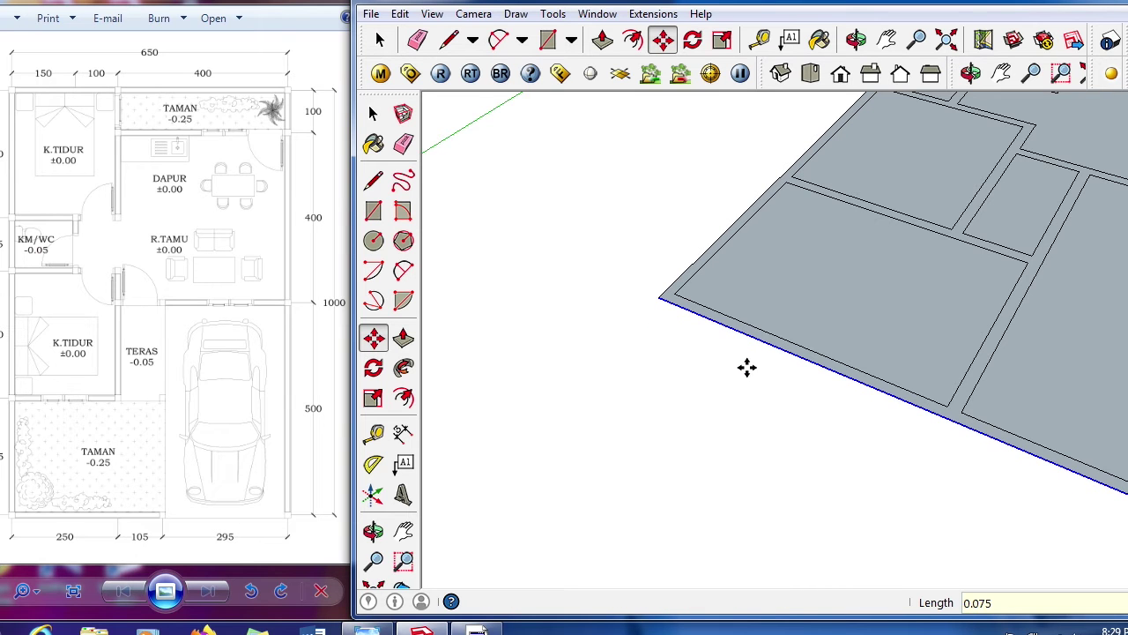
- Move the front outer edge from its corner at the front garden outward by 0.075 m, constrained to the green axis
{"action": "scroll", "coordinate": [747, 368], "scroll_direction": "down", "scroll_amount": 5}
{"action": "scroll", "coordinate": [760, 373], "scroll_direction": "up", "scroll_amount": 8}
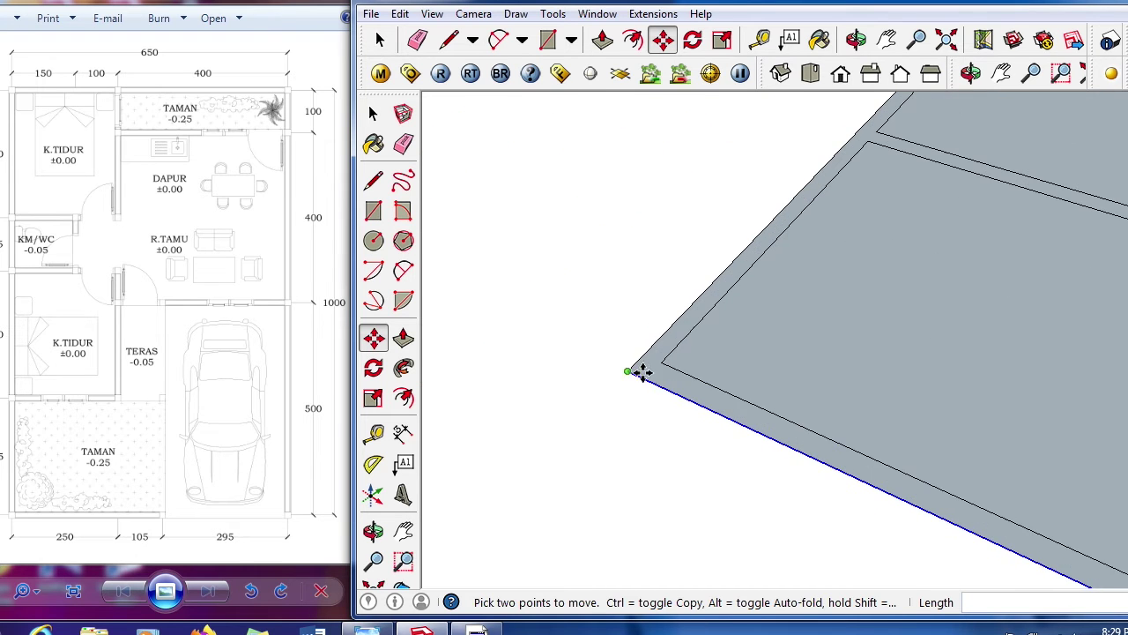
{"action": "middle_click_drag", "start_coordinate": [642, 373], "coordinate": [612, 372]}
{"action": "scroll", "coordinate": [881, 322], "scroll_direction": "down", "scroll_amount": 3}
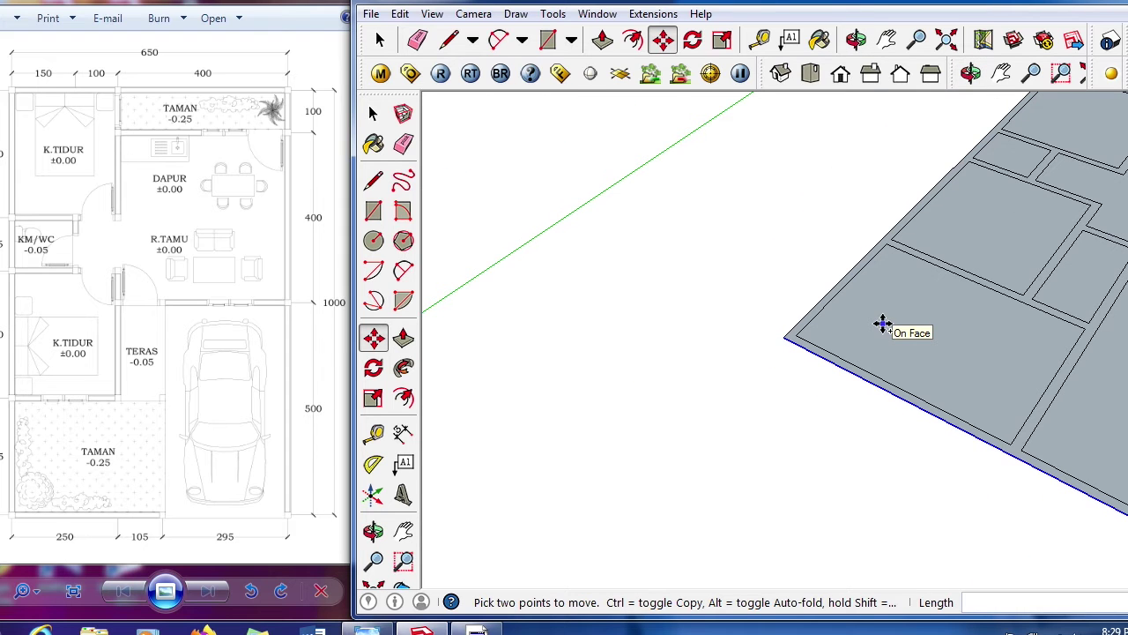
{"action": "scroll", "coordinate": [774, 340], "scroll_direction": "up", "scroll_amount": 3}
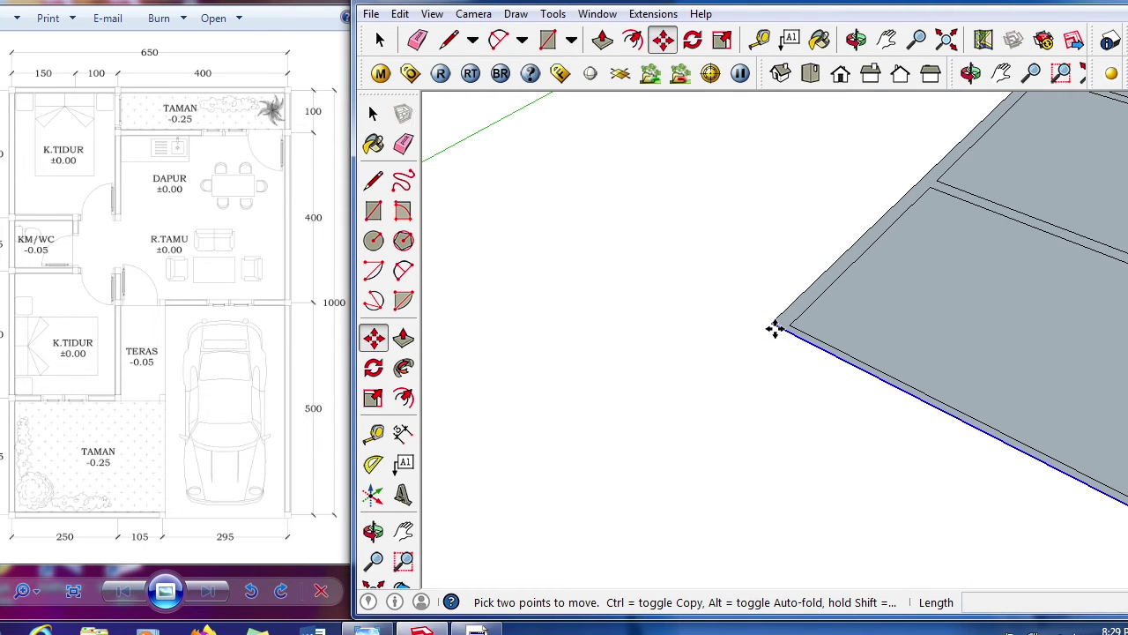
{"action": "scroll", "coordinate": [775, 329], "scroll_direction": "down", "scroll_amount": 3}
{"action": "scroll", "coordinate": [772, 327], "scroll_direction": "up", "scroll_amount": 3}
{"action": "left_click", "coordinate": [773, 327]}
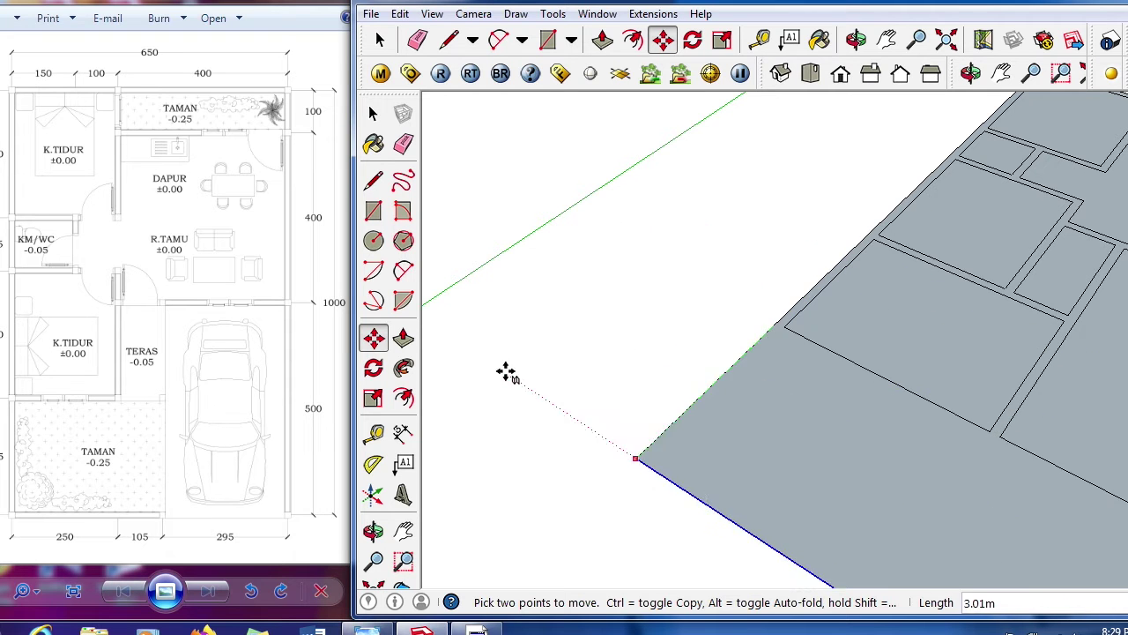
{"action": "scroll", "coordinate": [550, 310], "scroll_direction": "down", "scroll_amount": 4}
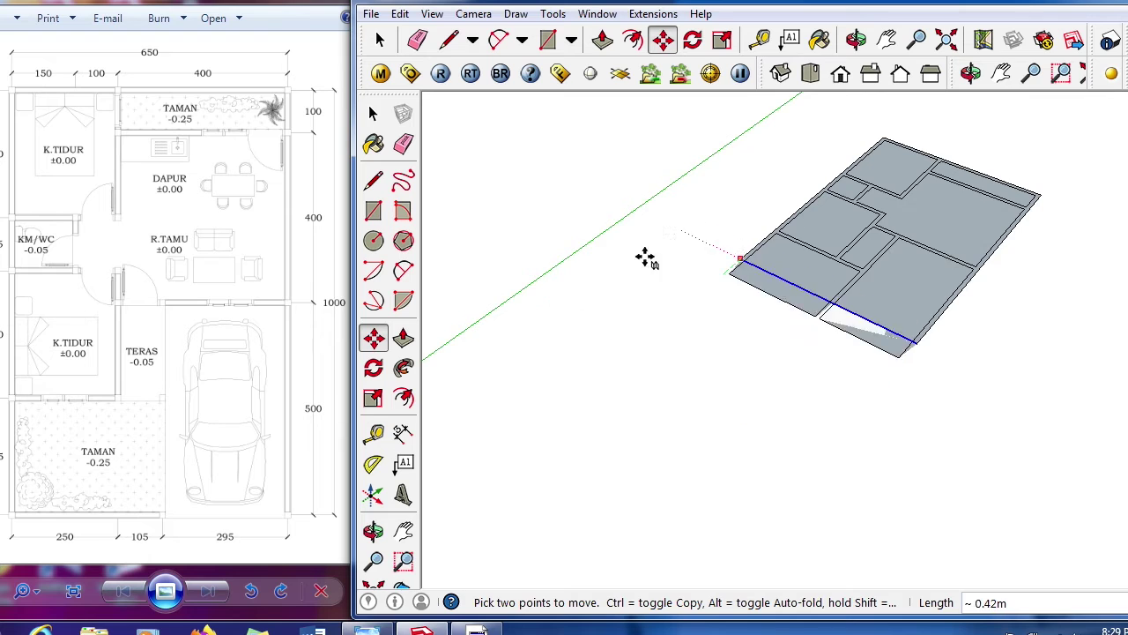
{"action": "scroll", "coordinate": [634, 269], "scroll_direction": "up", "scroll_amount": 3}
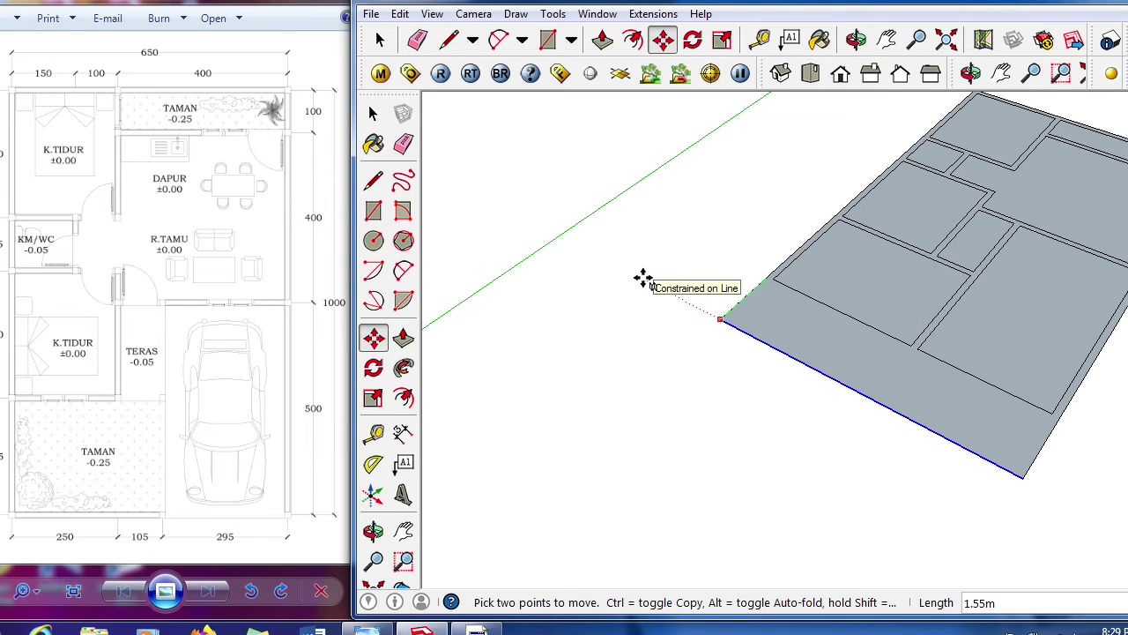
{"action": "type", "text": "0.07"}
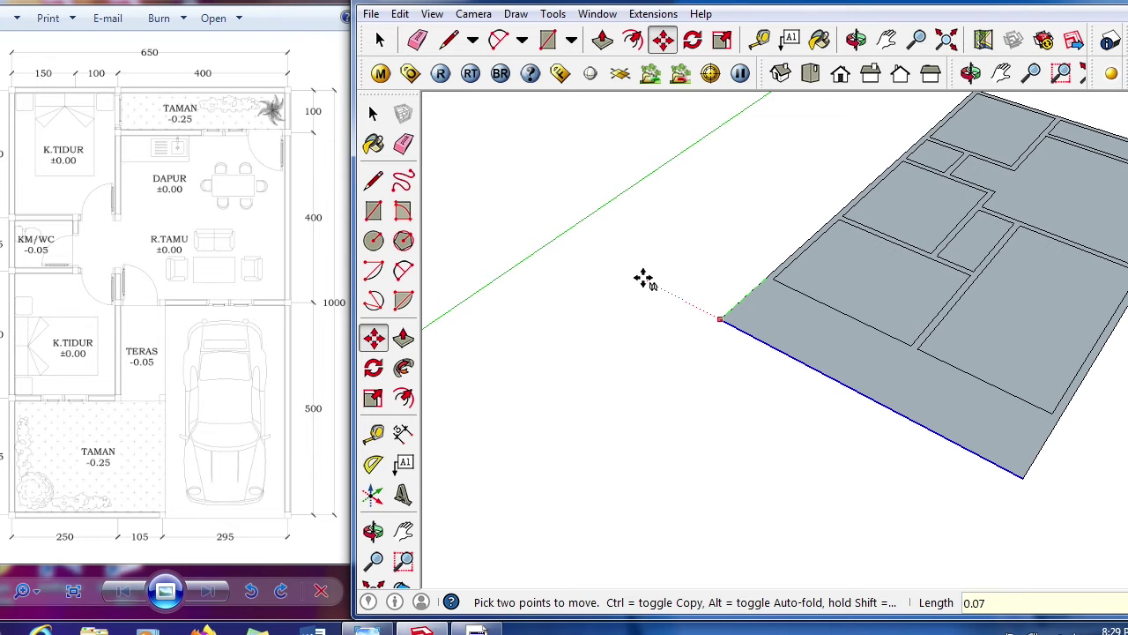
{"action": "key", "text": "Return"}
- Check the separate room faces by selecting the terrace, front bedroom and front garden floors one after another
{"action": "key", "text": "space"}
{"action": "mouse_move", "coordinate": [750, 526]}
{"action": "middle_mouse_down"}
{"action": "mouse_move", "coordinate": [605, 464]}
{"action": "mouse_move", "coordinate": [970, 265]}
{"action": "mouse_move", "coordinate": [585, 177]}
{"action": "mouse_move", "coordinate": [688, 375]}
{"action": "mouse_move", "coordinate": [843, 357]}
{"action": "mouse_move", "coordinate": [760, 344]}
{"action": "middle_mouse_up"}
{"action": "scroll", "coordinate": [717, 314], "scroll_direction": "up", "scroll_amount": 3}
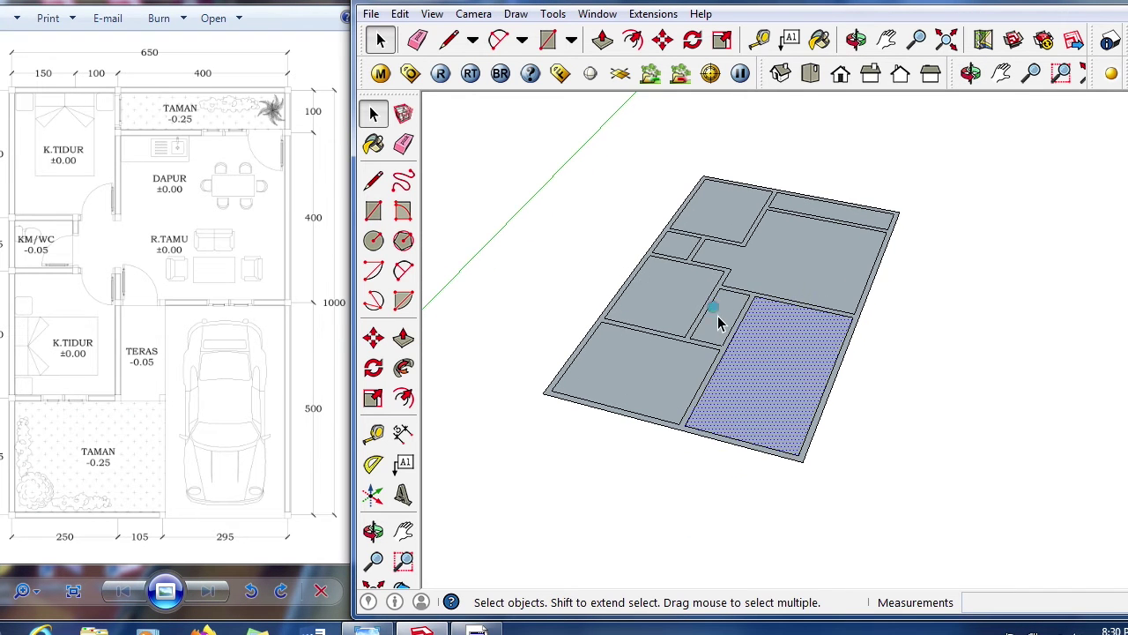
{"action": "left_click", "coordinate": [717, 315]}
{"action": "left_click", "coordinate": [661, 268]}
{"action": "left_click", "coordinate": [643, 415]}
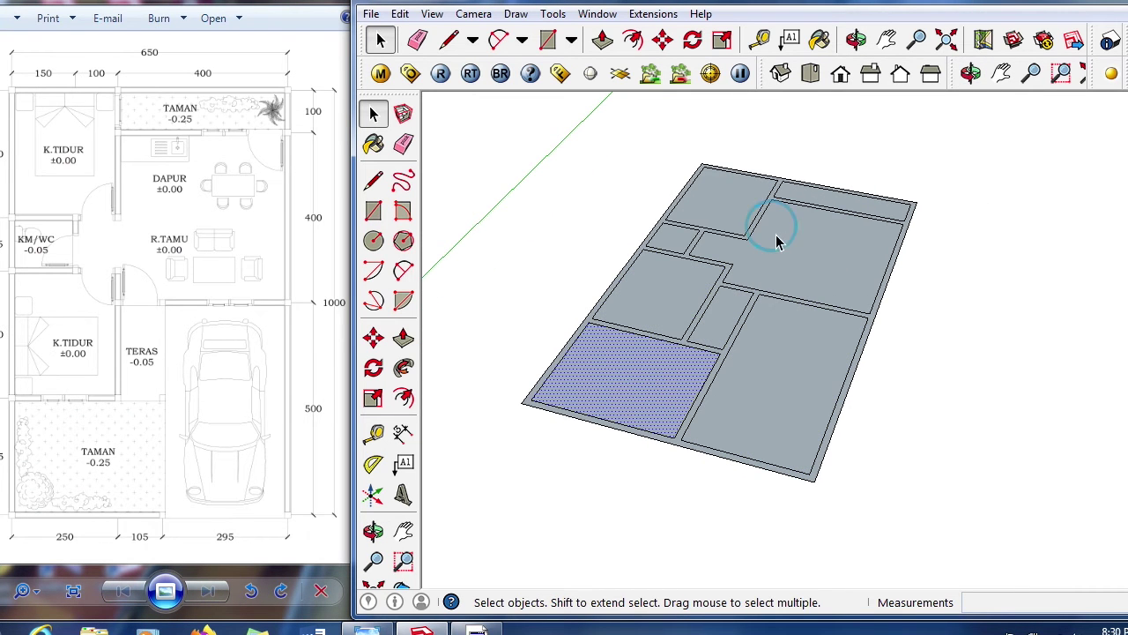
- Check the separate floor plan faces by selecting the living and kitchen floor, the walls and the terrace floor in turn
{"action": "left_click", "coordinate": [711, 244]}
{"action": "scroll", "coordinate": [697, 238], "scroll_direction": "up", "scroll_amount": 3}
{"action": "scroll", "coordinate": [697, 238], "scroll_direction": "up", "scroll_amount": 1}
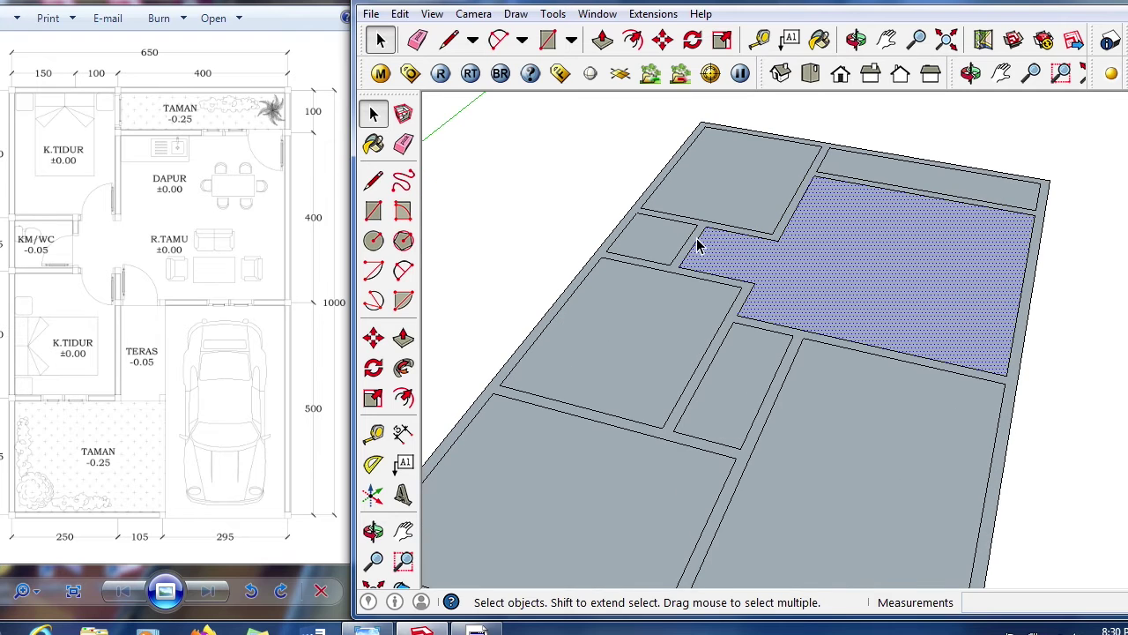
{"action": "scroll", "coordinate": [696, 238], "scroll_direction": "up", "scroll_amount": 1}
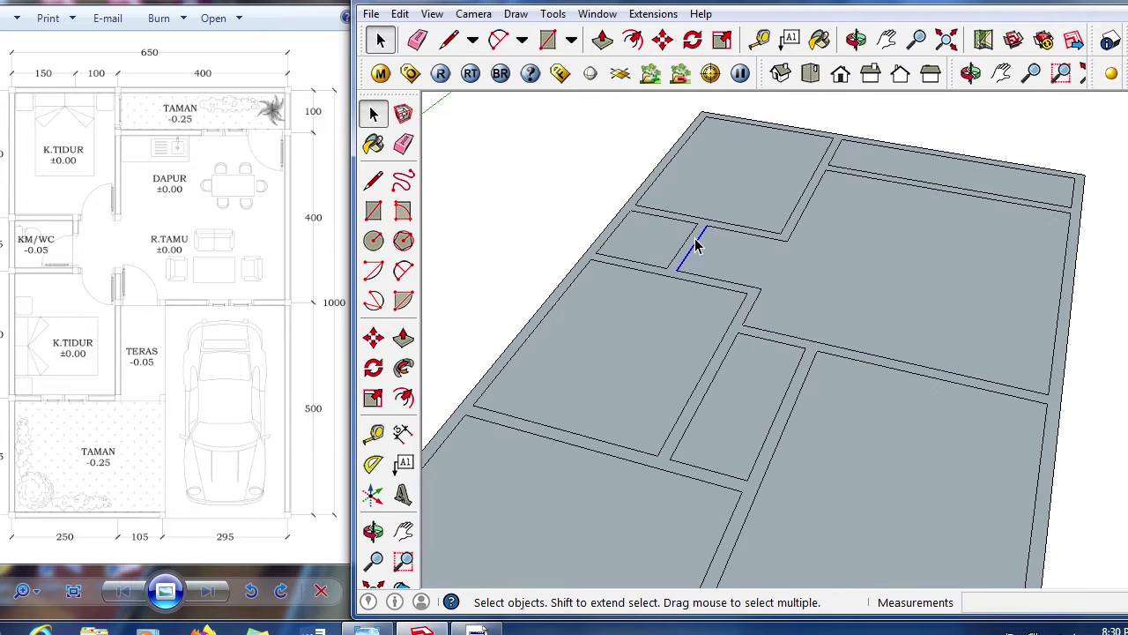
{"action": "scroll", "coordinate": [696, 245], "scroll_direction": "down", "scroll_amount": 3}
{"action": "scroll", "coordinate": [1005, 494], "scroll_direction": "down", "scroll_amount": 4}
{"action": "middle_click_drag", "start_coordinate": [846, 401], "coordinate": [815, 392]}
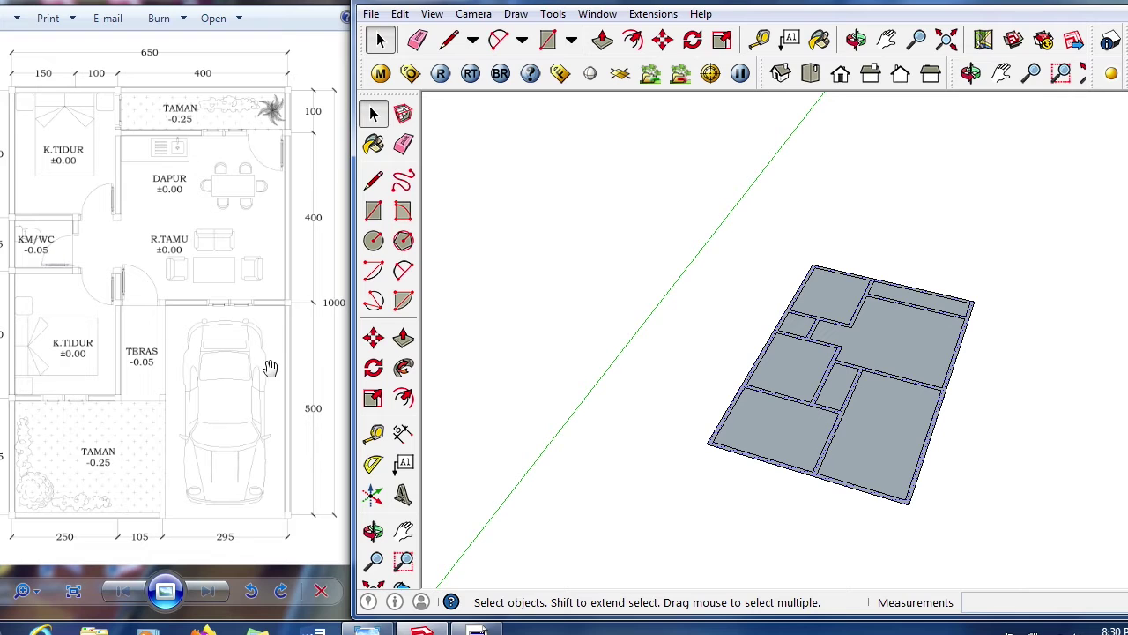
{"action": "scroll", "coordinate": [286, 282], "scroll_direction": "down", "scroll_amount": 3}
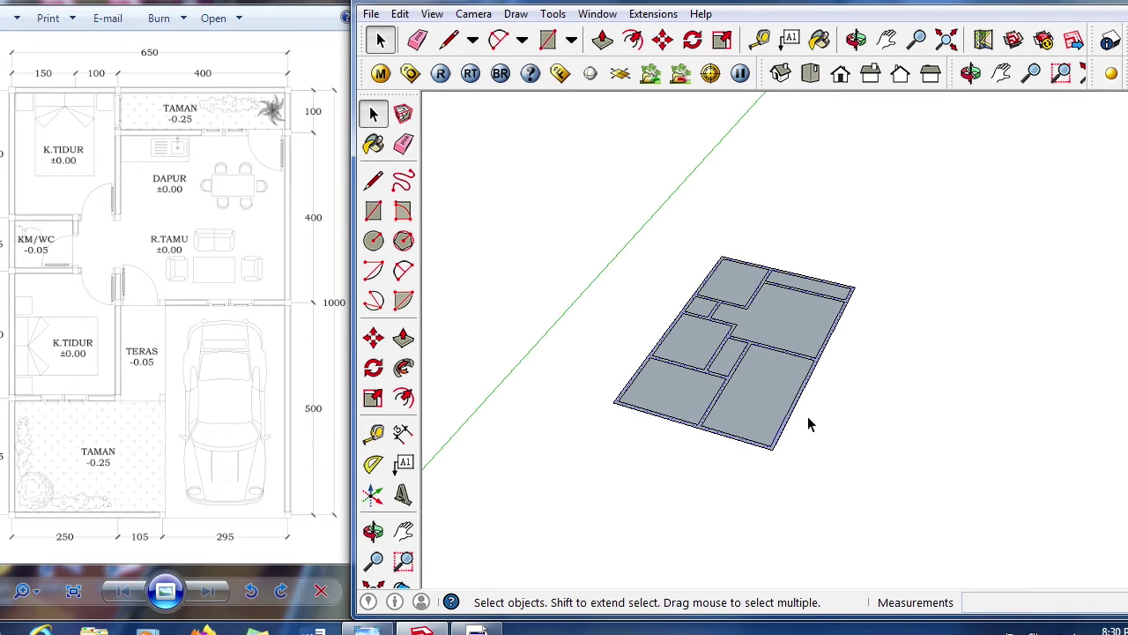
{"action": "scroll", "coordinate": [661, 322], "scroll_direction": "up", "scroll_amount": 2}
{"action": "left_click", "coordinate": [535, 316]}
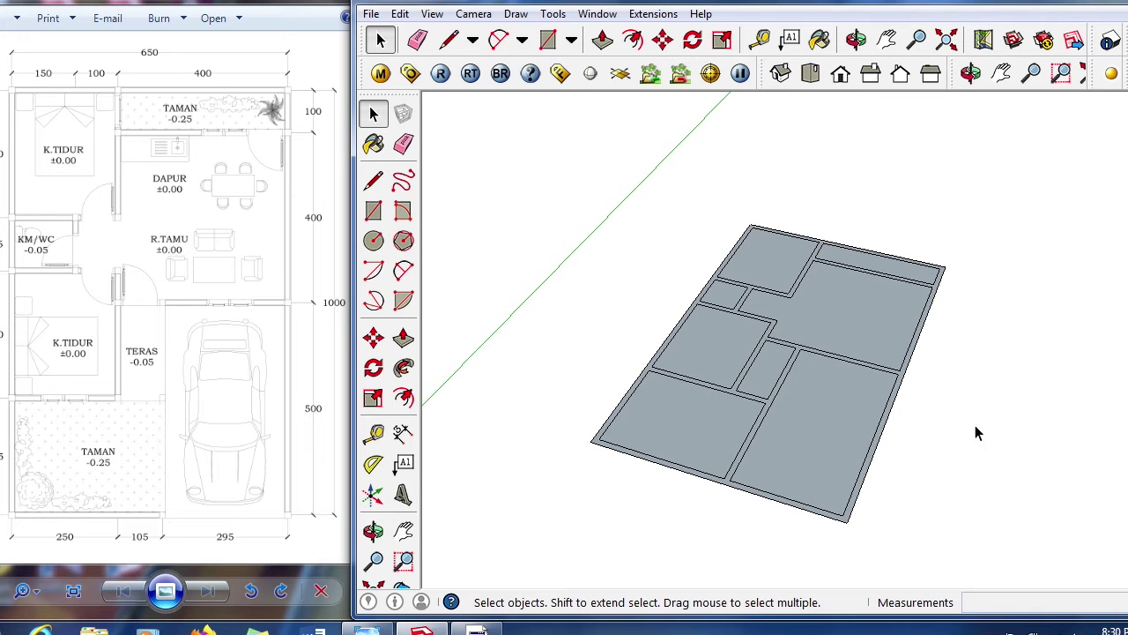
{"action": "middle_click_drag", "start_coordinate": [863, 397], "coordinate": [796, 398]}
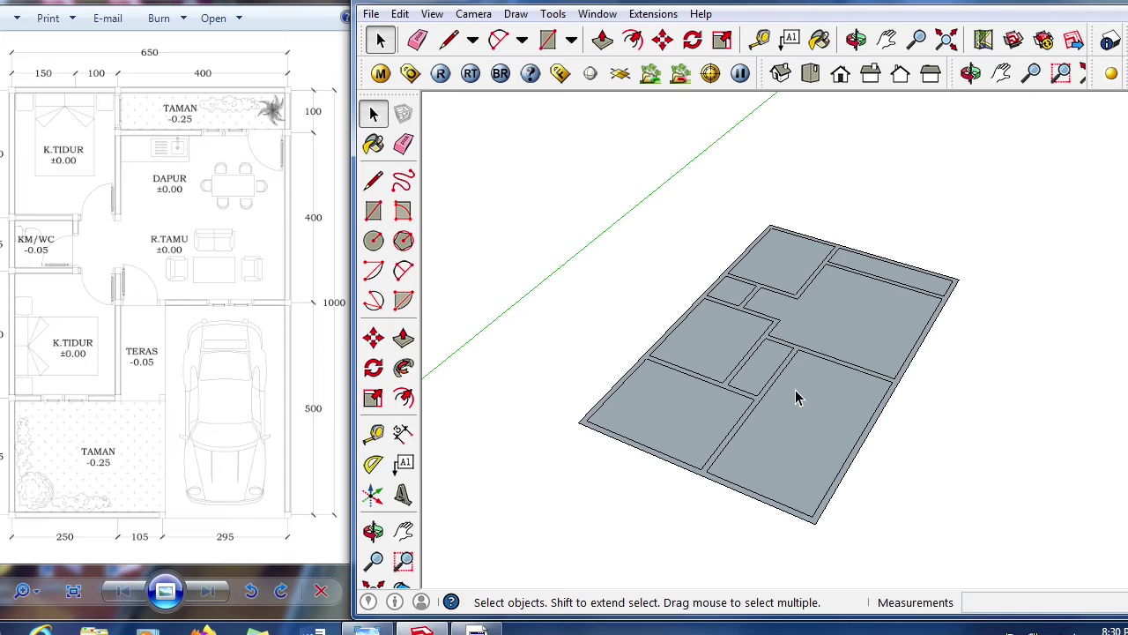
{"action": "scroll", "coordinate": [733, 529], "scroll_direction": "up", "scroll_amount": 3}
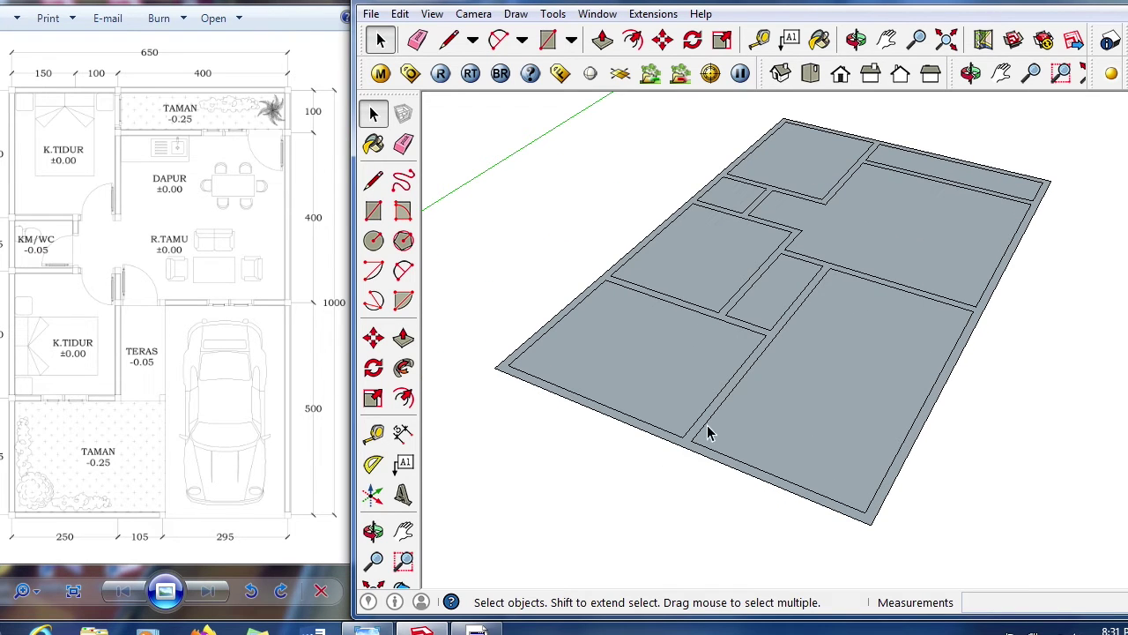
{"action": "scroll", "coordinate": [691, 450], "scroll_direction": "down", "scroll_amount": 3}
{"action": "left_click", "coordinate": [798, 415]}
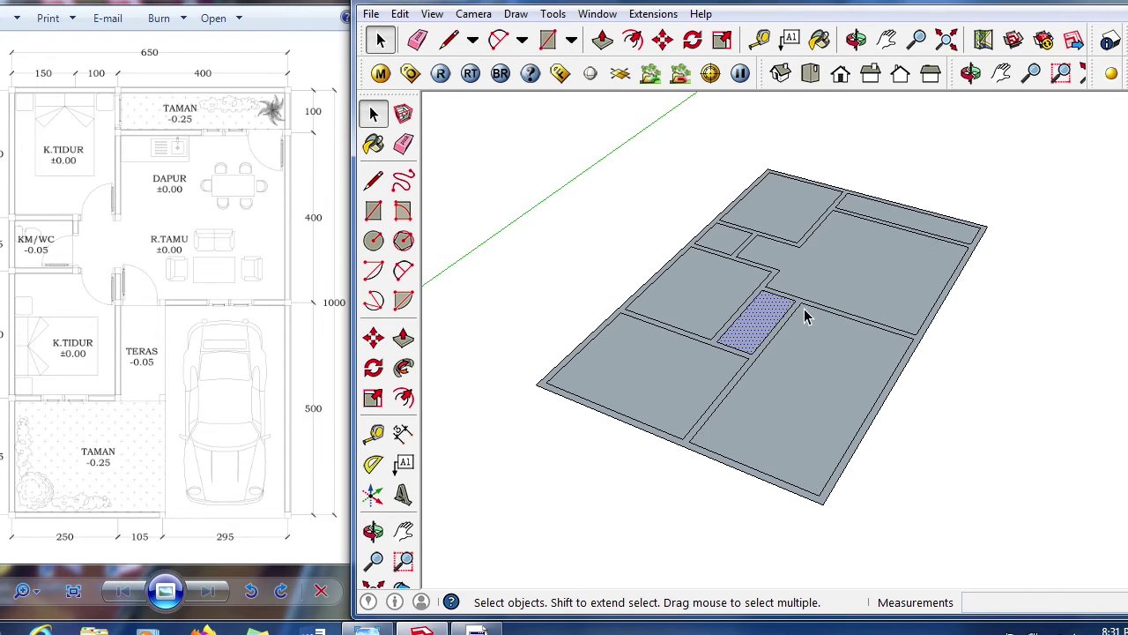
- Select the connected wall face together with its bounding edges and make it one group
{"action": "scroll", "coordinate": [804, 310], "scroll_direction": "up", "scroll_amount": 2}
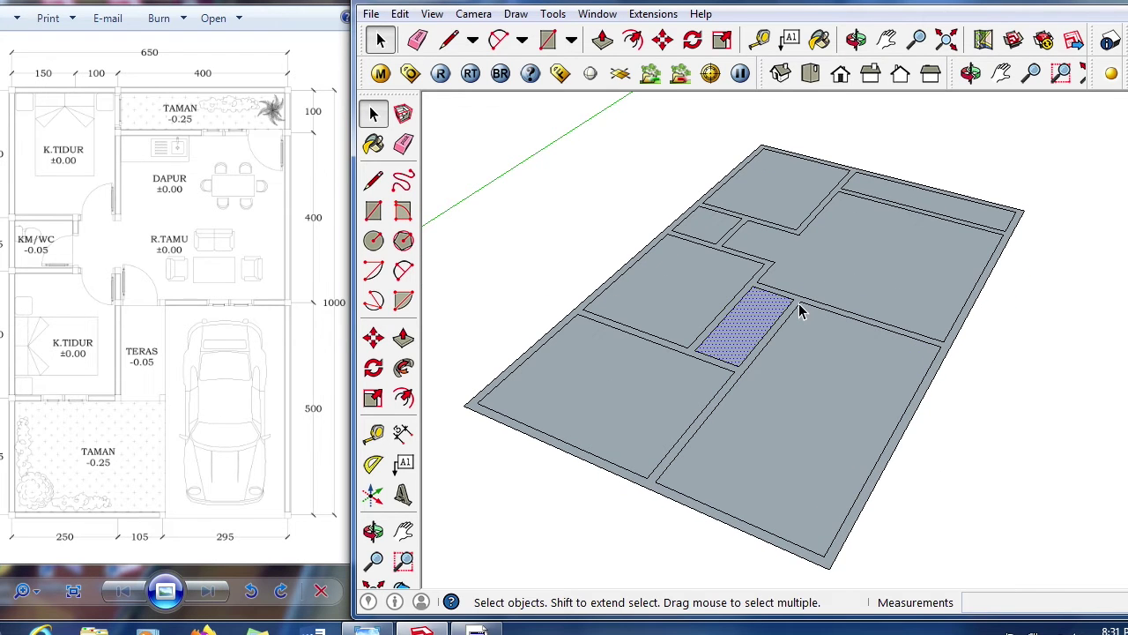
{"action": "scroll", "coordinate": [653, 489], "scroll_direction": "up", "scroll_amount": 3}
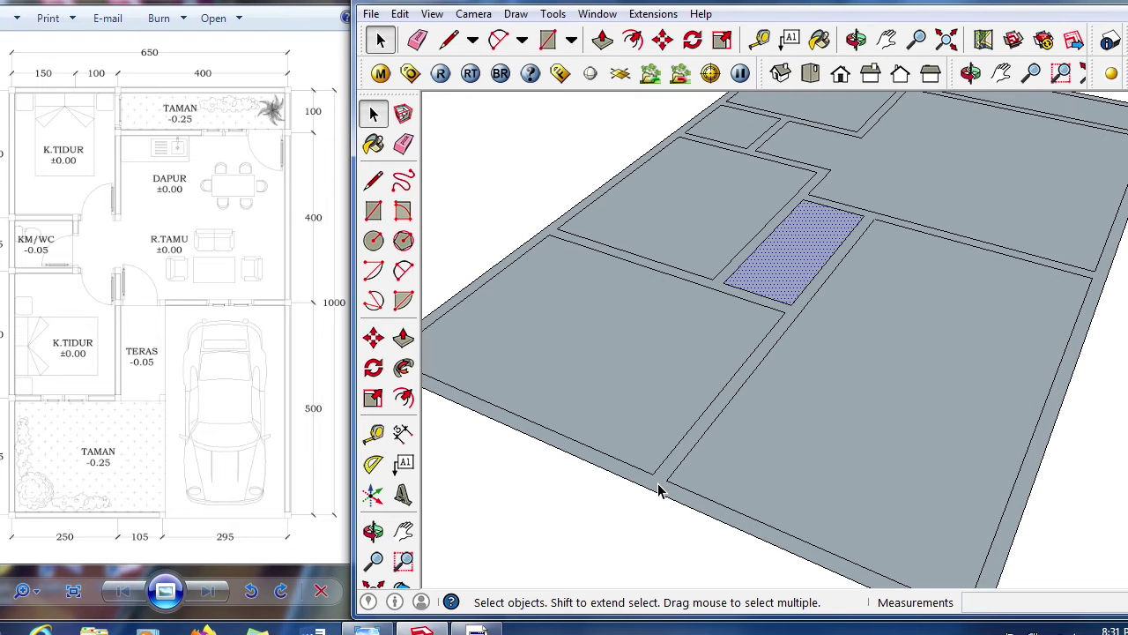
{"action": "double_click", "coordinate": [660, 490]}
{"action": "scroll", "coordinate": [656, 480], "scroll_direction": "down", "scroll_amount": 4}
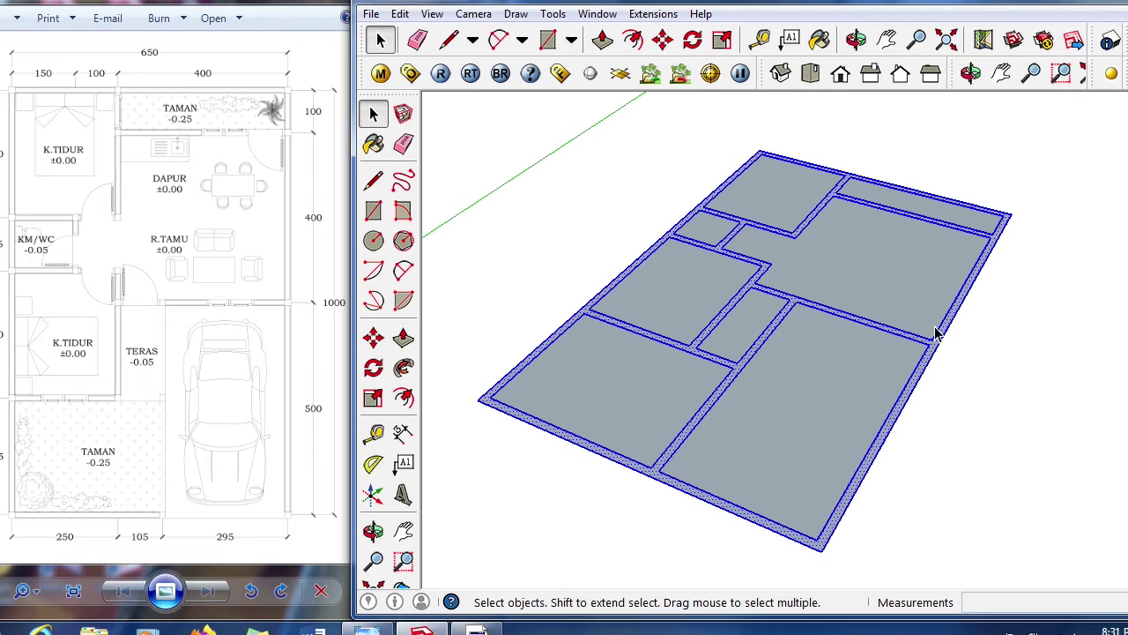
{"action": "right_click", "coordinate": [941, 345]}
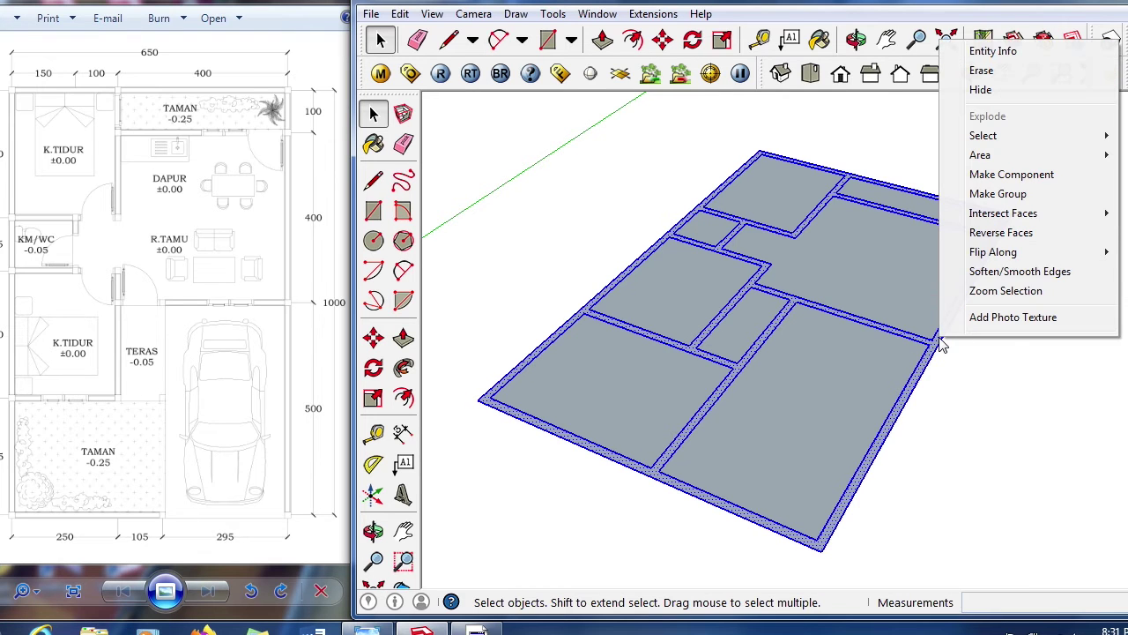
{"action": "left_click", "coordinate": [997, 193]}
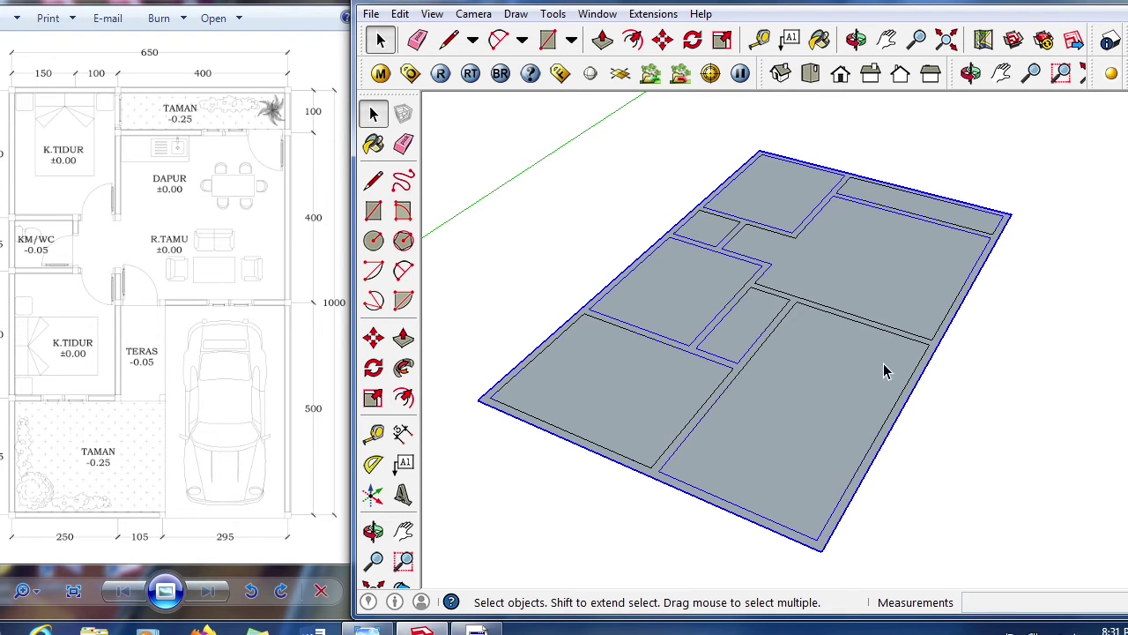
- Check the wall group by deselecting everything and reselecting the walls near the carport and living room junction
{"action": "middle_click_drag", "start_coordinate": [875, 404], "coordinate": [869, 408]}
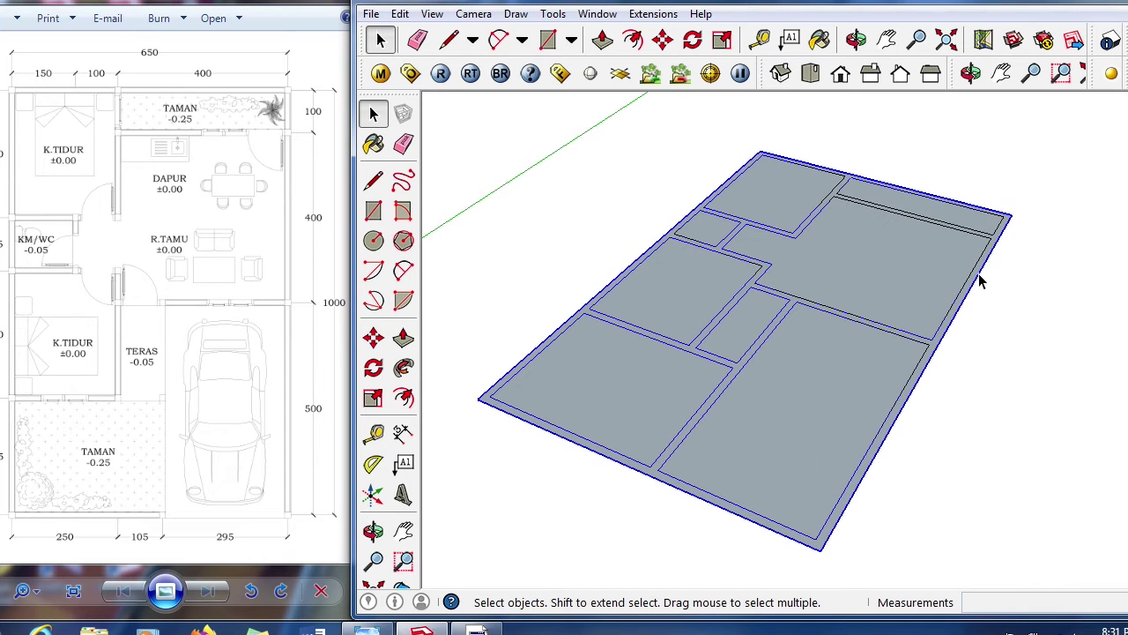
{"action": "left_click", "coordinate": [1004, 337]}
{"action": "left_click", "coordinate": [965, 295]}
{"action": "scroll", "coordinate": [969, 318], "scroll_direction": "up", "scroll_amount": 3}
{"action": "left_click", "coordinate": [973, 353]}
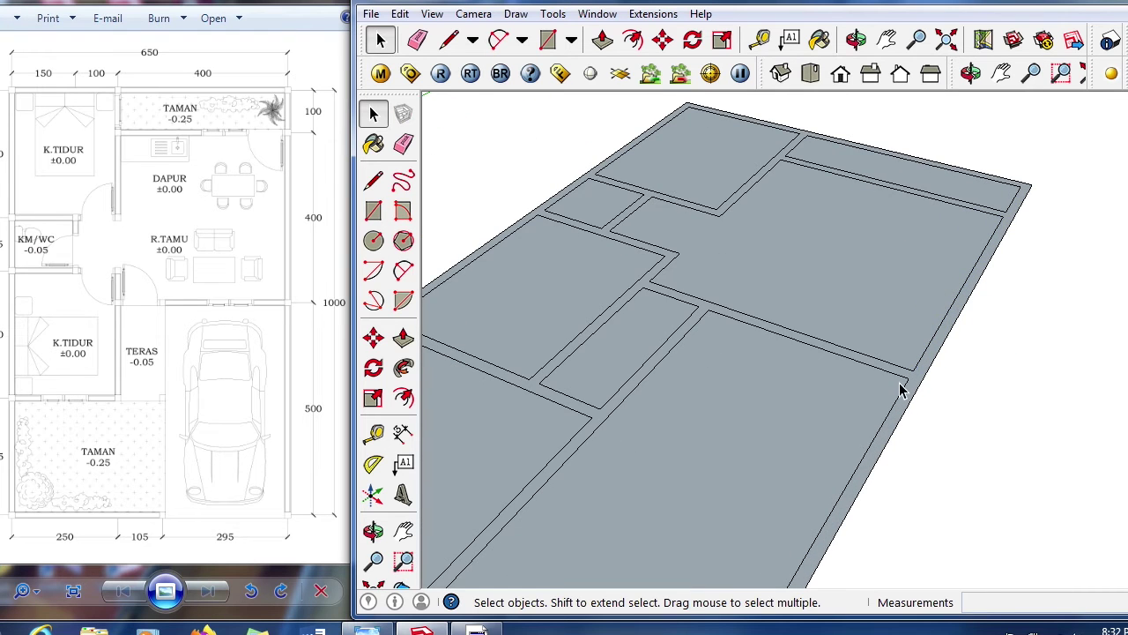
{"action": "scroll", "coordinate": [916, 385], "scroll_direction": "up", "scroll_amount": 2}
{"action": "scroll", "coordinate": [926, 383], "scroll_direction": "up", "scroll_amount": 1}
{"action": "scroll", "coordinate": [925, 383], "scroll_direction": "up", "scroll_amount": 1}
{"action": "triple_click", "coordinate": [926, 384]}
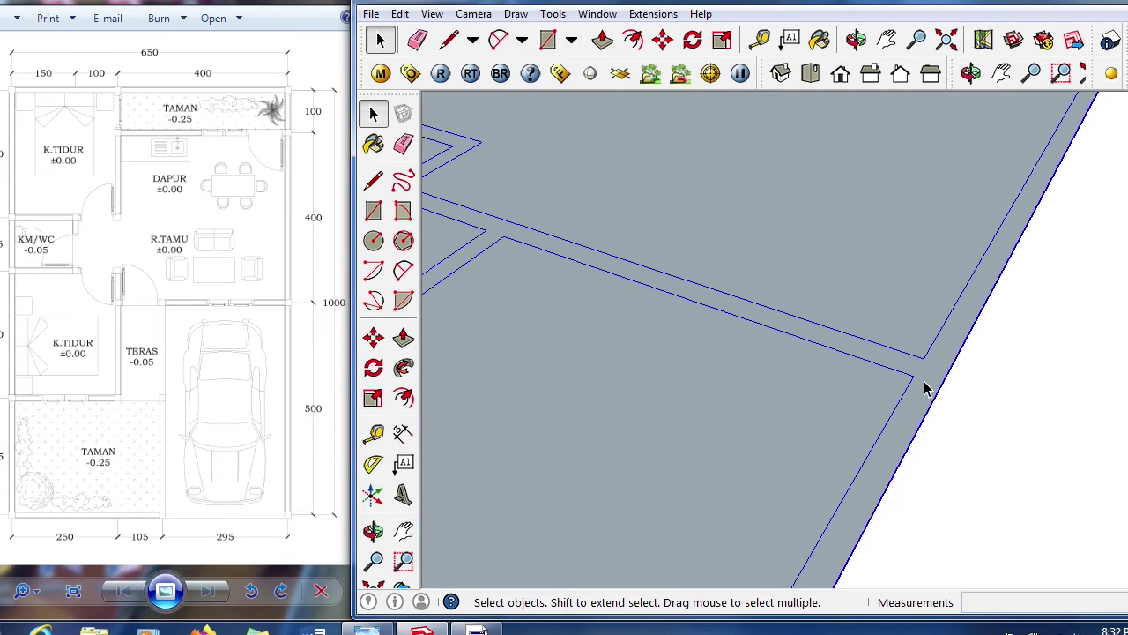
{"action": "scroll", "coordinate": [926, 383], "scroll_direction": "down", "scroll_amount": 5}
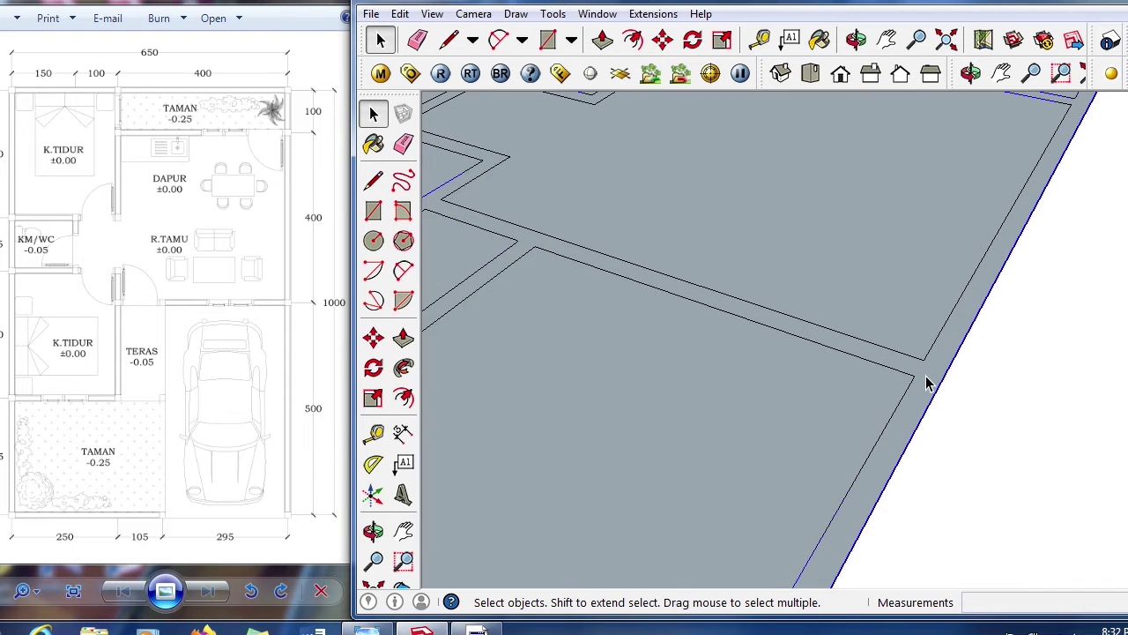
- Select the carport floor with its bounding edges and make it a separate group
{"action": "left_click", "coordinate": [774, 351]}
{"action": "scroll", "coordinate": [1028, 266], "scroll_direction": "down", "scroll_amount": 3}
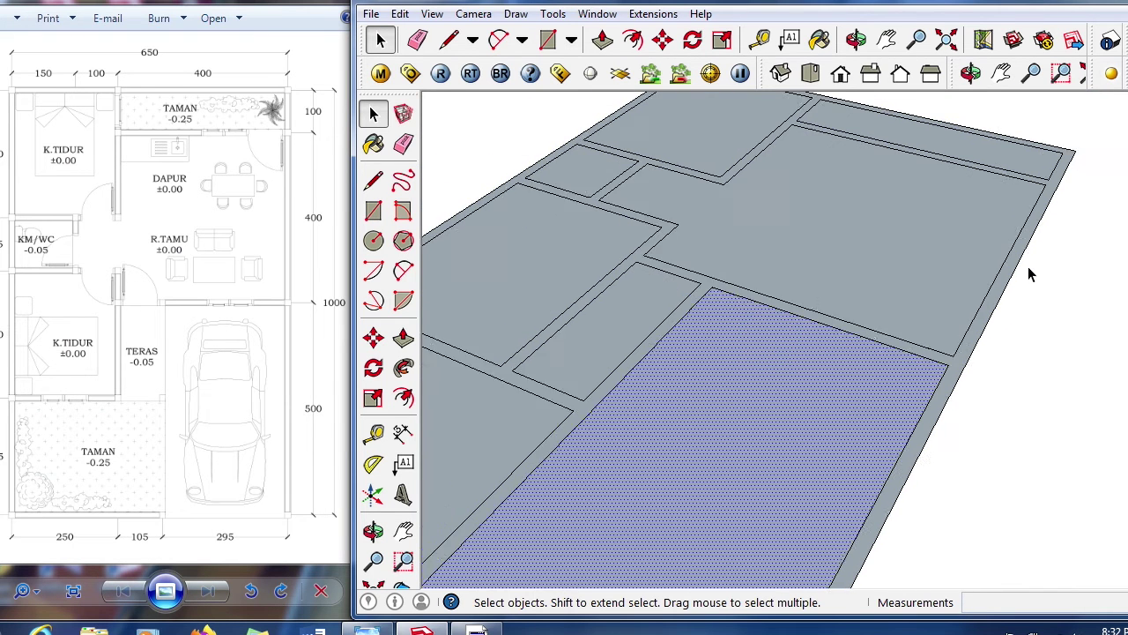
{"action": "scroll", "coordinate": [764, 484], "scroll_direction": "up", "scroll_amount": 1}
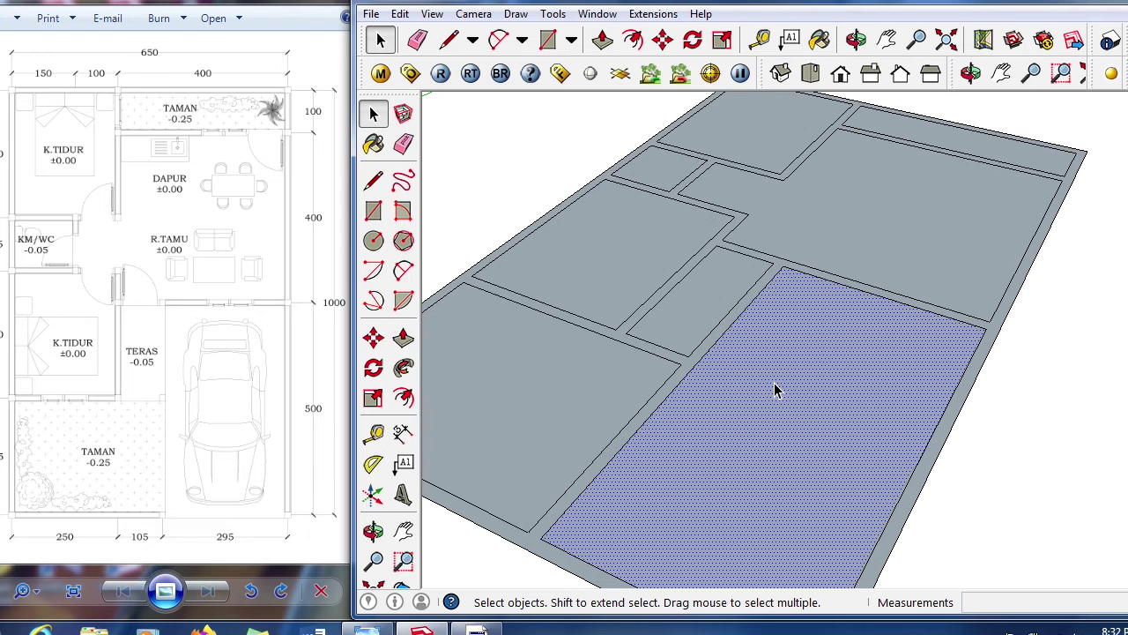
{"action": "scroll", "coordinate": [816, 347], "scroll_direction": "up", "scroll_amount": 5}
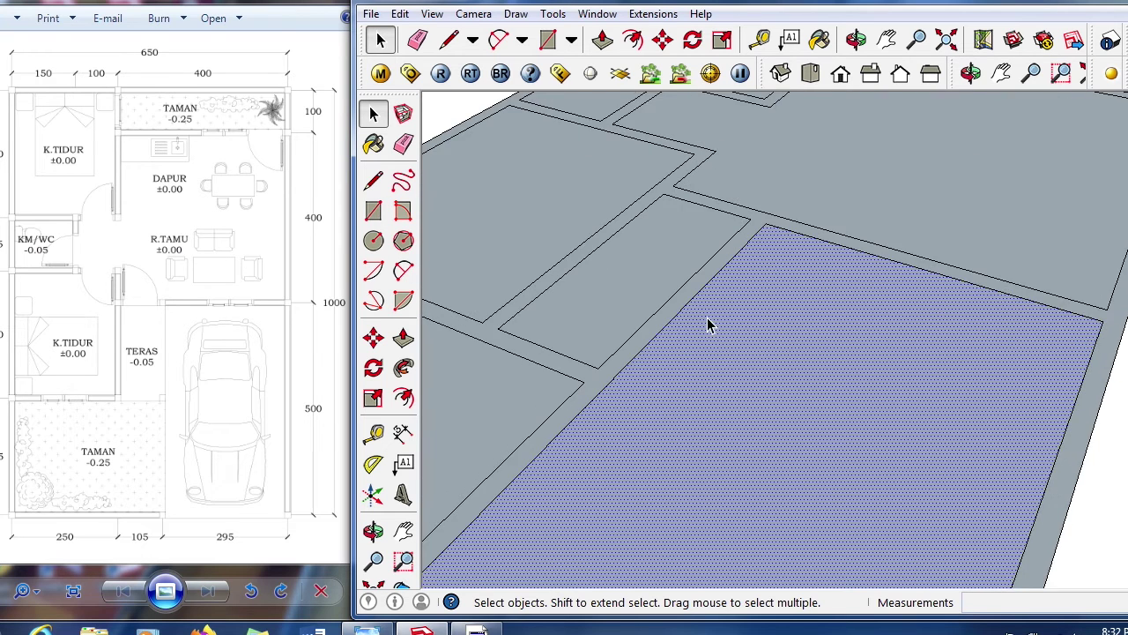
{"action": "scroll", "coordinate": [851, 297], "scroll_direction": "down", "scroll_amount": 6}
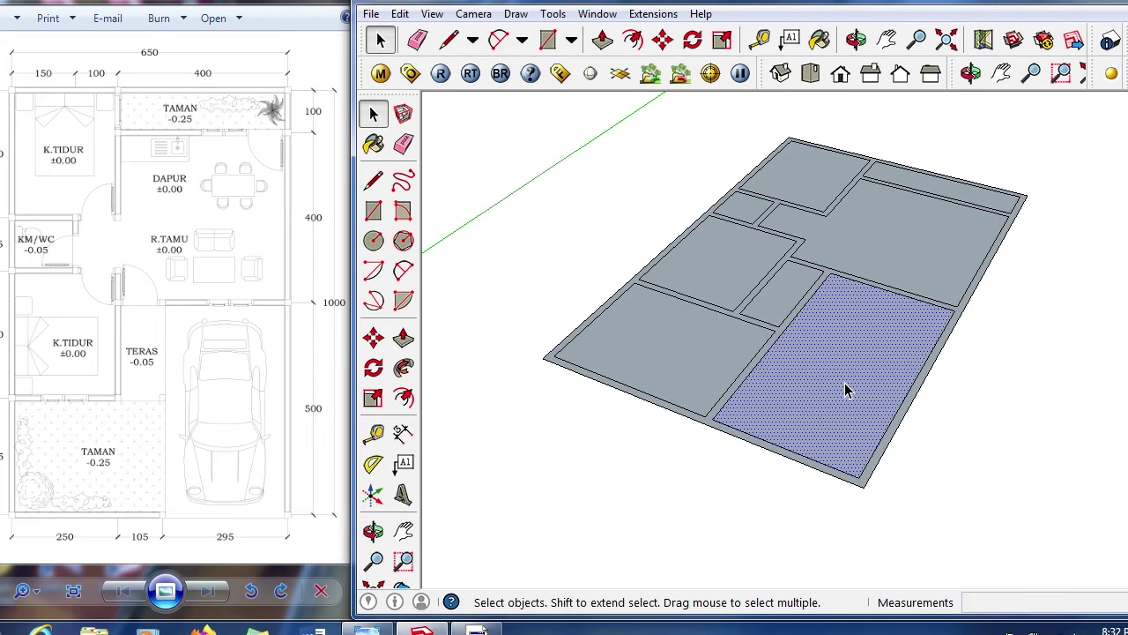
{"action": "double_click", "coordinate": [844, 390]}
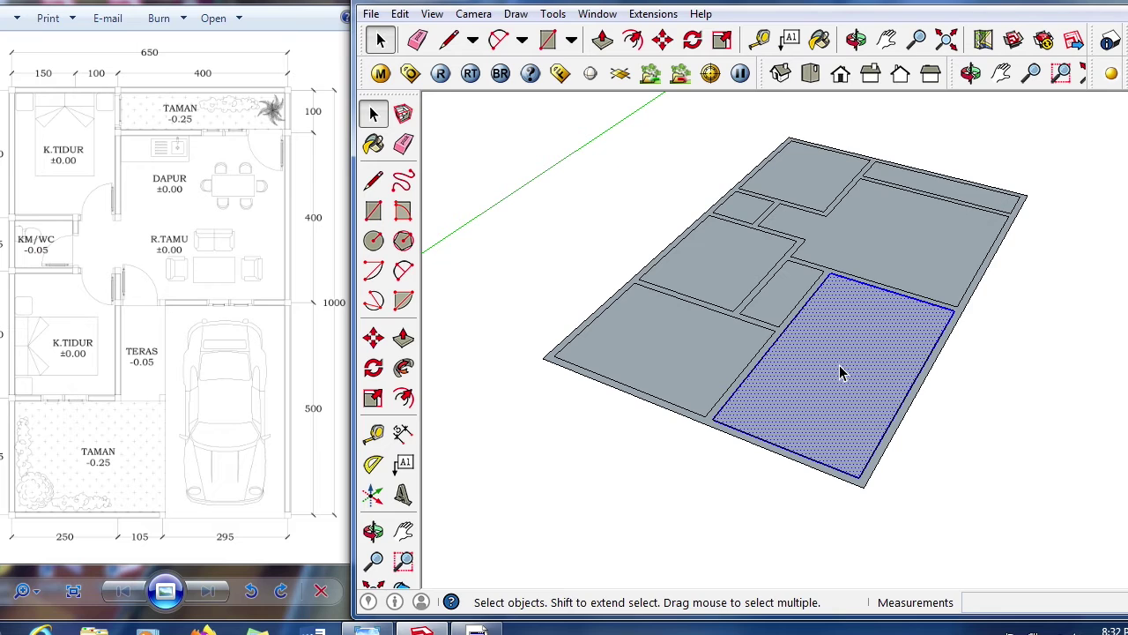
{"action": "right_click", "coordinate": [839, 373]}
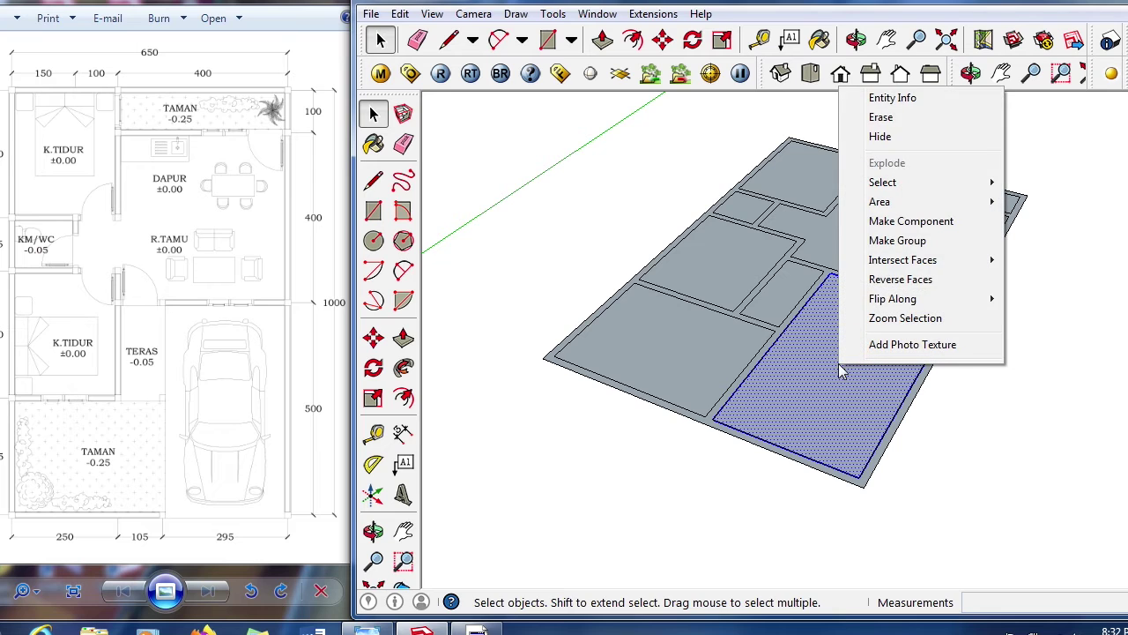
{"action": "left_click", "coordinate": [885, 241]}
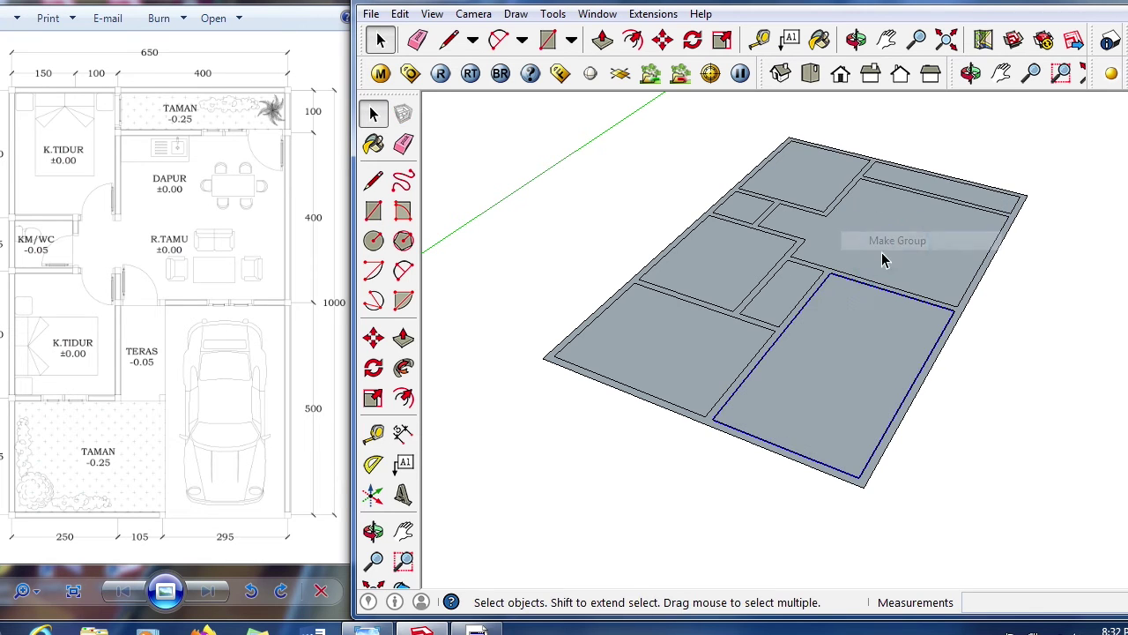
- Group the front garden floor and the front bedroom floor separately, each with its bounding edges
{"action": "double_click", "coordinate": [663, 356]}
{"action": "right_click", "coordinate": [662, 356]}
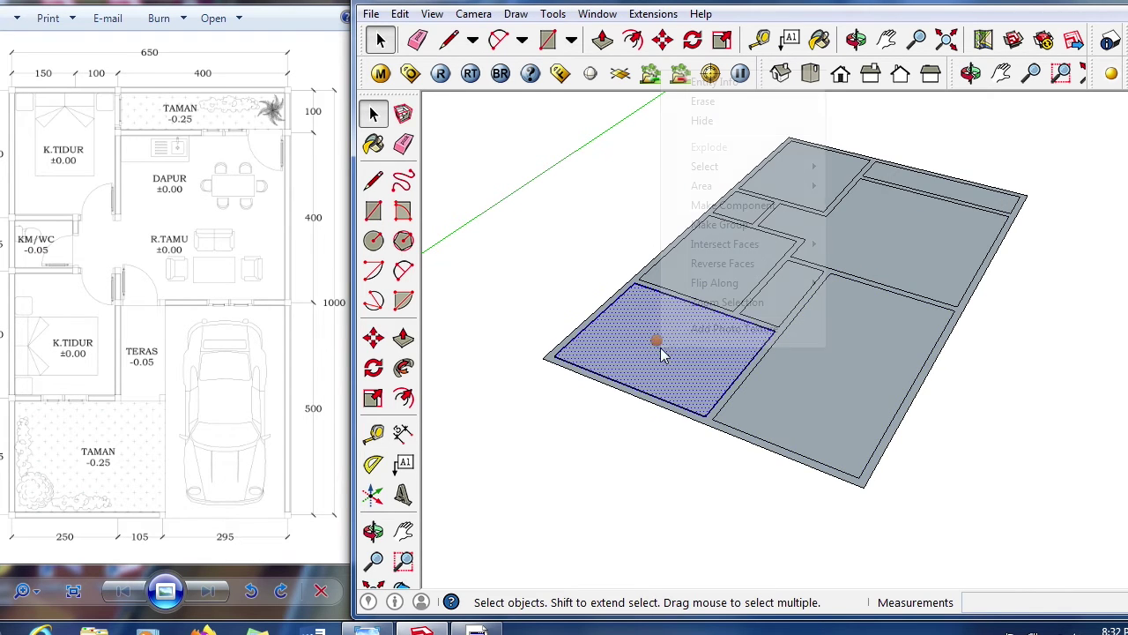
{"action": "left_click", "coordinate": [719, 226]}
{"action": "left_click", "coordinate": [715, 252]}
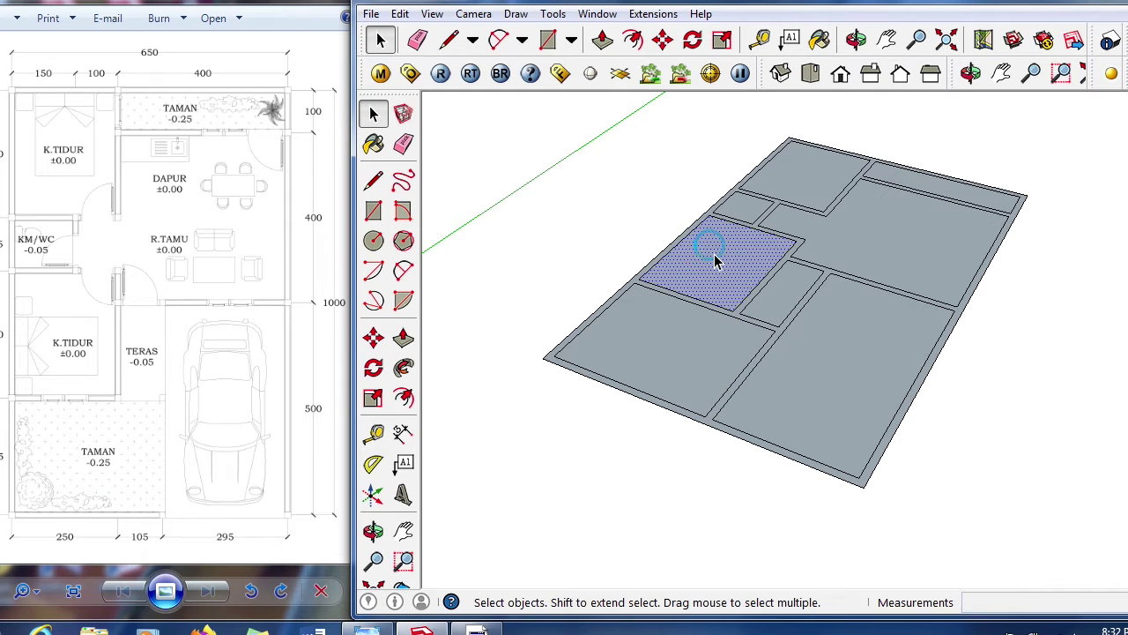
{"action": "right_click", "coordinate": [713, 254]}
{"action": "left_click", "coordinate": [791, 407]}
- Group the terrace floor and the combined living room and kitchen floor separately, each with its bounding edges
{"action": "left_click", "coordinate": [784, 294]}
{"action": "right_click", "coordinate": [786, 299]}
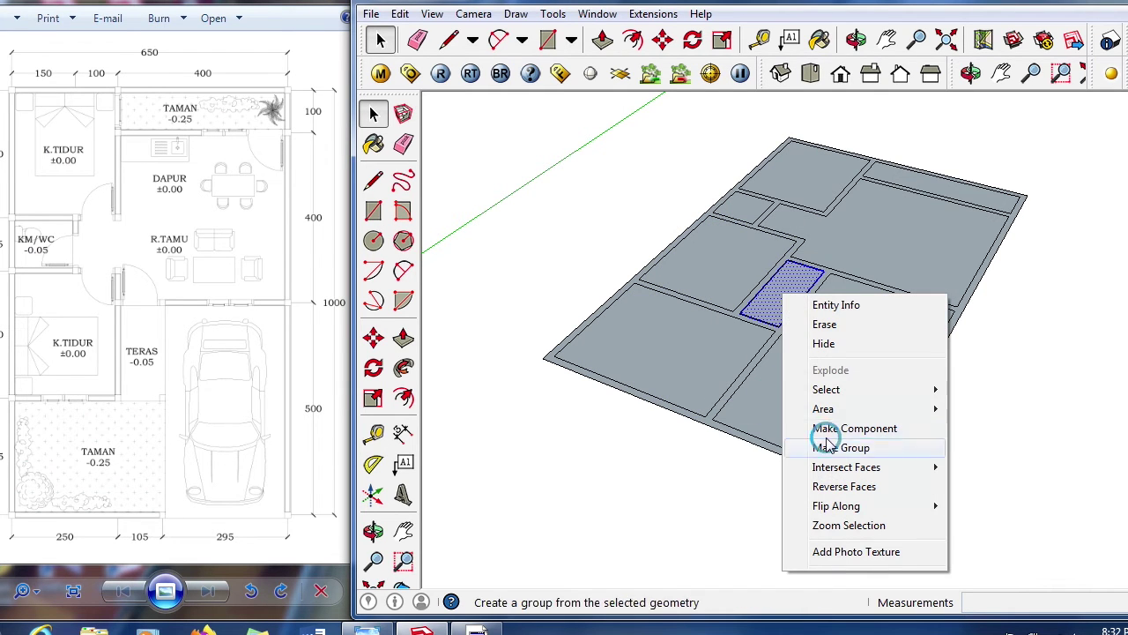
{"action": "left_click", "coordinate": [798, 448]}
{"action": "left_click", "coordinate": [884, 250]}
{"action": "right_click", "coordinate": [884, 250]}
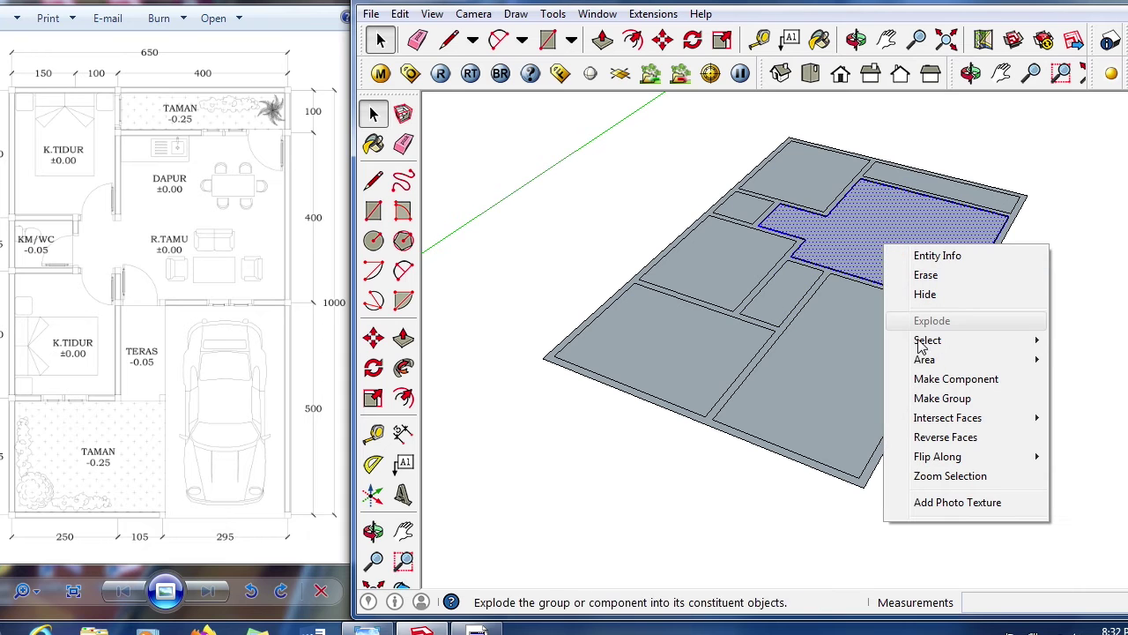
{"action": "left_click", "coordinate": [926, 398]}
- Group the back garden floor and the rear bedroom floor separately, each with its bounding edges
{"action": "left_click", "coordinate": [936, 188]}
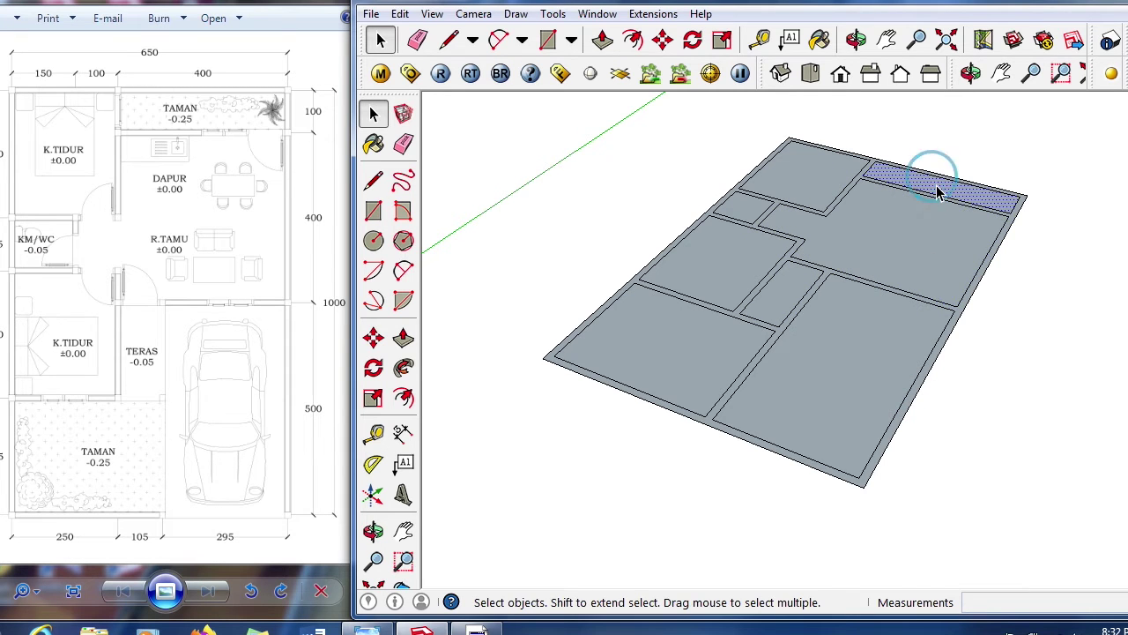
{"action": "right_click", "coordinate": [937, 188]}
{"action": "left_click", "coordinate": [970, 342]}
{"action": "left_click", "coordinate": [824, 174]}
{"action": "right_click", "coordinate": [825, 172]}
{"action": "left_click", "coordinate": [881, 323]}
- Select the bathroom floor with its bounding edges and make it a separate group
{"action": "left_click", "coordinate": [743, 208]}
{"action": "right_click", "coordinate": [748, 211]}
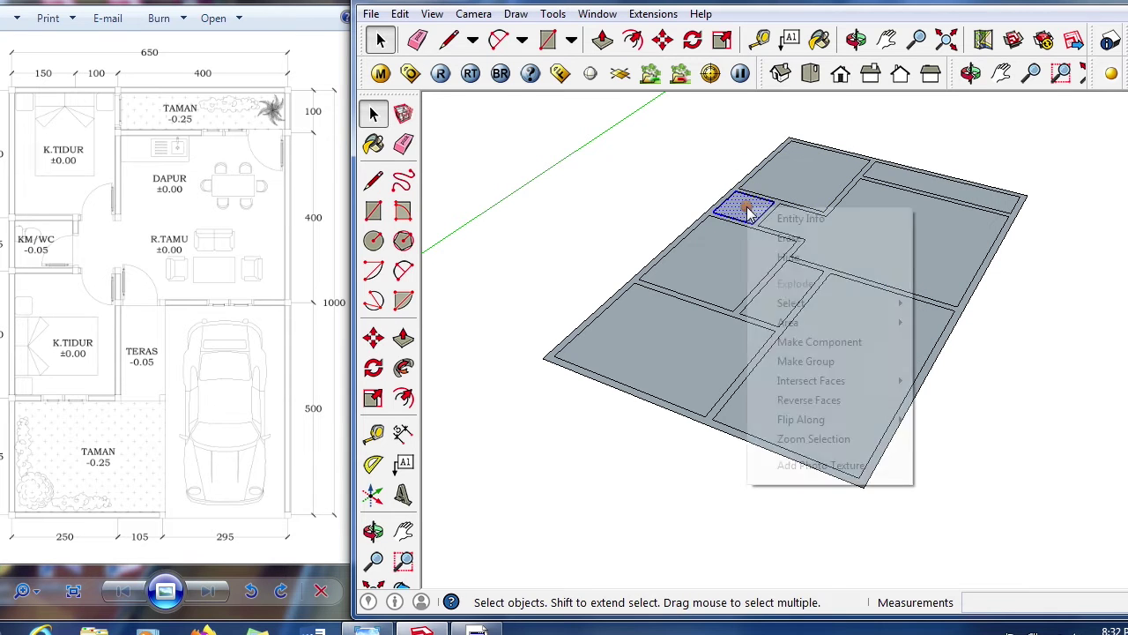
{"action": "left_click", "coordinate": [798, 360]}
- Check the new floor groups by selecting the bedrooms, living area, bathroom, gardens and carport one after another
{"action": "left_click", "coordinate": [754, 262]}
{"action": "left_click", "coordinate": [869, 240]}
{"action": "left_click", "coordinate": [798, 166]}
{"action": "left_click", "coordinate": [743, 209]}
{"action": "left_click", "coordinate": [673, 323]}
{"action": "left_click", "coordinate": [795, 378]}
{"action": "left_click", "coordinate": [947, 232]}
{"action": "left_click", "coordinate": [952, 189]}
{"action": "left_click", "coordinate": [881, 240]}
{"action": "left_click", "coordinate": [857, 341]}
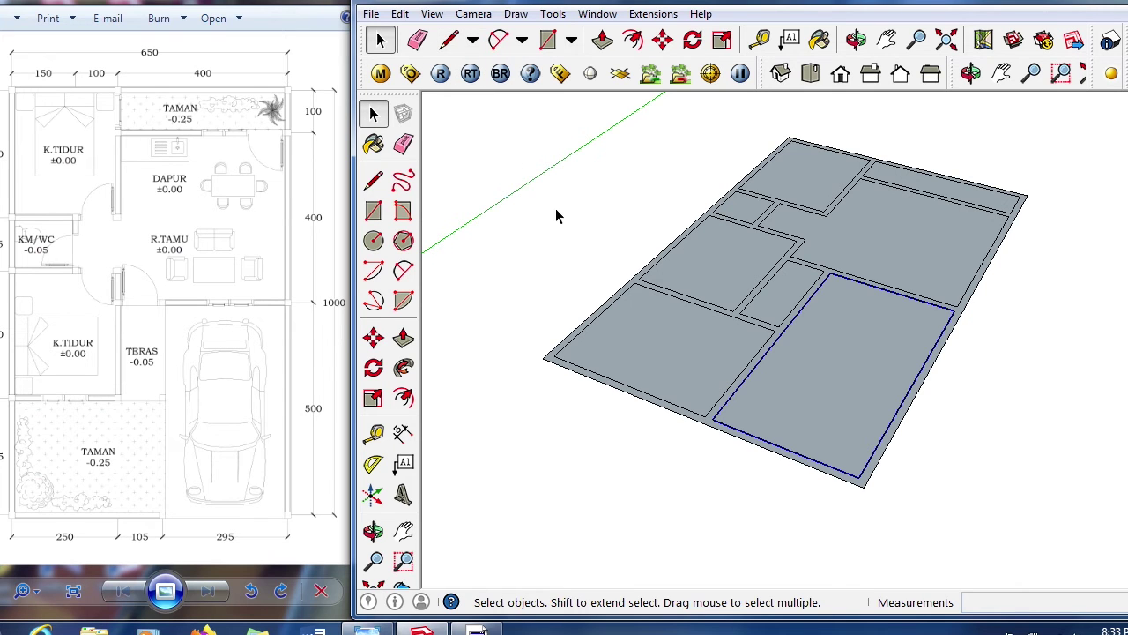
- Review the whole grouped plan and select the living area, front bedroom and rear bedroom floor groups to compare them
{"action": "middle_click_drag", "start_coordinate": [869, 424], "coordinate": [823, 396]}
{"action": "scroll", "coordinate": [1050, 545], "scroll_direction": "down", "scroll_amount": 2}
{"action": "scroll", "coordinate": [1051, 544], "scroll_direction": "down", "scroll_amount": 1}
{"action": "scroll", "coordinate": [972, 439], "scroll_direction": "up", "scroll_amount": 2}
{"action": "scroll", "coordinate": [850, 477], "scroll_direction": "up", "scroll_amount": 1}
{"action": "middle_click_drag", "start_coordinate": [850, 478], "coordinate": [778, 441]}
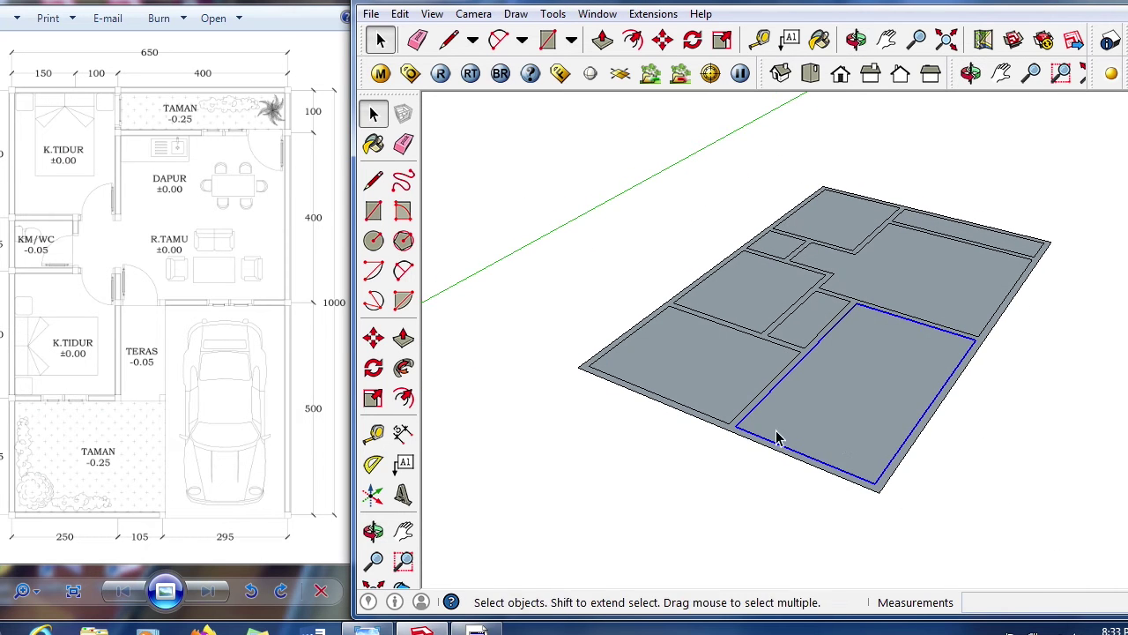
{"action": "middle_click_drag", "start_coordinate": [796, 322], "coordinate": [797, 353]}
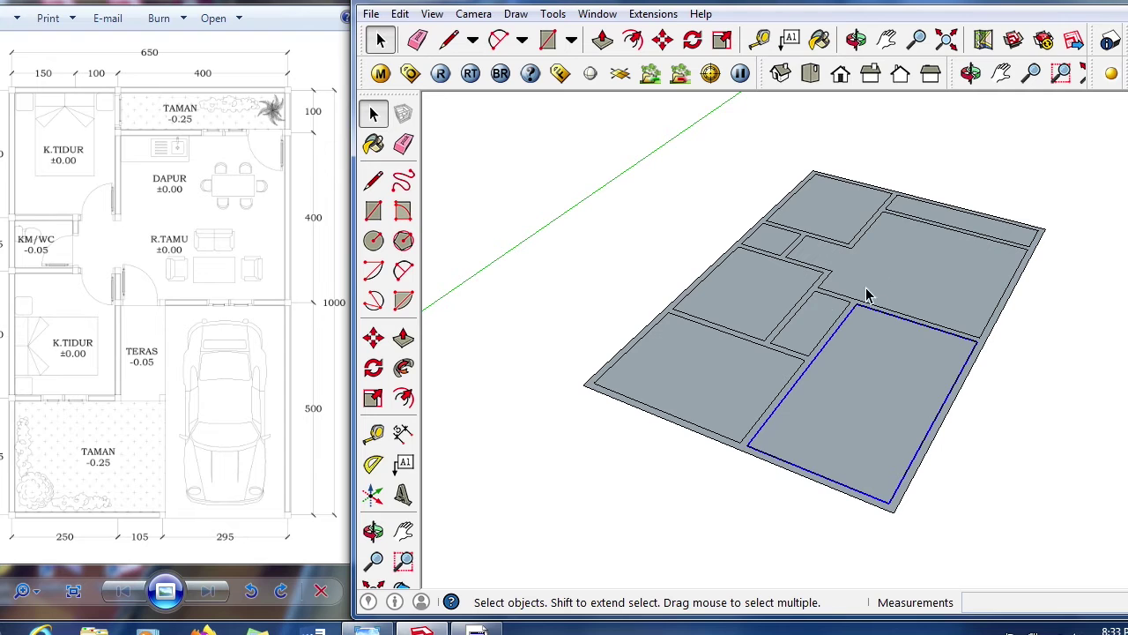
{"action": "left_click", "coordinate": [818, 234]}
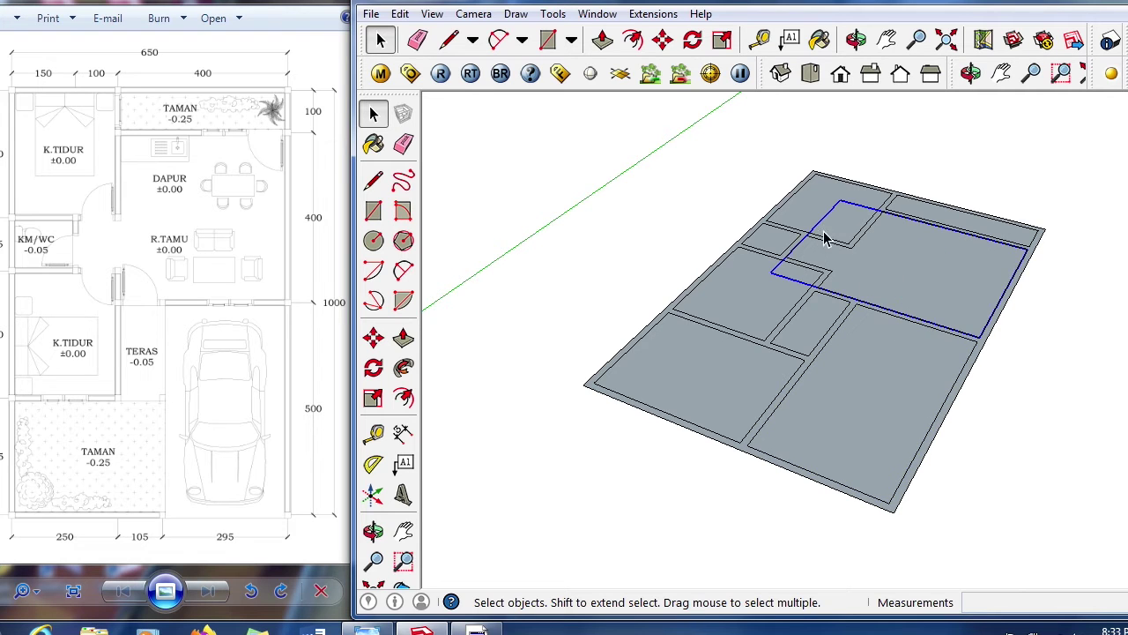
{"action": "left_click", "coordinate": [755, 291]}
{"action": "left_click", "coordinate": [931, 295]}
{"action": "left_click", "coordinate": [824, 210]}
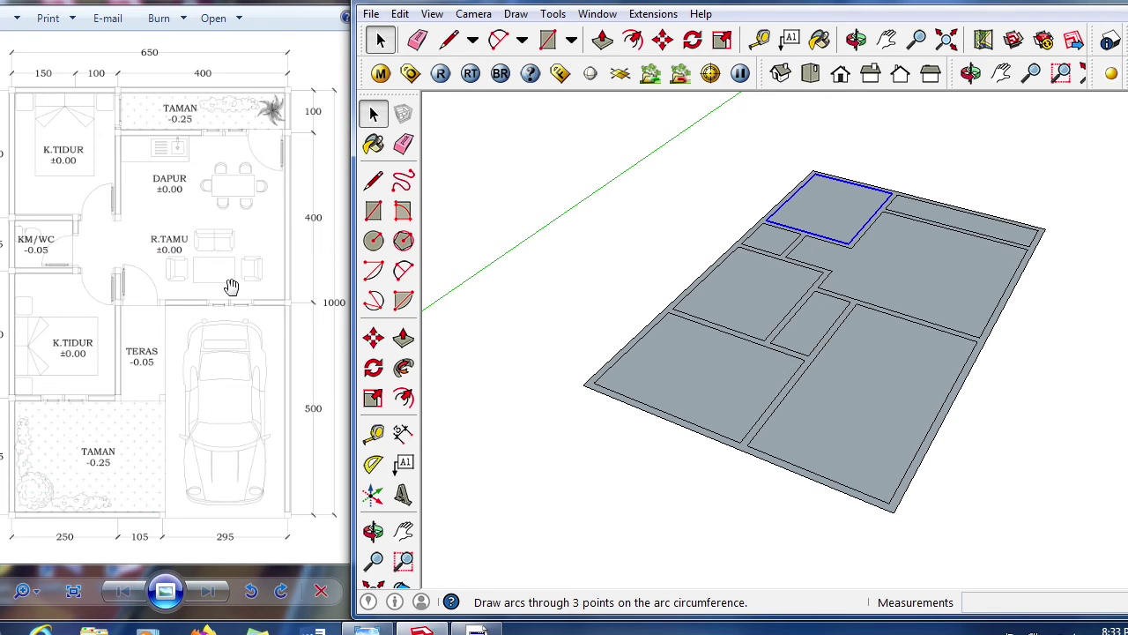
- Select the bathroom floor group and move it 0.05 m straight down along the vertical axis
{"action": "left_click", "coordinate": [776, 247]}
{"action": "scroll", "coordinate": [776, 247], "scroll_direction": "up", "scroll_amount": 2}
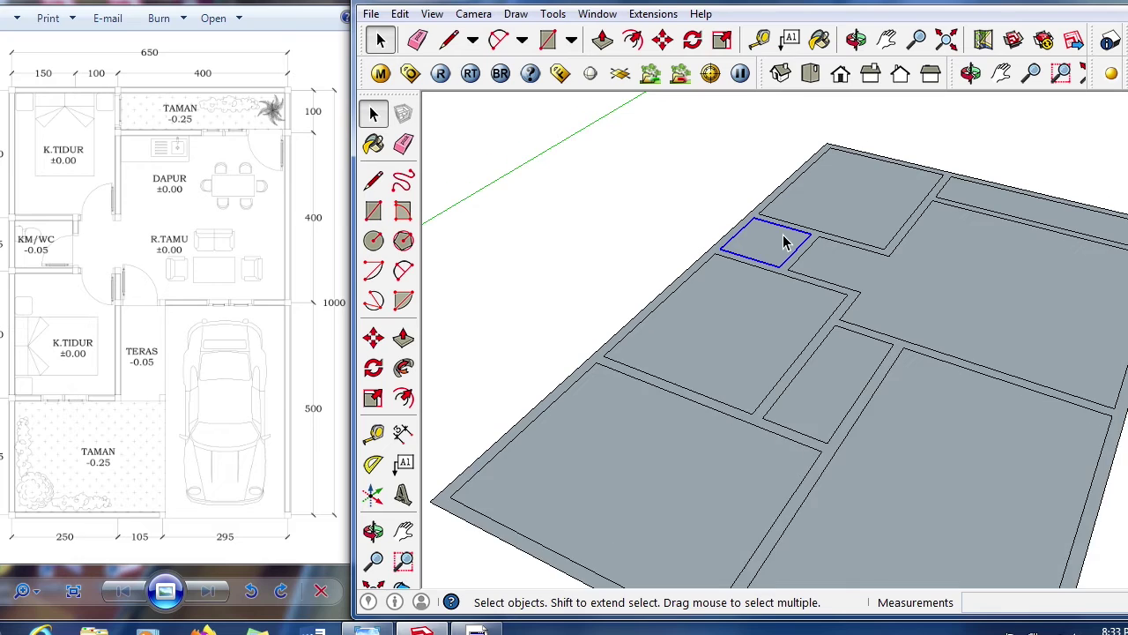
{"action": "scroll", "coordinate": [783, 242], "scroll_direction": "up", "scroll_amount": 1}
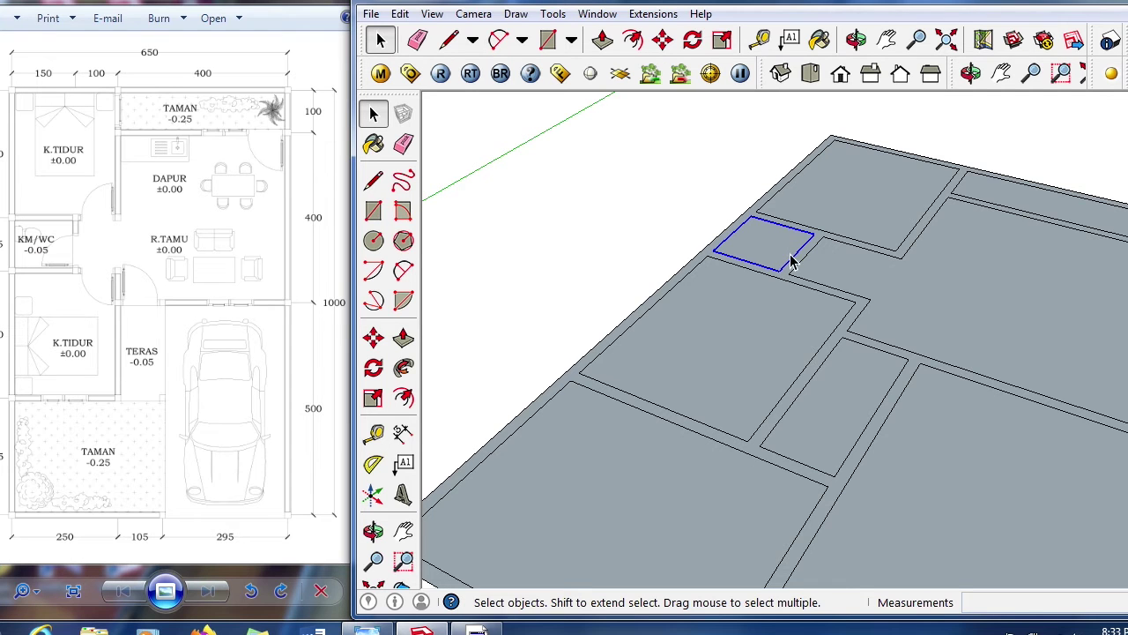
{"action": "left_click", "coordinate": [892, 291]}
{"action": "left_click", "coordinate": [748, 246]}
{"action": "key", "text": "m"}
{"action": "scroll", "coordinate": [763, 251], "scroll_direction": "down", "scroll_amount": 2}
{"action": "left_click", "coordinate": [760, 254]}
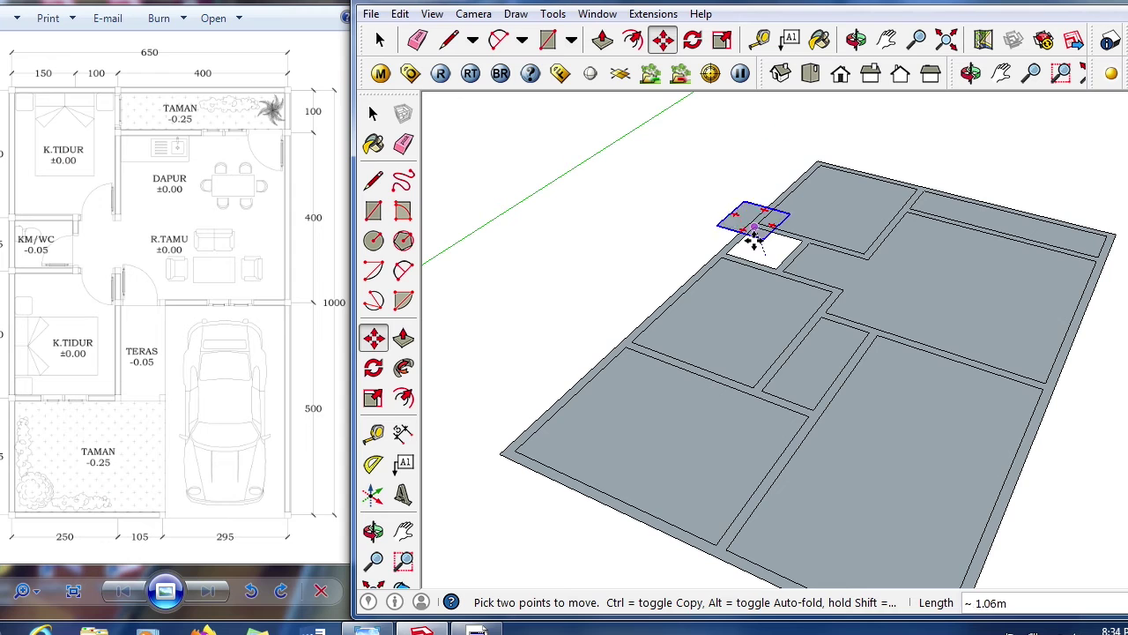
{"action": "scroll", "coordinate": [755, 235], "scroll_direction": "down", "scroll_amount": 4}
{"action": "scroll", "coordinate": [755, 278], "scroll_direction": "down", "scroll_amount": 6}
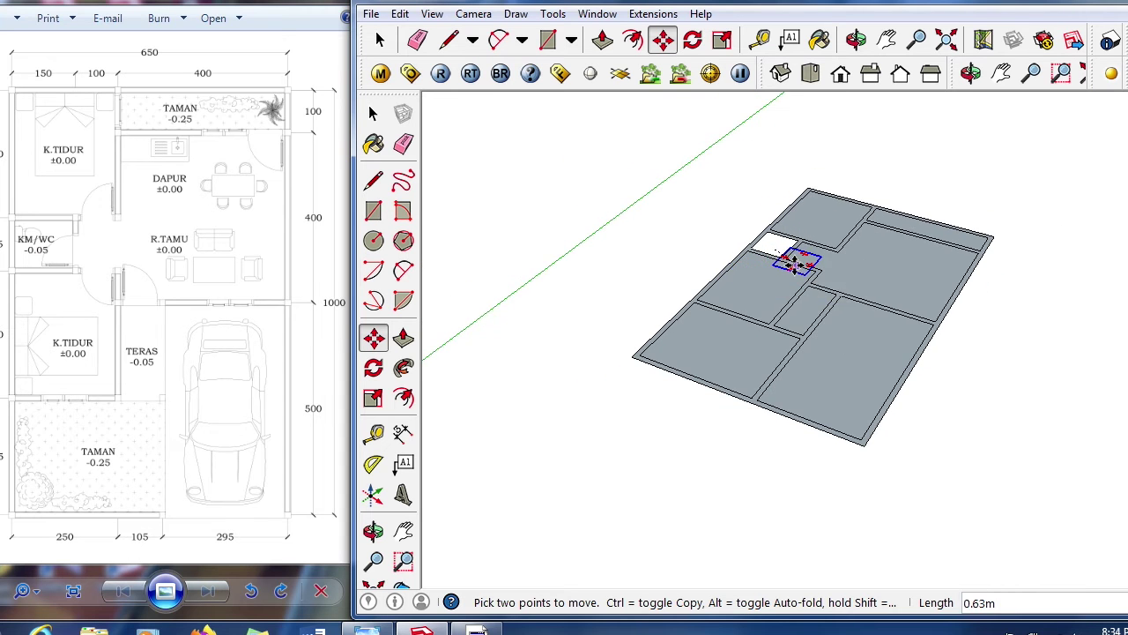
{"action": "left_click", "coordinate": [820, 282]}
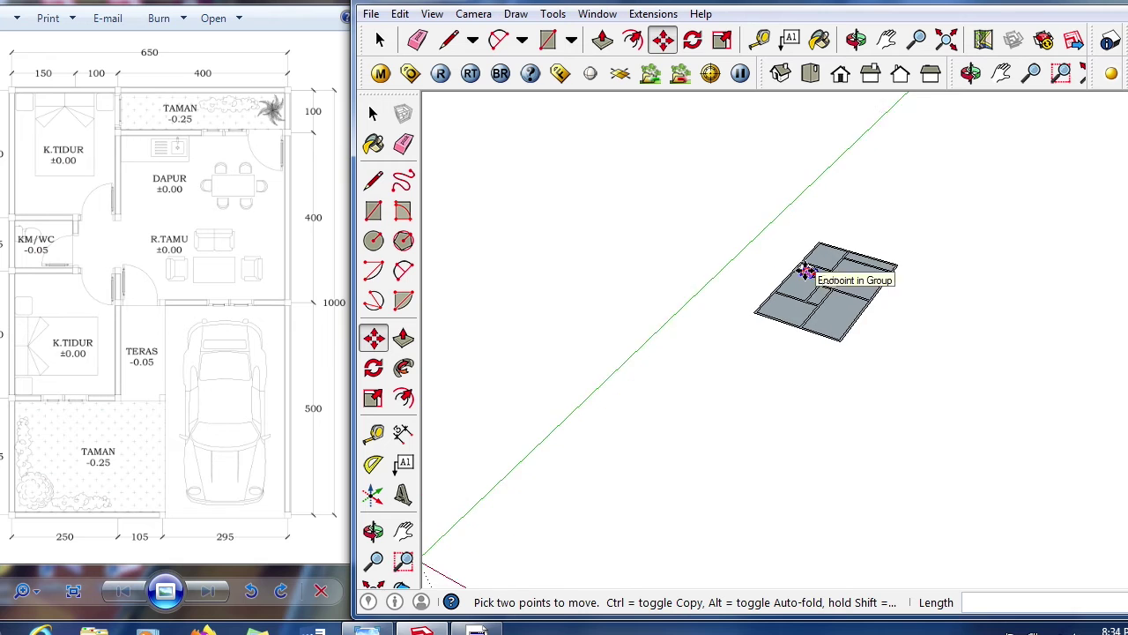
{"action": "scroll", "coordinate": [800, 270], "scroll_direction": "up", "scroll_amount": 8}
{"action": "scroll", "coordinate": [789, 251], "scroll_direction": "up", "scroll_amount": 3}
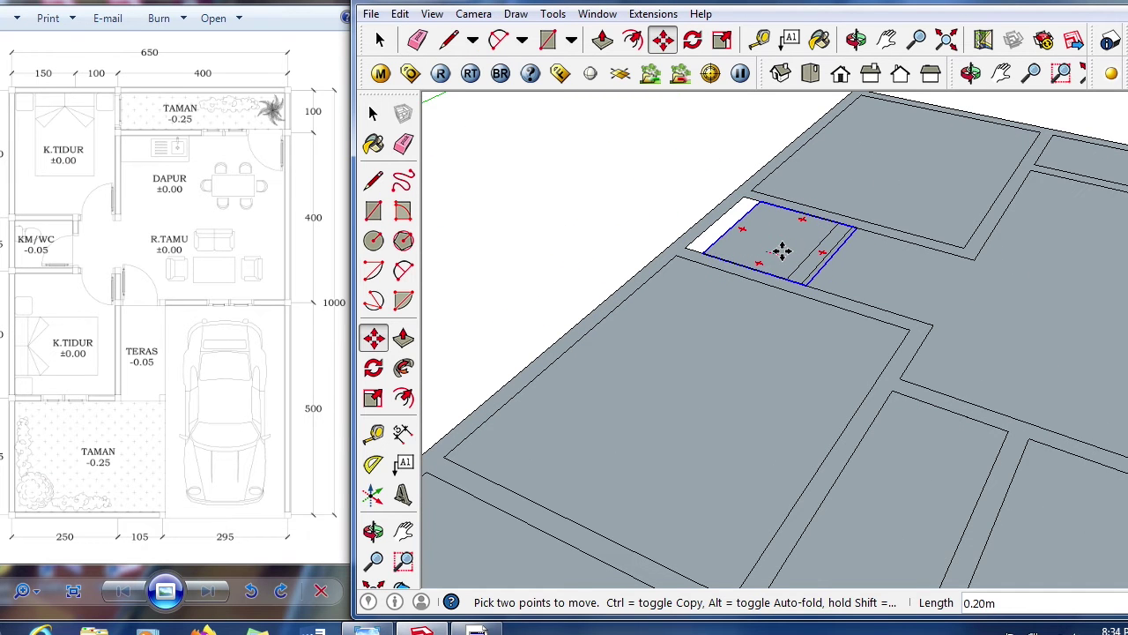
{"action": "scroll", "coordinate": [625, 297], "scroll_direction": "down", "scroll_amount": 6}
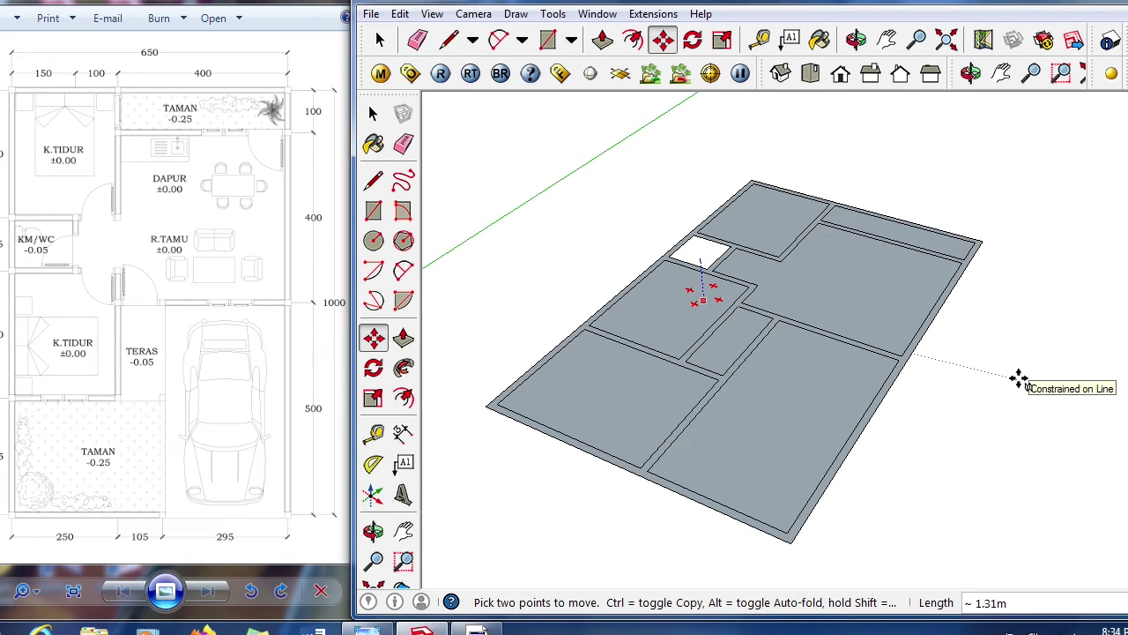
{"action": "type", "text": "0.0"}
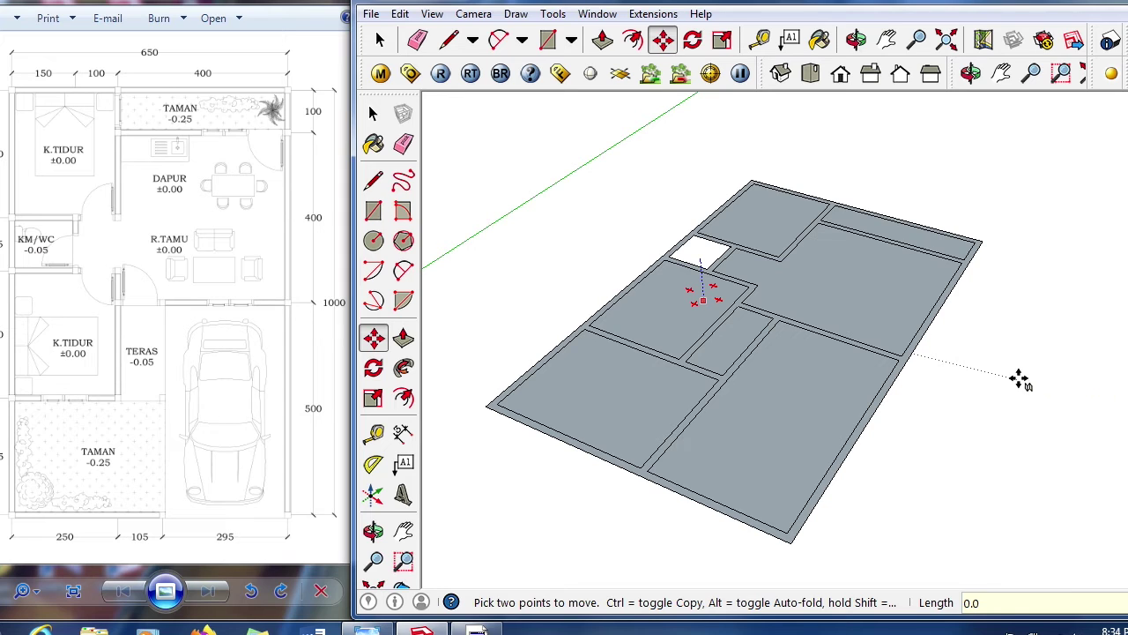
{"action": "type", "text": "5"}
{"action": "key", "text": "Return"}
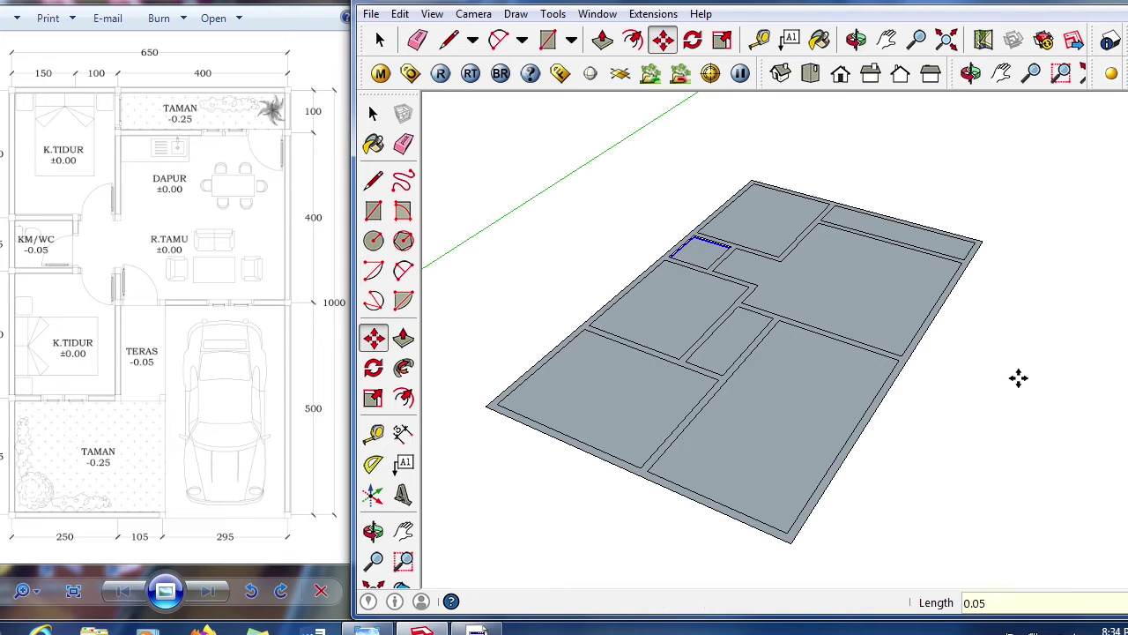
{"action": "key", "text": "space"}
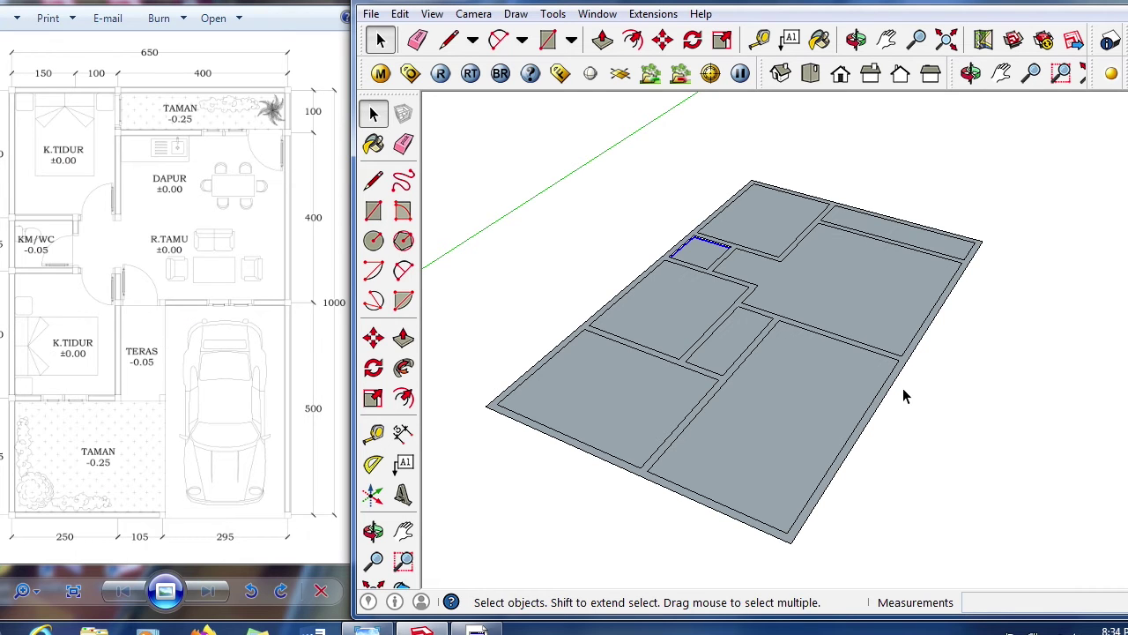
- Move the terrace floor group 0.05 m straight down, aligning its level with the lowered bathroom floor
{"action": "scroll", "coordinate": [653, 322], "scroll_direction": "up", "scroll_amount": 2}
{"action": "mouse_move", "coordinate": [652, 322]}
{"action": "middle_mouse_down"}
{"action": "mouse_move", "coordinate": [667, 410]}
{"action": "mouse_move", "coordinate": [675, 401]}
{"action": "middle_mouse_up"}
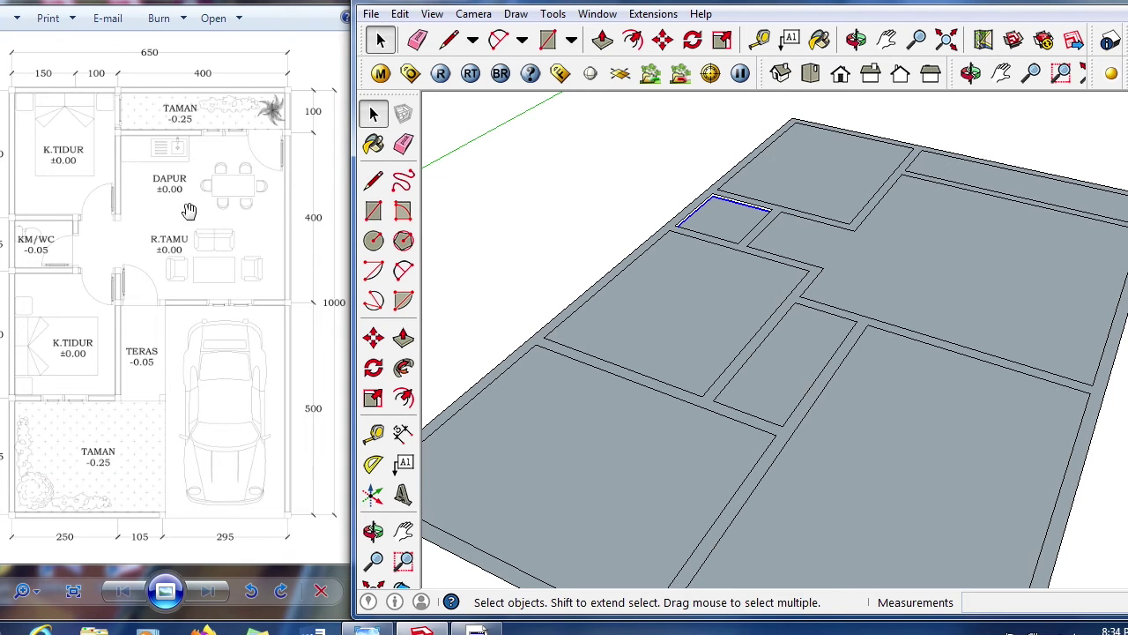
{"action": "scroll", "coordinate": [735, 327], "scroll_direction": "down", "scroll_amount": 3}
{"action": "scroll", "coordinate": [799, 358], "scroll_direction": "up", "scroll_amount": 2}
{"action": "left_click", "coordinate": [798, 355]}
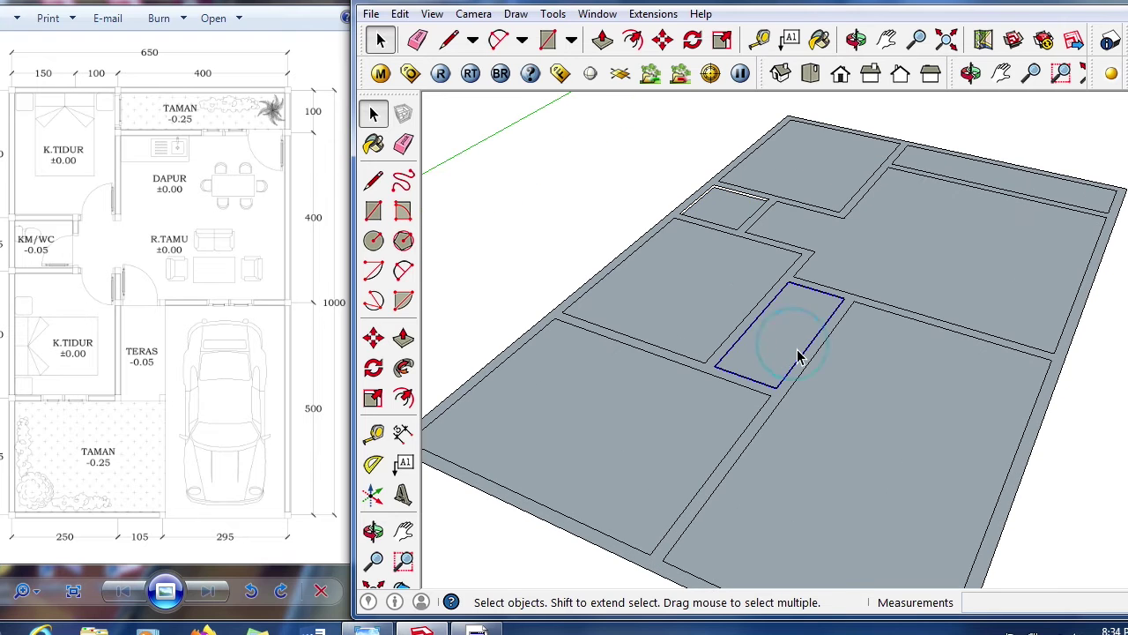
{"action": "key", "text": "m"}
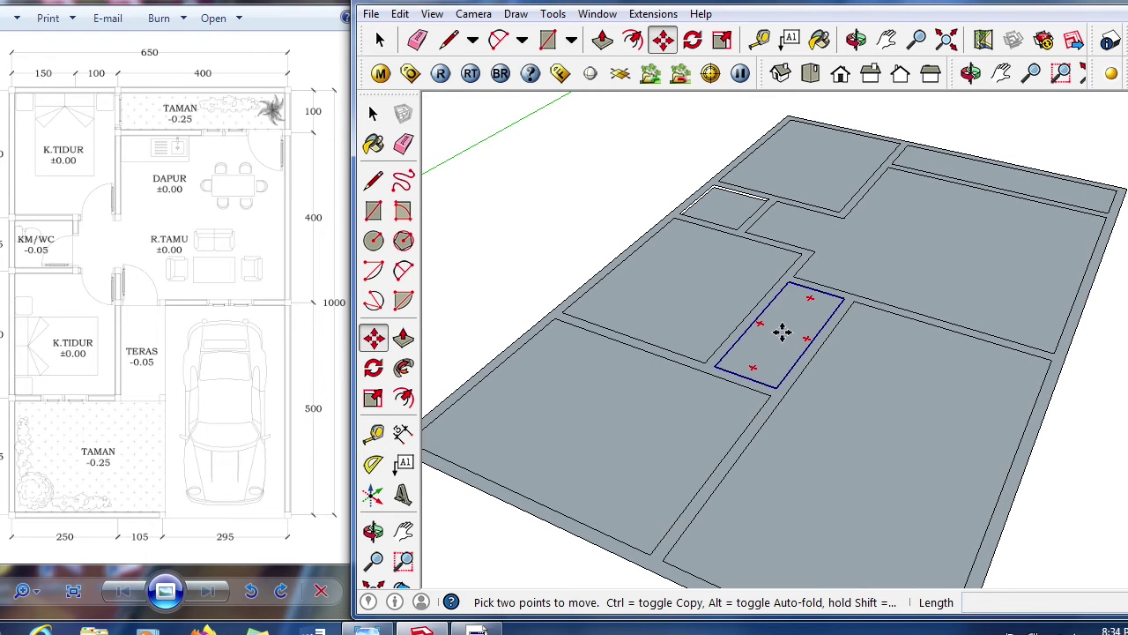
{"action": "left_click", "coordinate": [783, 333]}
{"action": "scroll", "coordinate": [732, 225], "scroll_direction": "up", "scroll_amount": 1}
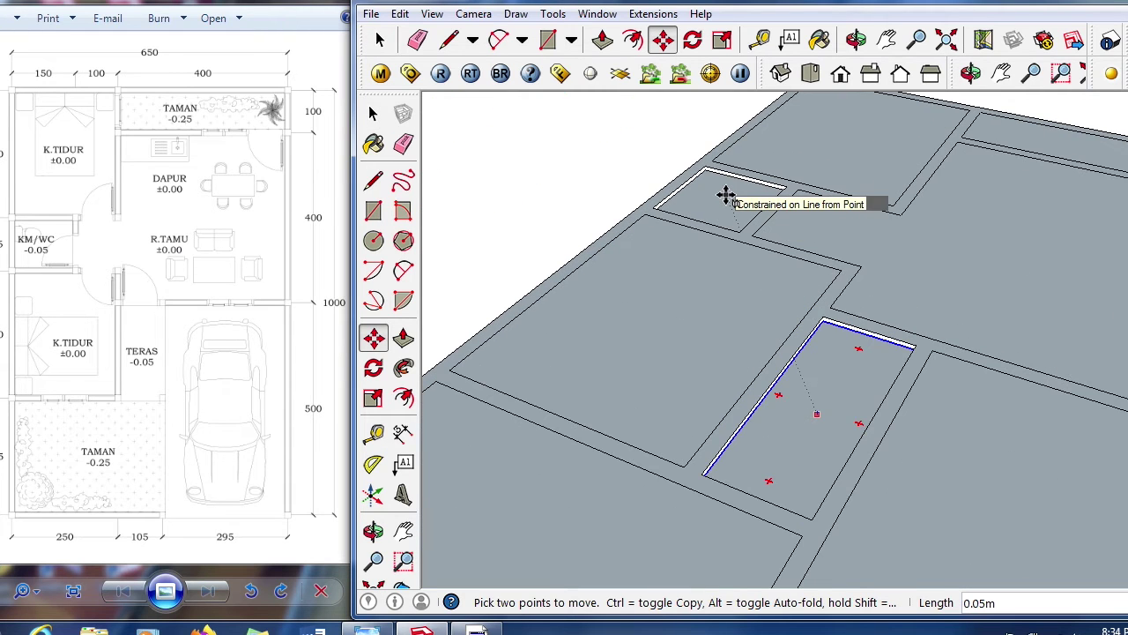
{"action": "scroll", "coordinate": [724, 196], "scroll_direction": "down", "scroll_amount": 5}
{"action": "key", "text": "space"}
- Move the front garden floor group 0.25 m straight down along the vertical axis
{"action": "double_click", "coordinate": [552, 385]}
{"action": "key", "text": "m"}
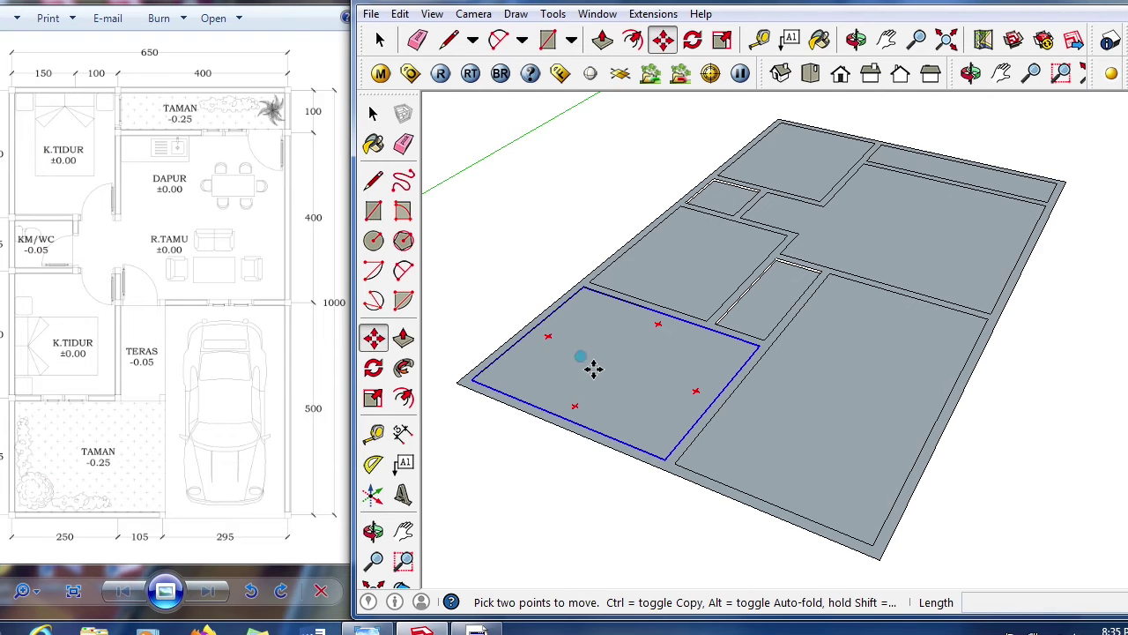
{"action": "left_click", "coordinate": [593, 370]}
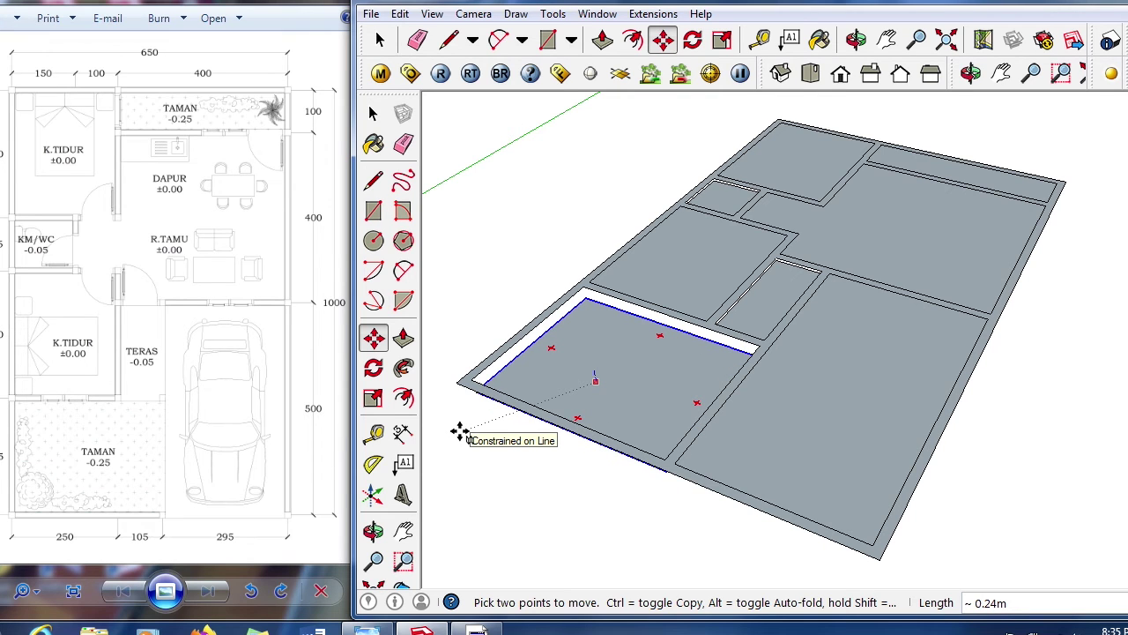
{"action": "type", "text": "0.25"}
{"action": "key", "text": "Return"}
{"action": "key", "text": "space"}
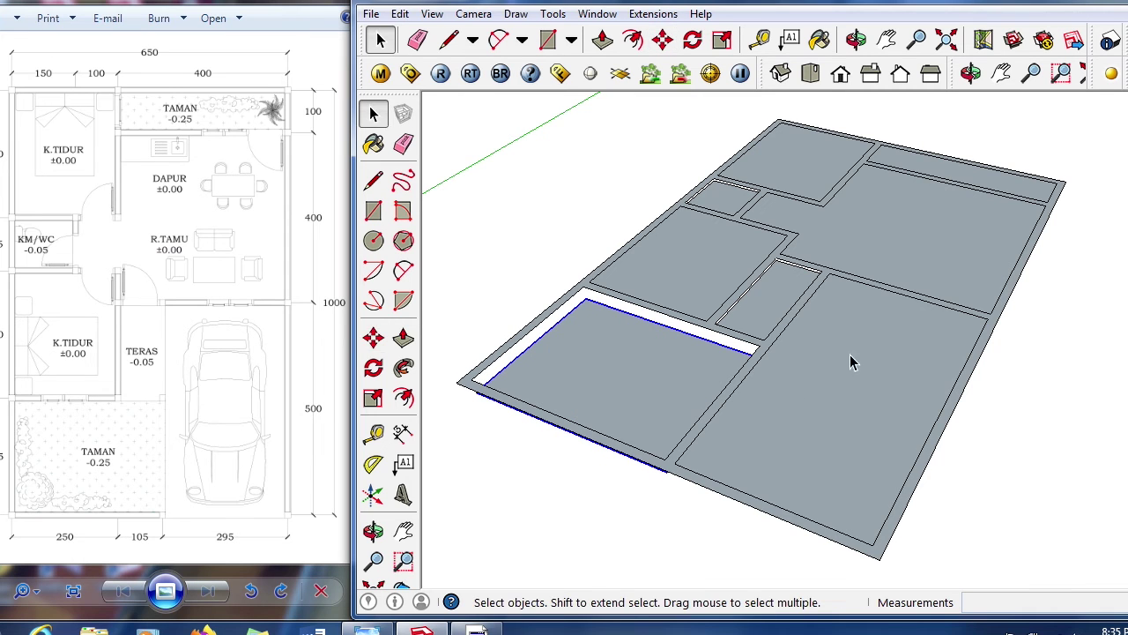
- Lower the back garden floor group by 0.25 m along the vertical axis
{"action": "left_click", "coordinate": [991, 190]}
{"action": "key", "text": "m"}
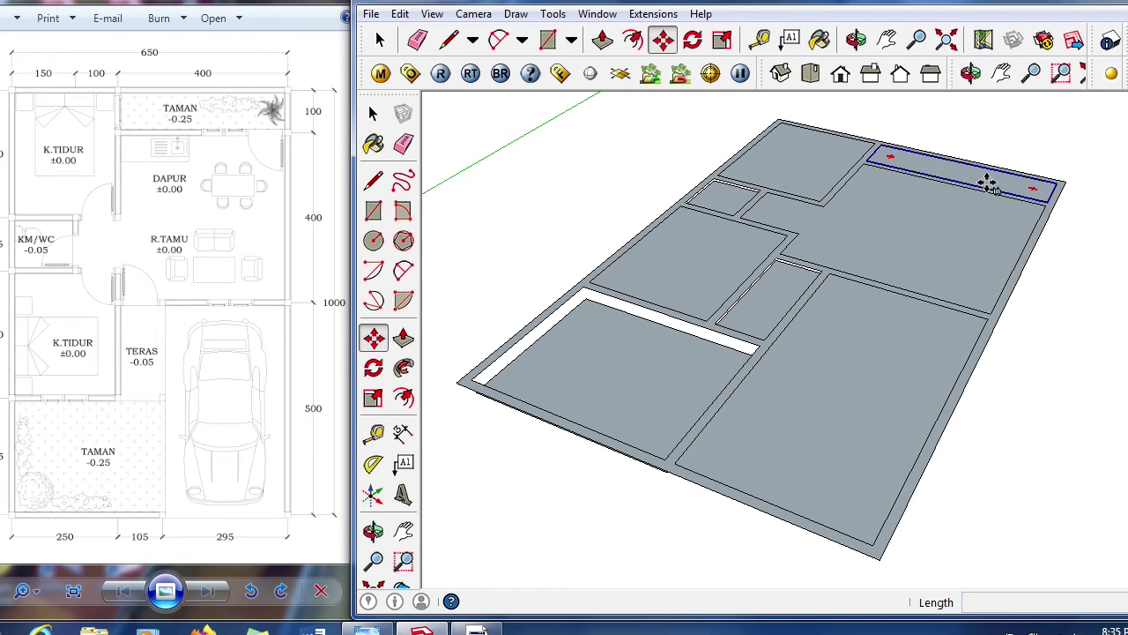
{"action": "left_click", "coordinate": [987, 183]}
{"action": "type", "text": "0.25"}
{"action": "key", "text": "Return"}
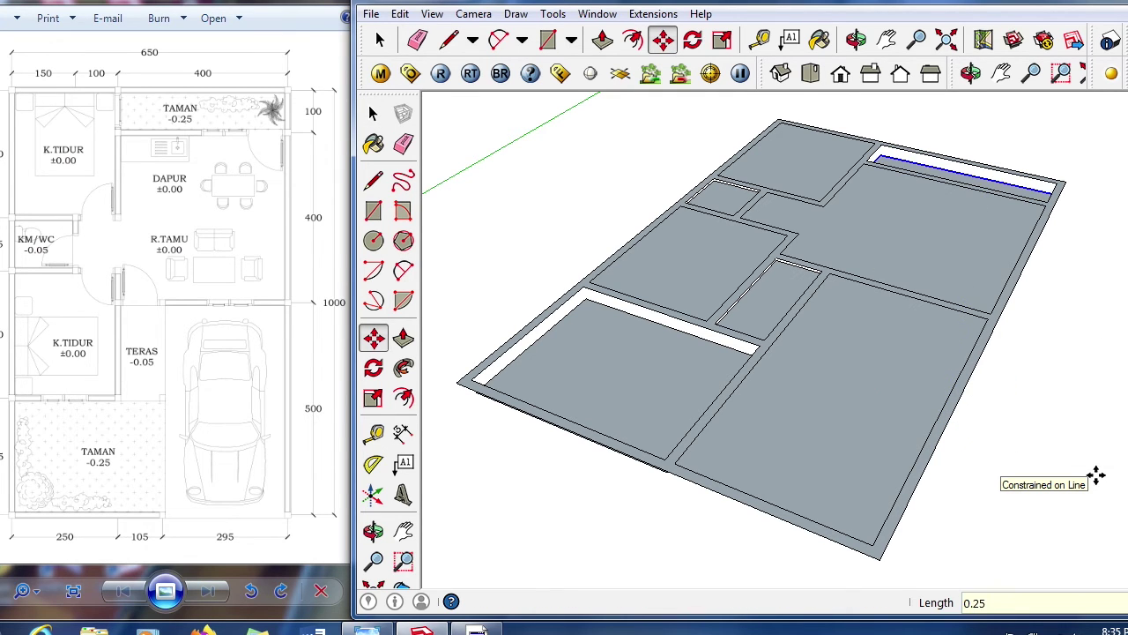
{"action": "key", "text": "space"}
- Select the carport floor group and move it 0.30 m straight down
{"action": "left_click", "coordinate": [836, 378]}
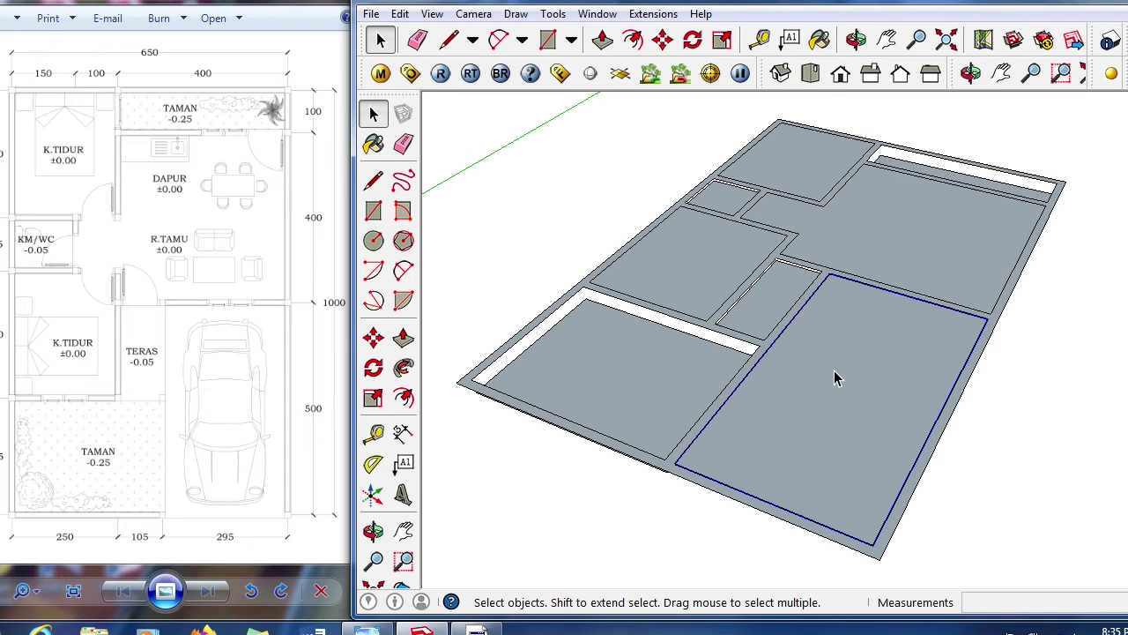
{"action": "left_click", "coordinate": [373, 432]}
{"action": "key", "text": "space"}
{"action": "scroll", "coordinate": [962, 242], "scroll_direction": "down", "scroll_amount": 3}
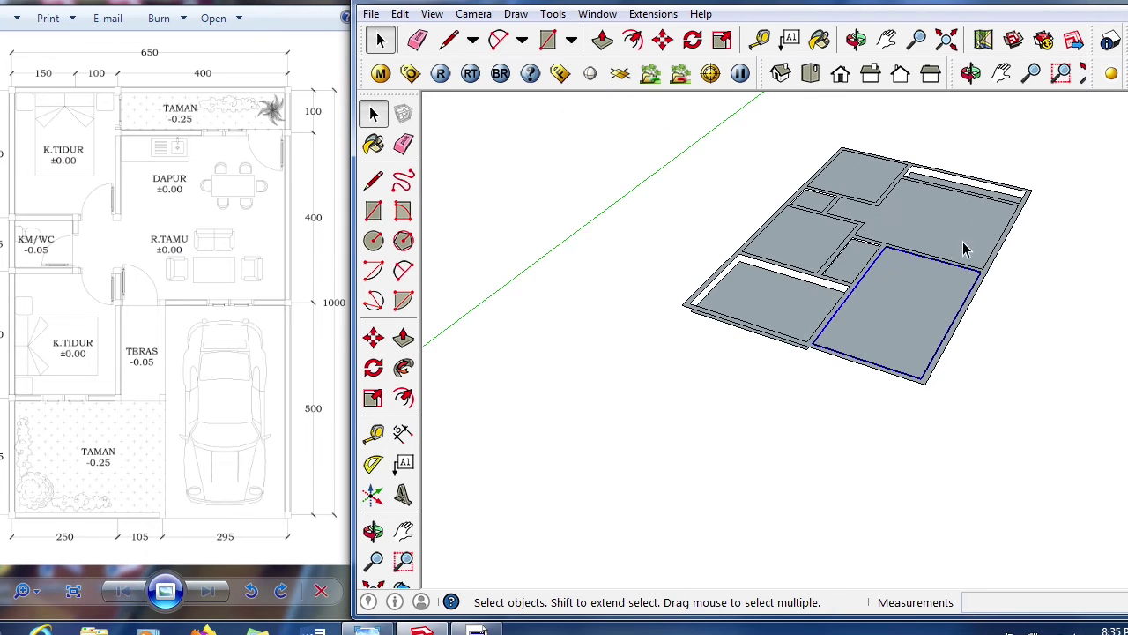
{"action": "scroll", "coordinate": [893, 335], "scroll_direction": "up", "scroll_amount": 3}
{"action": "key", "text": "m"}
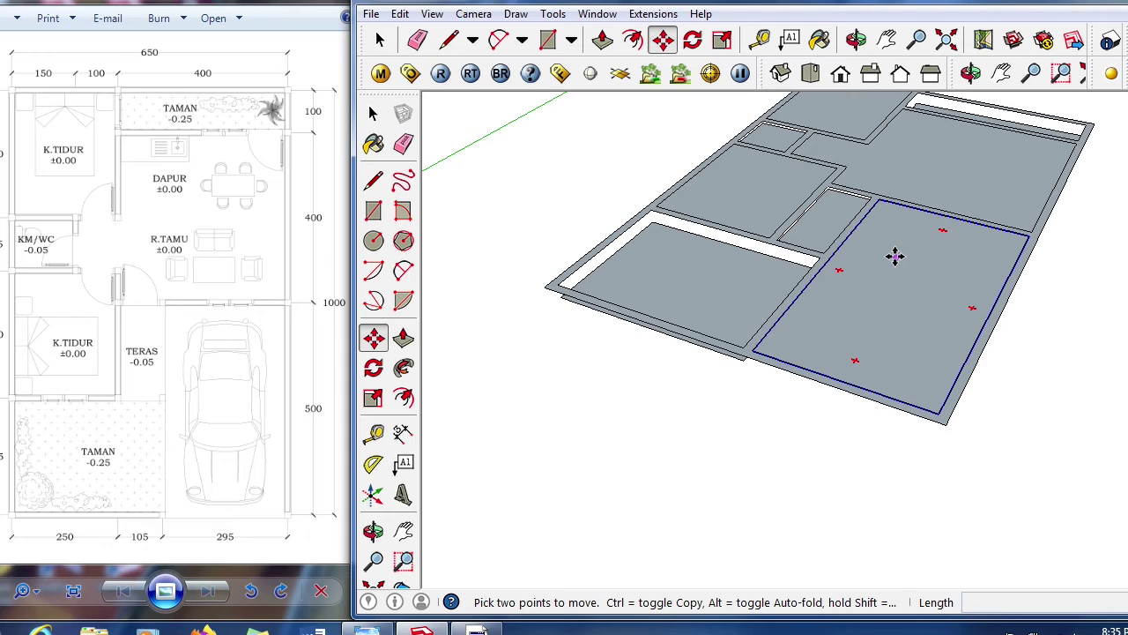
{"action": "left_click", "coordinate": [897, 260]}
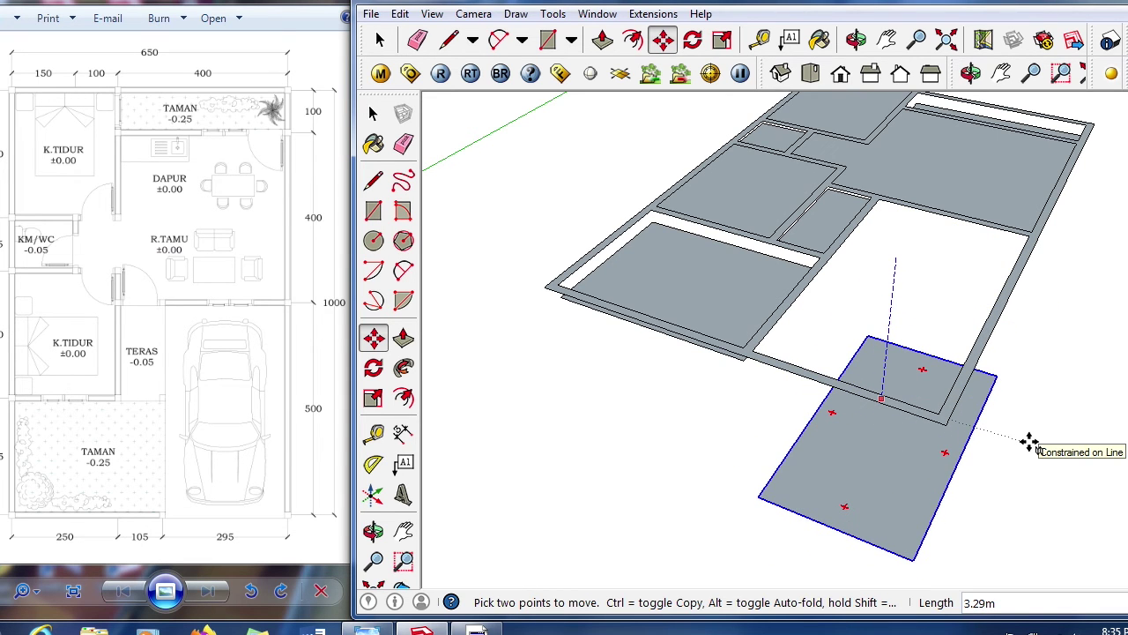
{"action": "type", "text": "0.30"}
{"action": "key", "text": "Return"}
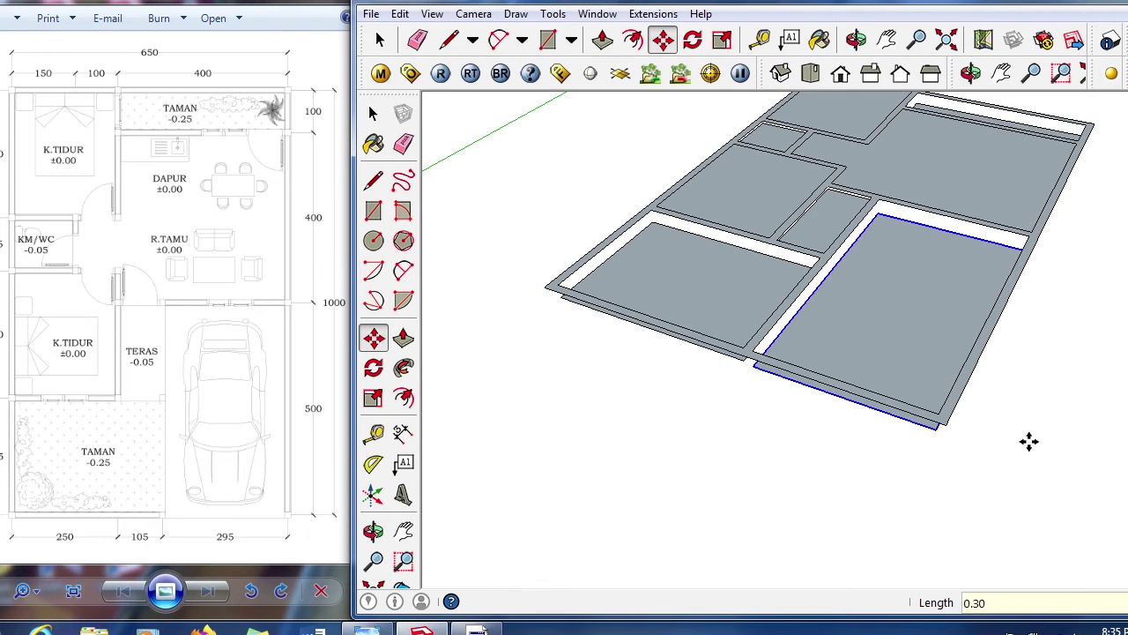
{"action": "key", "text": "space"}
- Examine the level differences of the carport, garden, terrace and bathroom floors against the walls from above and from a low angle
{"action": "scroll", "coordinate": [756, 351], "scroll_direction": "down", "scroll_amount": 3}
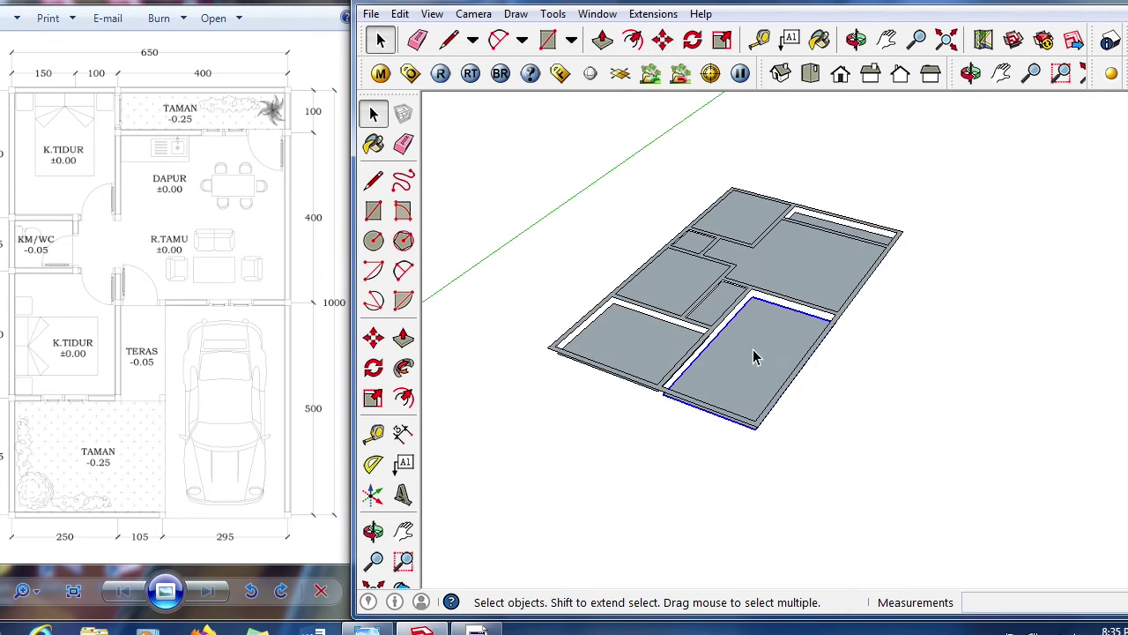
{"action": "mouse_move", "coordinate": [756, 349]}
{"action": "middle_mouse_down"}
{"action": "mouse_move", "coordinate": [726, 347]}
{"action": "mouse_move", "coordinate": [790, 308]}
{"action": "mouse_move", "coordinate": [755, 320]}
{"action": "mouse_move", "coordinate": [752, 338]}
{"action": "middle_mouse_up"}
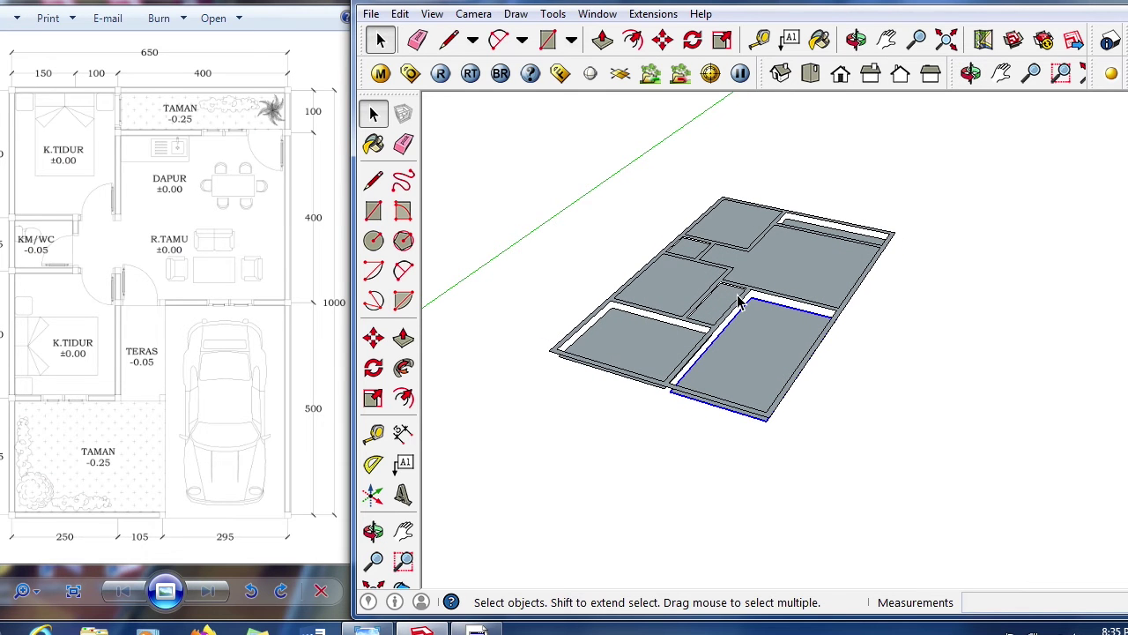
{"action": "scroll", "coordinate": [756, 219], "scroll_direction": "up", "scroll_amount": 3}
{"action": "scroll", "coordinate": [932, 373], "scroll_direction": "down", "scroll_amount": 2}
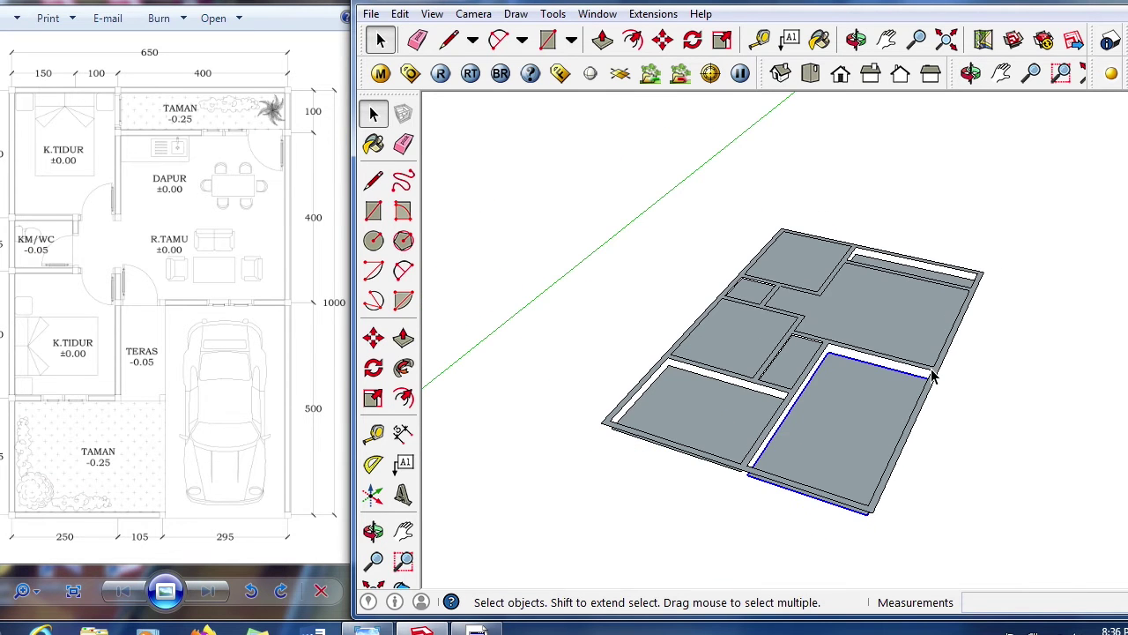
{"action": "scroll", "coordinate": [864, 436], "scroll_direction": "up", "scroll_amount": 2}
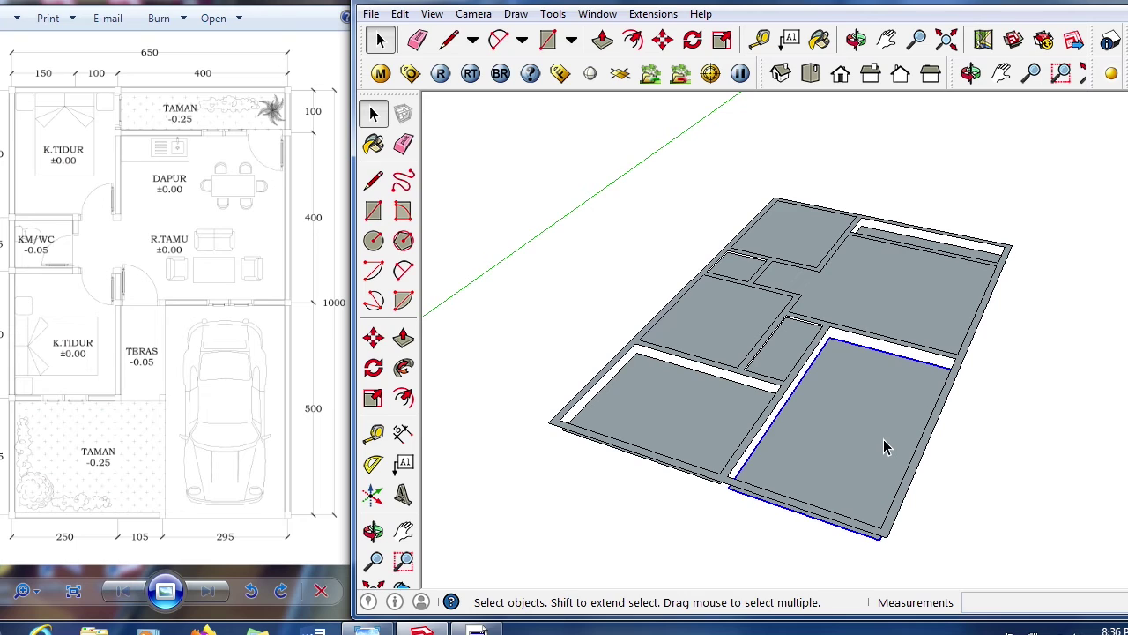
{"action": "left_click", "coordinate": [694, 430]}
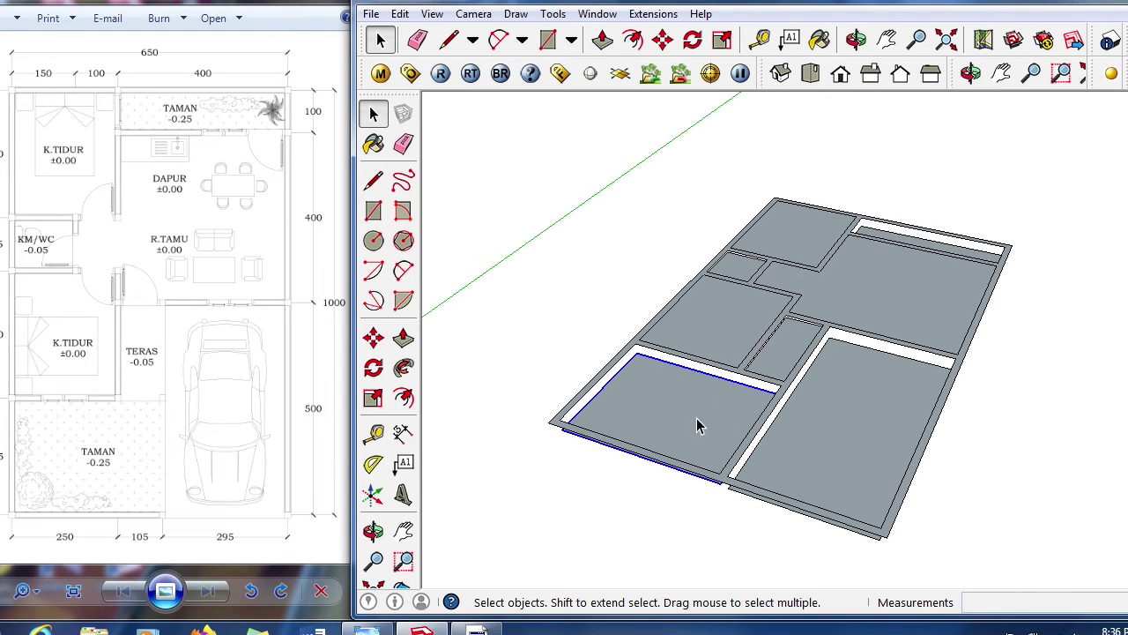
{"action": "scroll", "coordinate": [808, 358], "scroll_direction": "down", "scroll_amount": 2}
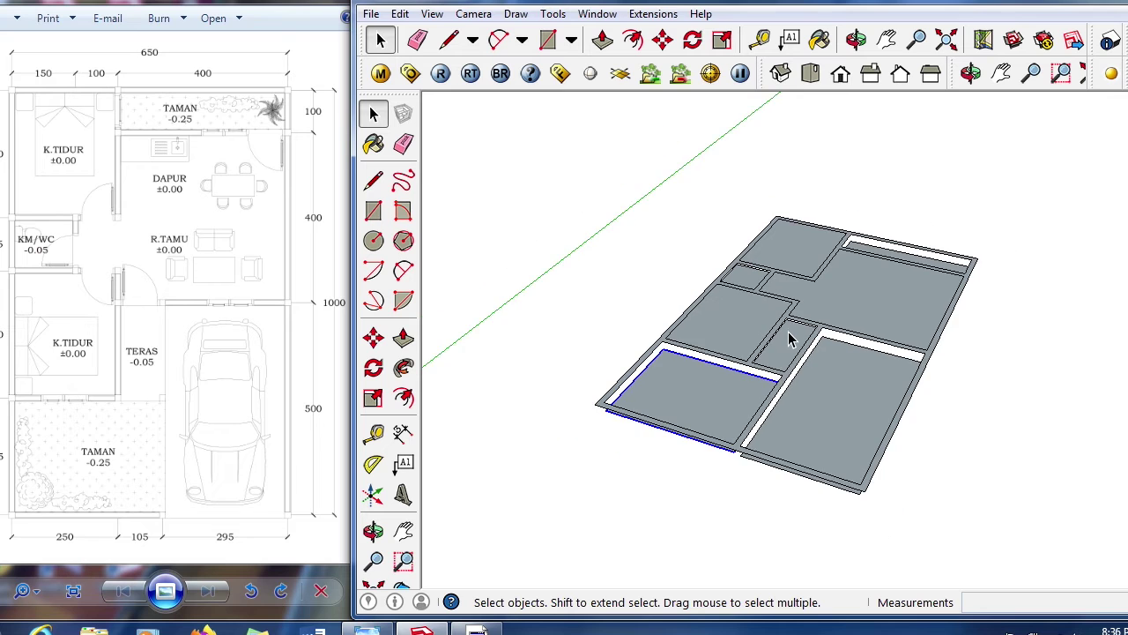
{"action": "scroll", "coordinate": [672, 340], "scroll_direction": "up", "scroll_amount": 2}
{"action": "left_click", "coordinate": [629, 290]}
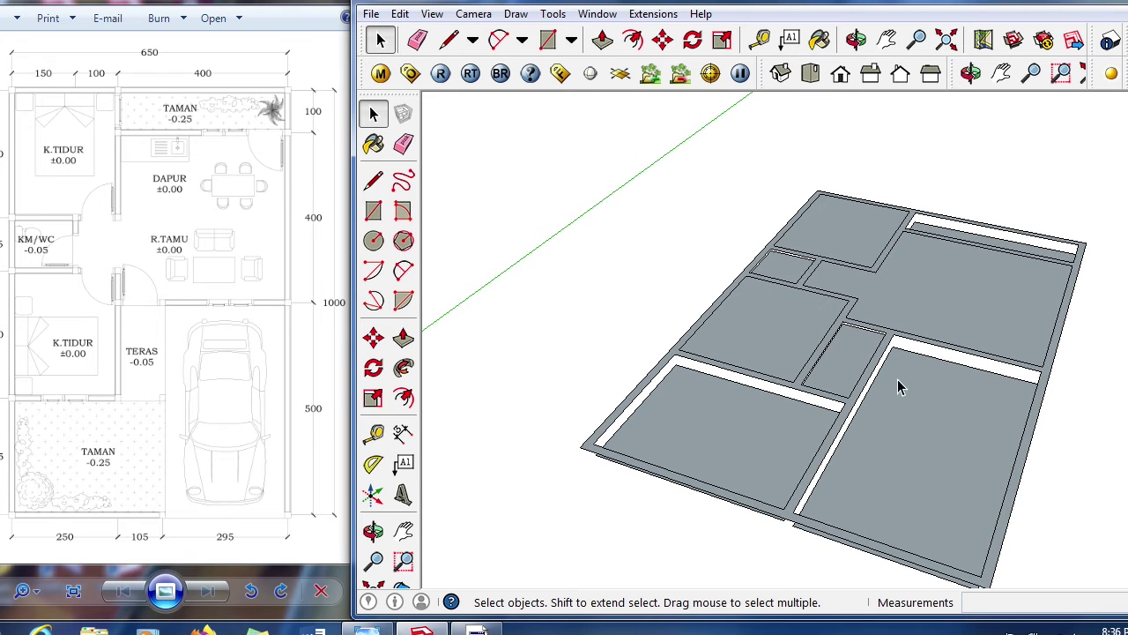
{"action": "middle_click_drag", "start_coordinate": [930, 393], "coordinate": [894, 280]}
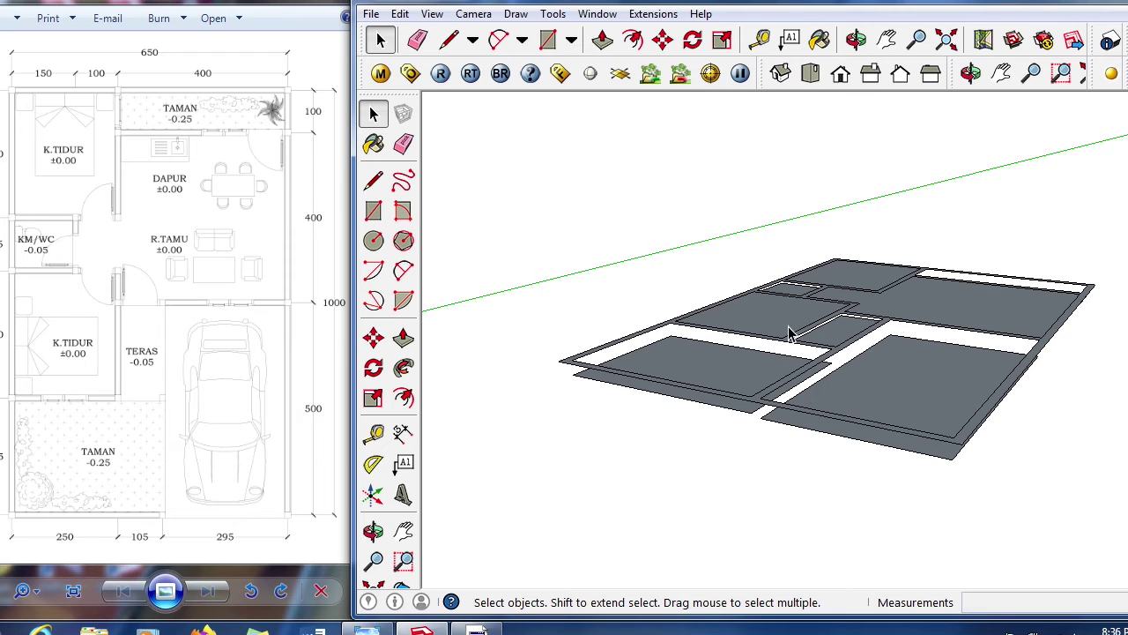
{"action": "scroll", "coordinate": [747, 399], "scroll_direction": "up", "scroll_amount": 1}
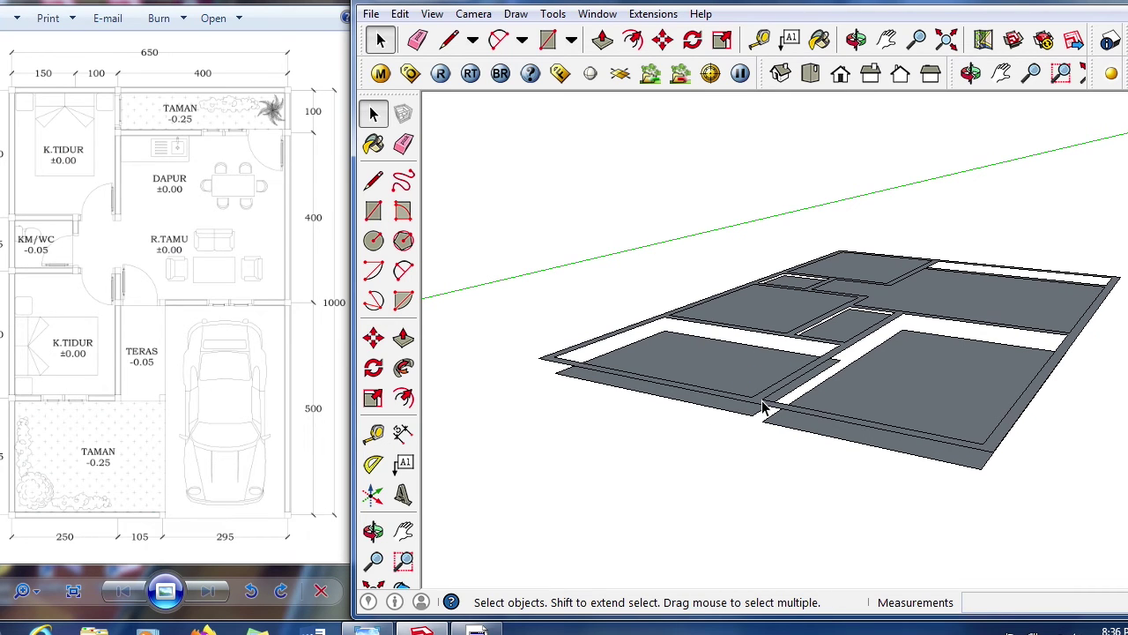
{"action": "double_click", "coordinate": [763, 406]}
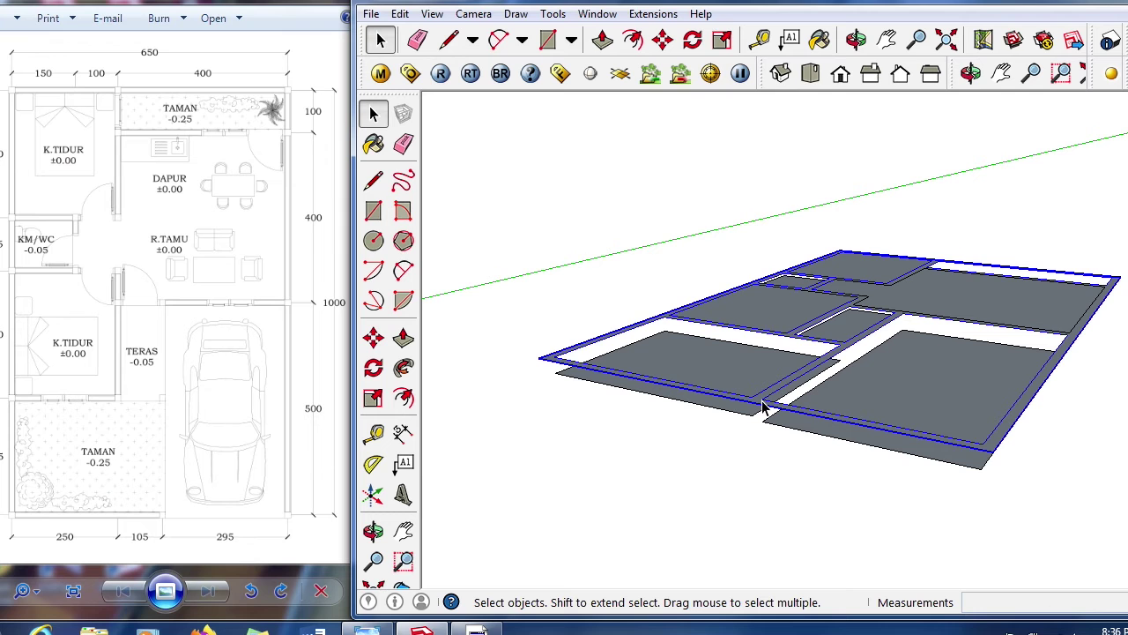
{"action": "double_click", "coordinate": [761, 405]}
{"action": "middle_click_drag", "start_coordinate": [1049, 346], "coordinate": [952, 433]}
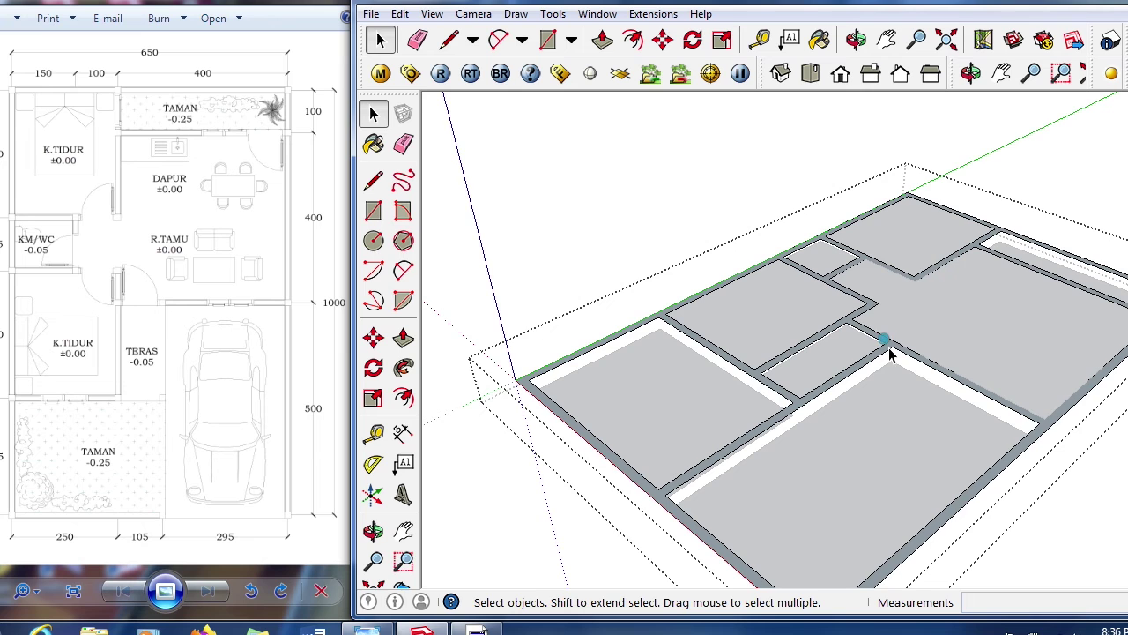
{"action": "scroll", "coordinate": [891, 352], "scroll_direction": "up", "scroll_amount": 5}
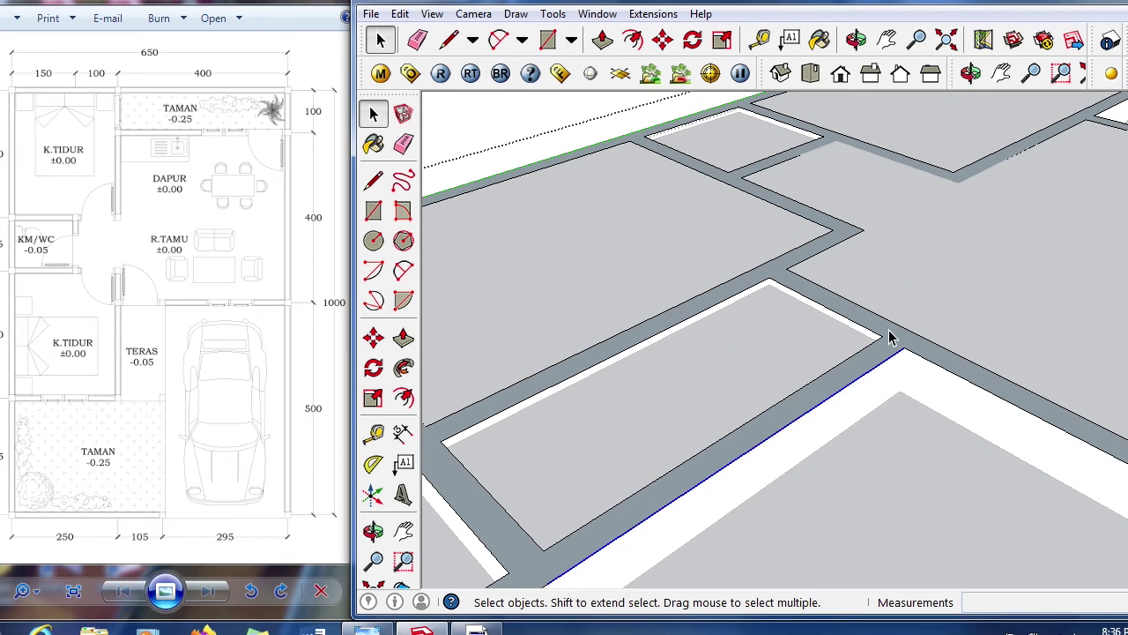
{"action": "triple_click", "coordinate": [889, 336]}
{"action": "scroll", "coordinate": [1020, 247], "scroll_direction": "down", "scroll_amount": 3}
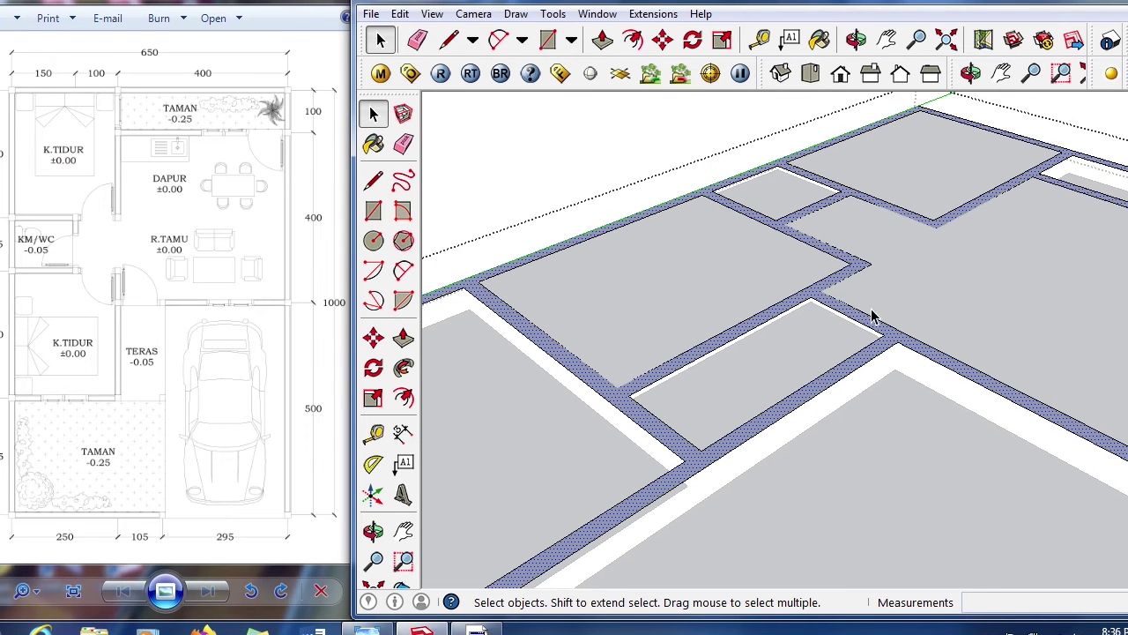
{"action": "middle_click_drag", "start_coordinate": [670, 277], "coordinate": [756, 360]}
{"action": "left_click", "coordinate": [966, 254]}
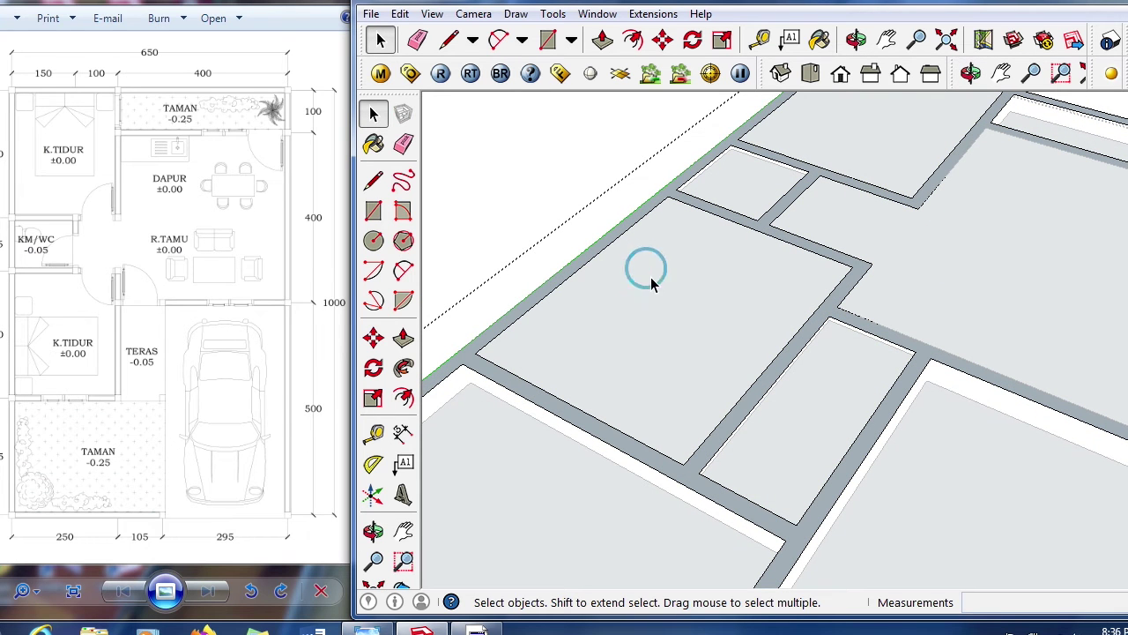
{"action": "left_click", "coordinate": [743, 295]}
{"action": "key", "text": "Escape"}
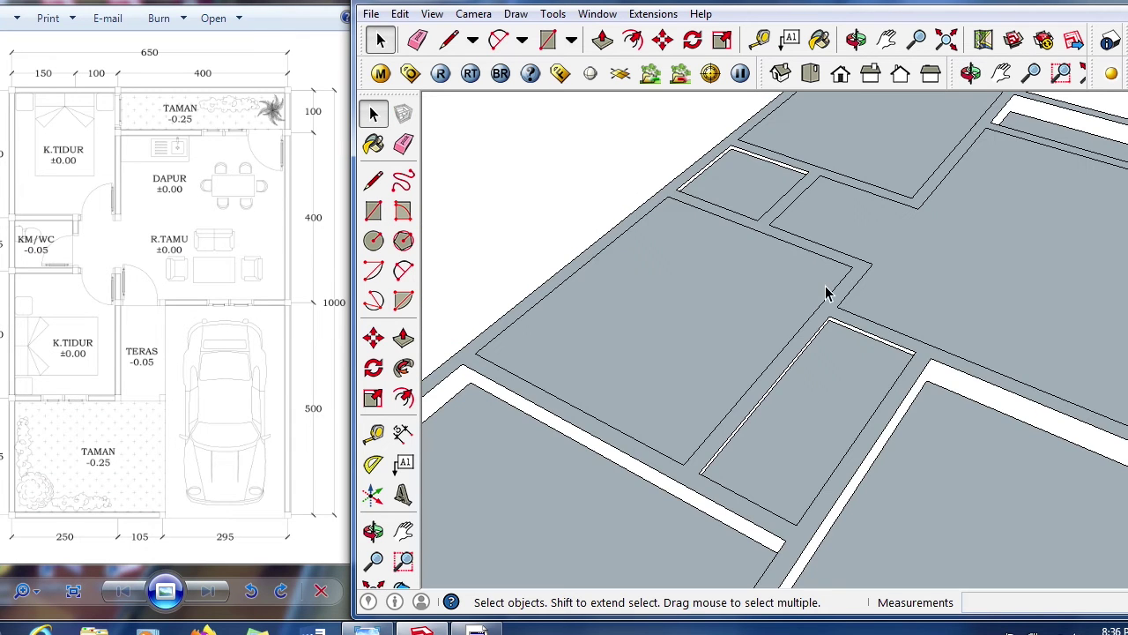
- Open the walls group for editing and select its connected wall face to check its extent across the plan
{"action": "left_click", "coordinate": [838, 308]}
{"action": "double_click", "coordinate": [834, 309]}
{"action": "triple_click", "coordinate": [833, 304]}
{"action": "left_click", "coordinate": [834, 311]}
{"action": "scroll", "coordinate": [846, 317], "scroll_direction": "down", "scroll_amount": 3}
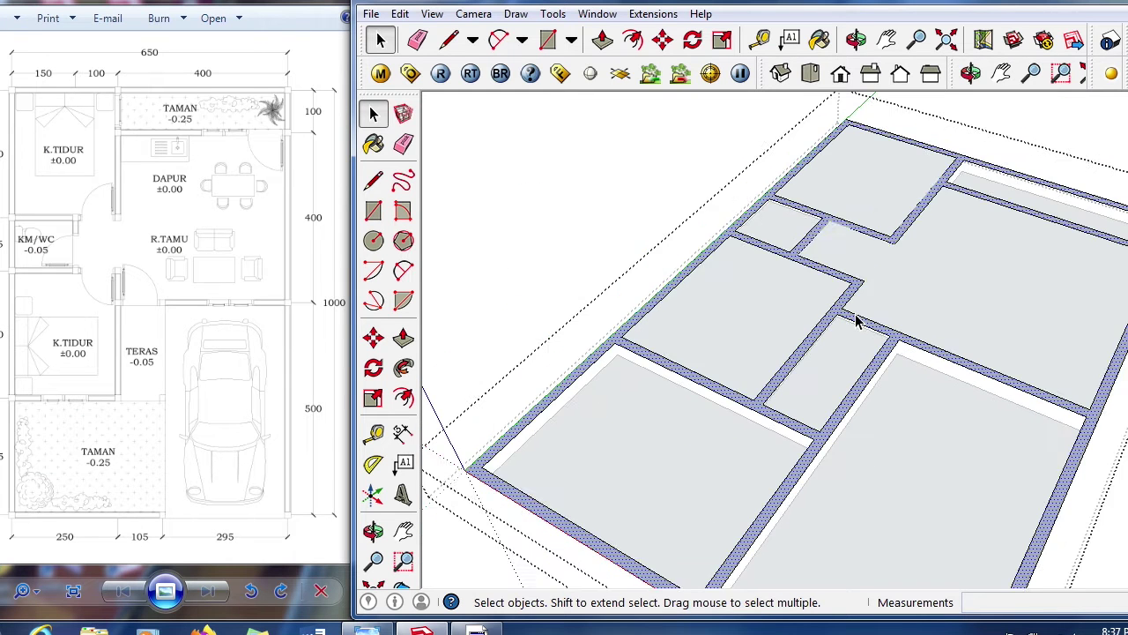
{"action": "middle_click_drag", "start_coordinate": [807, 411], "coordinate": [793, 340]}
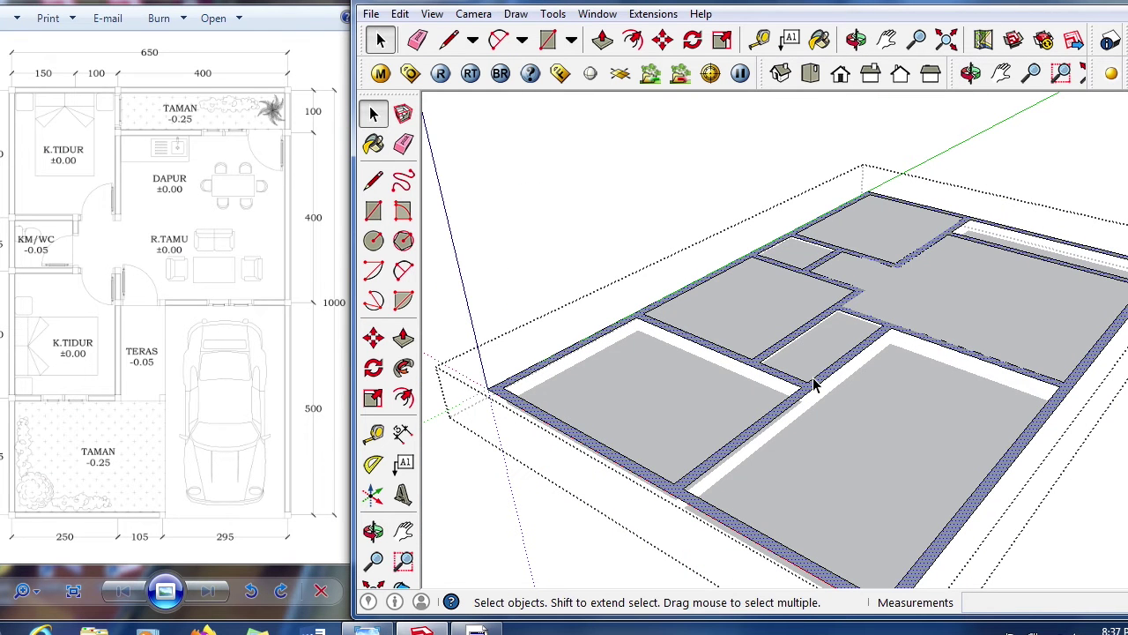
{"action": "scroll", "coordinate": [992, 316], "scroll_direction": "down", "scroll_amount": 5}
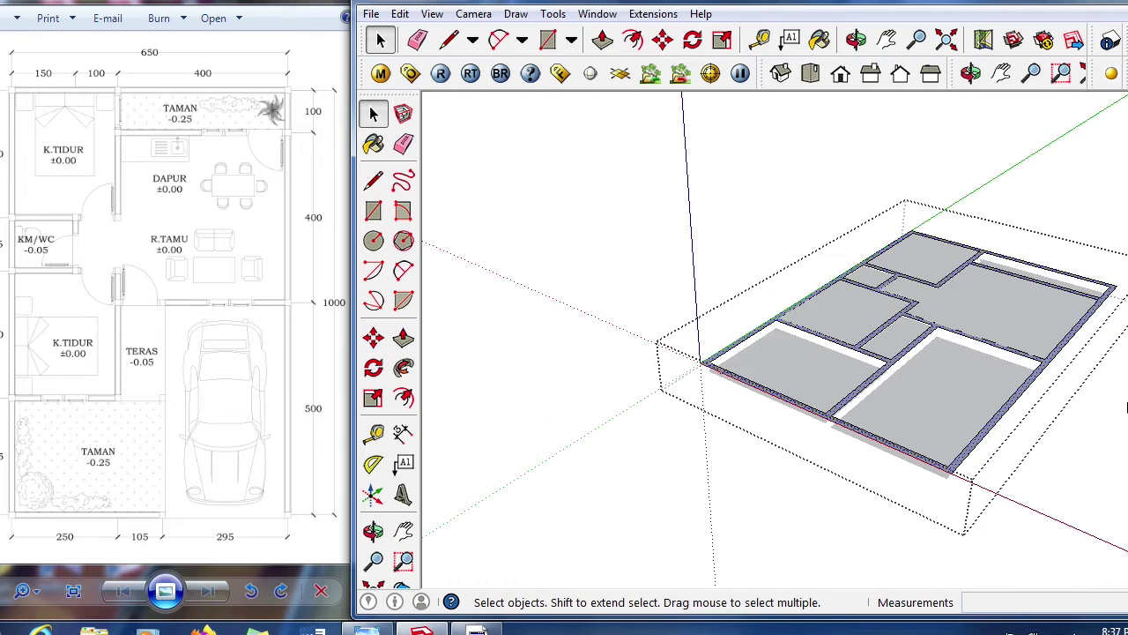
{"action": "left_click", "coordinate": [1035, 394]}
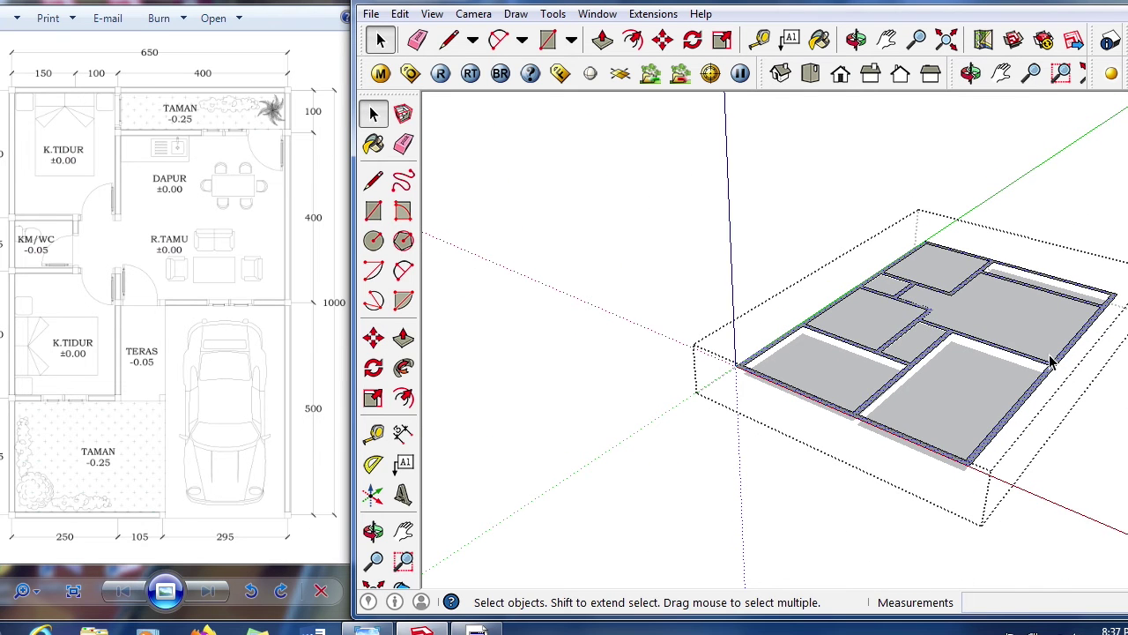
{"action": "scroll", "coordinate": [1049, 346], "scroll_direction": "up", "scroll_amount": 3}
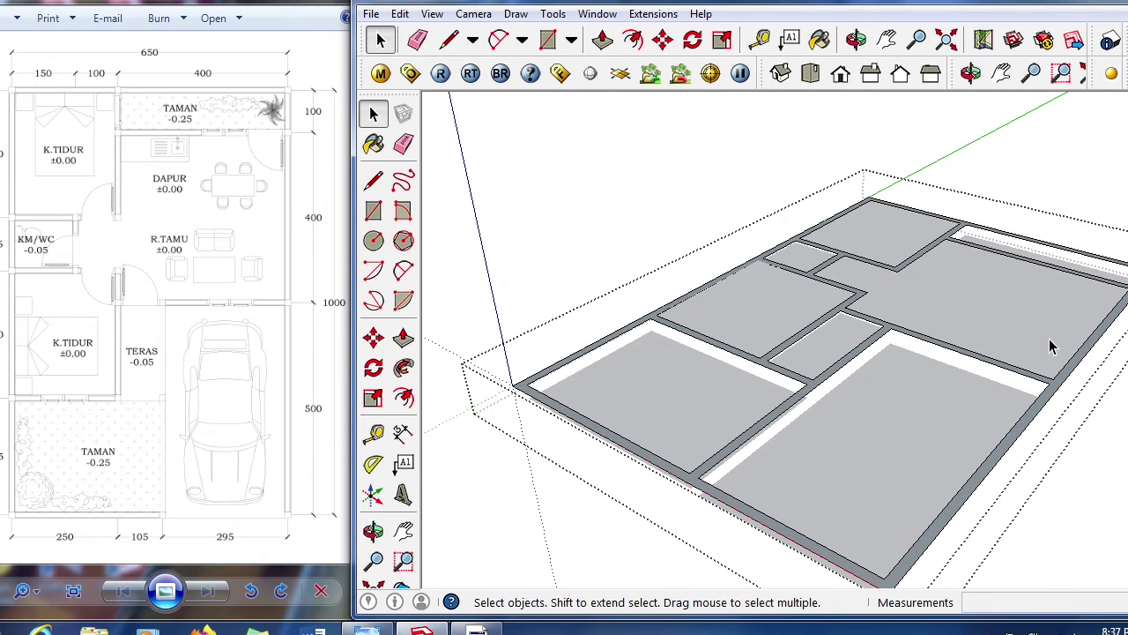
{"action": "scroll", "coordinate": [593, 353], "scroll_direction": "up", "scroll_amount": 1}
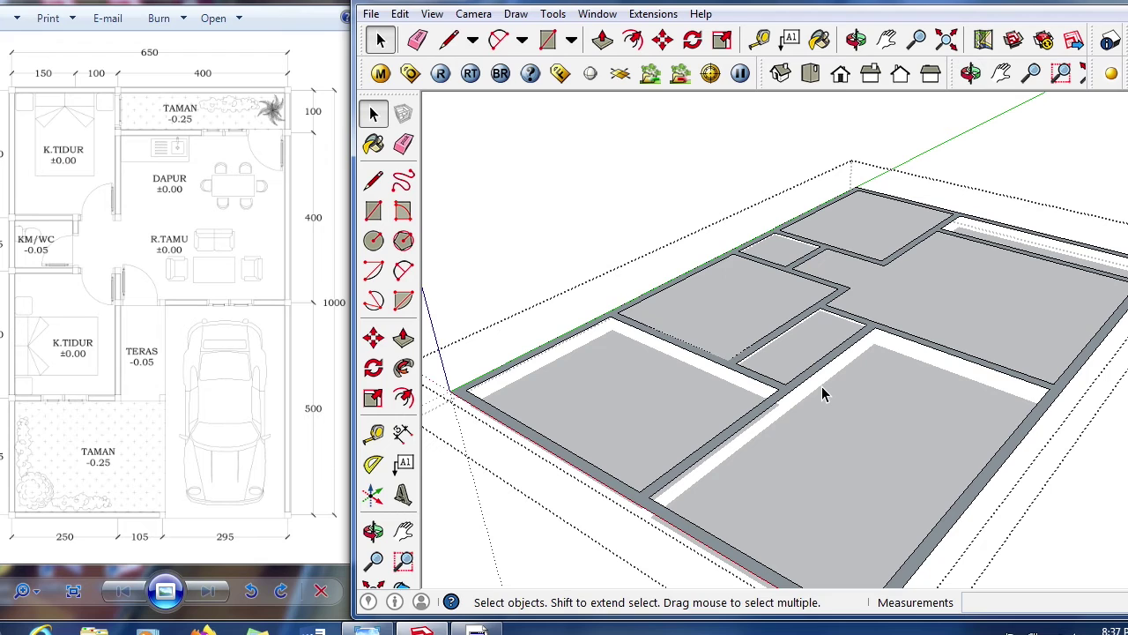
- Try to pull the wall face upward about 2.89 m with Push/Pull
{"action": "key", "text": "p"}
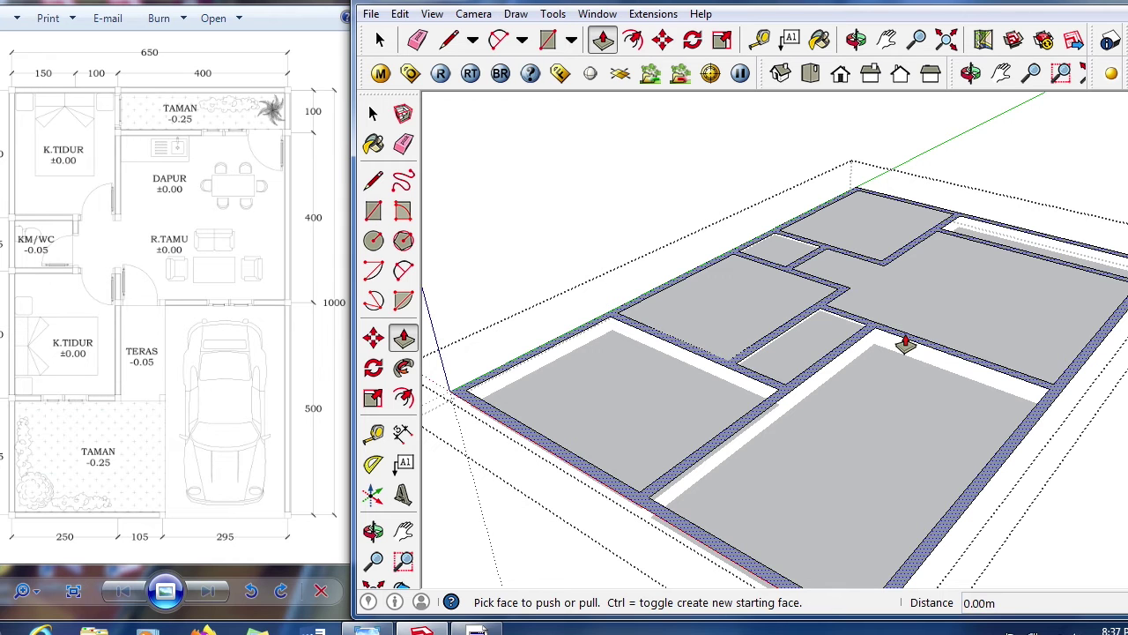
{"action": "left_click_drag", "start_coordinate": [906, 344], "coordinate": [873, 140]}
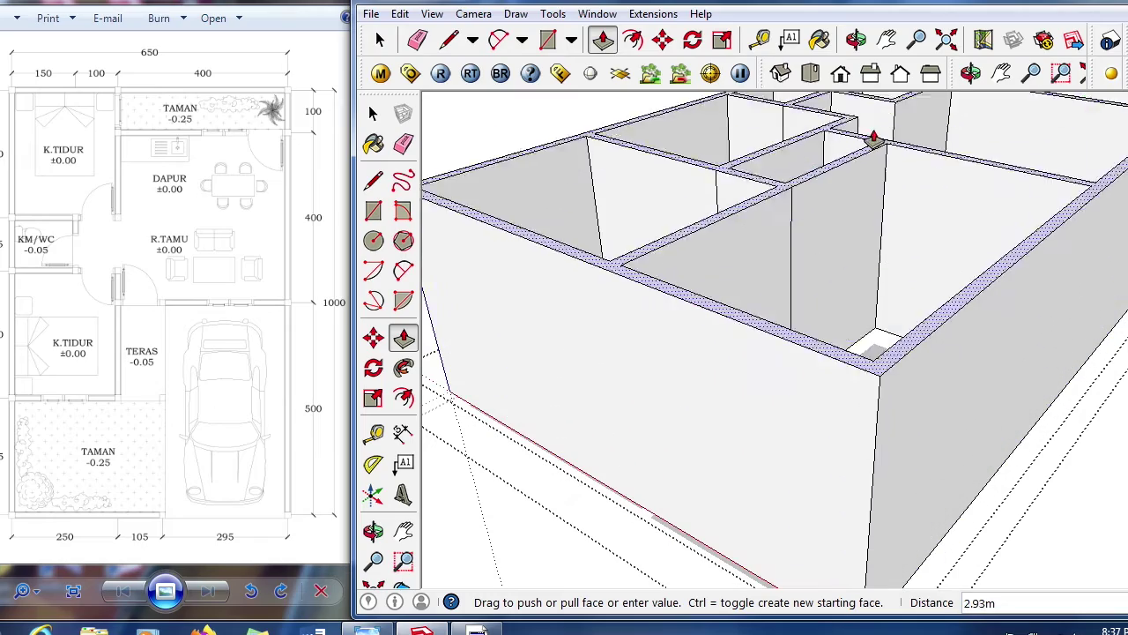
{"action": "scroll", "coordinate": [748, 304], "scroll_direction": "down", "scroll_amount": 4}
{"action": "mouse_move", "coordinate": [808, 297]}
{"action": "middle_mouse_down"}
{"action": "mouse_move", "coordinate": [825, 323]}
{"action": "mouse_move", "coordinate": [811, 282]}
{"action": "middle_mouse_up"}
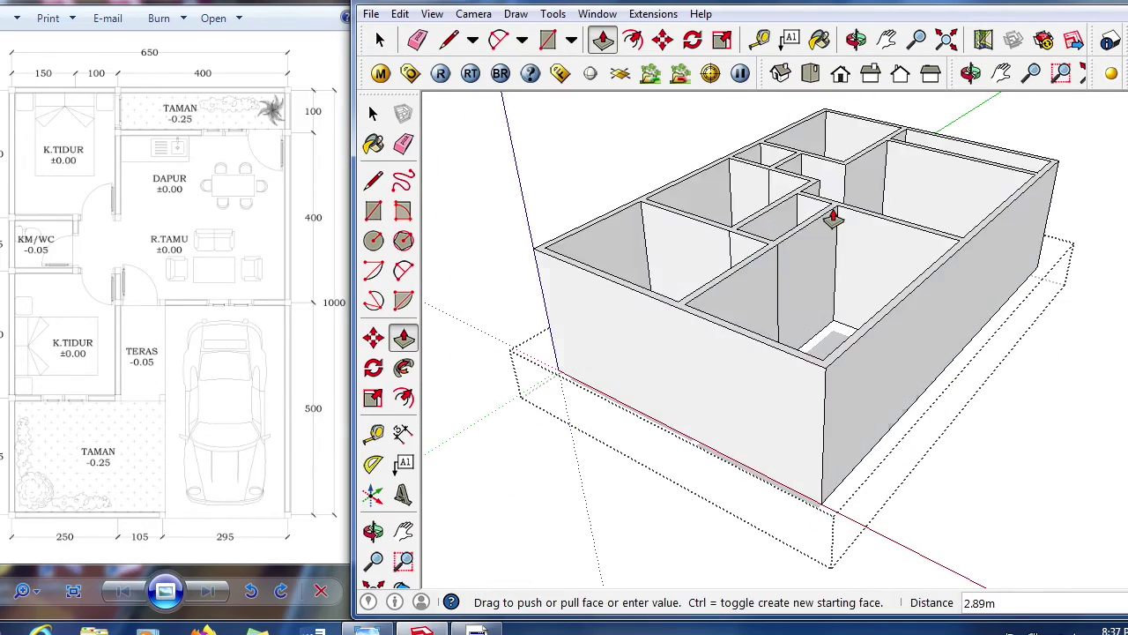
{"action": "key", "text": "Escape"}
- Try to push the wall face down 0.05 m to the terrace floor's level and compare it with the front garden floor
{"action": "scroll", "coordinate": [823, 325], "scroll_direction": "up", "scroll_amount": 3}
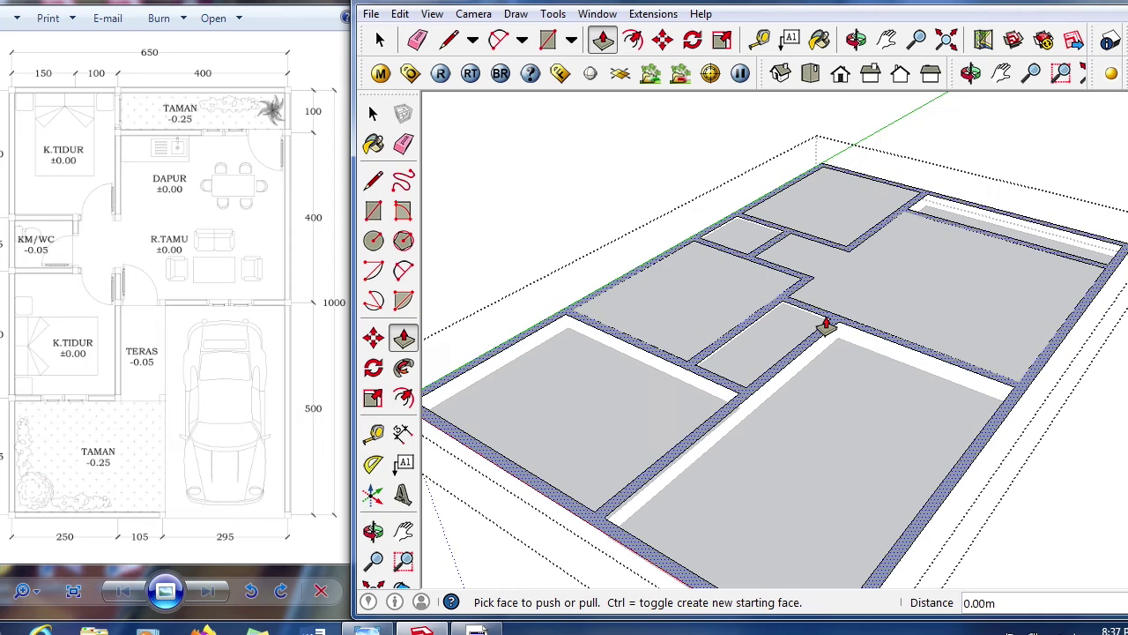
{"action": "left_click", "coordinate": [830, 327]}
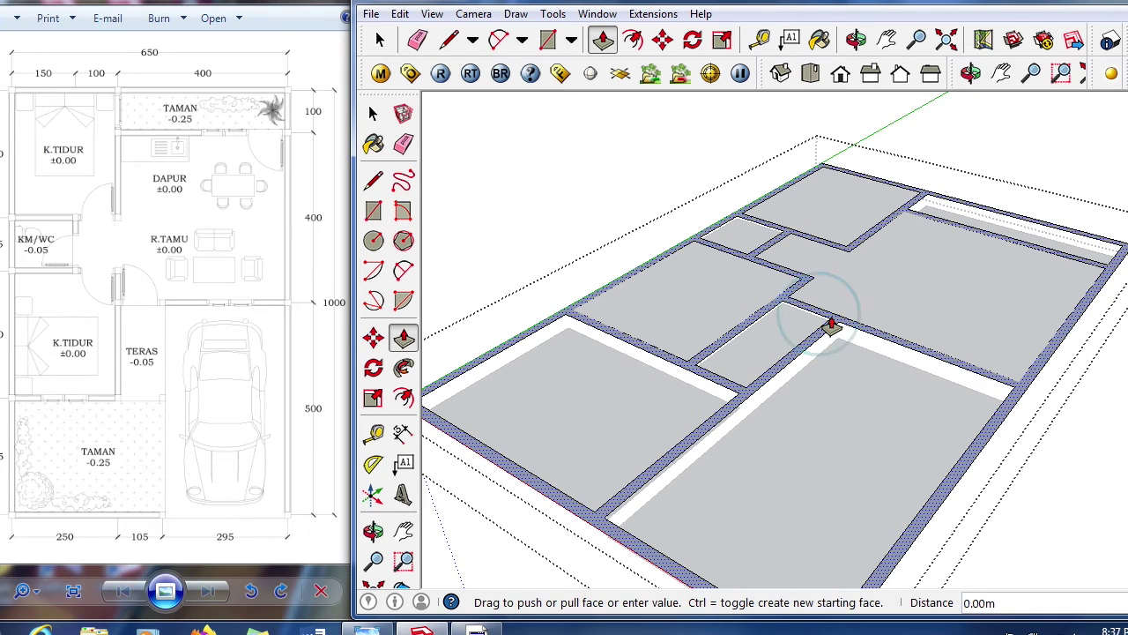
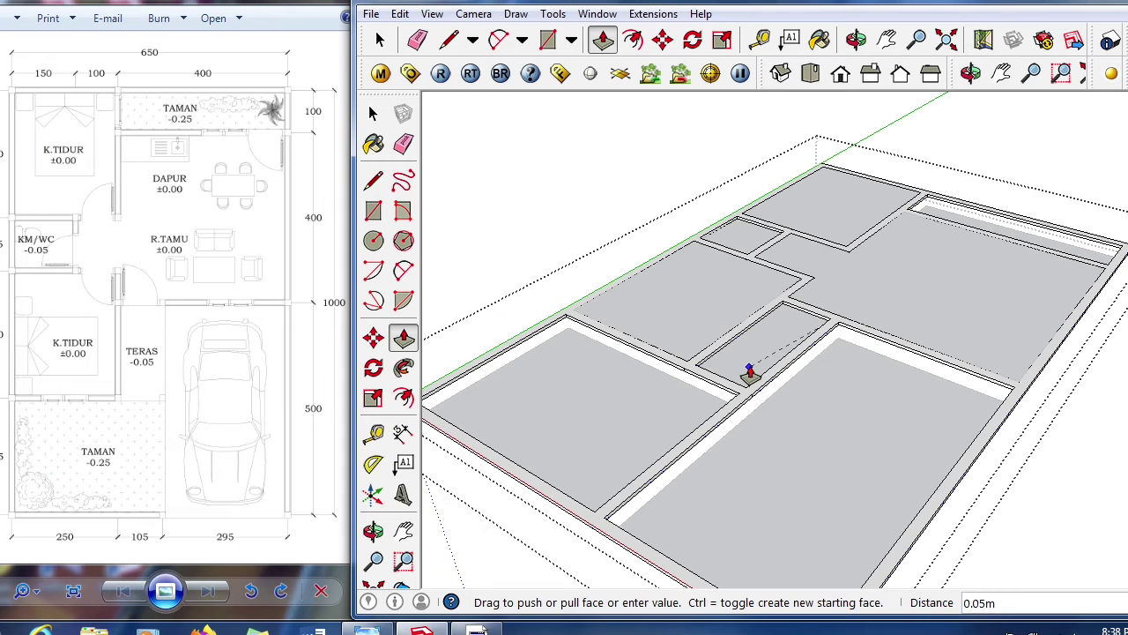
{"action": "left_click", "coordinate": [749, 372]}
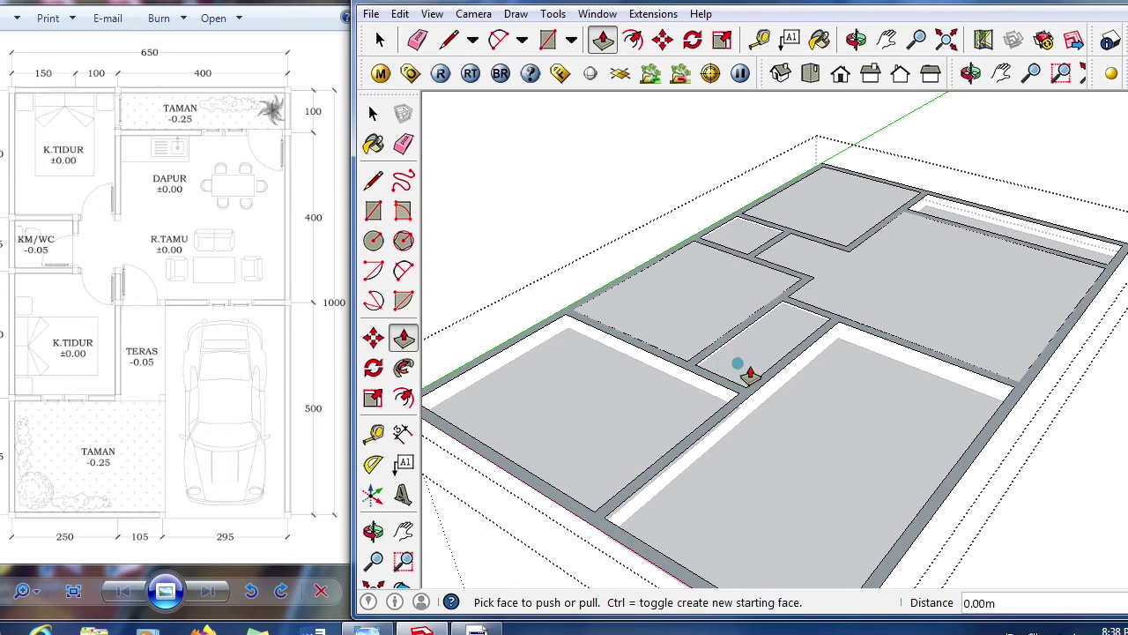
{"action": "left_click", "coordinate": [815, 322]}
{"action": "left_click", "coordinate": [746, 353]}
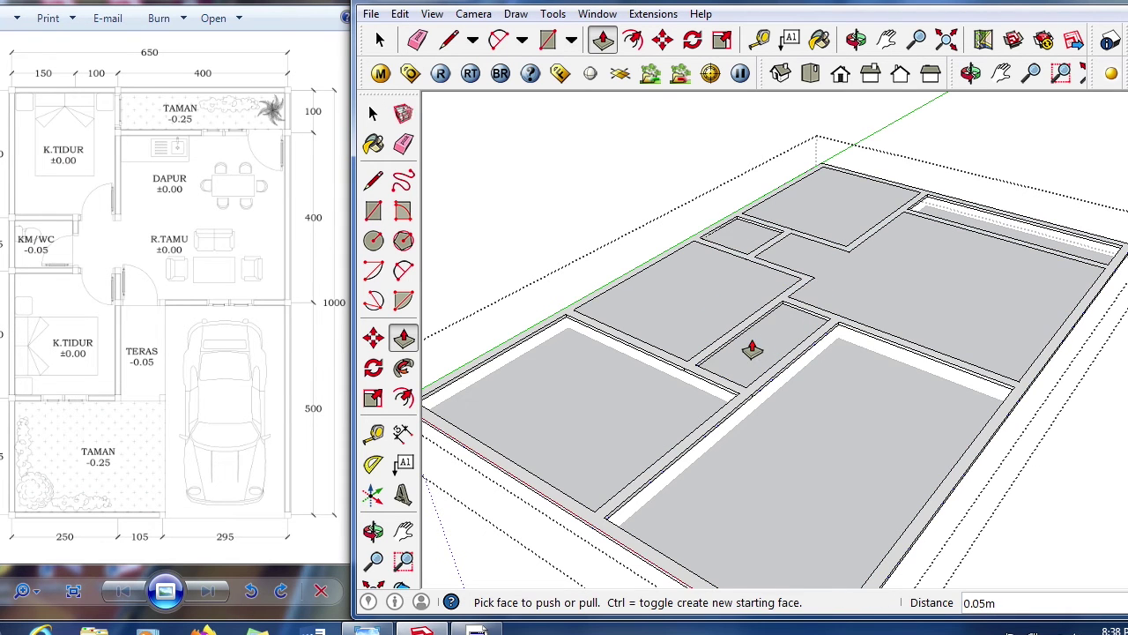
{"action": "key", "text": "space"}
{"action": "scroll", "coordinate": [881, 334], "scroll_direction": "down", "scroll_amount": 3}
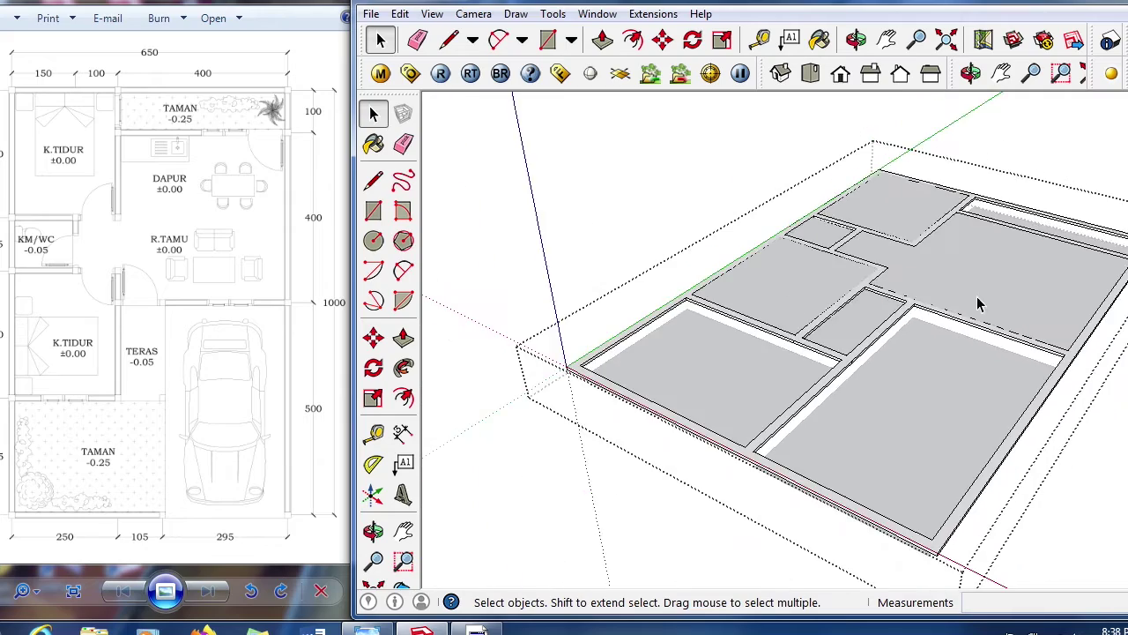
{"action": "scroll", "coordinate": [748, 352], "scroll_direction": "up", "scroll_amount": 6}
{"action": "mouse_move", "coordinate": [764, 414]}
{"action": "middle_mouse_down"}
{"action": "mouse_move", "coordinate": [800, 335]}
{"action": "mouse_move", "coordinate": [805, 262]}
{"action": "mouse_move", "coordinate": [856, 254]}
{"action": "mouse_move", "coordinate": [704, 365]}
{"action": "middle_mouse_up"}
{"action": "left_click", "coordinate": [632, 347]}
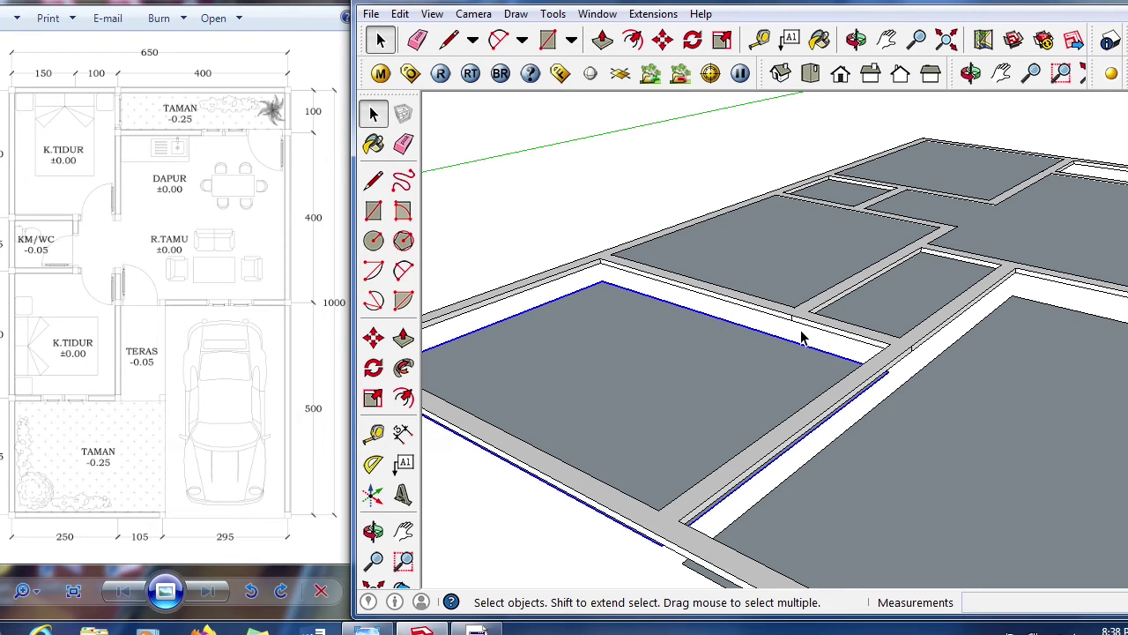
- Undo the 0.05 m push inside the walls group and push the wall face down 0.30 m to the carport floor's level
{"action": "left_click", "coordinate": [860, 375]}
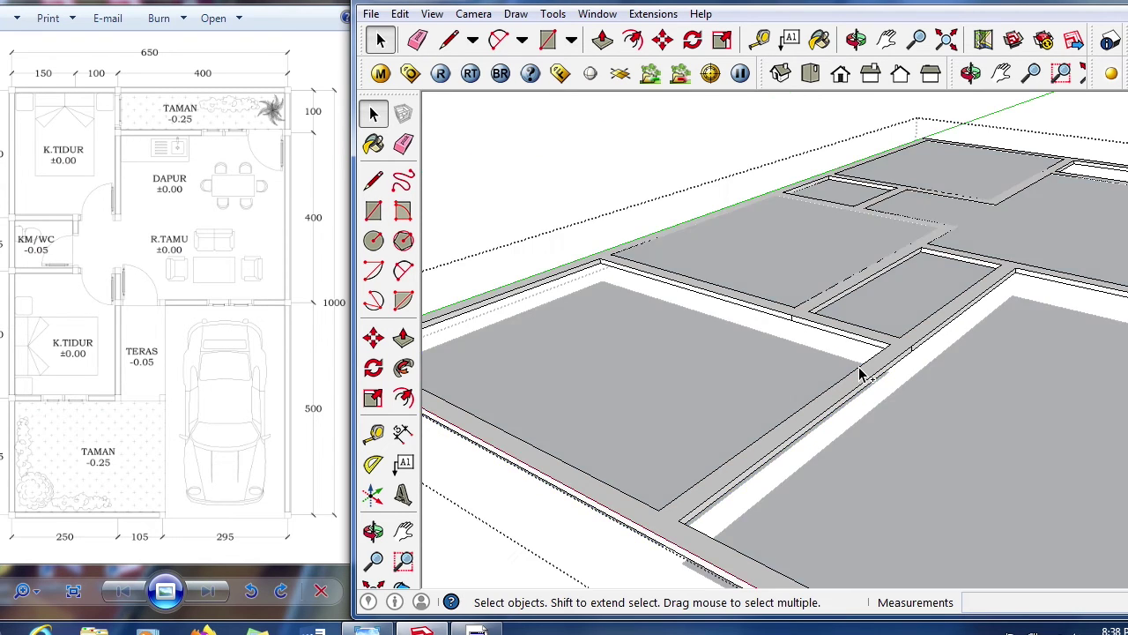
{"action": "mouse_move", "coordinate": [669, 350]}
{"action": "middle_mouse_down"}
{"action": "mouse_move", "coordinate": [655, 368]}
{"action": "mouse_move", "coordinate": [659, 403]}
{"action": "middle_mouse_up"}
{"action": "scroll", "coordinate": [610, 297], "scroll_direction": "down", "scroll_amount": 3}
{"action": "mouse_move", "coordinate": [609, 297]}
{"action": "middle_mouse_down"}
{"action": "mouse_move", "coordinate": [756, 335]}
{"action": "mouse_move", "coordinate": [804, 391]}
{"action": "middle_mouse_up"}
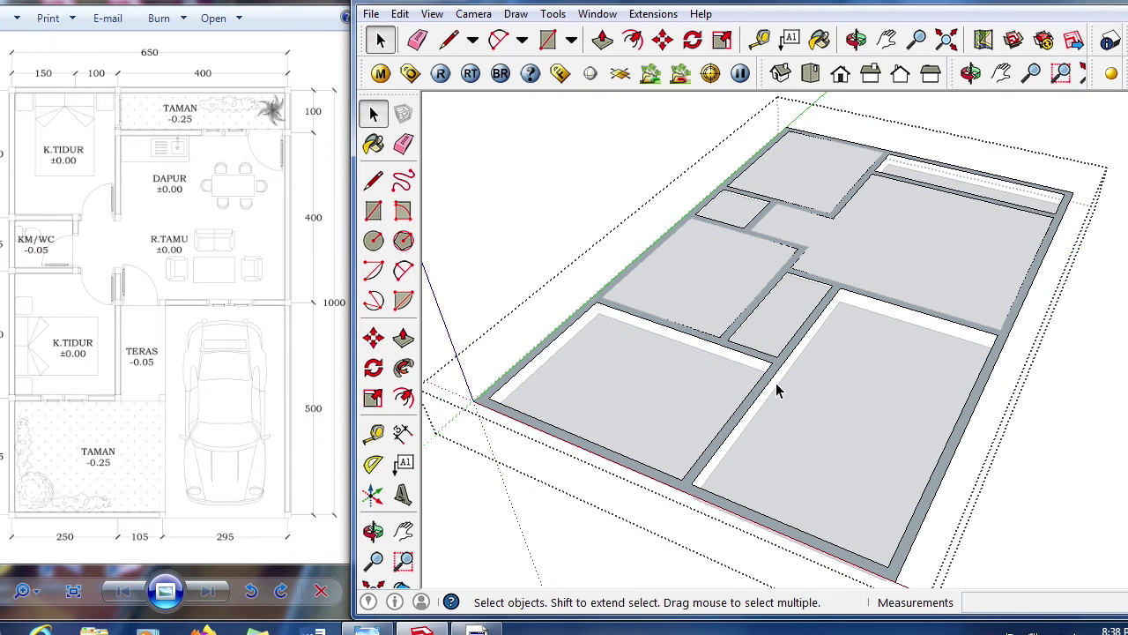
{"action": "key", "text": "p"}
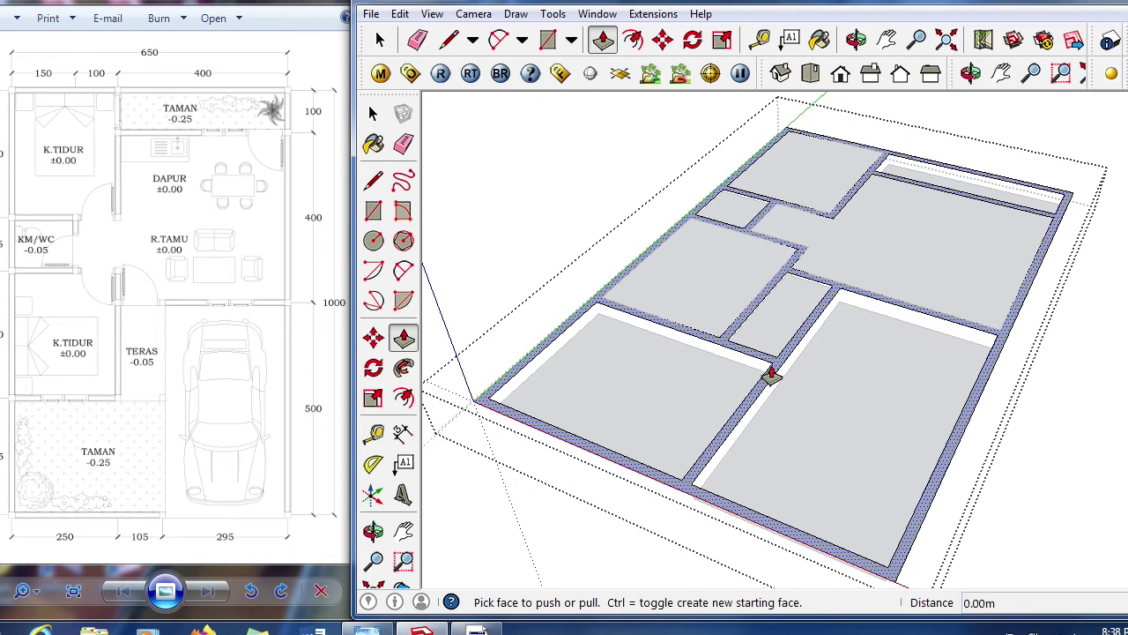
{"action": "left_click", "coordinate": [771, 374]}
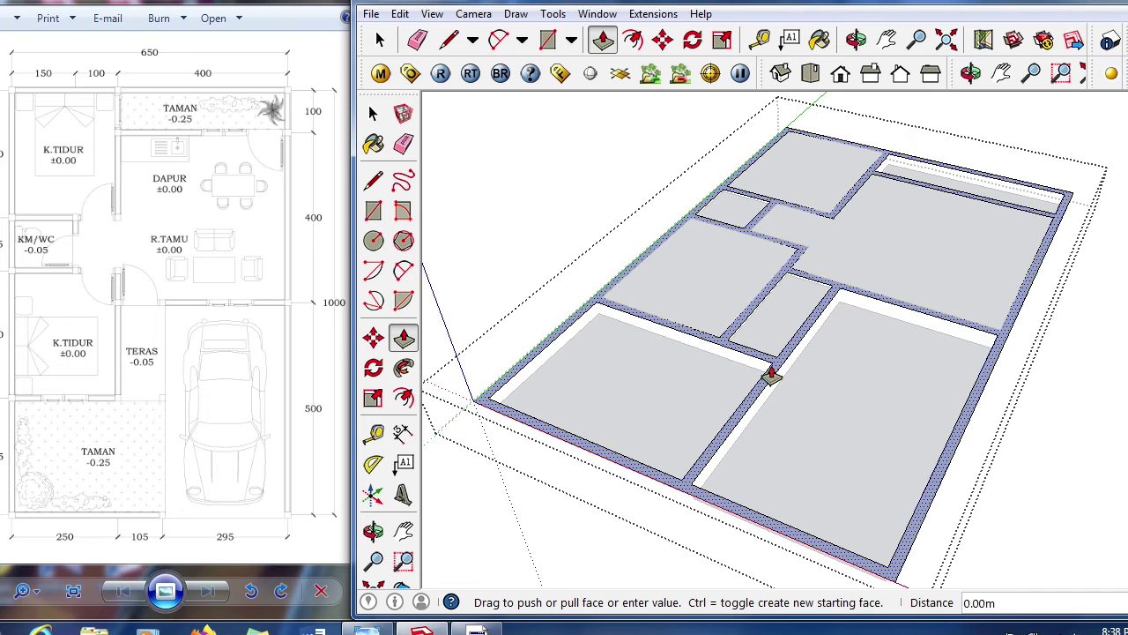
{"action": "left_click", "coordinate": [838, 441]}
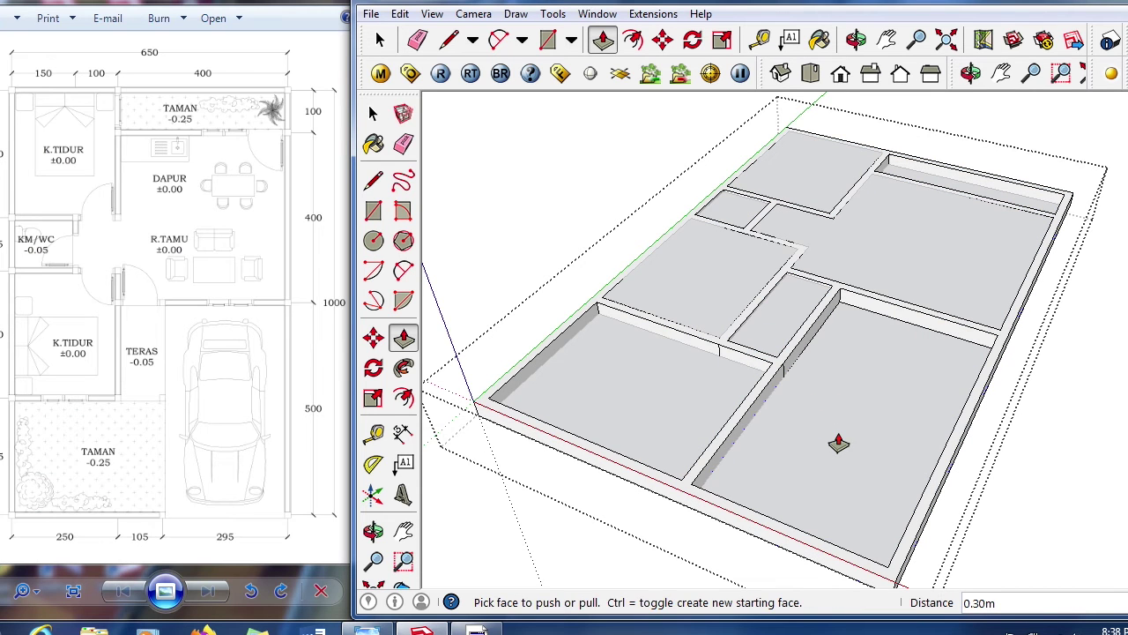
{"action": "key", "text": "space"}
- Examine the wall sides around the carport, garden and terrace floors, and close the walls group
{"action": "scroll", "coordinate": [813, 348], "scroll_direction": "up", "scroll_amount": 3}
{"action": "scroll", "coordinate": [753, 368], "scroll_direction": "up", "scroll_amount": 2}
{"action": "middle_click_drag", "start_coordinate": [736, 421], "coordinate": [829, 340]}
{"action": "middle_click_drag", "start_coordinate": [974, 325], "coordinate": [630, 359]}
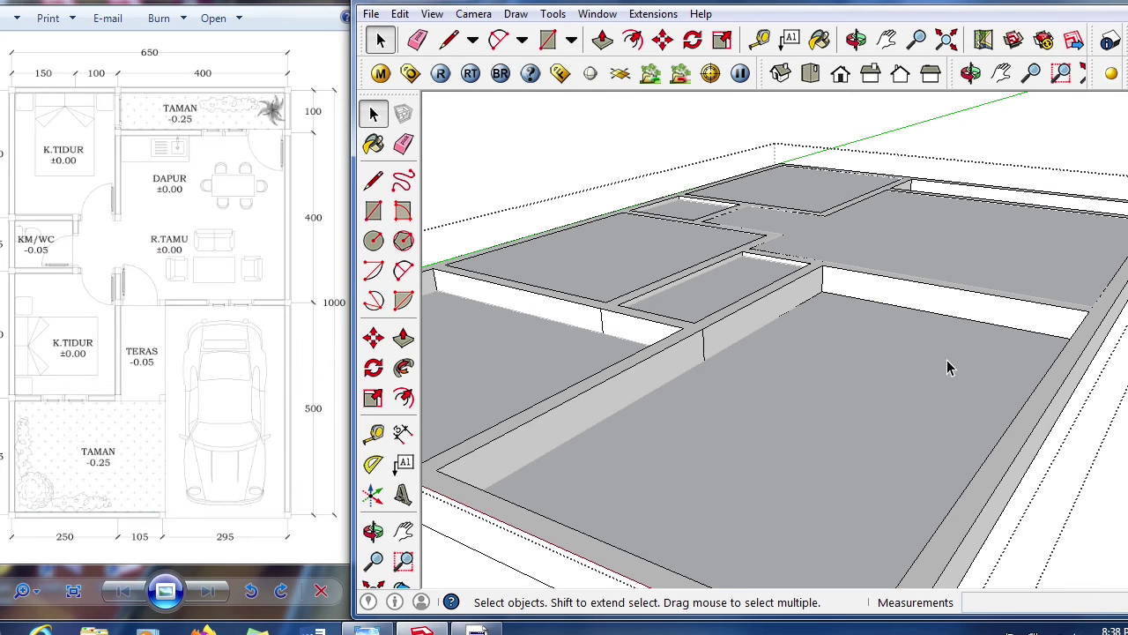
{"action": "scroll", "coordinate": [823, 468], "scroll_direction": "down", "scroll_amount": 3}
{"action": "middle_click_drag", "start_coordinate": [846, 314], "coordinate": [820, 383]}
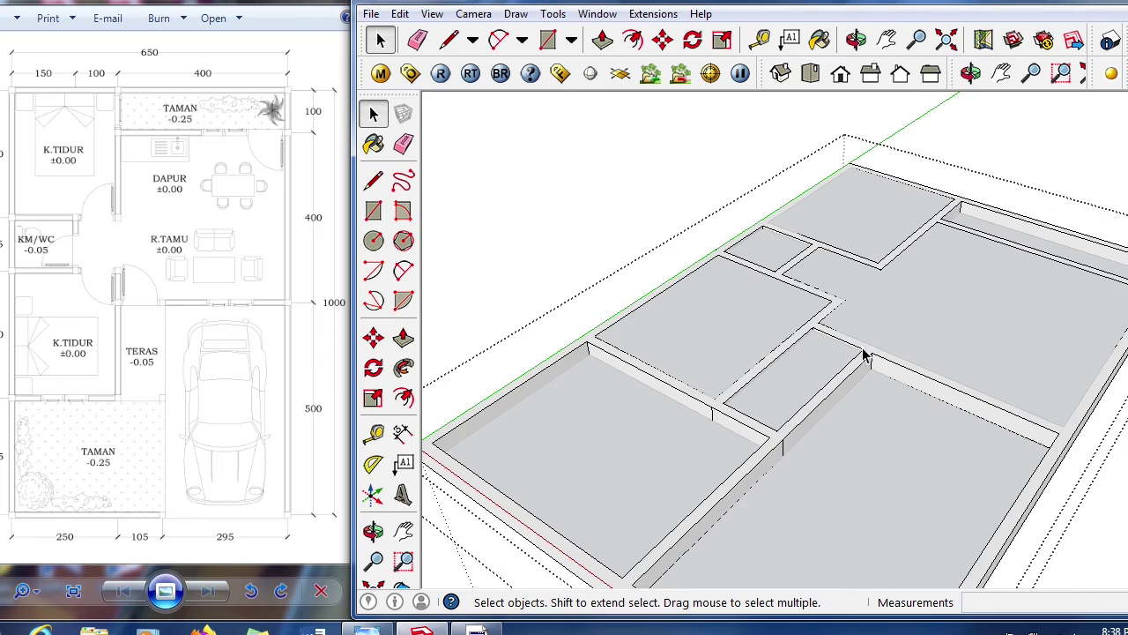
{"action": "scroll", "coordinate": [881, 326], "scroll_direction": "up", "scroll_amount": 1}
{"action": "scroll", "coordinate": [917, 278], "scroll_direction": "down", "scroll_amount": 3}
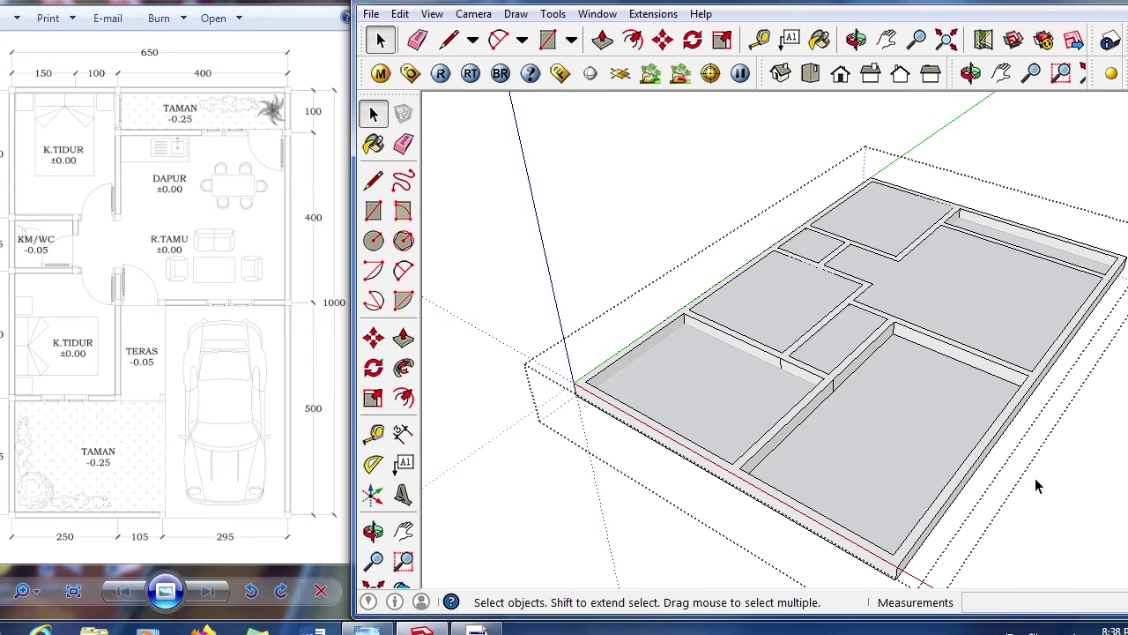
{"action": "left_click", "coordinate": [1092, 480]}
- Examine the carport, garden, terrace and bathroom floor levels between the walls and compare them with the plan
{"action": "scroll", "coordinate": [697, 305], "scroll_direction": "up", "scroll_amount": 1}
{"action": "scroll", "coordinate": [684, 348], "scroll_direction": "down", "scroll_amount": 1}
{"action": "middle_click_drag", "start_coordinate": [683, 348], "coordinate": [877, 438]}
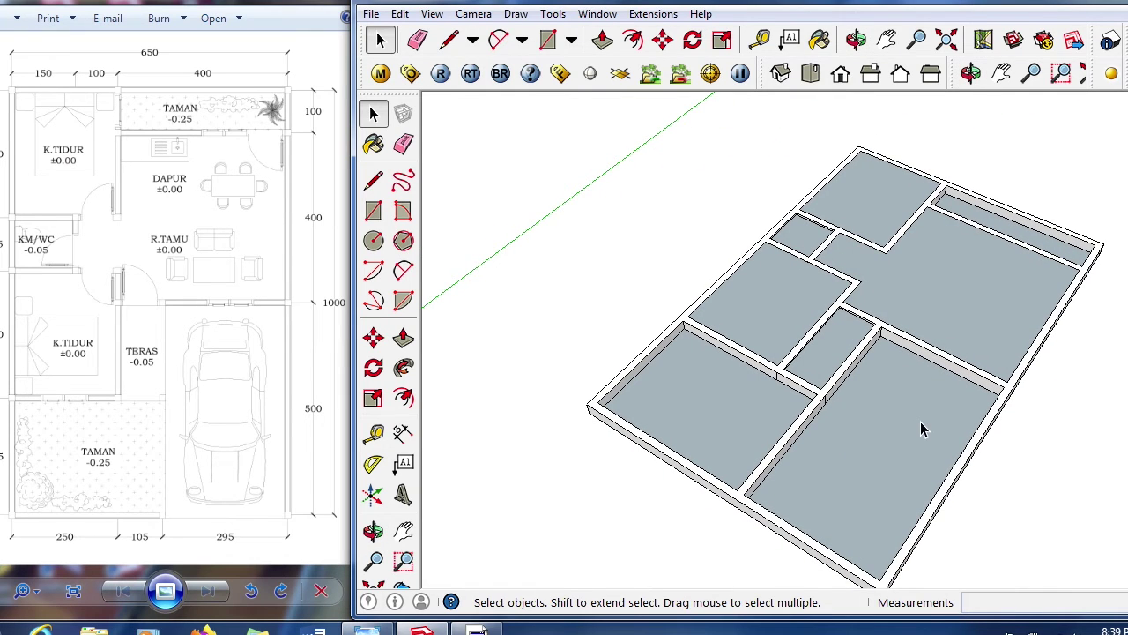
{"action": "scroll", "coordinate": [881, 302], "scroll_direction": "up", "scroll_amount": 3}
{"action": "middle_click_drag", "start_coordinate": [881, 302], "coordinate": [932, 358]}
{"action": "scroll", "coordinate": [964, 327], "scroll_direction": "down", "scroll_amount": 4}
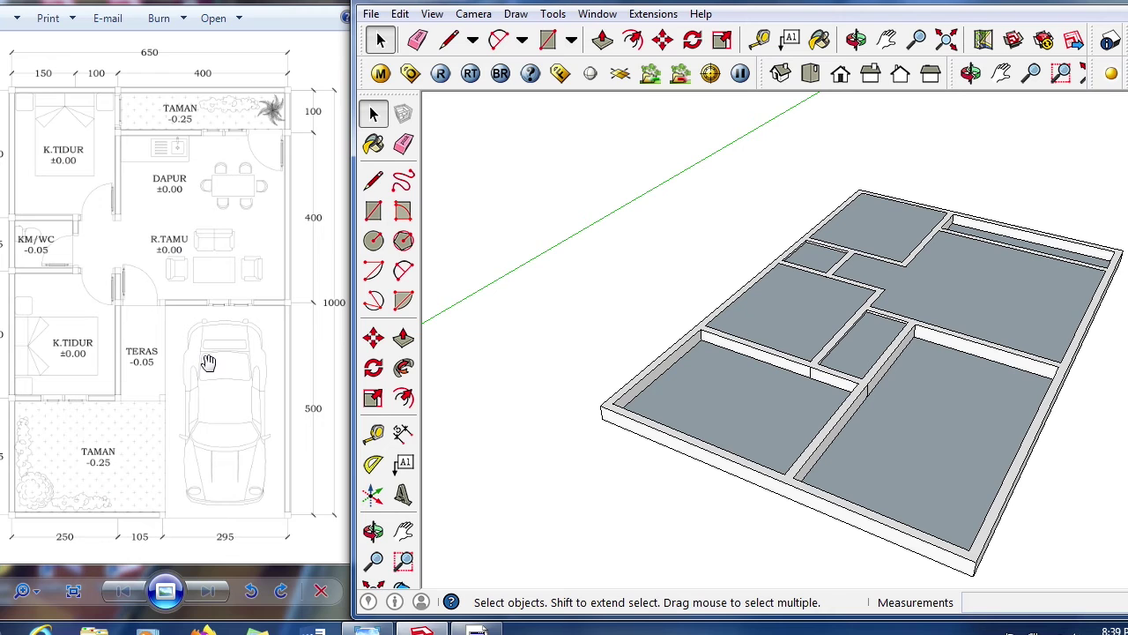
{"action": "scroll", "coordinate": [937, 358], "scroll_direction": "up", "scroll_amount": 4}
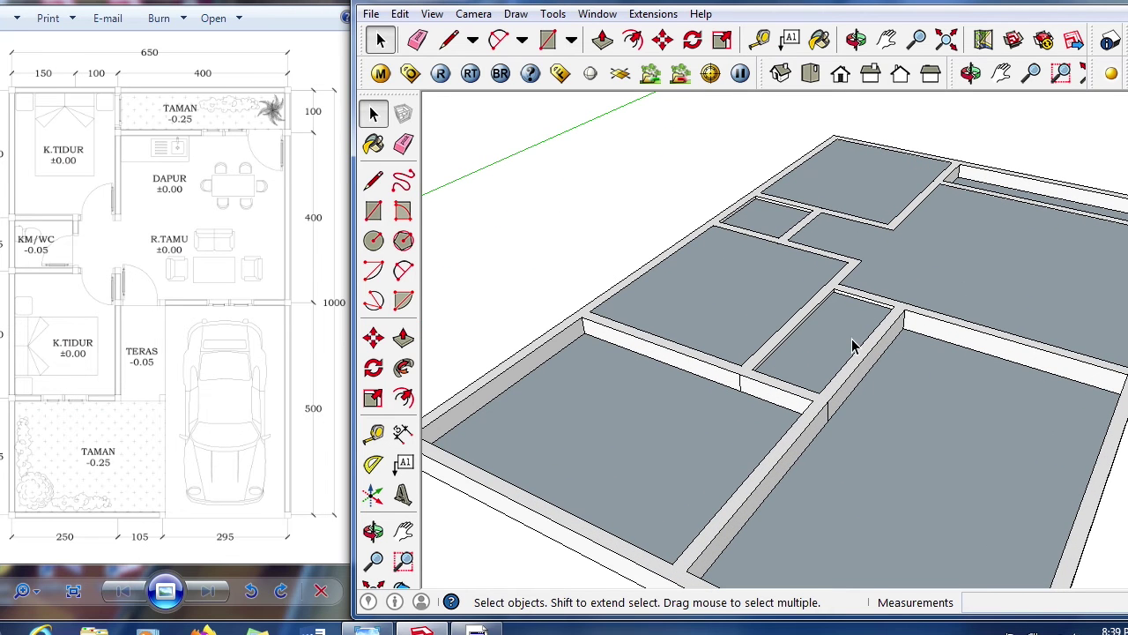
{"action": "scroll", "coordinate": [846, 370], "scroll_direction": "down", "scroll_amount": 3}
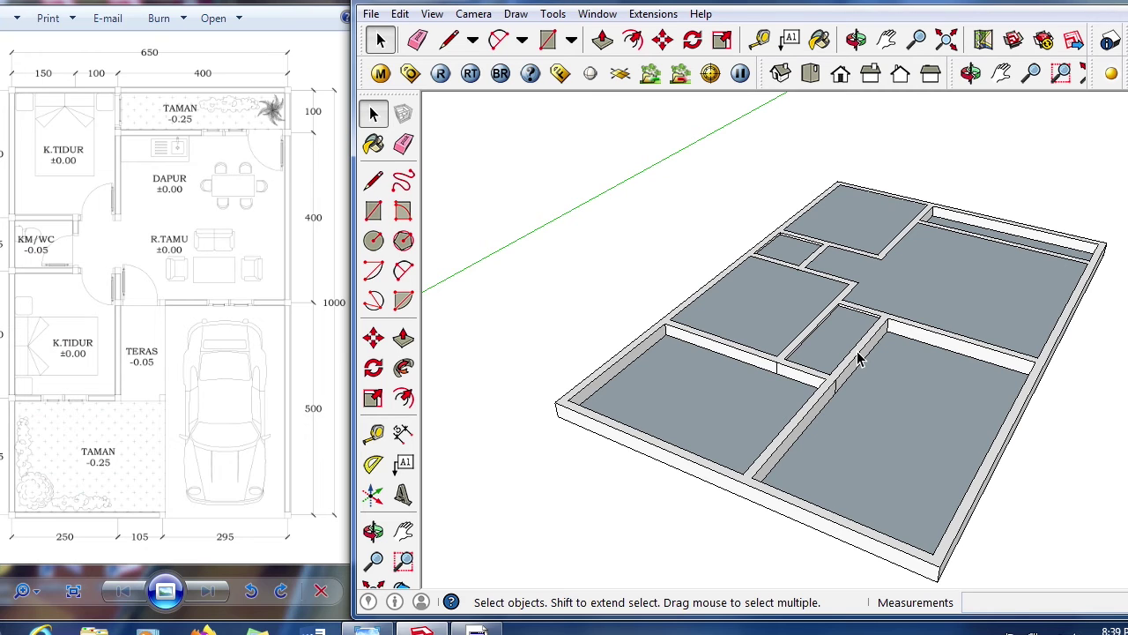
- Open the walls group and raise the top face of all walls by about 1 m
{"action": "triple_click", "coordinate": [858, 353]}
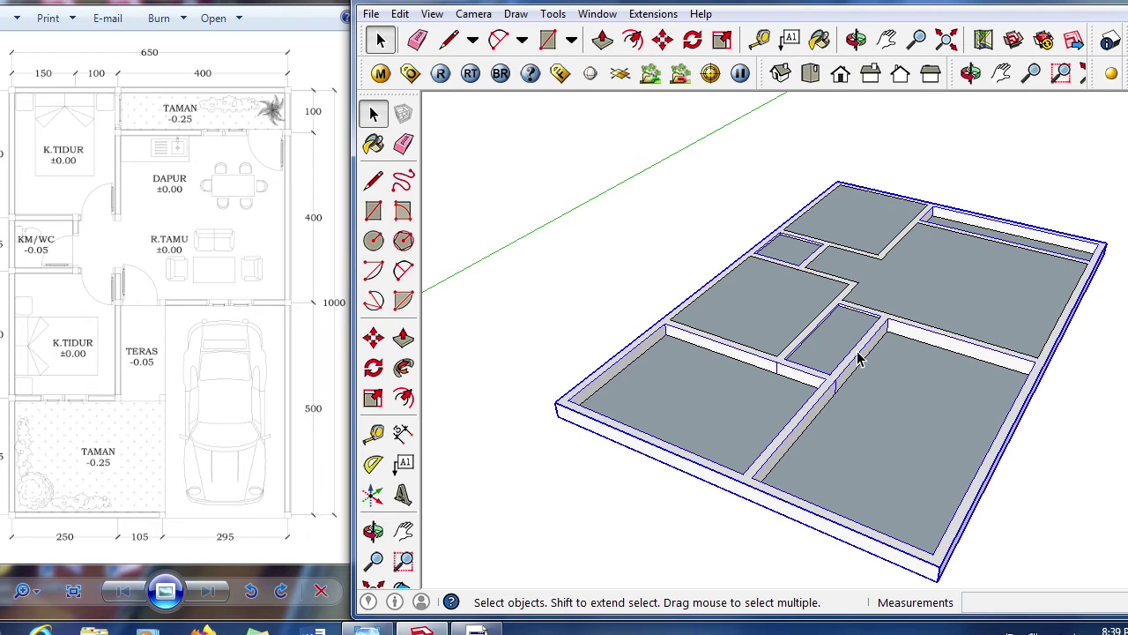
{"action": "double_click", "coordinate": [860, 357]}
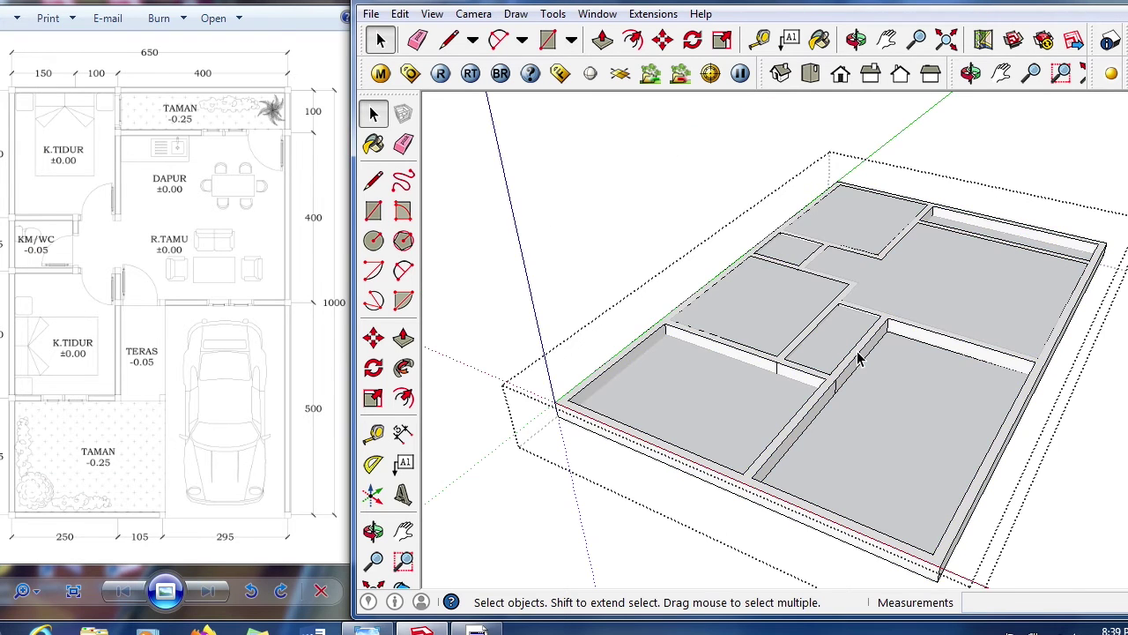
{"action": "key", "text": "p"}
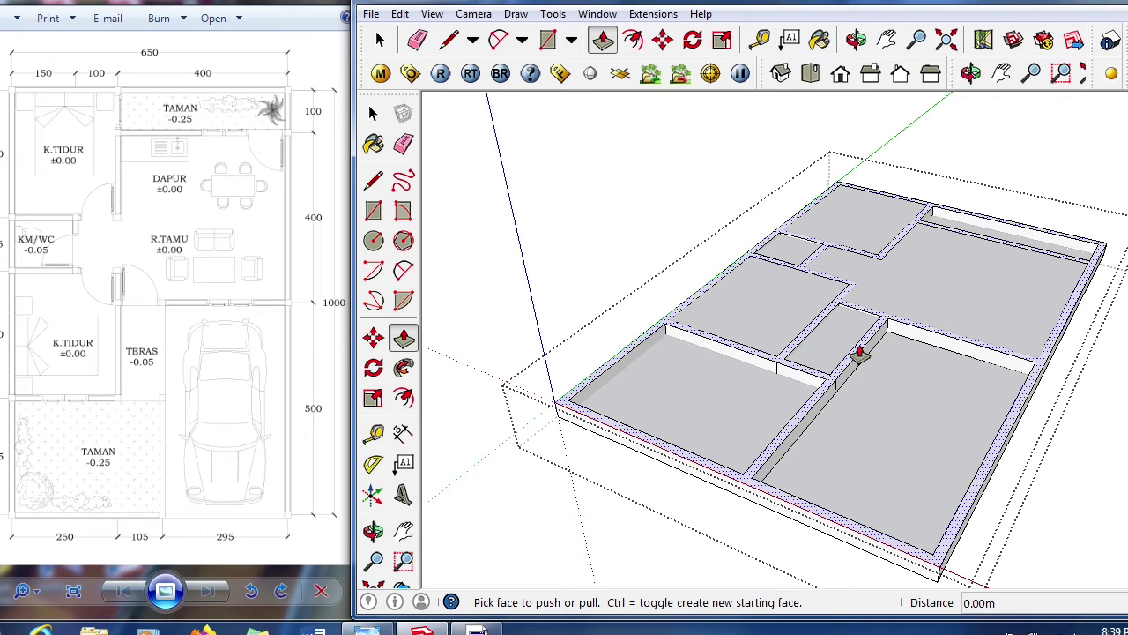
{"action": "left_click", "coordinate": [858, 355]}
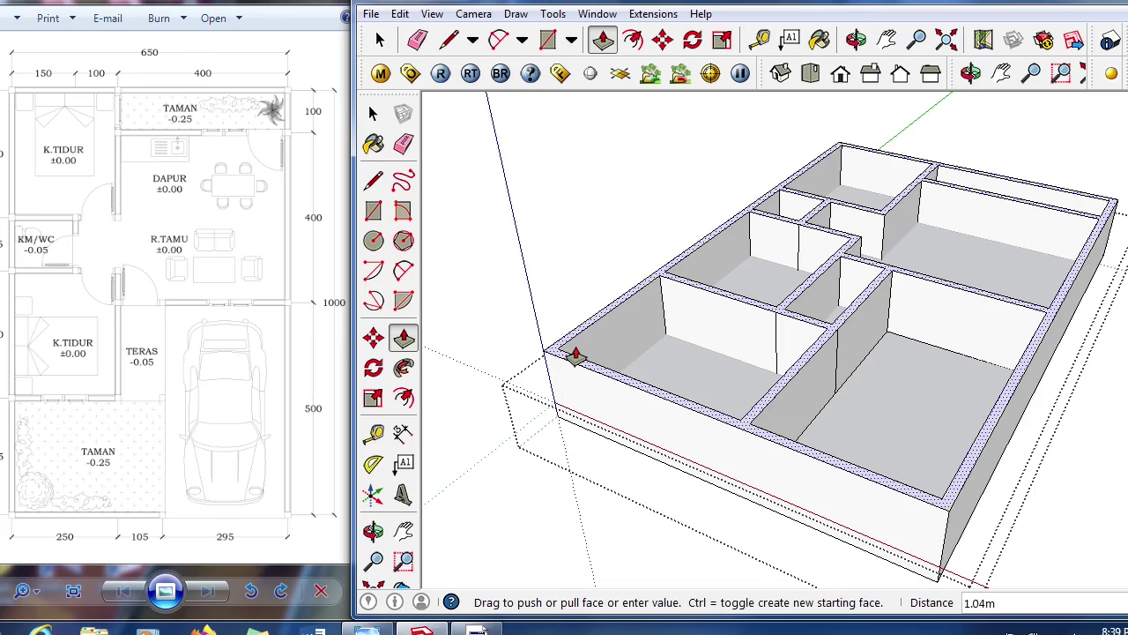
{"action": "key", "text": "Return"}
{"action": "key", "text": "space"}
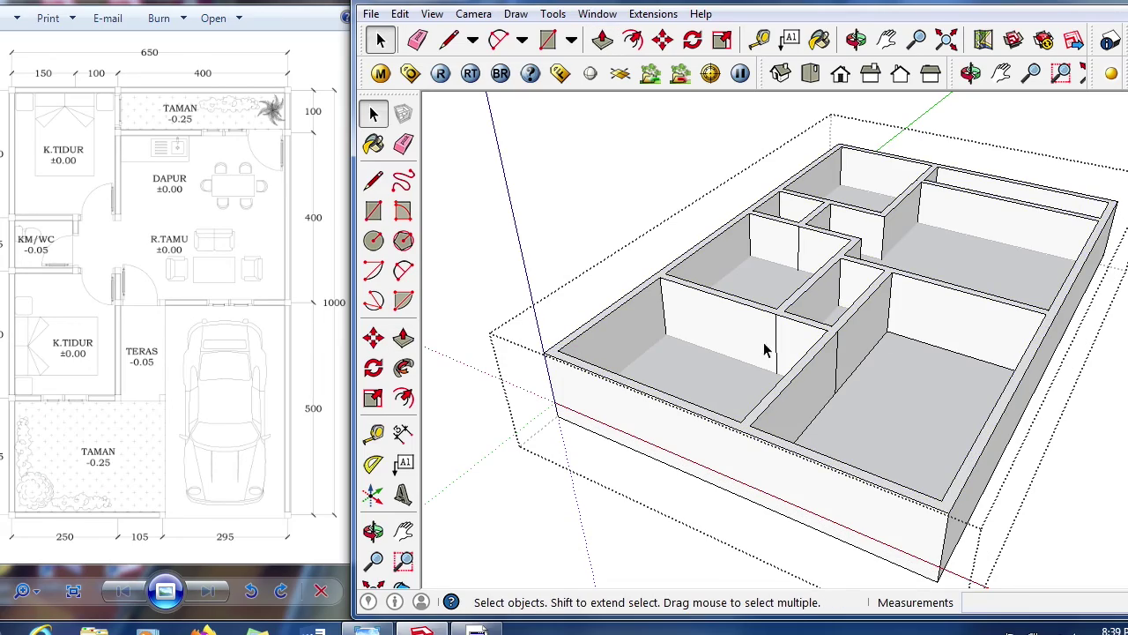
- Try pushing the terrace side of the wall between terrace and carport in by 0.15 m, and undo the push
{"action": "middle_click_drag", "start_coordinate": [778, 271], "coordinate": [851, 327]}
{"action": "scroll", "coordinate": [1017, 414], "scroll_direction": "down", "scroll_amount": 3}
{"action": "scroll", "coordinate": [827, 366], "scroll_direction": "up", "scroll_amount": 4}
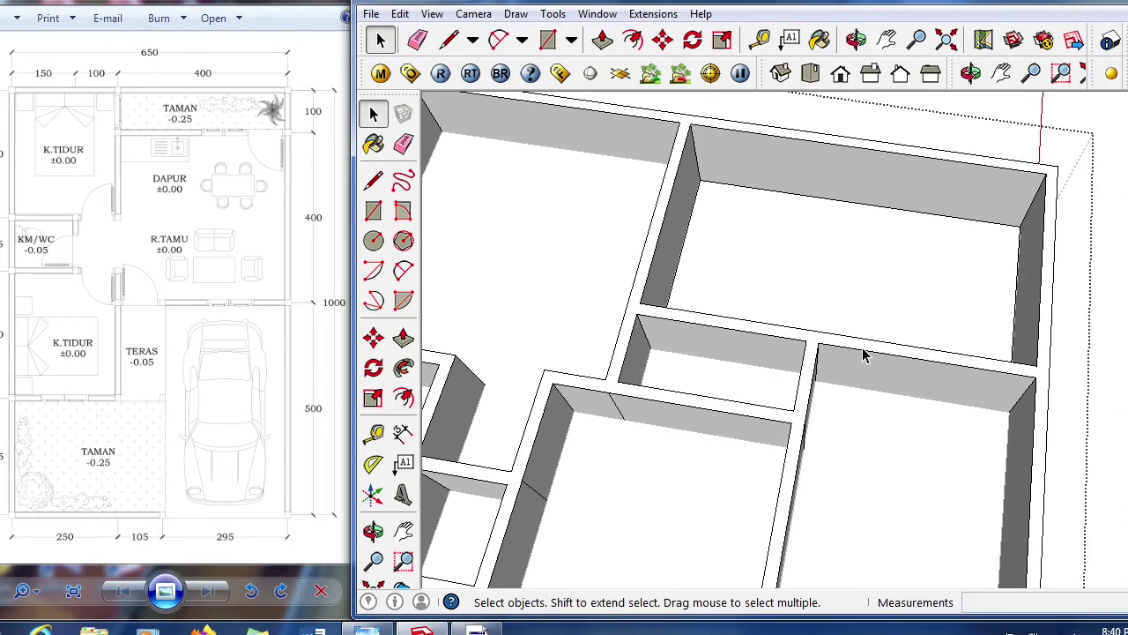
{"action": "middle_click_drag", "start_coordinate": [597, 378], "coordinate": [877, 305]}
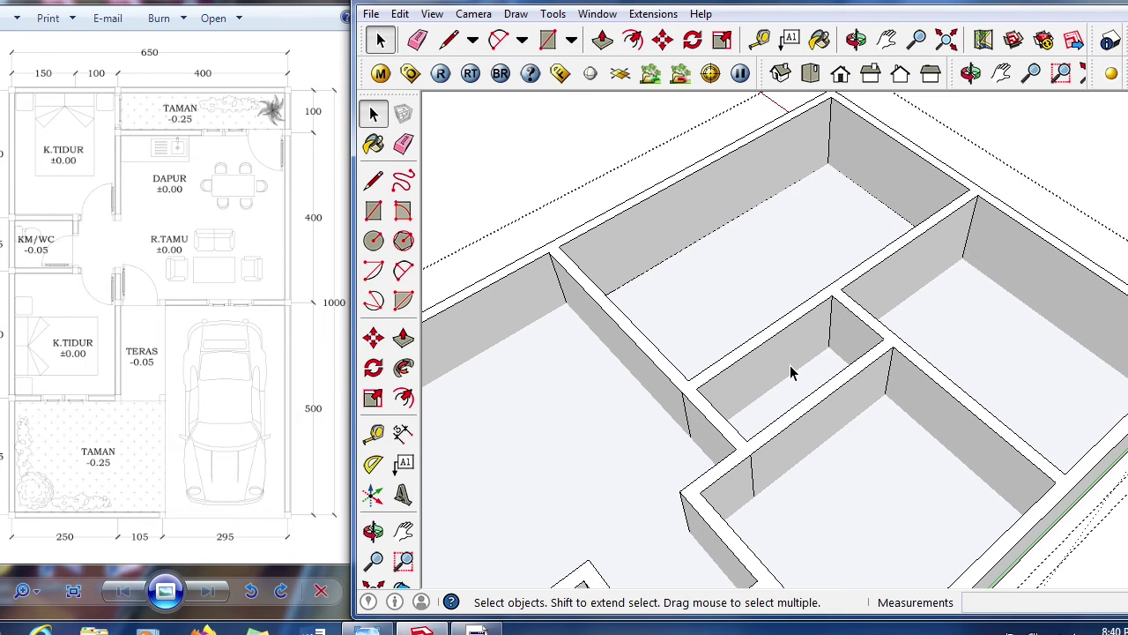
{"action": "key", "text": "p"}
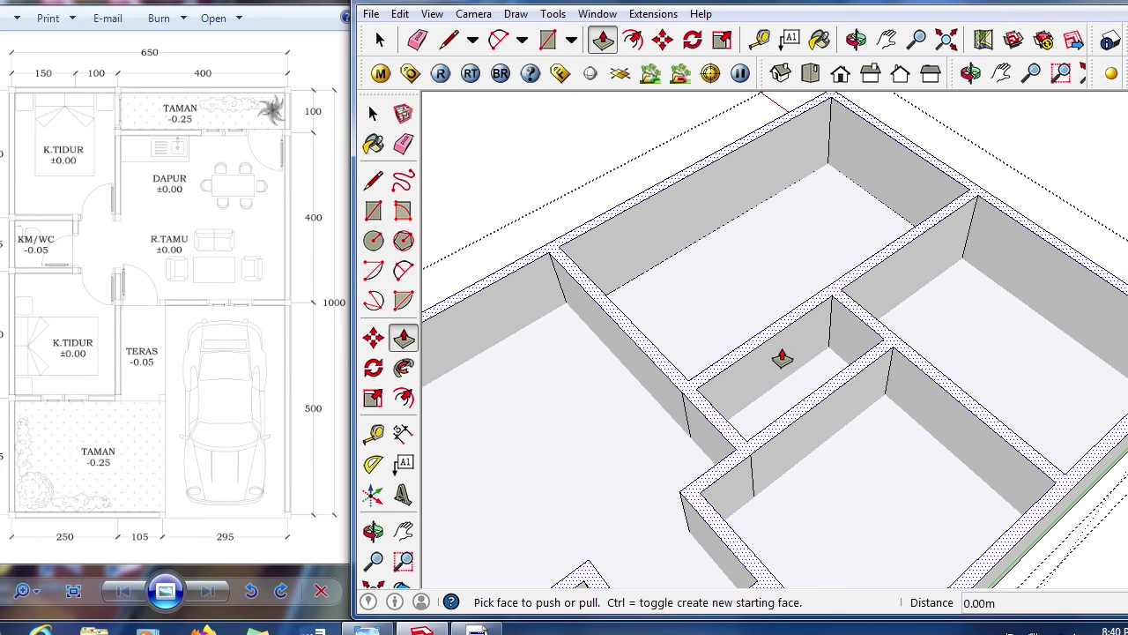
{"action": "left_click_drag", "start_coordinate": [787, 357], "coordinate": [760, 349]}
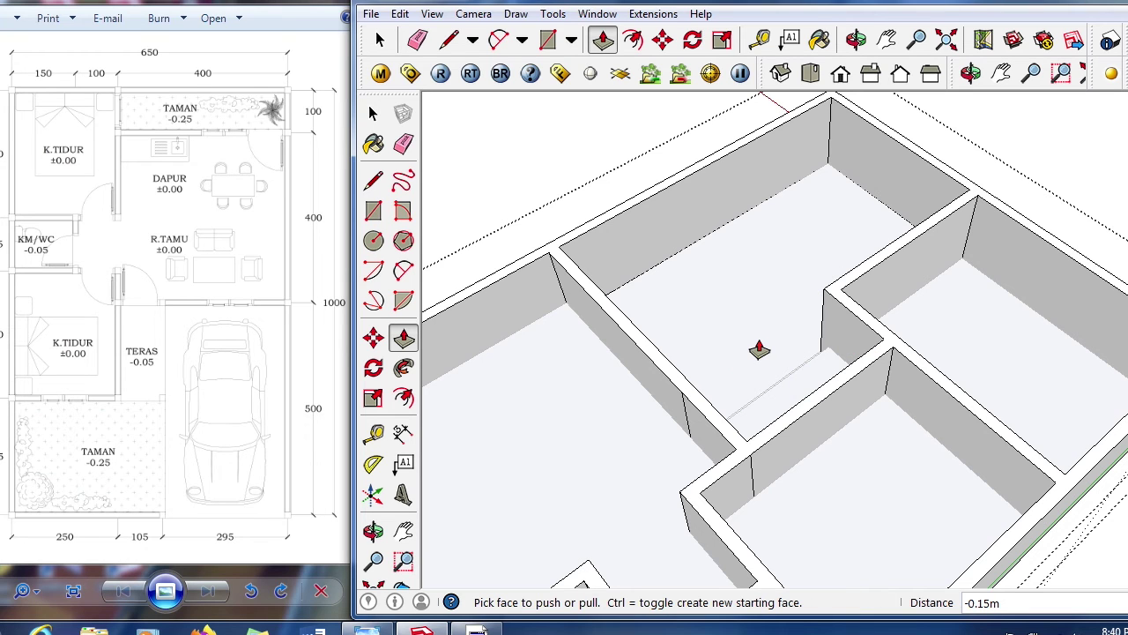
{"action": "key", "text": "ctrl+z"}
- Remove the wall between the terrace and the carport by pushing its terrace-side face through the full 0.15 m thickness
{"action": "left_click_drag", "start_coordinate": [796, 364], "coordinate": [745, 363]}
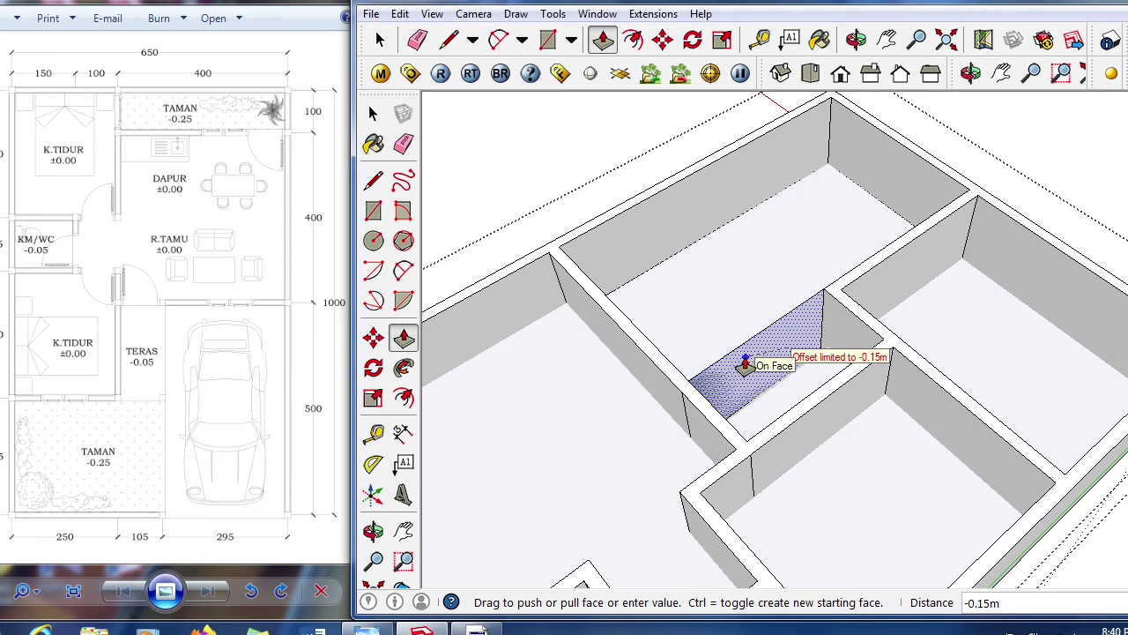
{"action": "scroll", "coordinate": [745, 363], "scroll_direction": "up", "scroll_amount": 3}
{"action": "scroll", "coordinate": [743, 365], "scroll_direction": "up", "scroll_amount": 3}
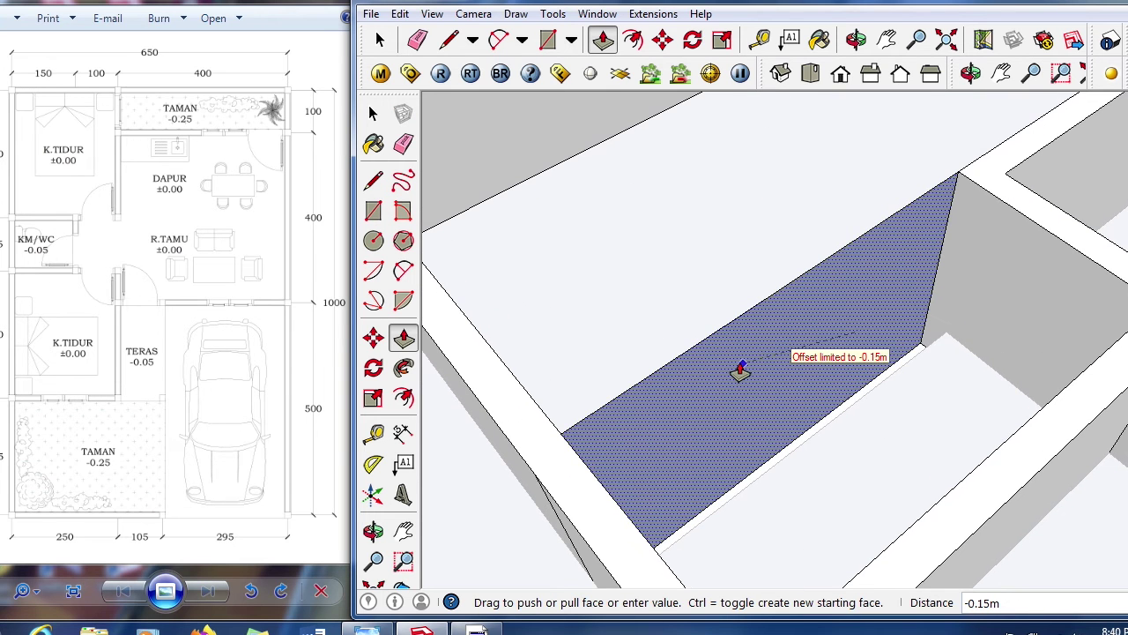
{"action": "scroll", "coordinate": [741, 370], "scroll_direction": "down", "scroll_amount": 4}
{"action": "scroll", "coordinate": [823, 358], "scroll_direction": "up", "scroll_amount": 4}
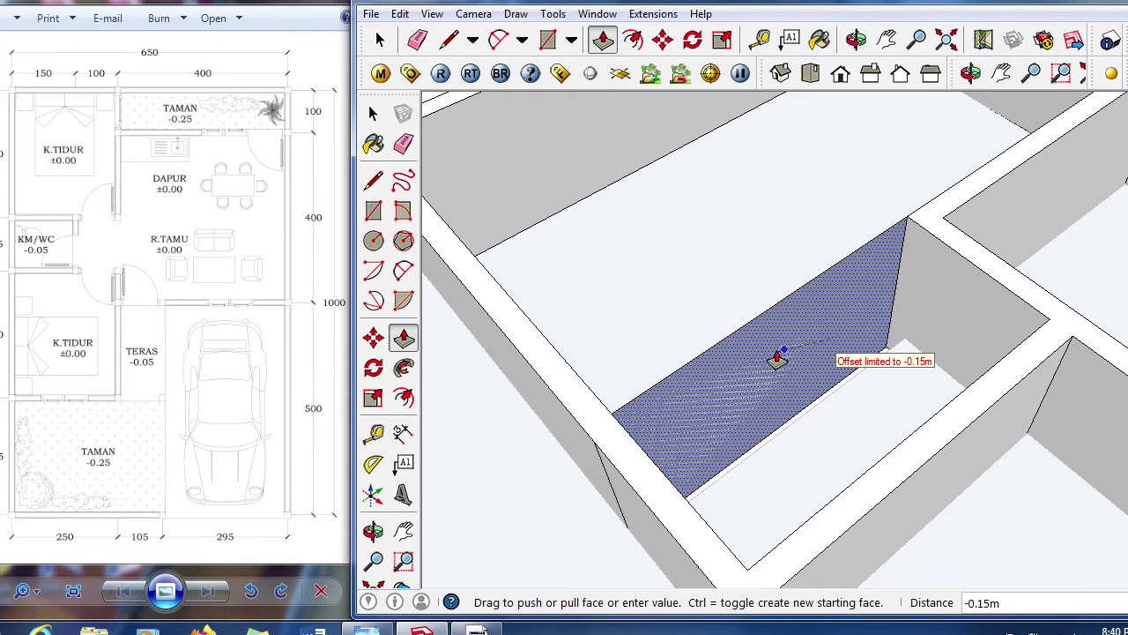
{"action": "middle_click_drag", "start_coordinate": [755, 358], "coordinate": [796, 369]}
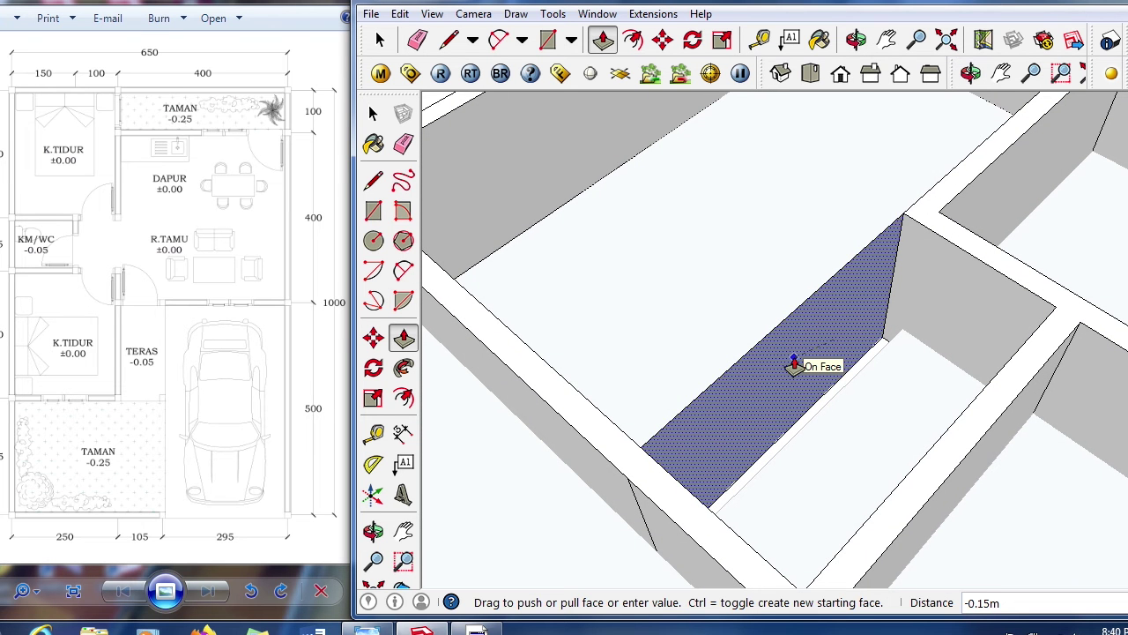
{"action": "left_click", "coordinate": [794, 366]}
- Remove the carport-garden wall and the terrace-garden wall by pushing their side faces in by 0.15 m
{"action": "middle_click_drag", "start_coordinate": [756, 491], "coordinate": [768, 398]}
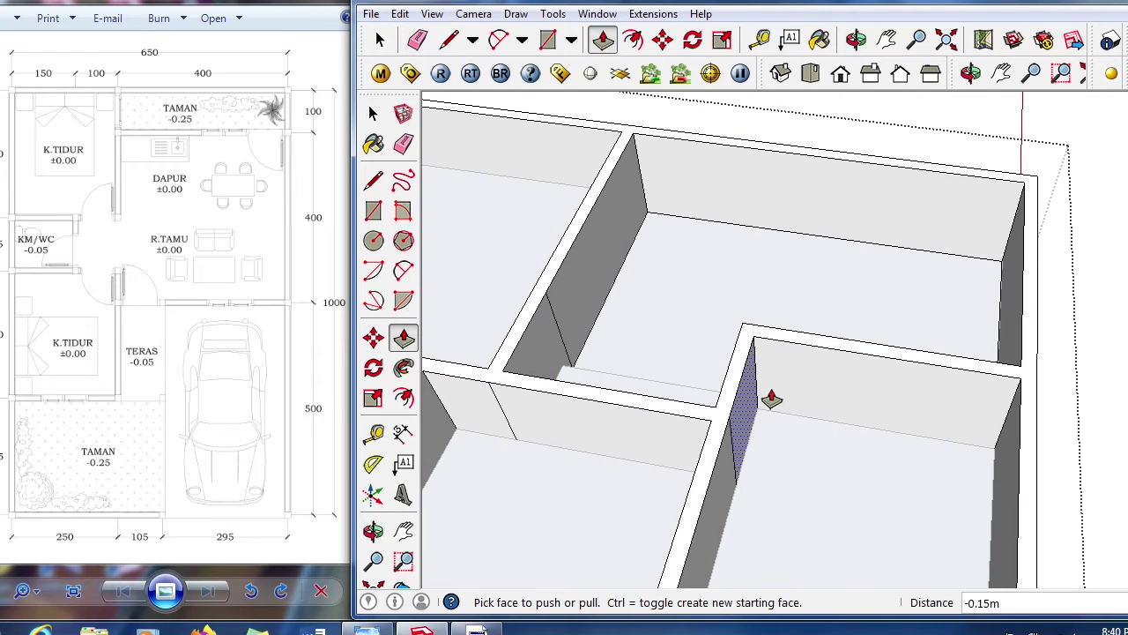
{"action": "left_click", "coordinate": [858, 402]}
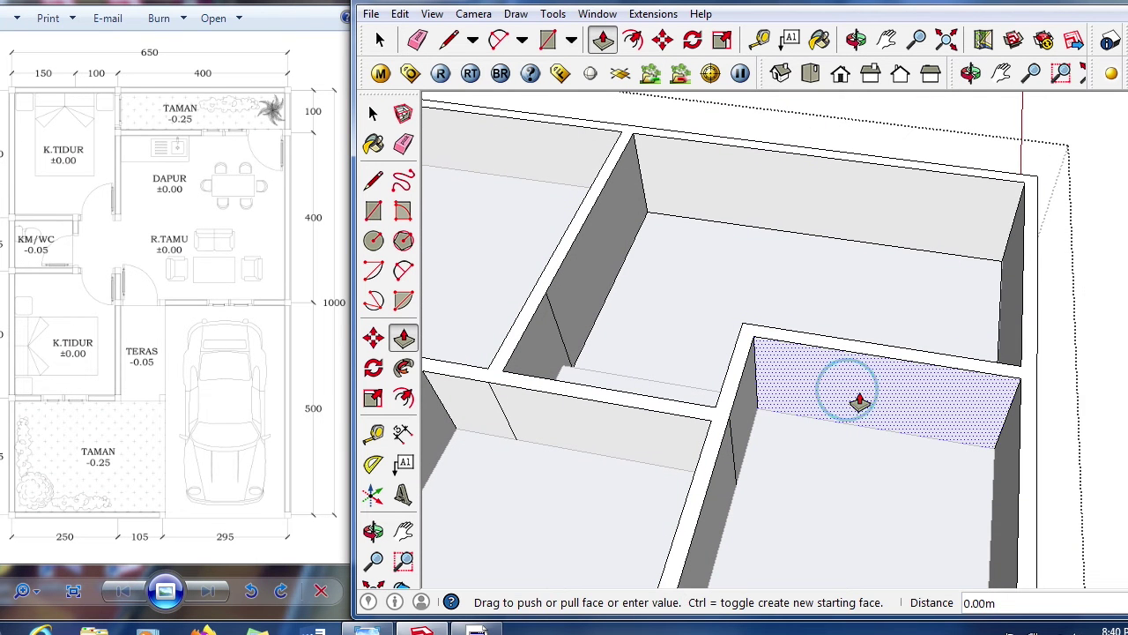
{"action": "left_click", "coordinate": [876, 337]}
{"action": "middle_click_drag", "start_coordinate": [594, 428], "coordinate": [1116, 398]}
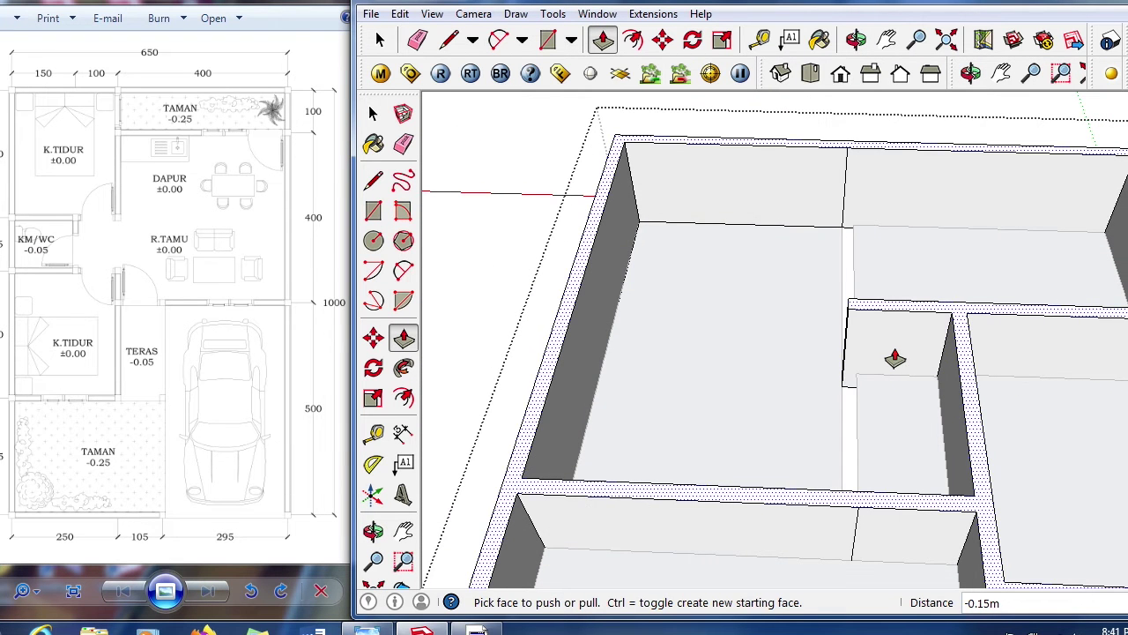
{"action": "left_click", "coordinate": [894, 357]}
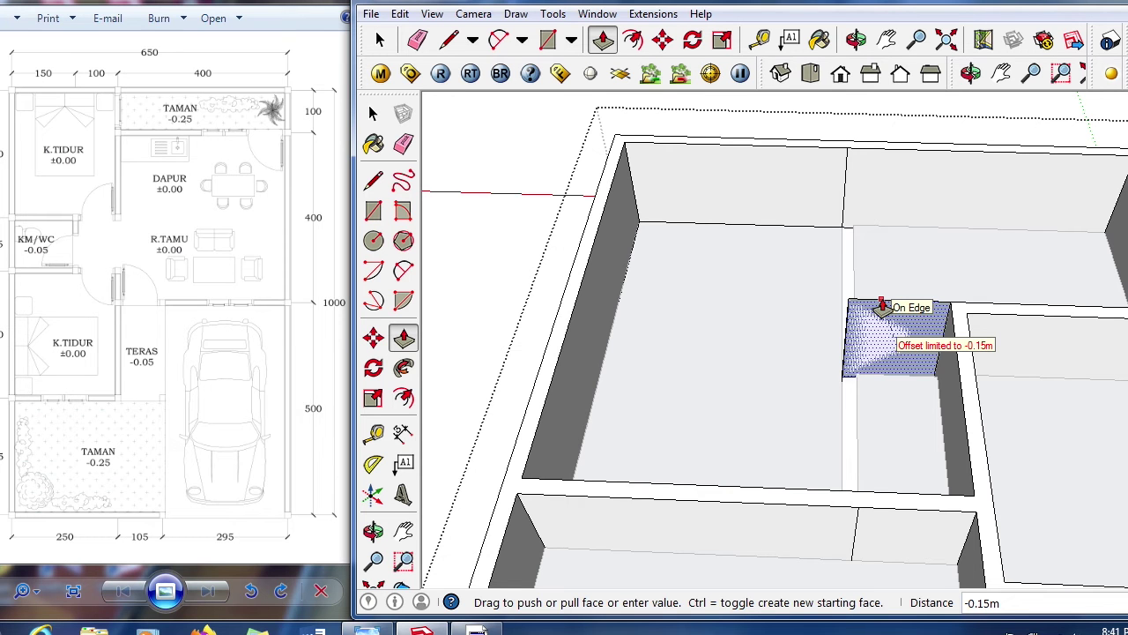
{"action": "left_click", "coordinate": [882, 307]}
- Delete the narrow leftover face standing where the removed garden, terrace and carport walls met
{"action": "middle_click_drag", "start_coordinate": [861, 333], "coordinate": [503, 428]}
{"action": "scroll", "coordinate": [829, 406], "scroll_direction": "up", "scroll_amount": 3}
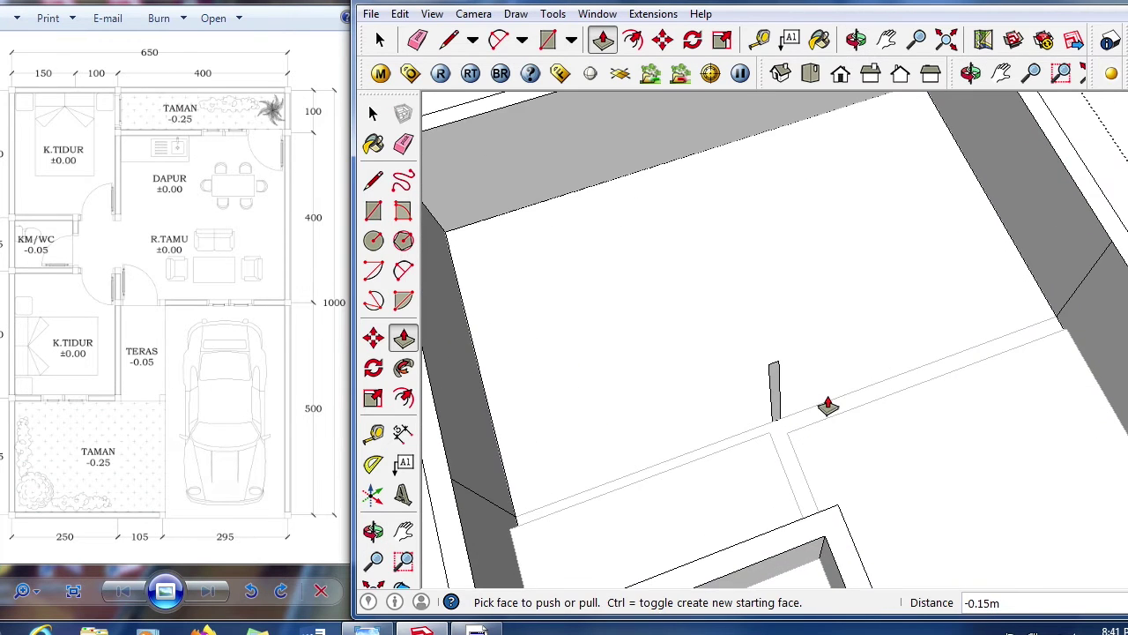
{"action": "scroll", "coordinate": [793, 387], "scroll_direction": "up", "scroll_amount": 1}
{"action": "key", "text": "space"}
{"action": "left_click_drag", "start_coordinate": [705, 317], "coordinate": [888, 469]}
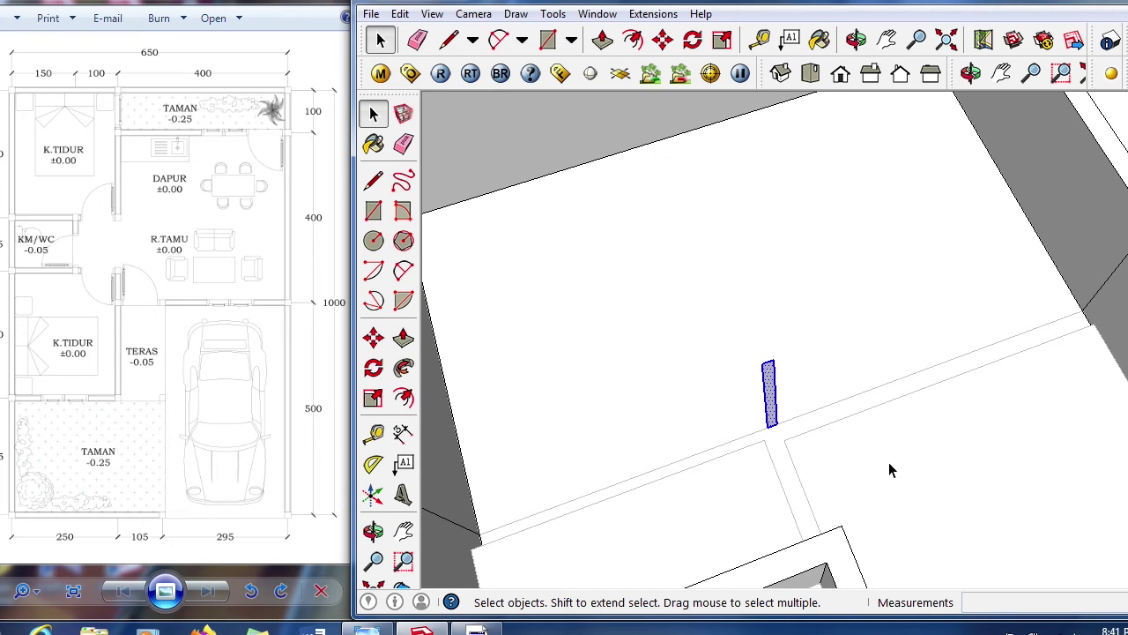
{"action": "key", "text": "Delete"}
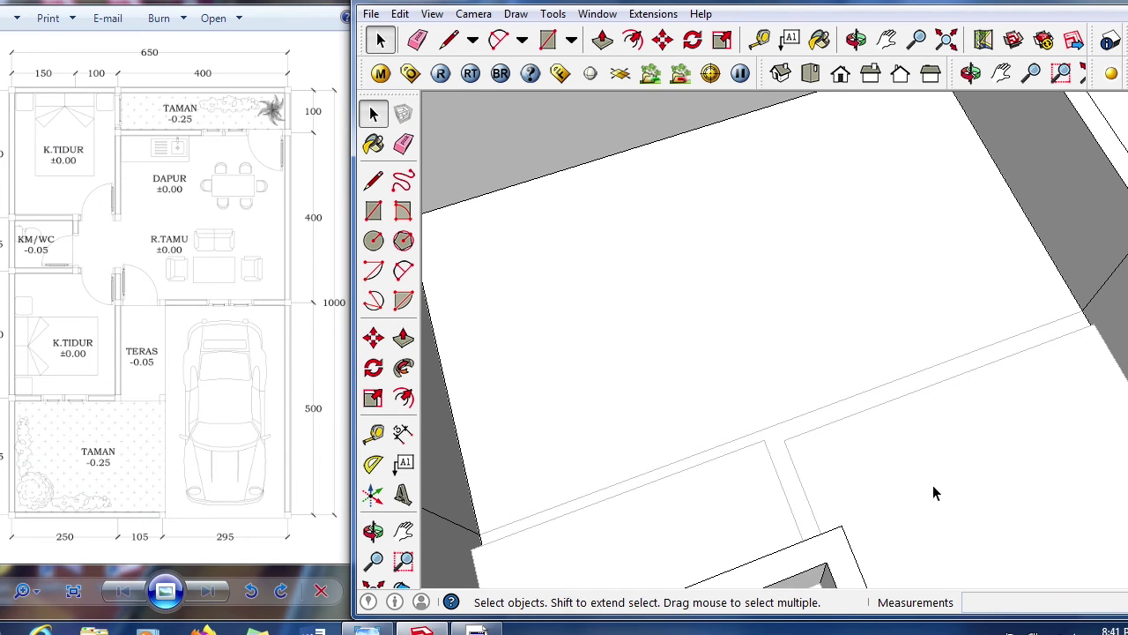
- Push the inner face of the carport's front wall outward 0.15 m, through the wall's full thickness
{"action": "middle_click_drag", "start_coordinate": [933, 486], "coordinate": [406, 518]}
{"action": "scroll", "coordinate": [1109, 403], "scroll_direction": "down", "scroll_amount": 4}
{"action": "middle_click_drag", "start_coordinate": [1095, 402], "coordinate": [886, 357]}
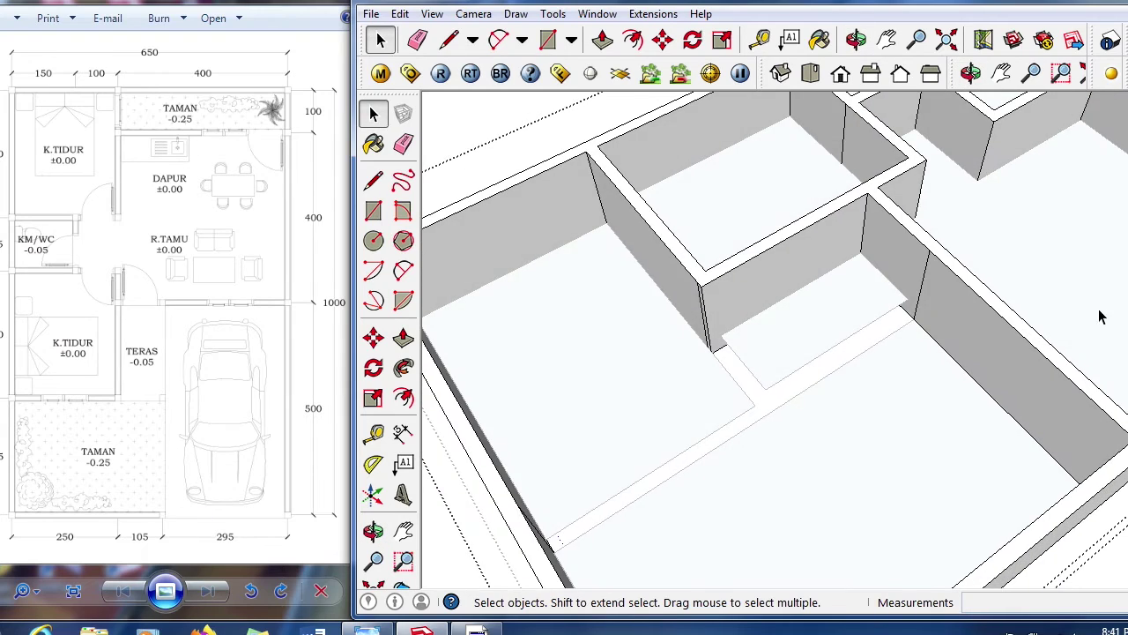
{"action": "scroll", "coordinate": [1100, 318], "scroll_direction": "down", "scroll_amount": 3}
{"action": "middle_click_drag", "start_coordinate": [1002, 412], "coordinate": [605, 263]}
{"action": "scroll", "coordinate": [602, 295], "scroll_direction": "up", "scroll_amount": 3}
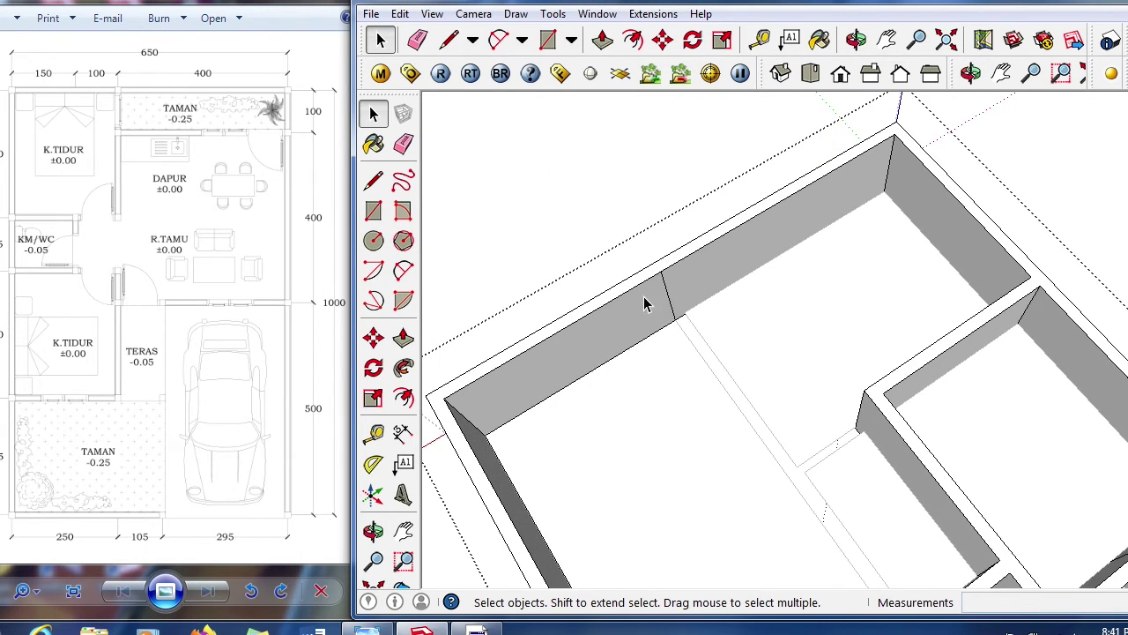
{"action": "middle_click_drag", "start_coordinate": [644, 302], "coordinate": [509, 256]}
{"action": "key", "text": "p"}
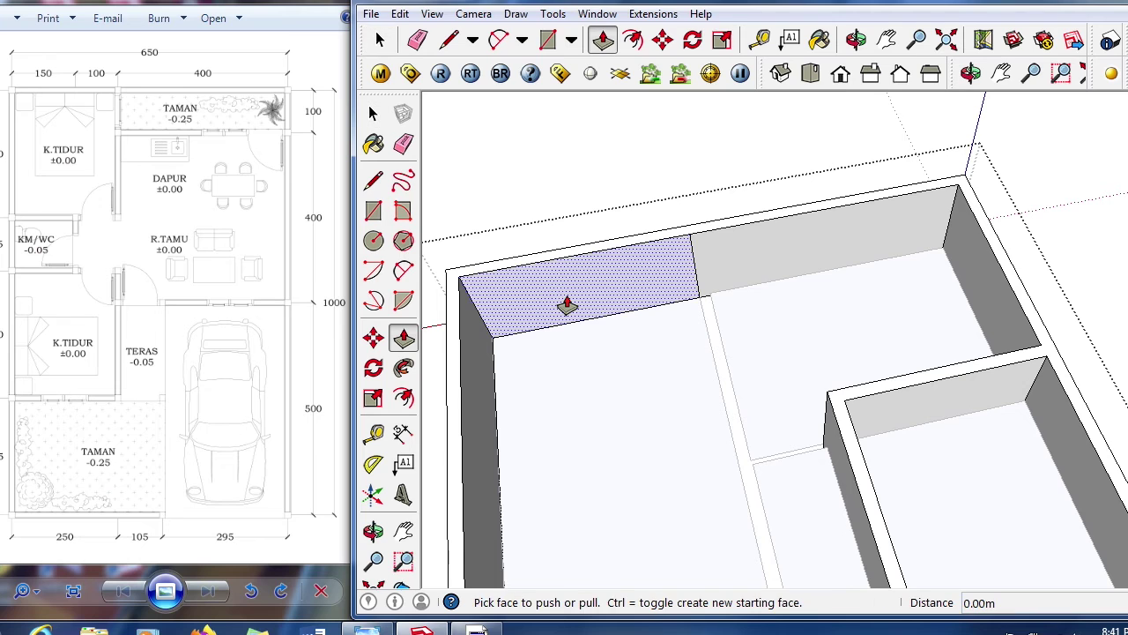
{"action": "left_click", "coordinate": [564, 304]}
{"action": "left_click", "coordinate": [567, 273]}
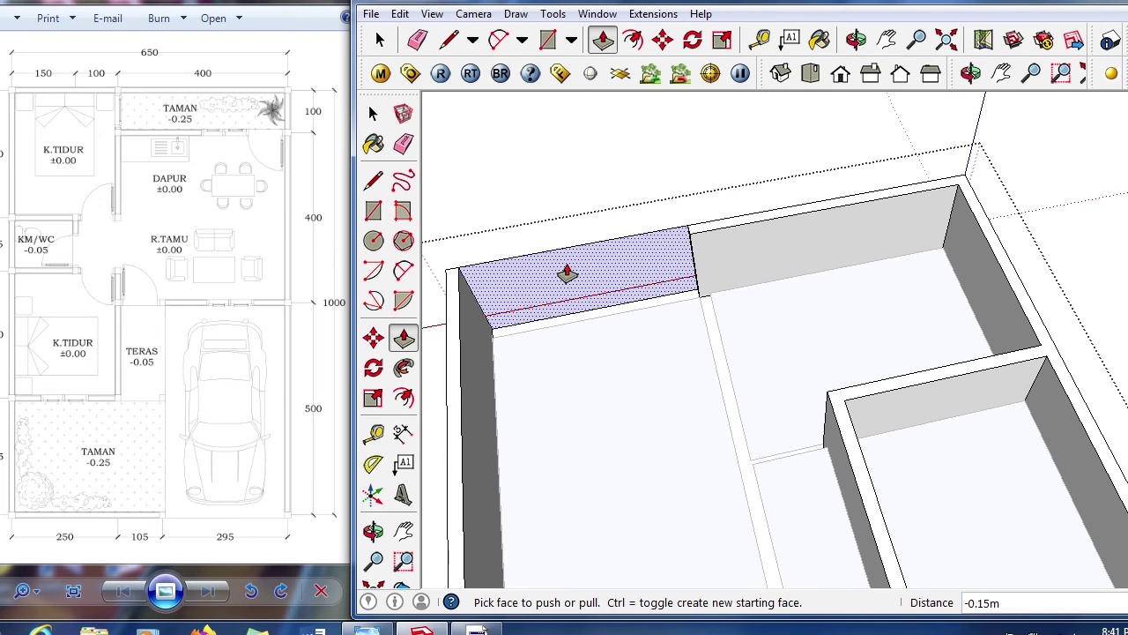
- Erase the top edge of the leftover outer face across the carport's front so the face is removed
{"action": "key", "text": "e"}
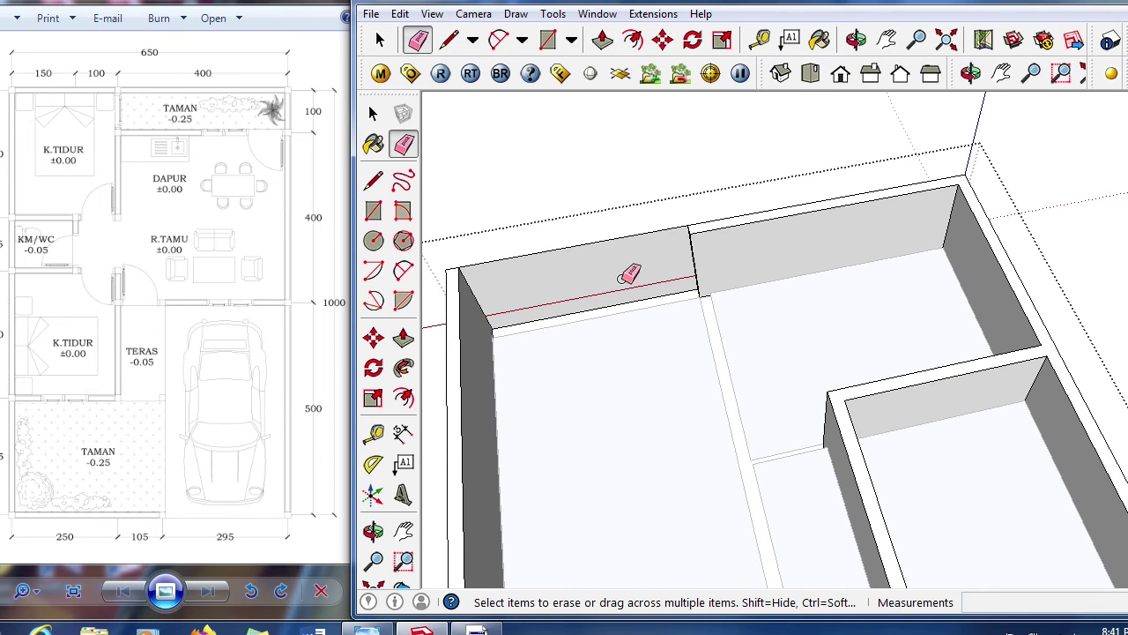
{"action": "mouse_move", "coordinate": [632, 280]}
{"action": "middle_mouse_down"}
{"action": "mouse_move", "coordinate": [831, 252]}
{"action": "mouse_move", "coordinate": [932, 221]}
{"action": "middle_mouse_up"}
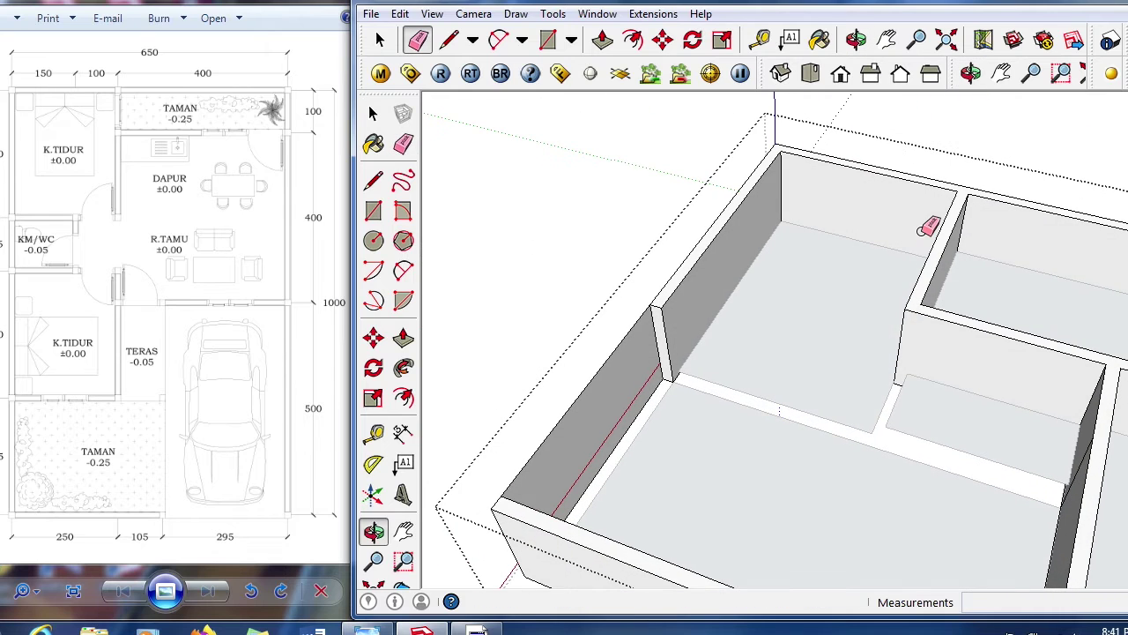
{"action": "key", "text": "space"}
{"action": "left_click", "coordinate": [621, 393]}
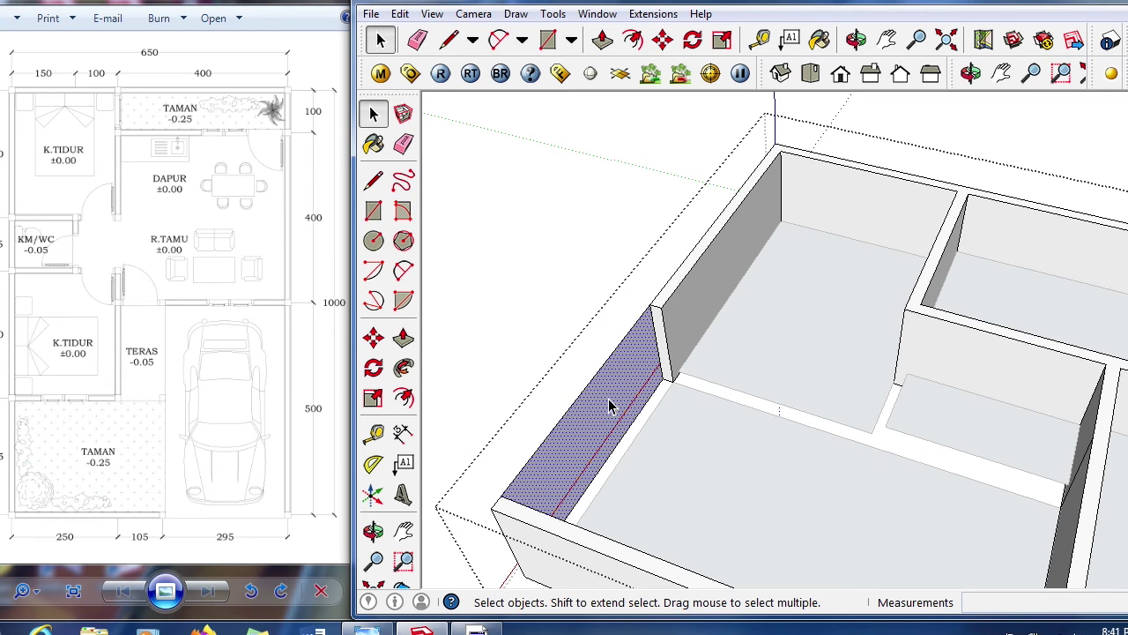
{"action": "left_click", "coordinate": [613, 403]}
{"action": "scroll", "coordinate": [657, 342], "scroll_direction": "up", "scroll_amount": 2}
{"action": "scroll", "coordinate": [657, 342], "scroll_direction": "up", "scroll_amount": 2}
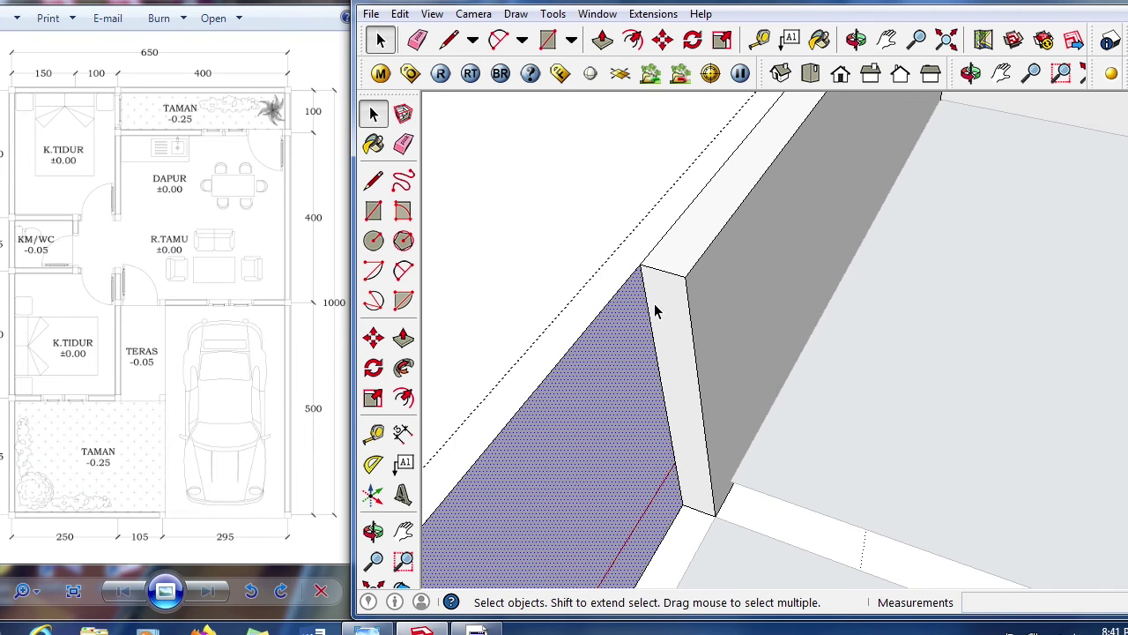
{"action": "left_click", "coordinate": [644, 284]}
{"action": "left_click", "coordinate": [614, 303]}
{"action": "scroll", "coordinate": [657, 282], "scroll_direction": "down", "scroll_amount": 2}
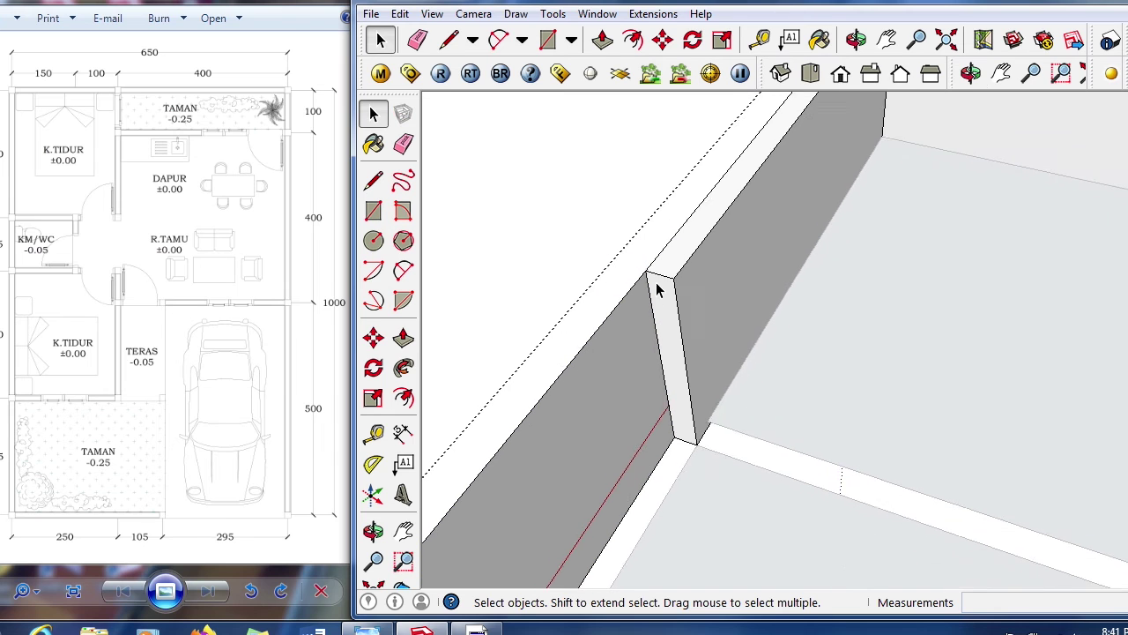
{"action": "scroll", "coordinate": [675, 309], "scroll_direction": "down", "scroll_amount": 2}
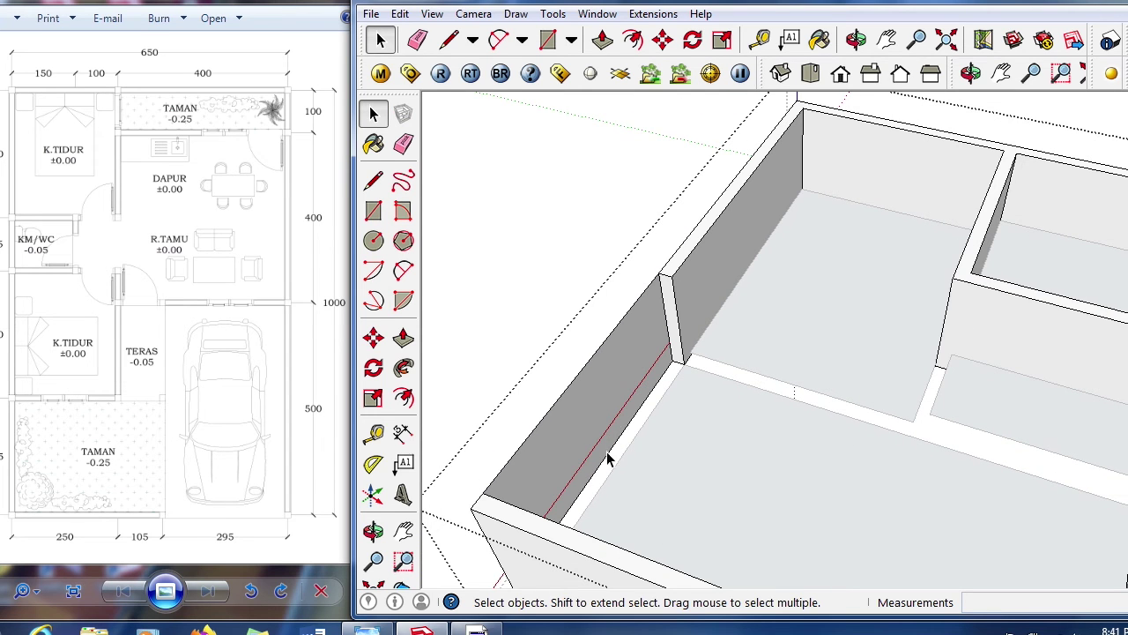
{"action": "key", "text": "e"}
{"action": "left_click", "coordinate": [571, 362]}
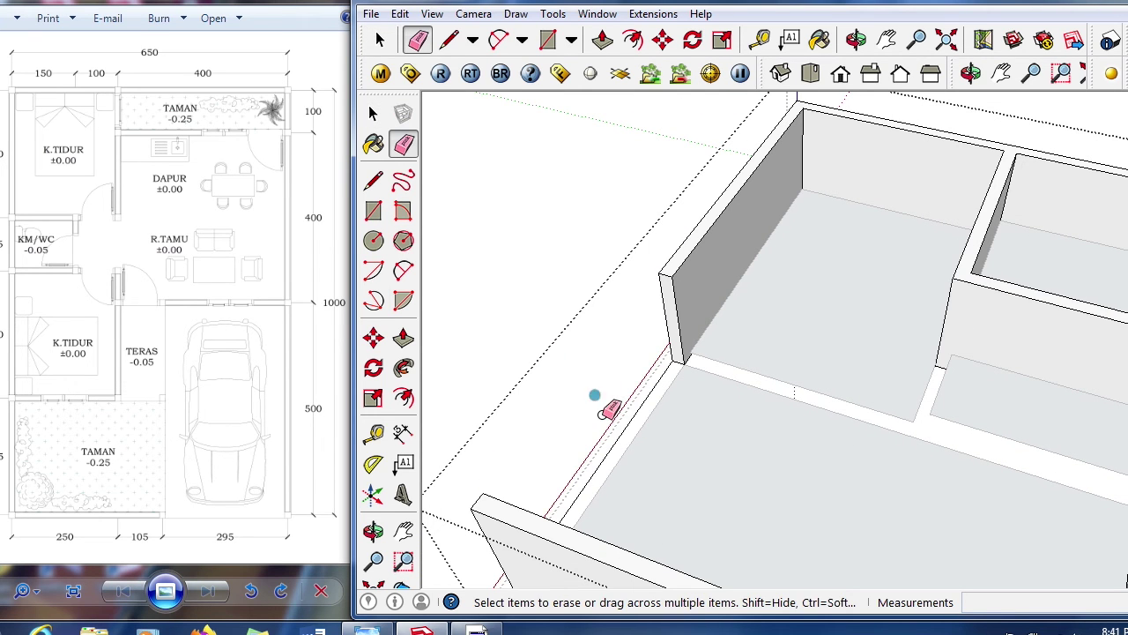
- Close the walls group and compare the openings around the carport, terrace and front garden with the plan
{"action": "key", "text": "space"}
{"action": "scroll", "coordinate": [680, 412], "scroll_direction": "down", "scroll_amount": 3}
{"action": "mouse_move", "coordinate": [681, 412]}
{"action": "middle_mouse_down"}
{"action": "mouse_move", "coordinate": [778, 397]}
{"action": "mouse_move", "coordinate": [974, 458]}
{"action": "middle_mouse_up"}
{"action": "left_click", "coordinate": [887, 428]}
{"action": "middle_click_drag", "start_coordinate": [886, 428], "coordinate": [761, 567]}
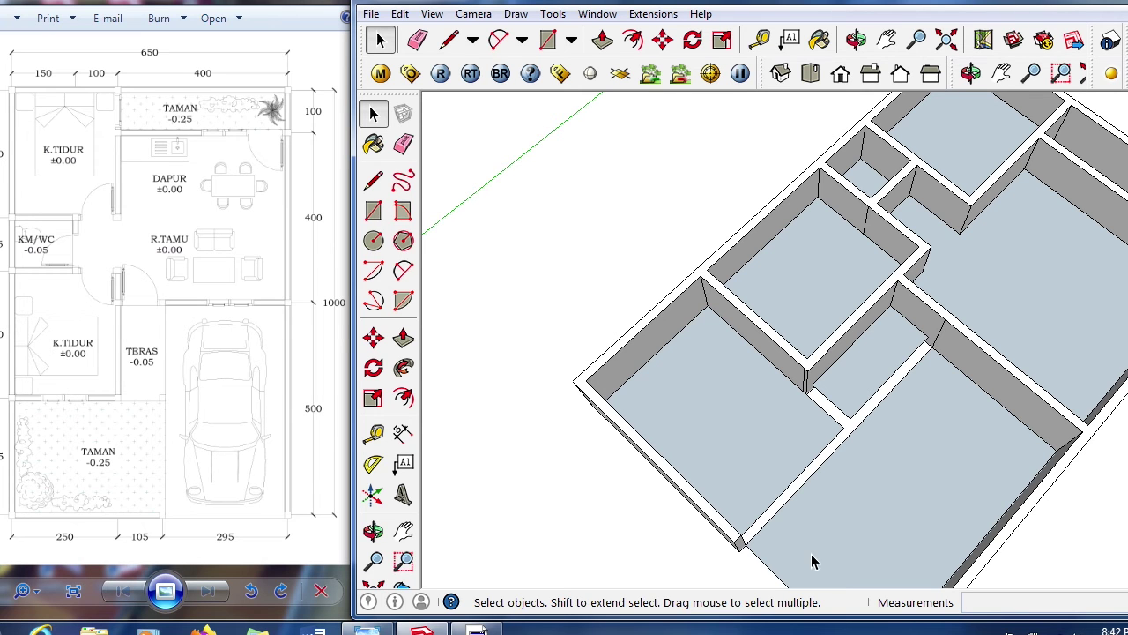
{"action": "scroll", "coordinate": [773, 297], "scroll_direction": "up", "scroll_amount": 4}
{"action": "mouse_move", "coordinate": [824, 446]}
{"action": "middle_mouse_down"}
{"action": "mouse_move", "coordinate": [887, 194]}
{"action": "mouse_move", "coordinate": [889, 212]}
{"action": "middle_mouse_up"}
{"action": "left_click", "coordinate": [560, 338]}
{"action": "scroll", "coordinate": [560, 338], "scroll_direction": "down", "scroll_amount": 5}
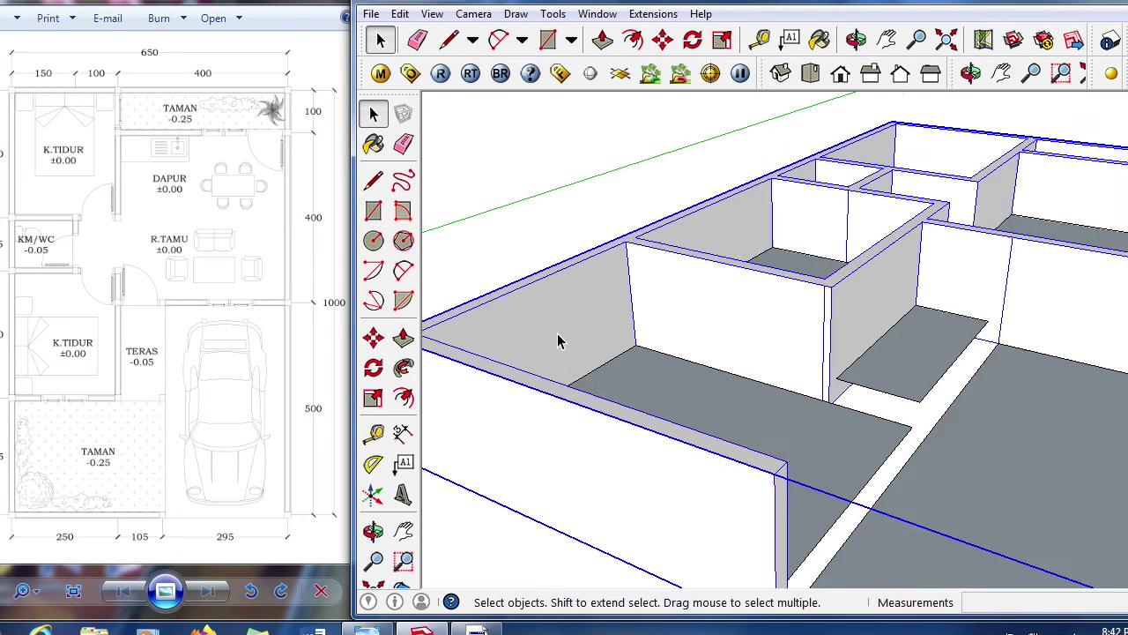
{"action": "left_click", "coordinate": [472, 375]}
{"action": "mouse_move", "coordinate": [472, 375]}
{"action": "middle_mouse_down"}
{"action": "mouse_move", "coordinate": [453, 382]}
{"action": "mouse_move", "coordinate": [433, 421]}
{"action": "middle_mouse_up"}
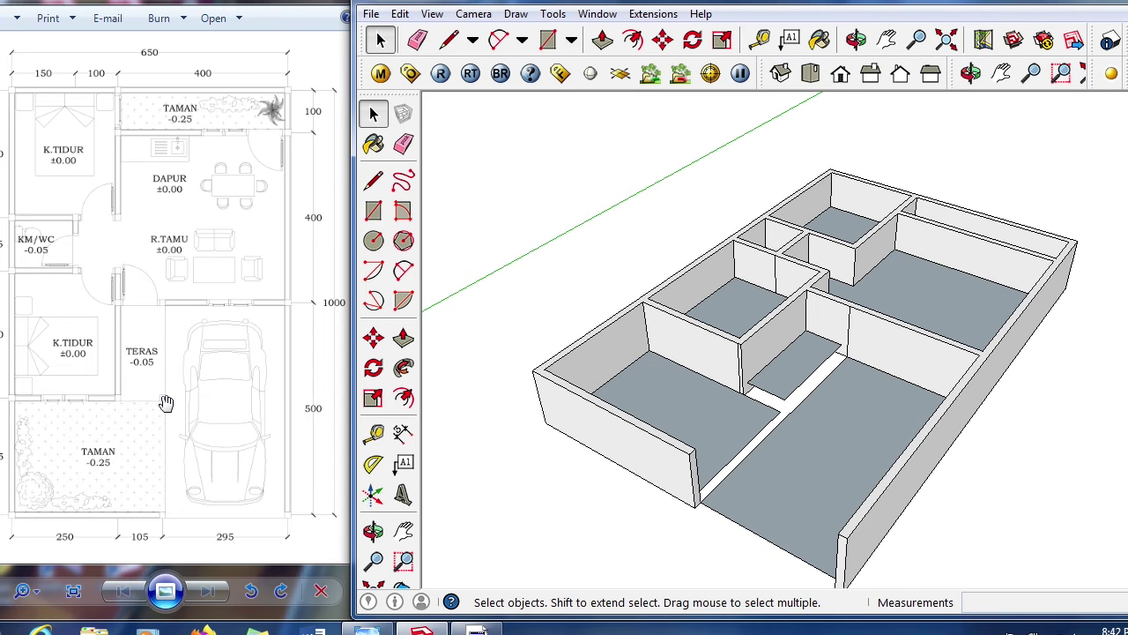
{"action": "scroll", "coordinate": [166, 406], "scroll_direction": "up", "scroll_amount": 1}
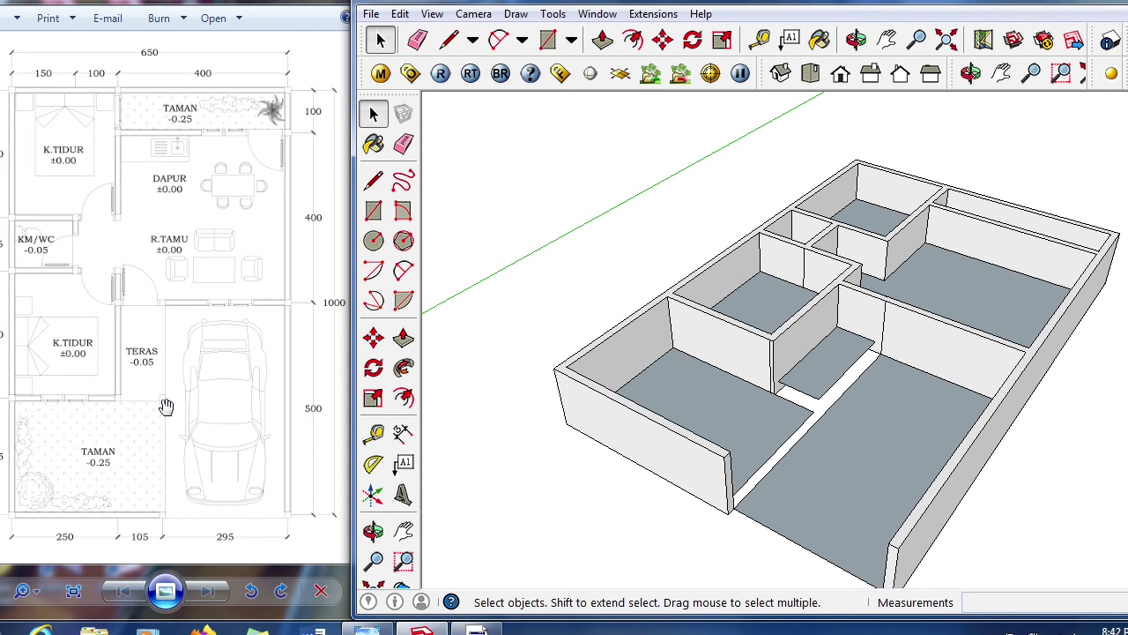
- Compare the corner where the terrace, front garden and carport meet with the floor plan
{"action": "scroll", "coordinate": [996, 472], "scroll_direction": "up", "scroll_amount": 2}
{"action": "mouse_move", "coordinate": [996, 471]}
{"action": "middle_mouse_down"}
{"action": "mouse_move", "coordinate": [596, 380]}
{"action": "mouse_move", "coordinate": [461, 550]}
{"action": "middle_mouse_up"}
{"action": "mouse_move", "coordinate": [682, 441]}
{"action": "middle_mouse_down"}
{"action": "mouse_move", "coordinate": [867, 362]}
{"action": "mouse_move", "coordinate": [982, 382]}
{"action": "mouse_move", "coordinate": [687, 497]}
{"action": "mouse_move", "coordinate": [788, 184]}
{"action": "middle_mouse_up"}
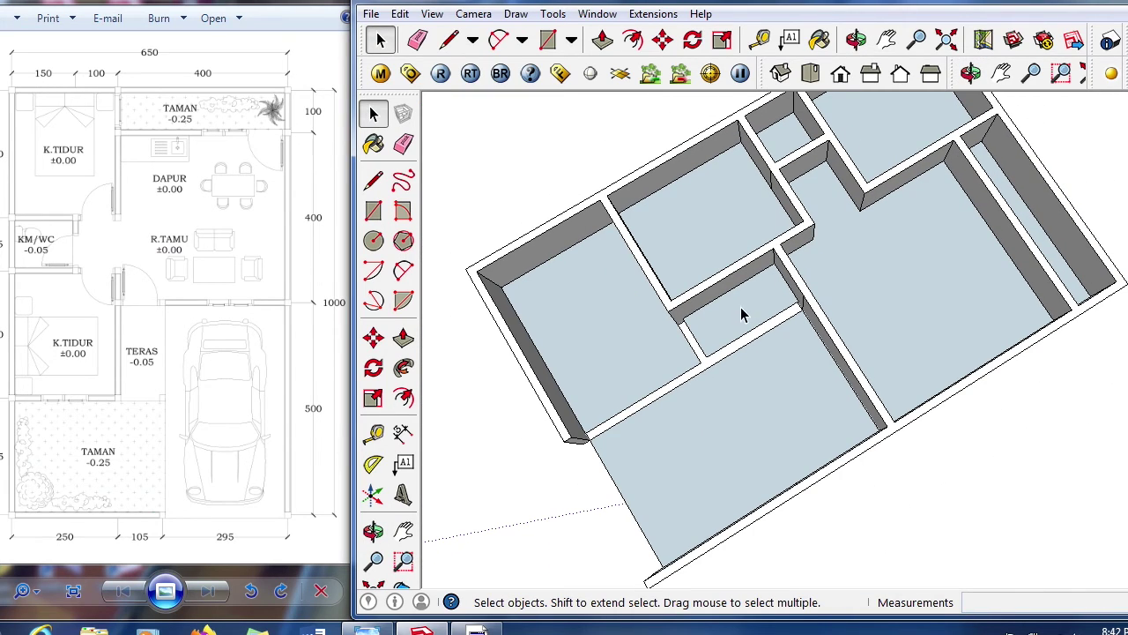
{"action": "left_click", "coordinate": [373, 494]}
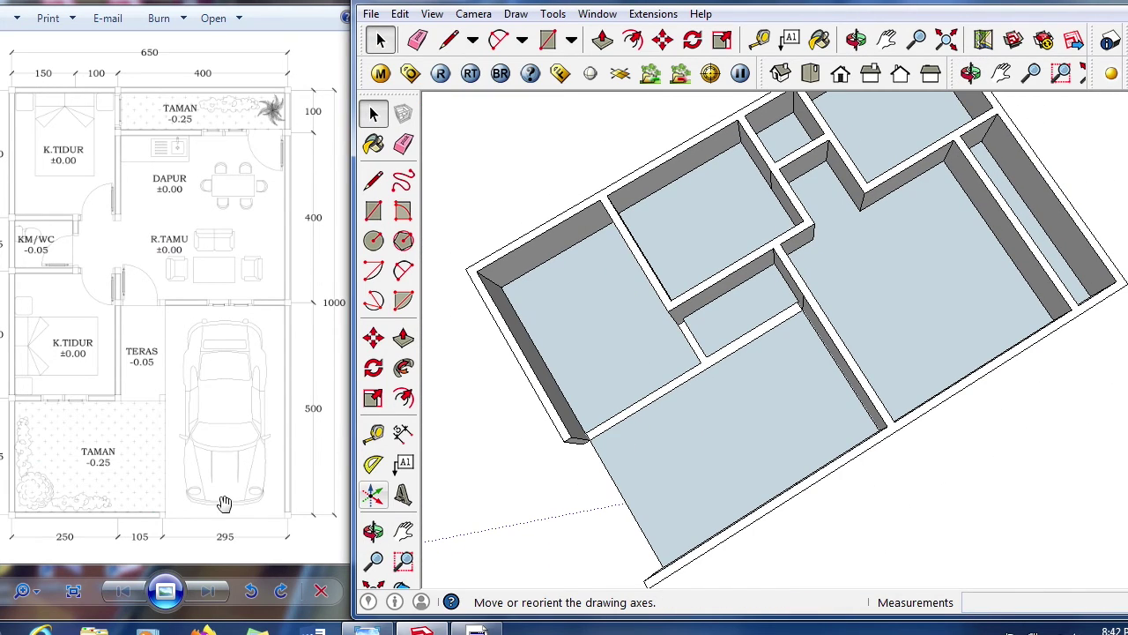
{"action": "key", "text": "space"}
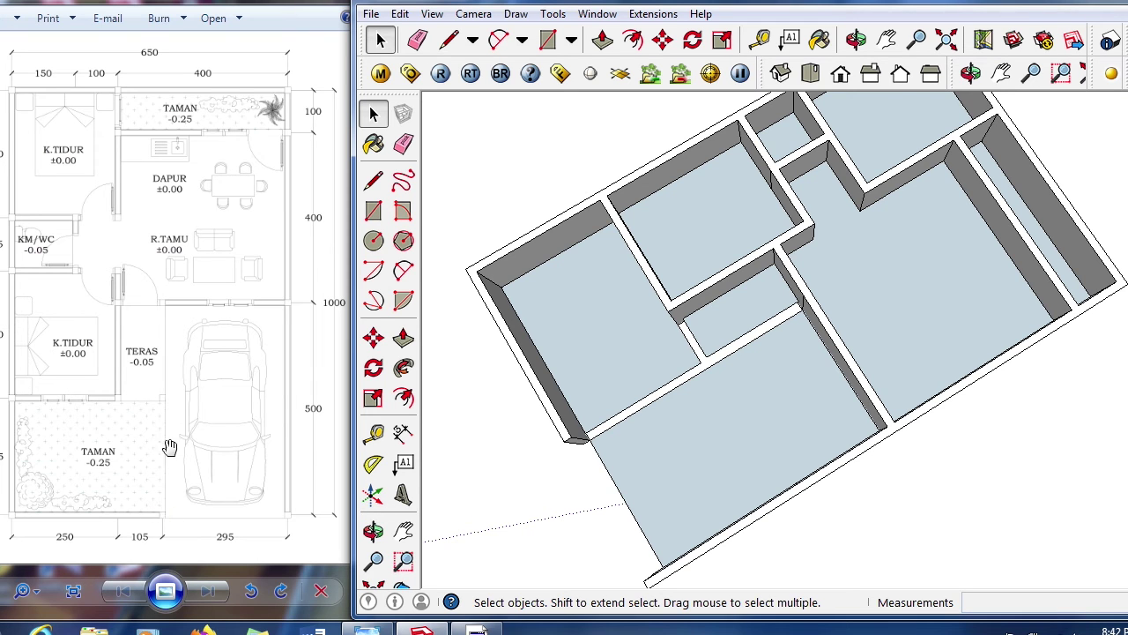
{"action": "scroll", "coordinate": [760, 396], "scroll_direction": "up", "scroll_amount": 4}
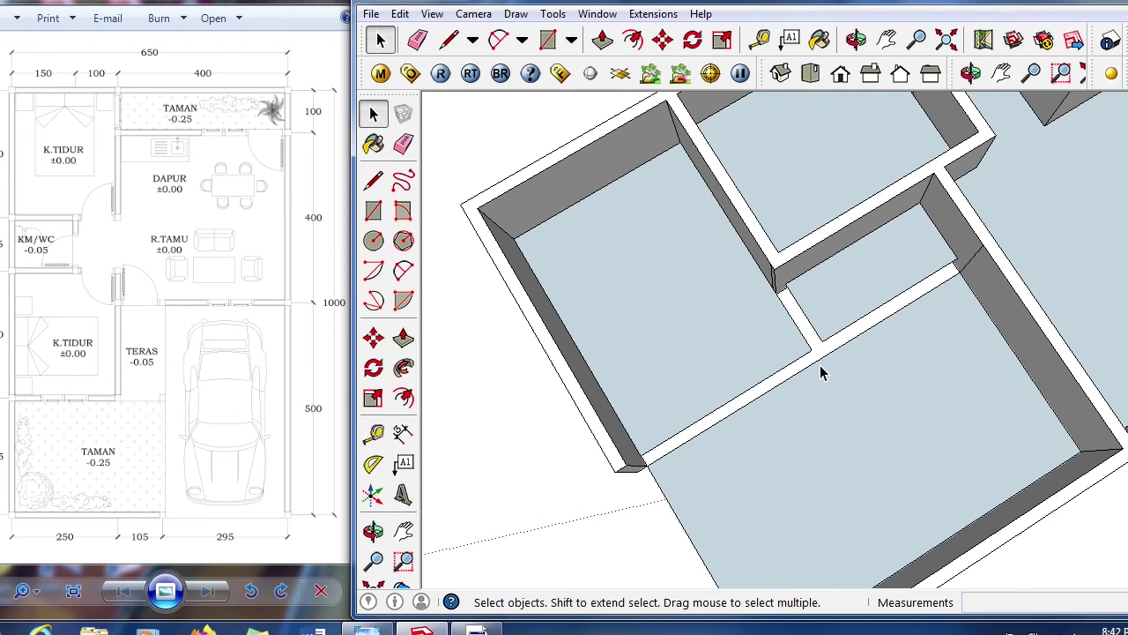
{"action": "mouse_move", "coordinate": [834, 431]}
{"action": "middle_mouse_down"}
{"action": "mouse_move", "coordinate": [887, 322]}
{"action": "mouse_move", "coordinate": [961, 282]}
{"action": "middle_mouse_up"}
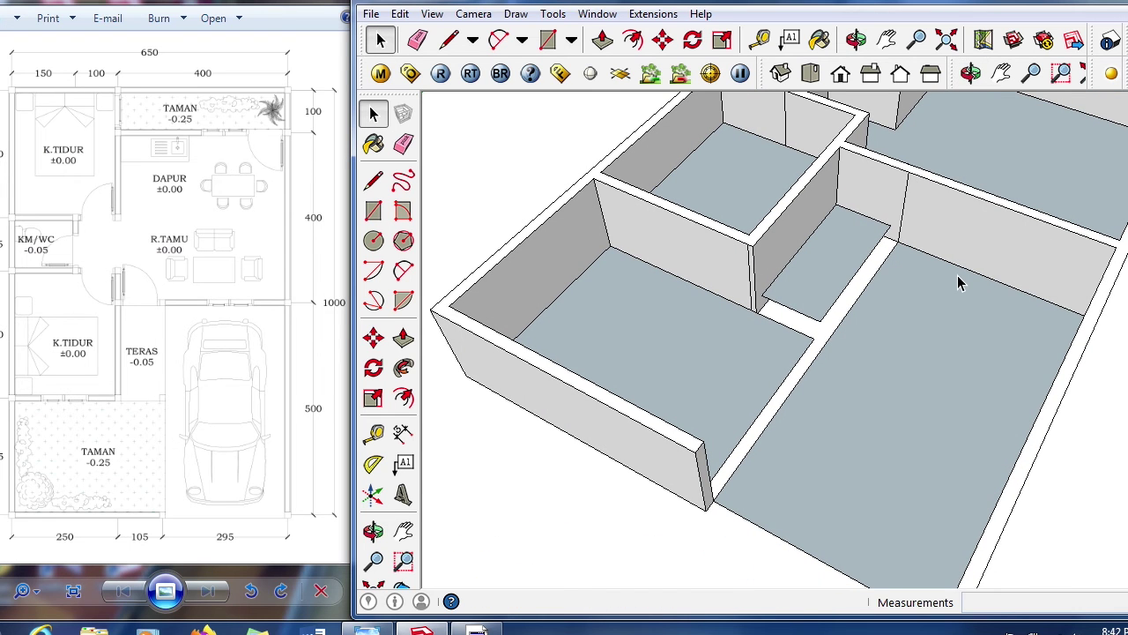
{"action": "left_click", "coordinate": [477, 629]}
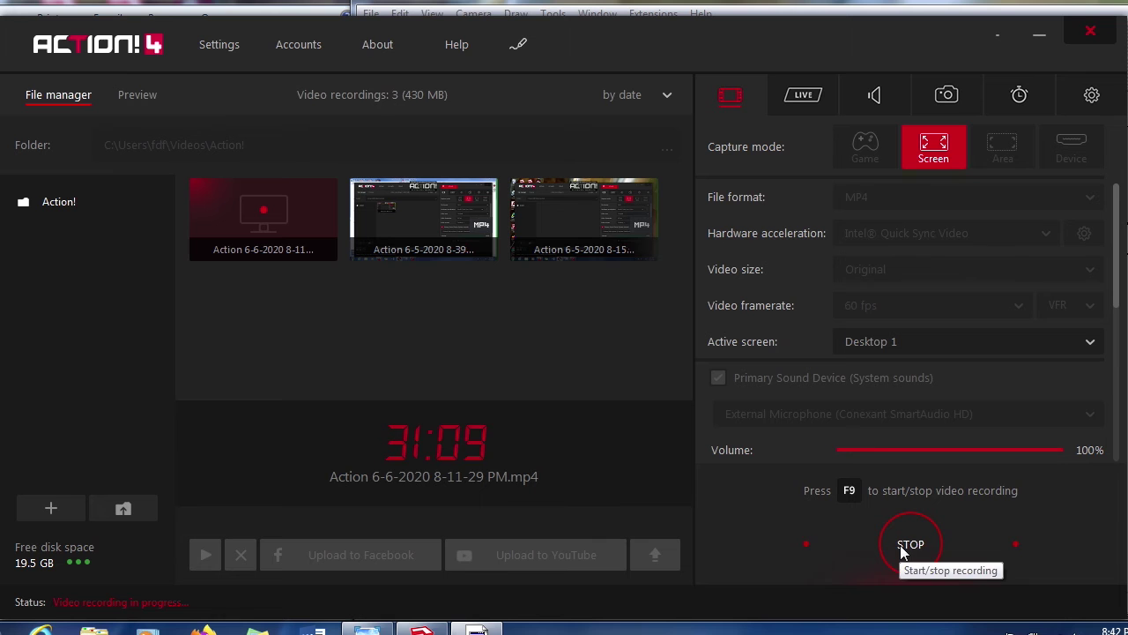
{"action": "left_click", "coordinate": [1037, 39]}
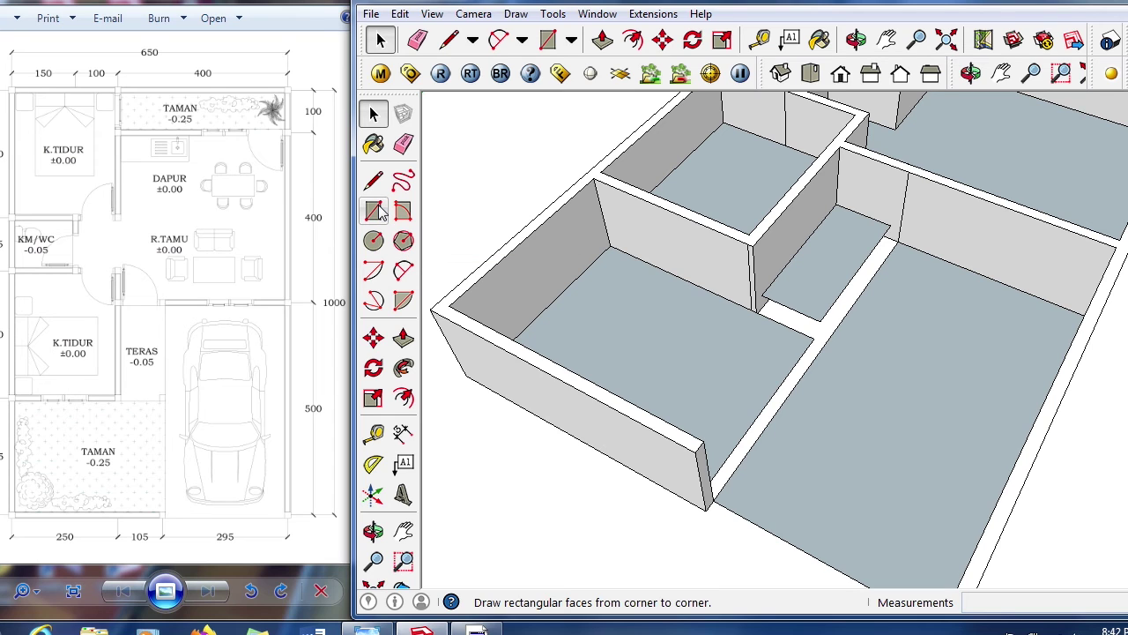
- Draw a 0.15 by 0.15 m square on the carport floor for the terrace column
{"action": "key", "text": "r"}
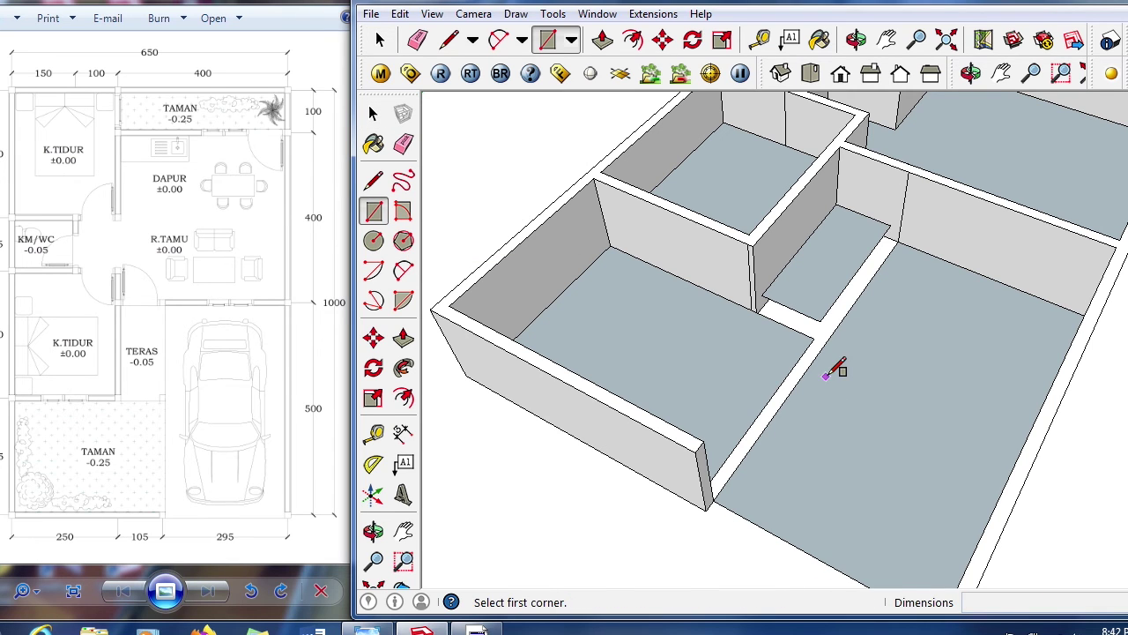
{"action": "left_click", "coordinate": [854, 362]}
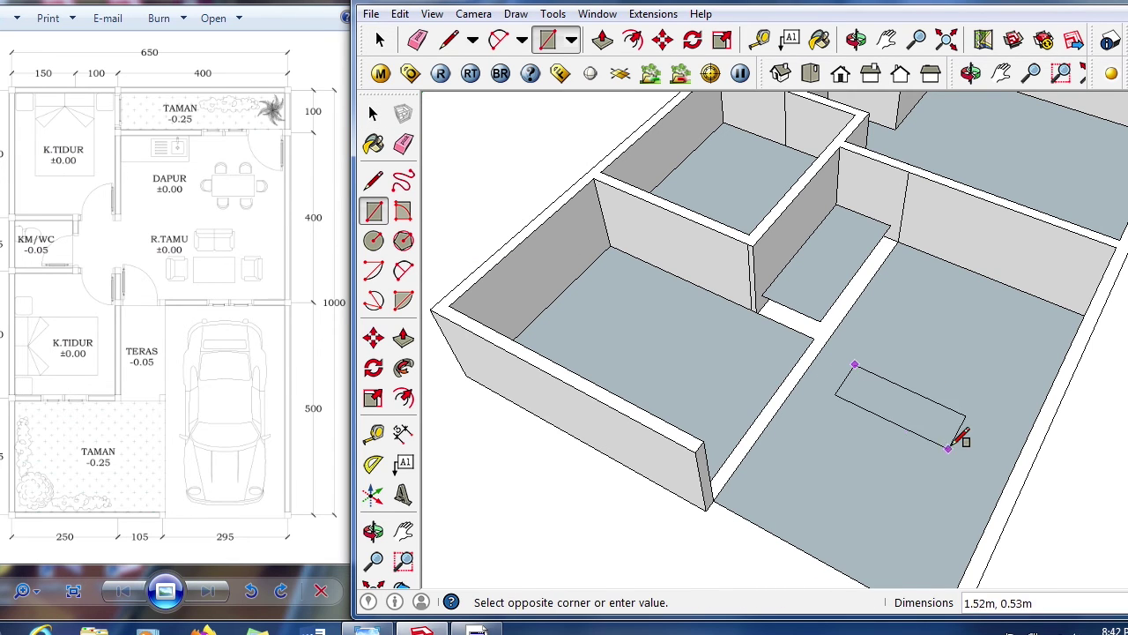
{"action": "middle_click_drag", "start_coordinate": [960, 388], "coordinate": [820, 374]}
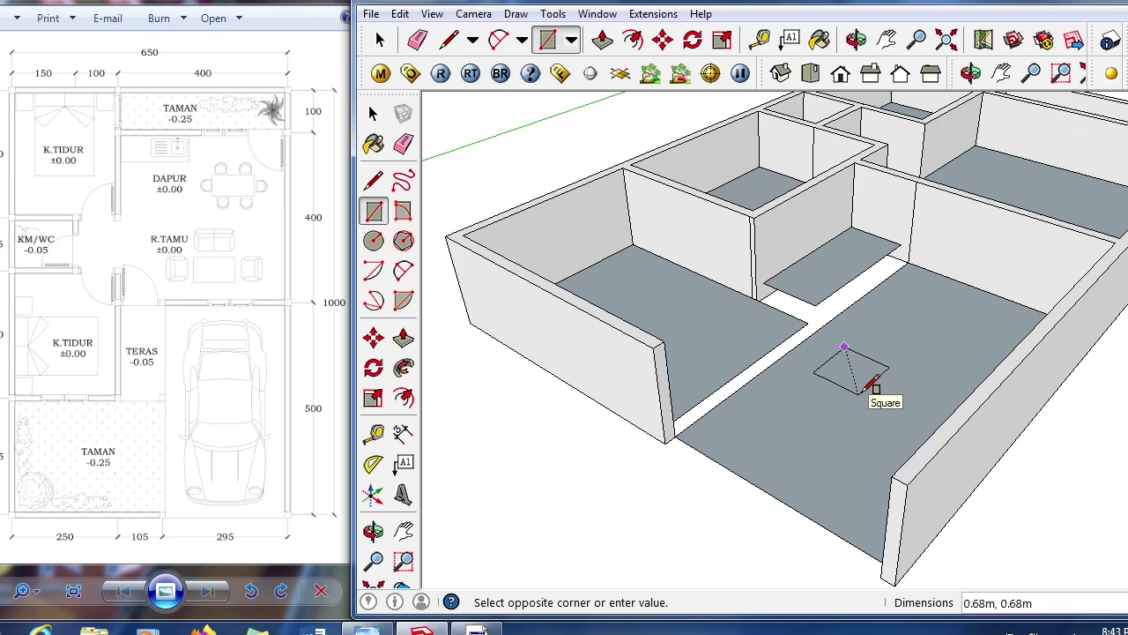
{"action": "type", "text": "0"}
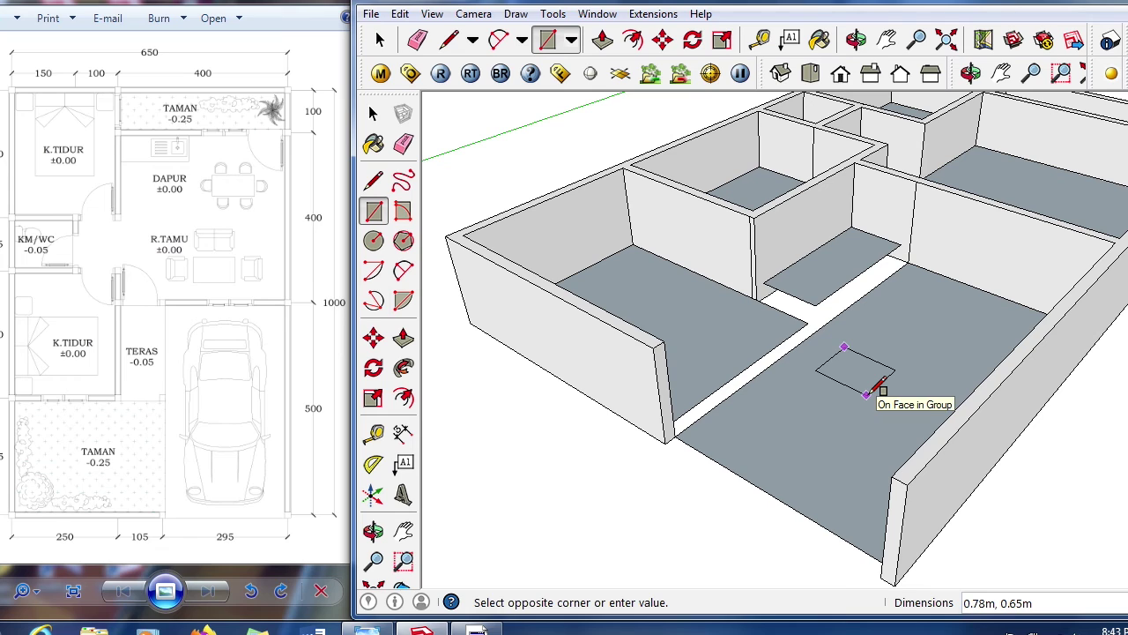
{"action": "type", "text": "0.15,0"}
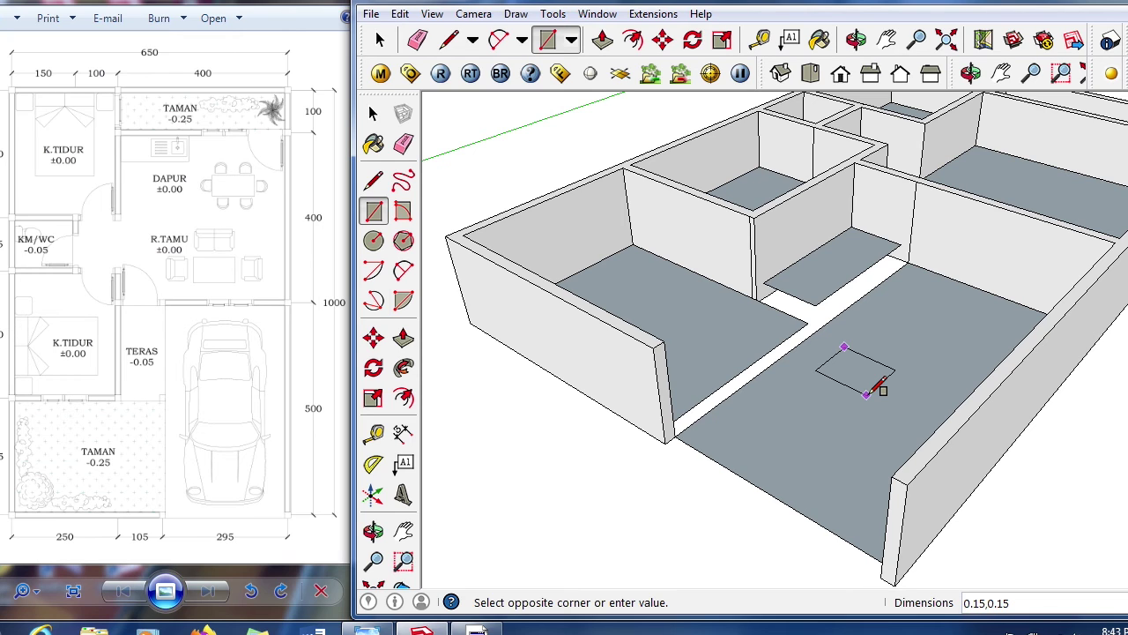
{"action": "key", "text": "Return"}
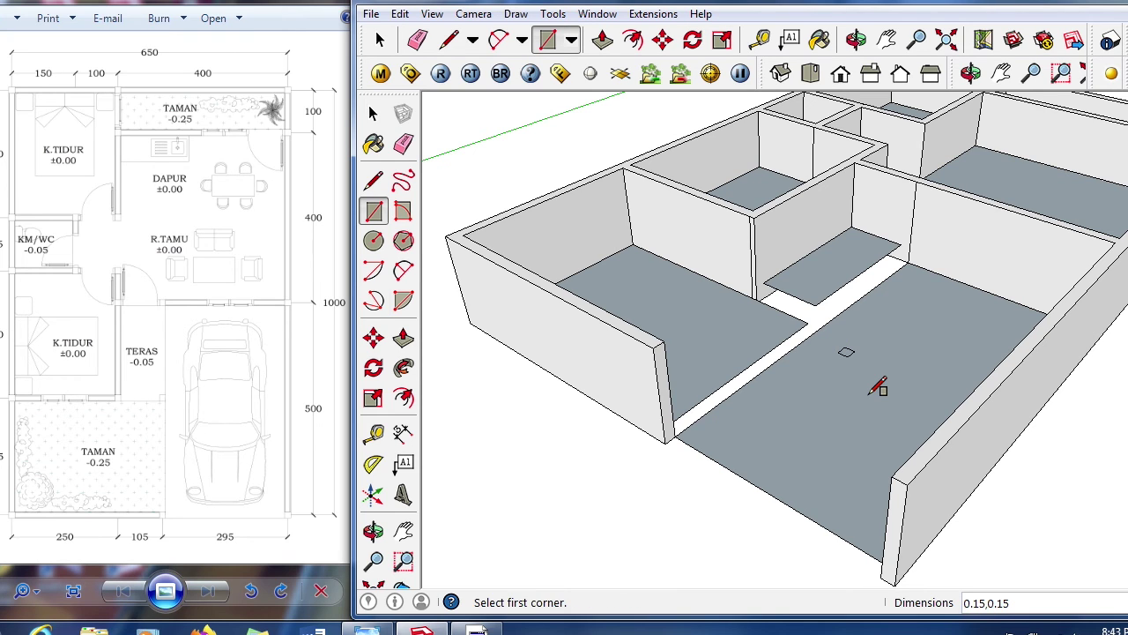
- Cut the small square from the carport floor and paste it inside the walls group
{"action": "key", "text": "space"}
{"action": "scroll", "coordinate": [871, 321], "scroll_direction": "up", "scroll_amount": 2}
{"action": "scroll", "coordinate": [808, 386], "scroll_direction": "up", "scroll_amount": 1}
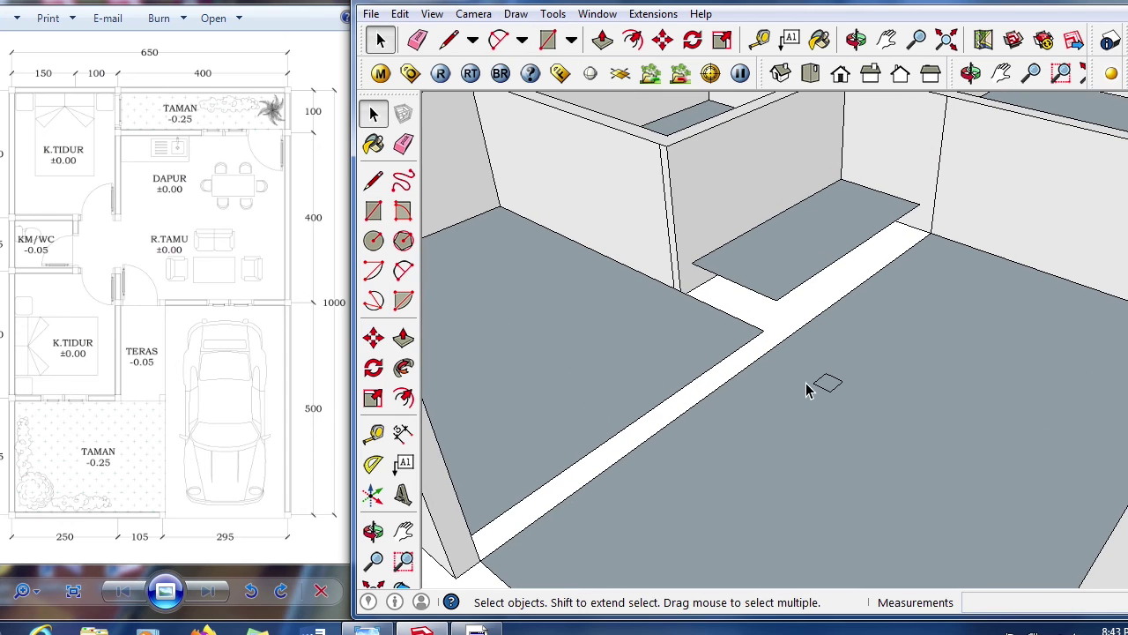
{"action": "left_click_drag", "start_coordinate": [773, 314], "coordinate": [930, 480]}
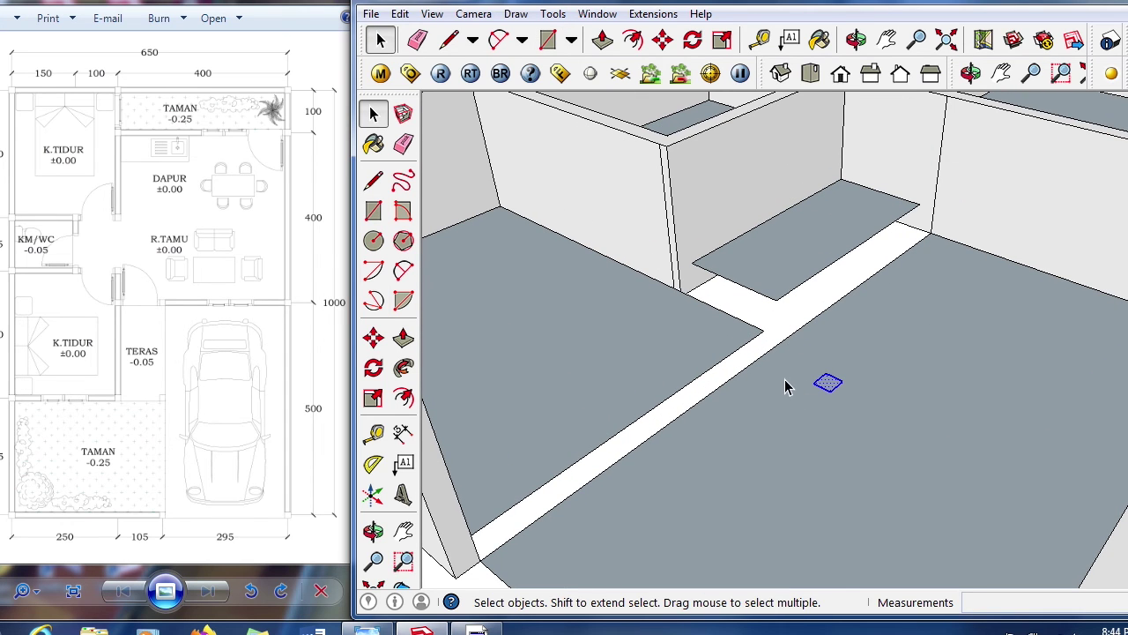
{"action": "right_click", "coordinate": [838, 388]}
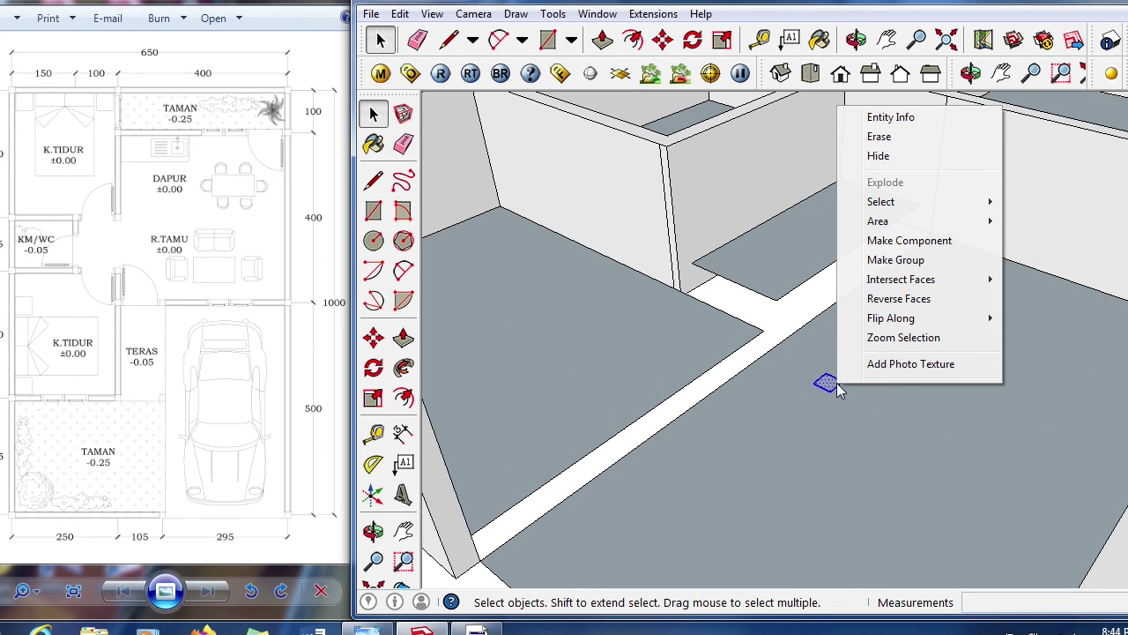
{"action": "left_click", "coordinate": [868, 259]}
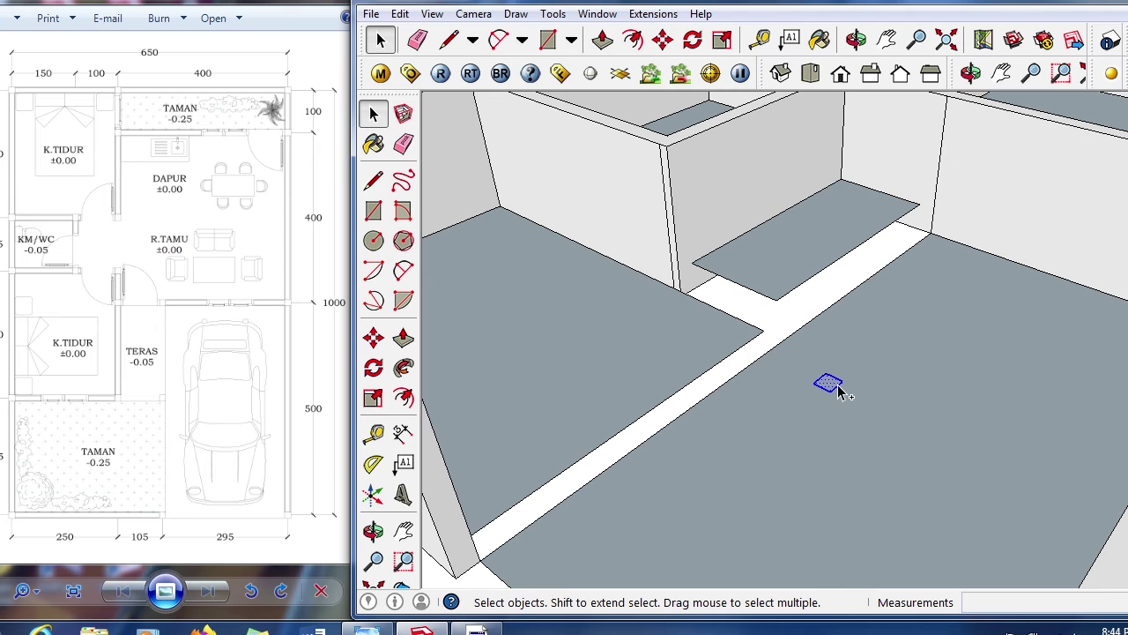
{"action": "key", "text": "Delete"}
{"action": "left_click", "coordinate": [952, 151]}
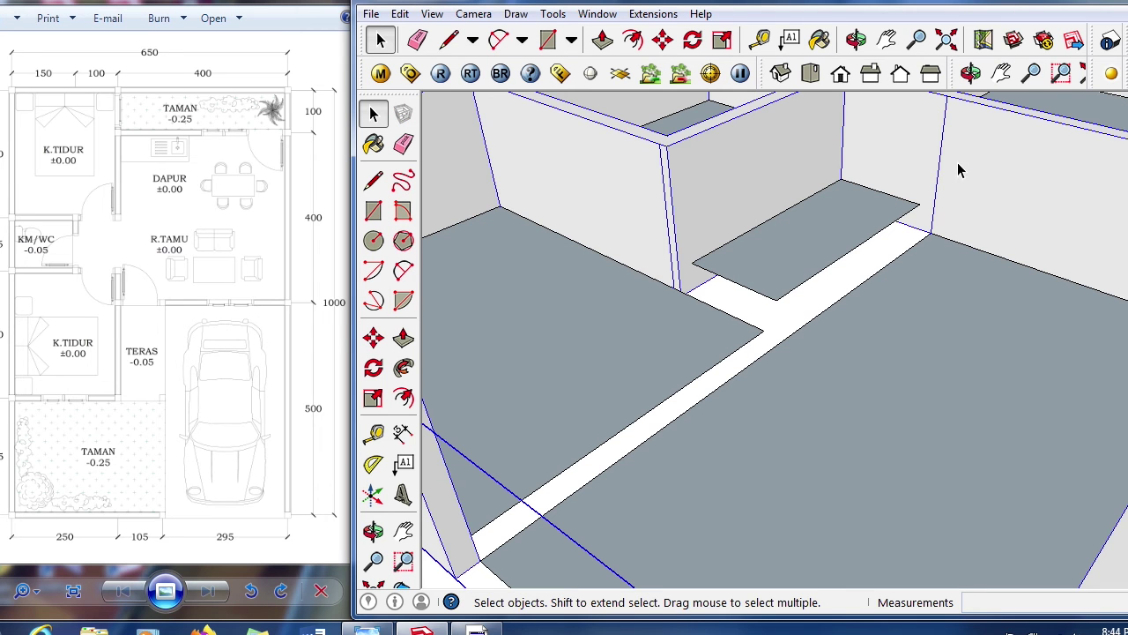
{"action": "double_click", "coordinate": [743, 349]}
{"action": "key", "text": "ctrl+v"}
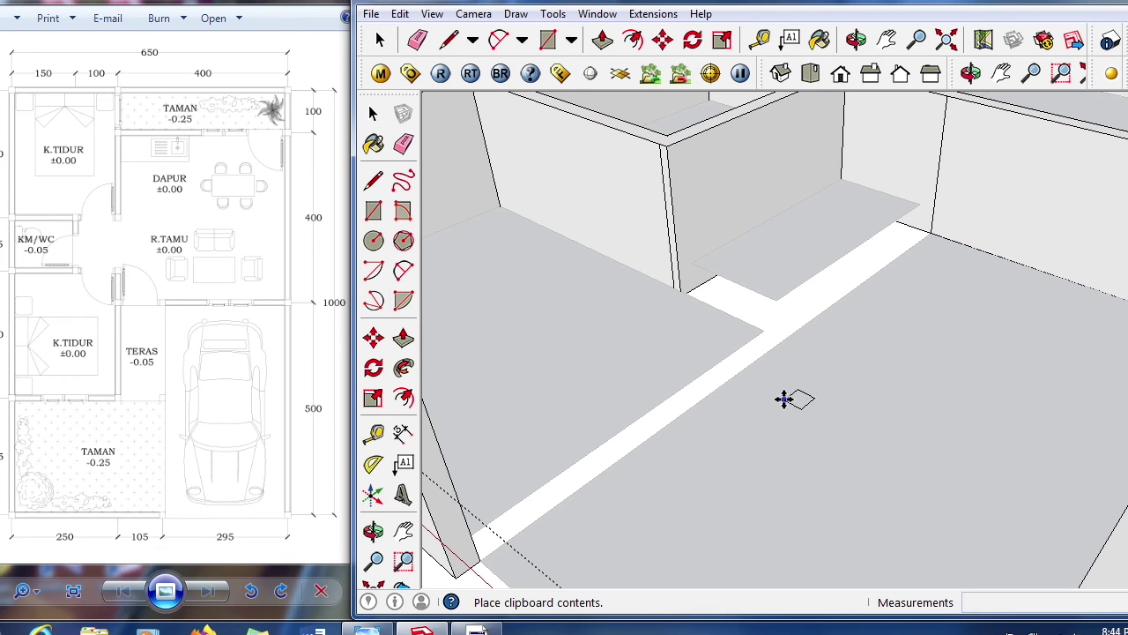
{"action": "left_click", "coordinate": [802, 391]}
- Move the square by its corner to the junction of the garden, terrace and carport wall strips, against the carport floor's edge
{"action": "scroll", "coordinate": [807, 391], "scroll_direction": "down", "scroll_amount": 3}
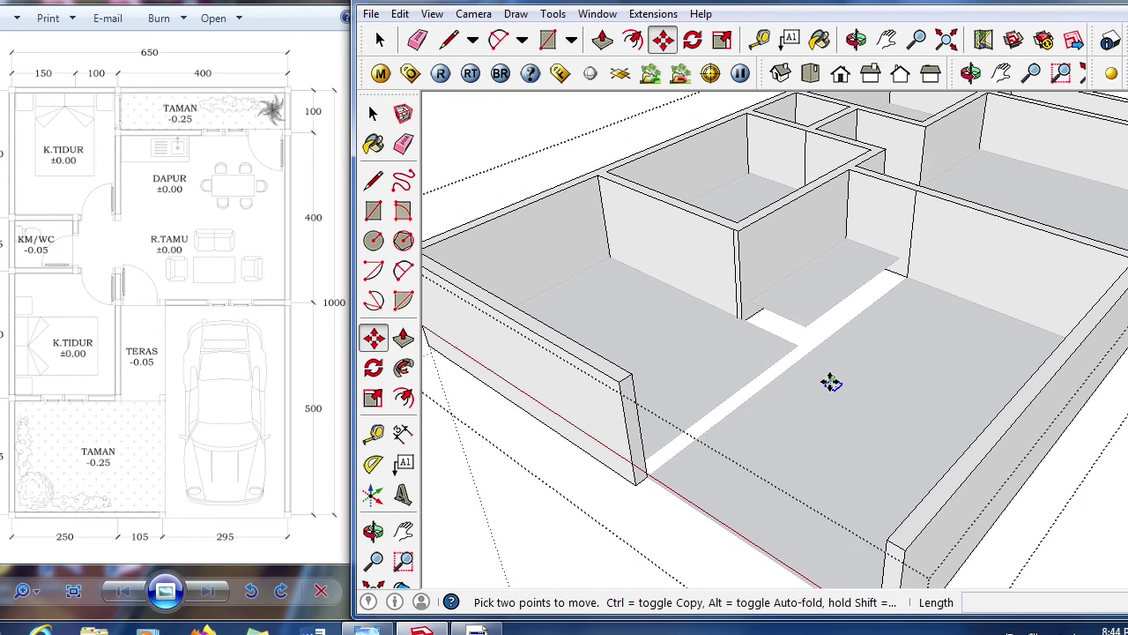
{"action": "scroll", "coordinate": [829, 384], "scroll_direction": "up", "scroll_amount": 3}
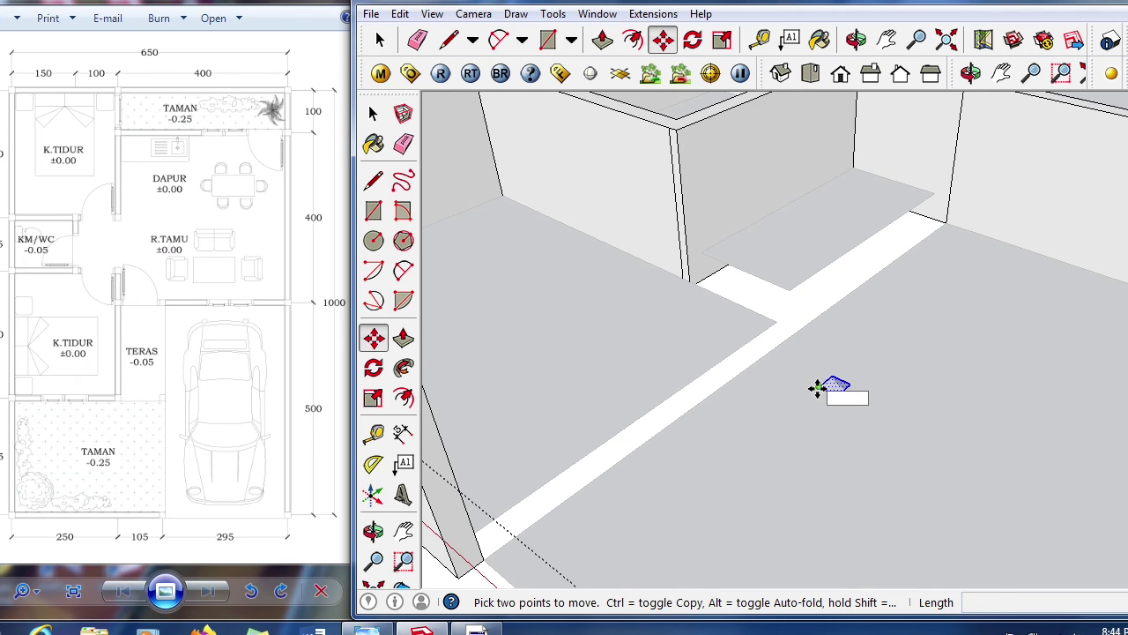
{"action": "left_click", "coordinate": [818, 390]}
{"action": "scroll", "coordinate": [890, 352], "scroll_direction": "down", "scroll_amount": 3}
{"action": "scroll", "coordinate": [695, 441], "scroll_direction": "up", "scroll_amount": 4}
{"action": "middle_click_drag", "start_coordinate": [869, 391], "coordinate": [584, 521]}
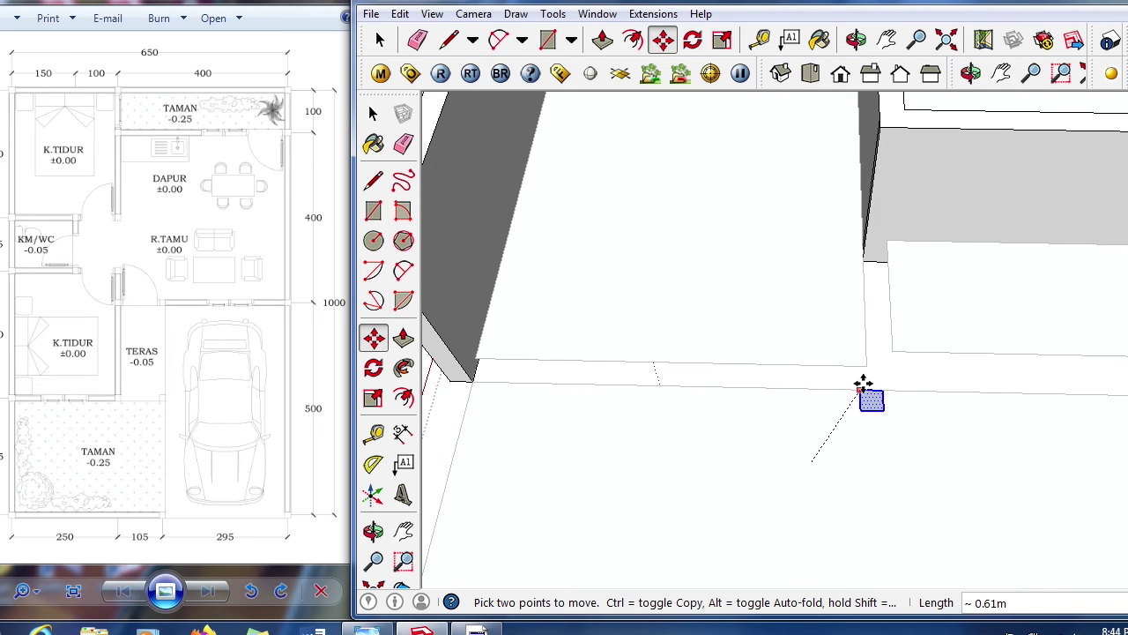
{"action": "left_click", "coordinate": [806, 389]}
{"action": "left_click", "coordinate": [809, 390]}
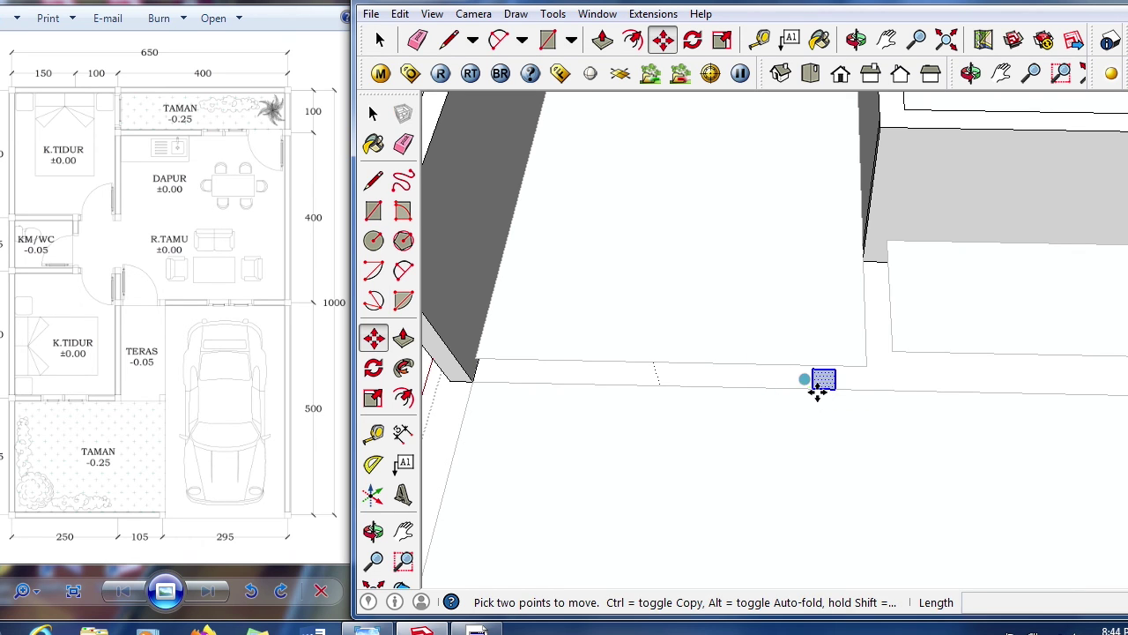
{"action": "left_click", "coordinate": [819, 386]}
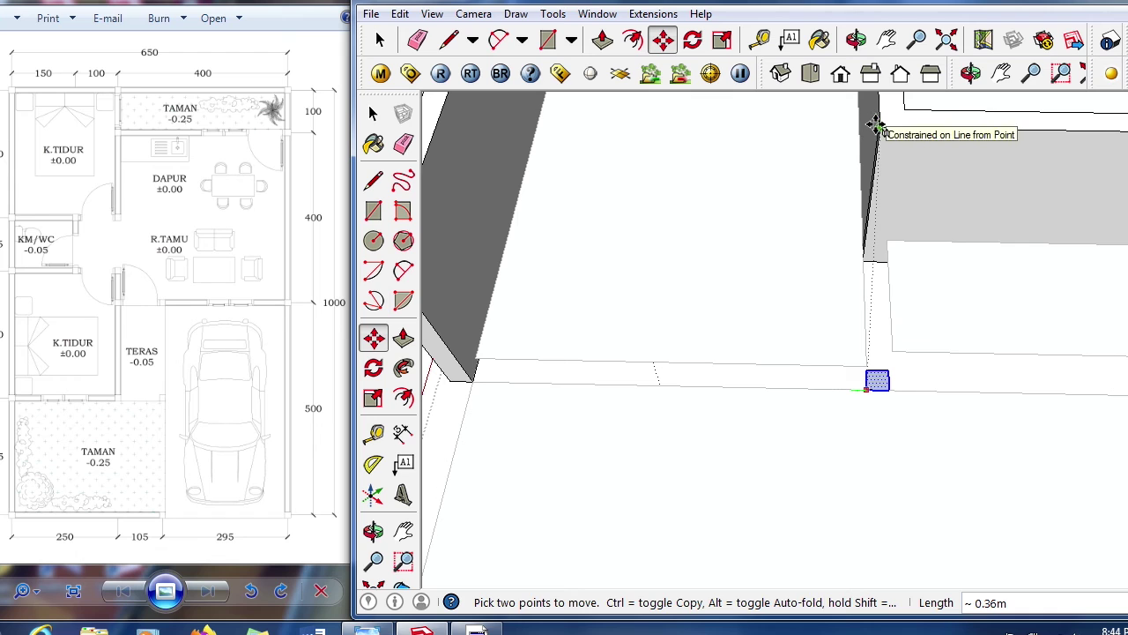
{"action": "left_click", "coordinate": [910, 388]}
- Extrude the square into a column up to the top of the existing walls
{"action": "key", "text": "p"}
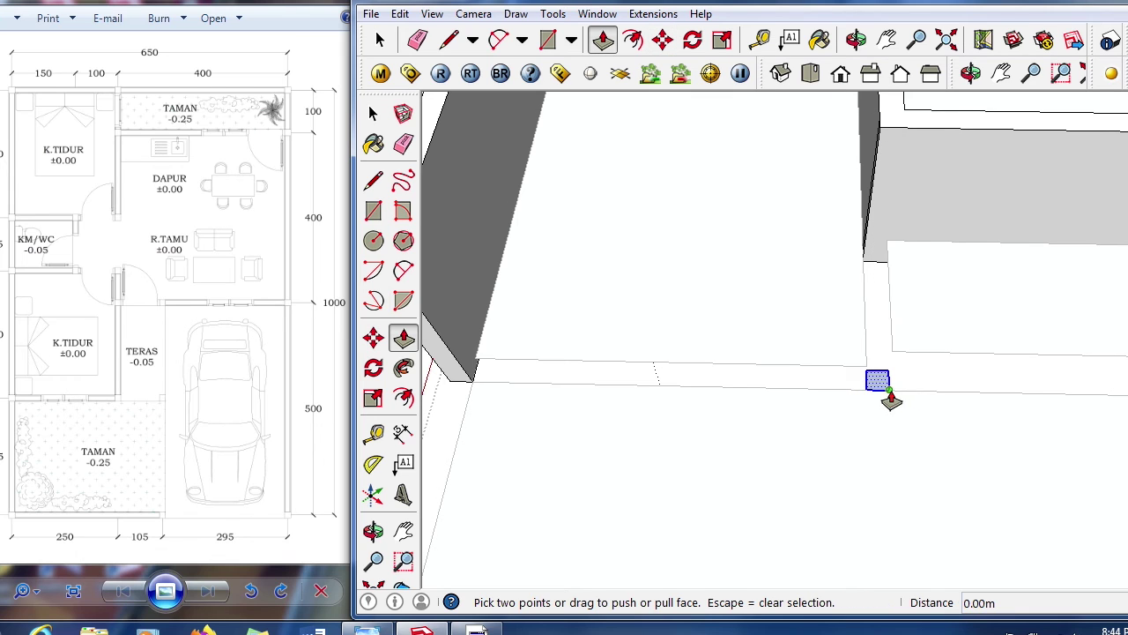
{"action": "left_click", "coordinate": [875, 381]}
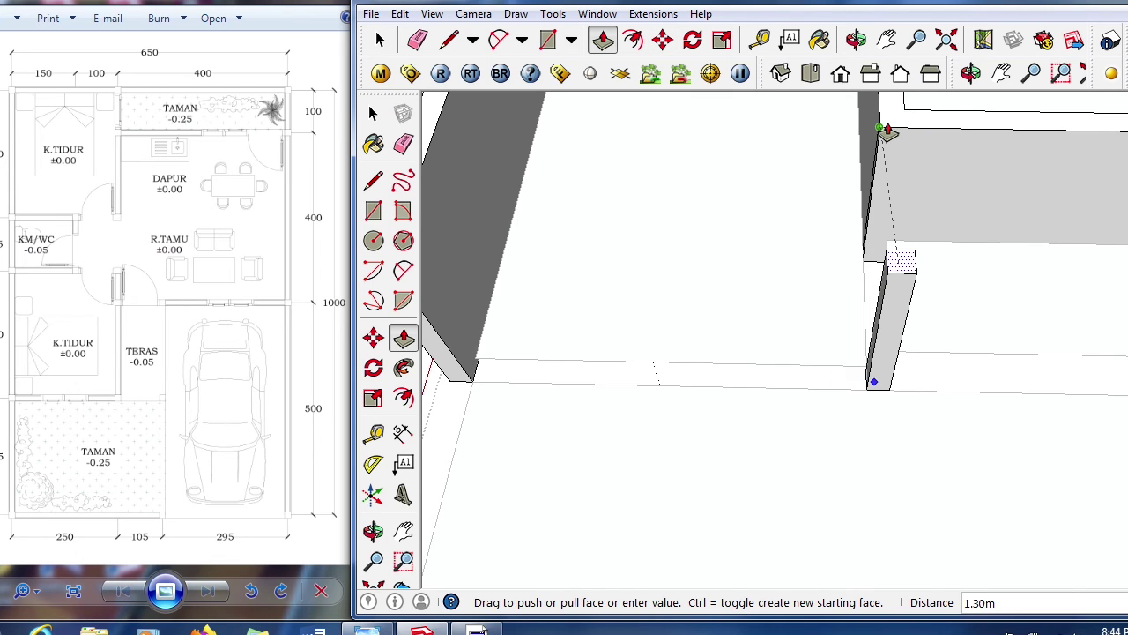
{"action": "left_click", "coordinate": [888, 132]}
{"action": "left_click", "coordinate": [377, 32]}
- Examine the new column and the garden, terrace and carport floors from above for gaps along the removed walls
{"action": "scroll", "coordinate": [735, 389], "scroll_direction": "down", "scroll_amount": 3}
{"action": "middle_click_drag", "start_coordinate": [735, 389], "coordinate": [625, 350]}
{"action": "scroll", "coordinate": [599, 348], "scroll_direction": "up", "scroll_amount": 5}
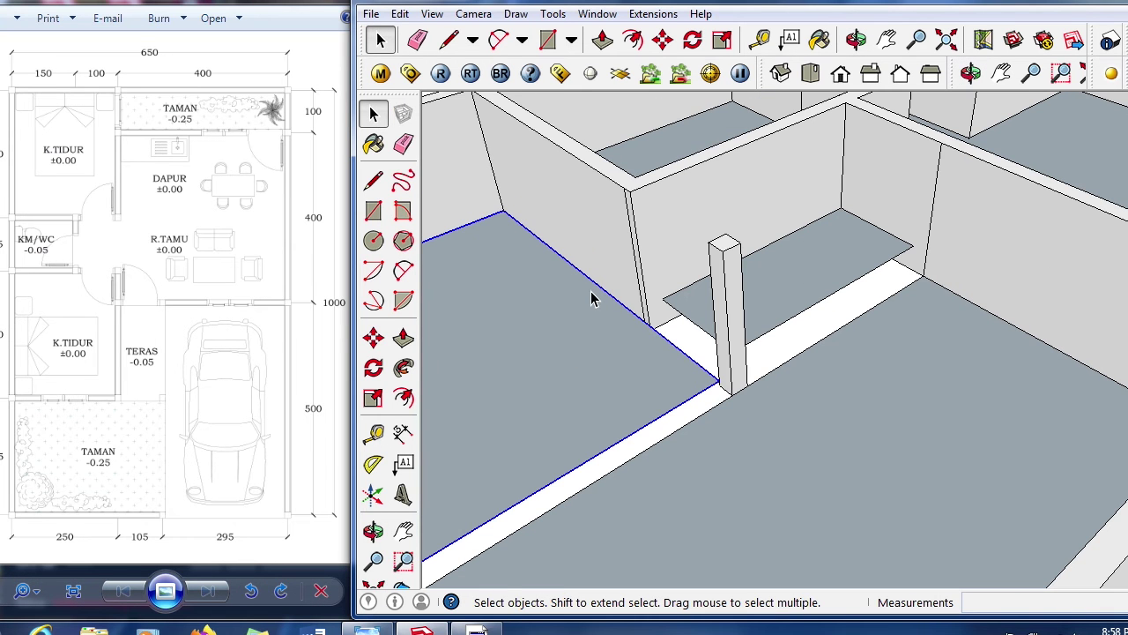
{"action": "left_click", "coordinate": [810, 73]}
{"action": "scroll", "coordinate": [821, 138], "scroll_direction": "down", "scroll_amount": 3}
{"action": "scroll", "coordinate": [837, 478], "scroll_direction": "up", "scroll_amount": 4}
{"action": "scroll", "coordinate": [952, 391], "scroll_direction": "down", "scroll_amount": 1}
{"action": "left_click", "coordinate": [810, 177]}
{"action": "left_click", "coordinate": [945, 207]}
{"action": "left_click", "coordinate": [798, 374]}
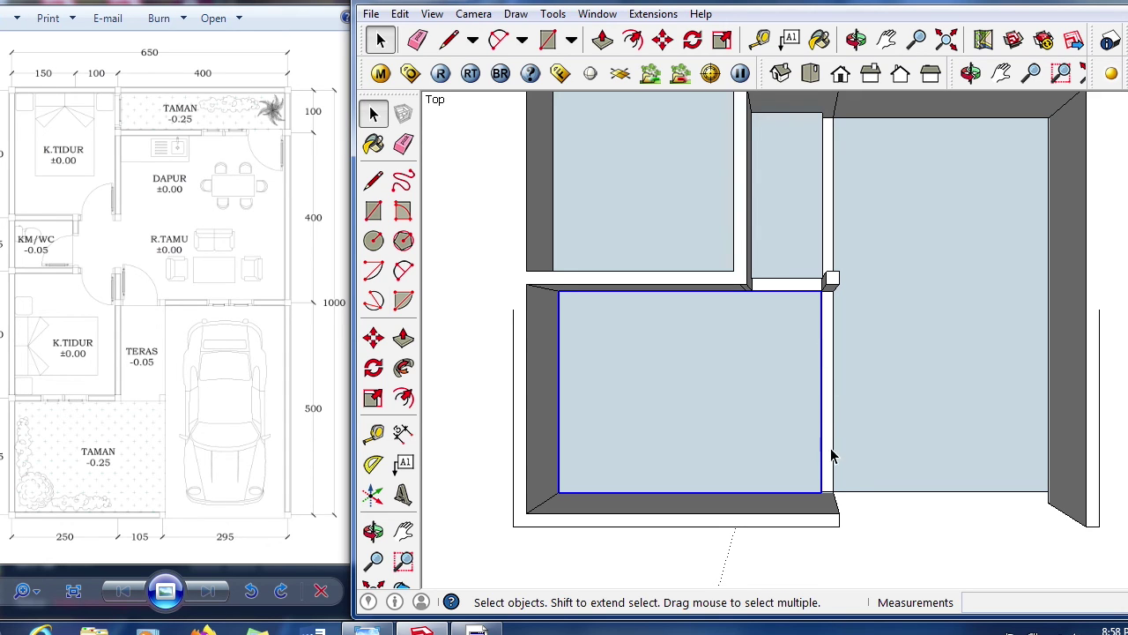
{"action": "left_click", "coordinate": [896, 390]}
{"action": "left_click", "coordinate": [762, 164]}
{"action": "left_click", "coordinate": [756, 374]}
{"action": "scroll", "coordinate": [876, 212], "scroll_direction": "up", "scroll_amount": 3}
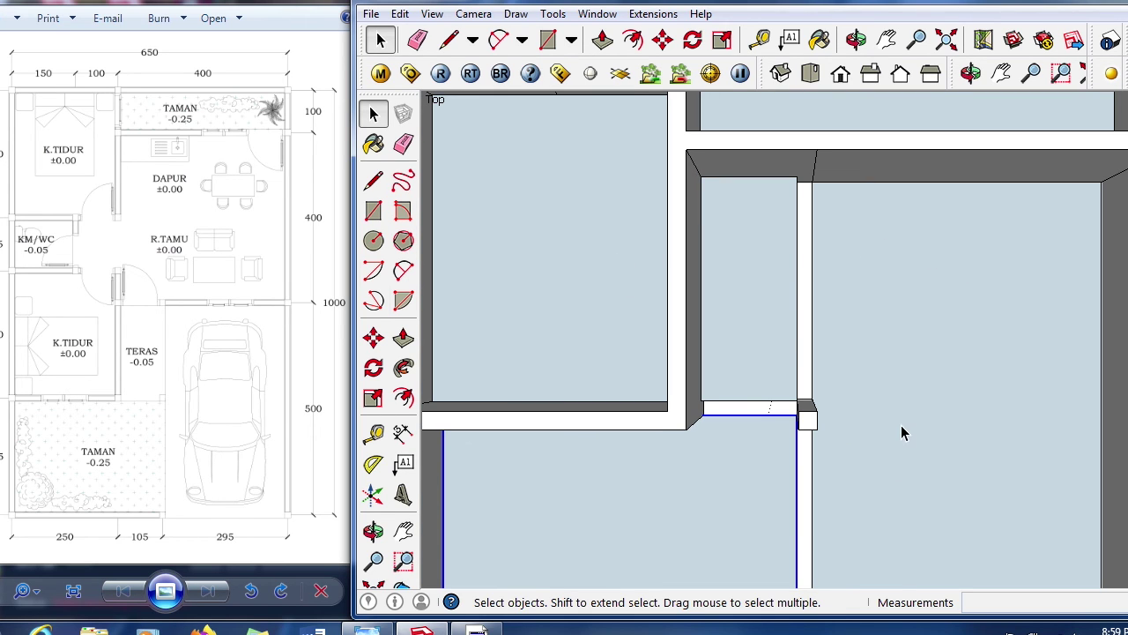
- Open the terrace floor group and move the floor's carport-side edge 0.15 m outward toward the carport
{"action": "mouse_move", "coordinate": [813, 458]}
{"action": "middle_mouse_down"}
{"action": "mouse_move", "coordinate": [629, 297]}
{"action": "mouse_move", "coordinate": [677, 358]}
{"action": "middle_mouse_up"}
{"action": "double_click", "coordinate": [810, 303]}
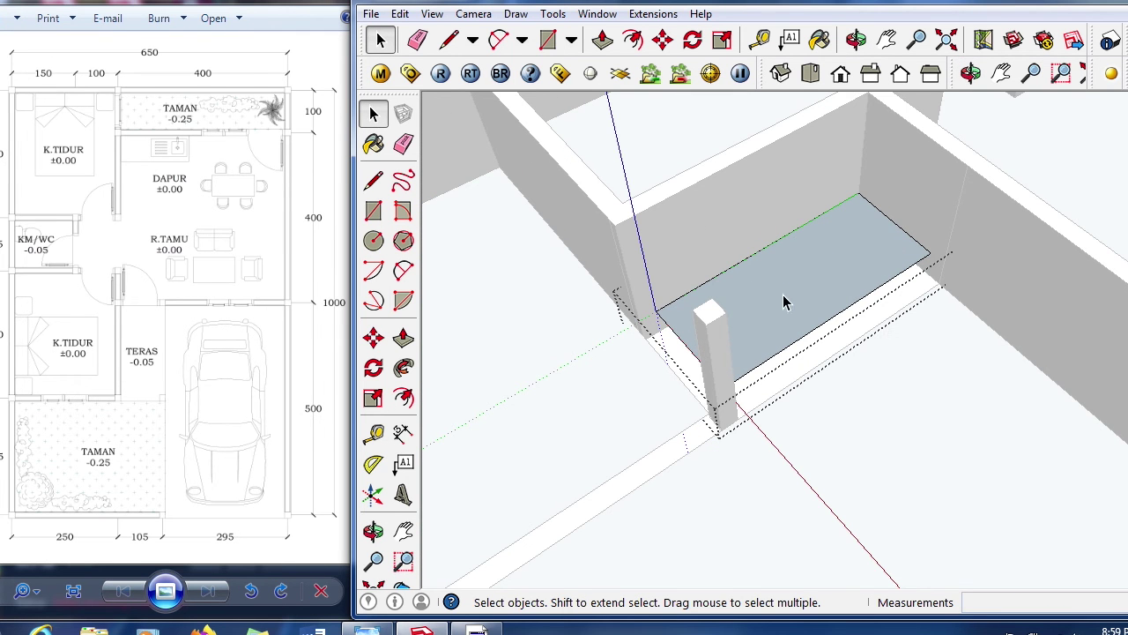
{"action": "scroll", "coordinate": [896, 351], "scroll_direction": "up", "scroll_amount": 2}
{"action": "left_click", "coordinate": [858, 320]}
{"action": "key", "text": "m"}
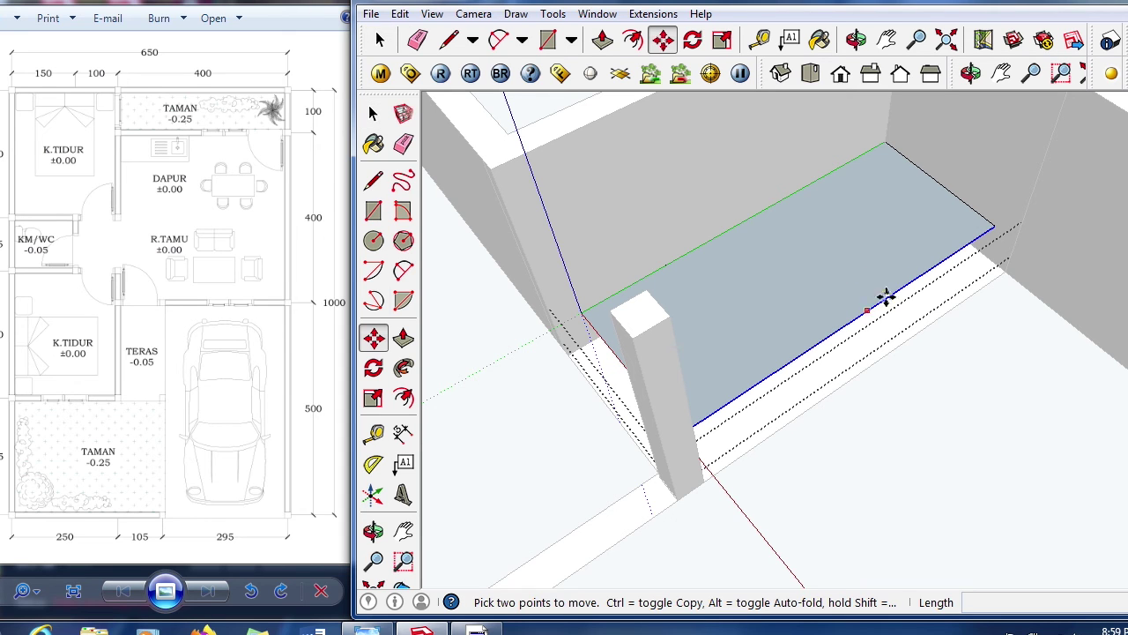
{"action": "left_click", "coordinate": [994, 229]}
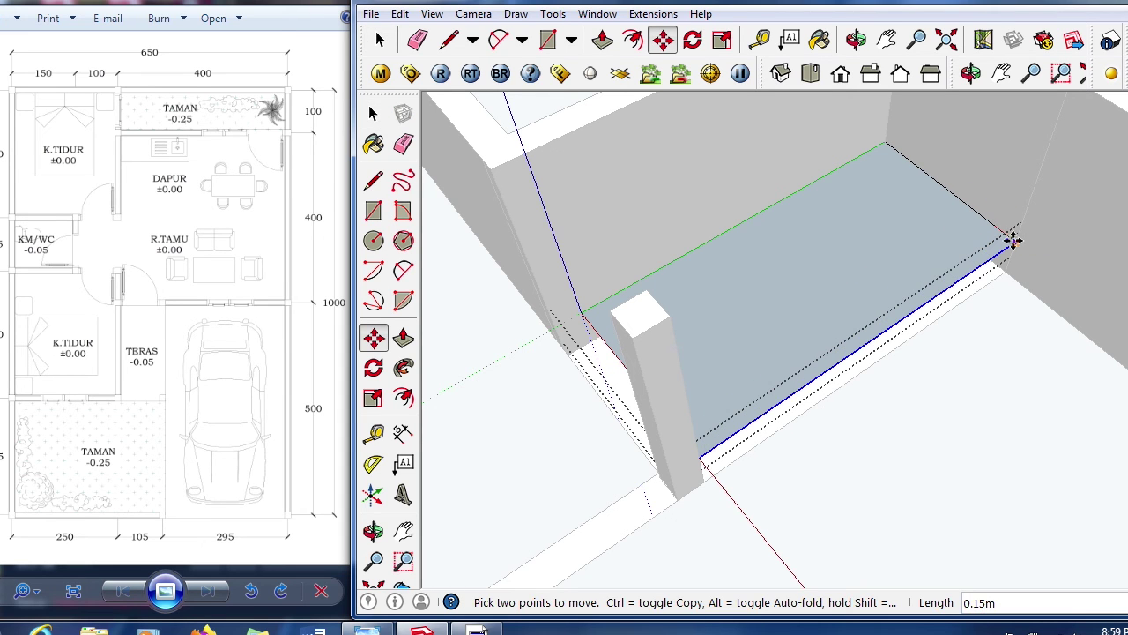
{"action": "left_click", "coordinate": [1012, 239]}
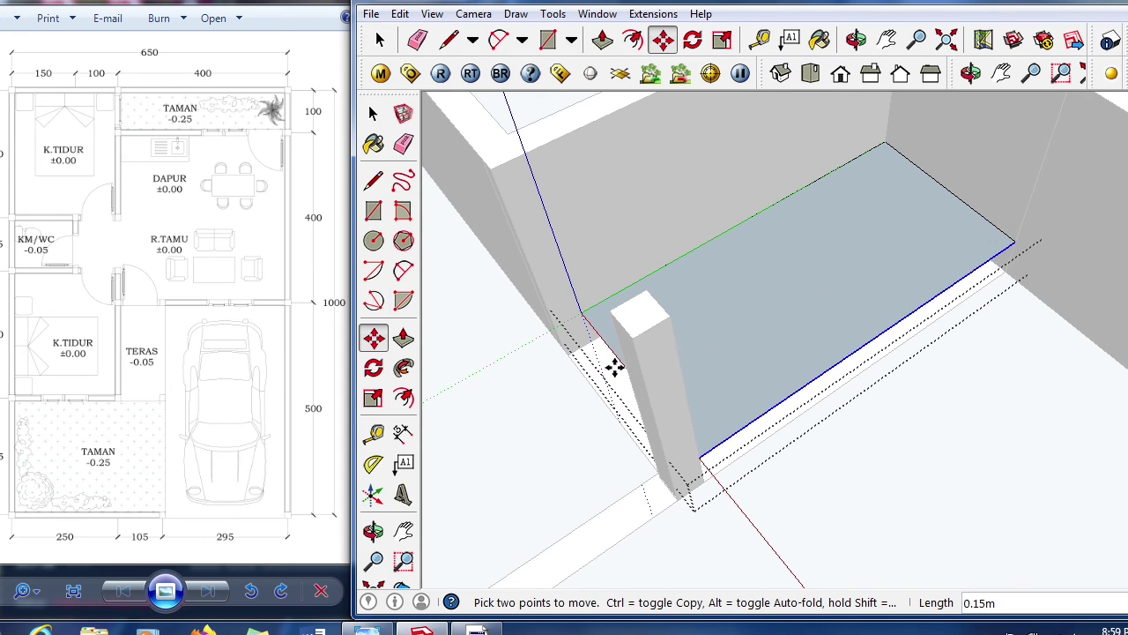
- Move the terrace floor's garden-side edge 0.15 m outward toward the front garden
{"action": "key", "text": "space"}
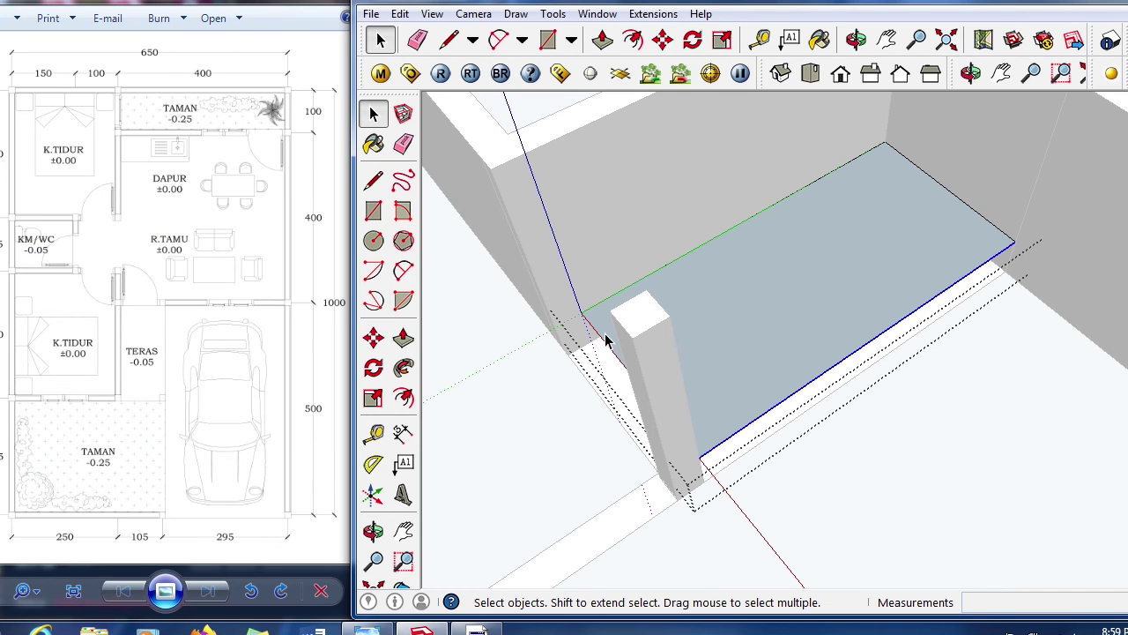
{"action": "key", "text": "m"}
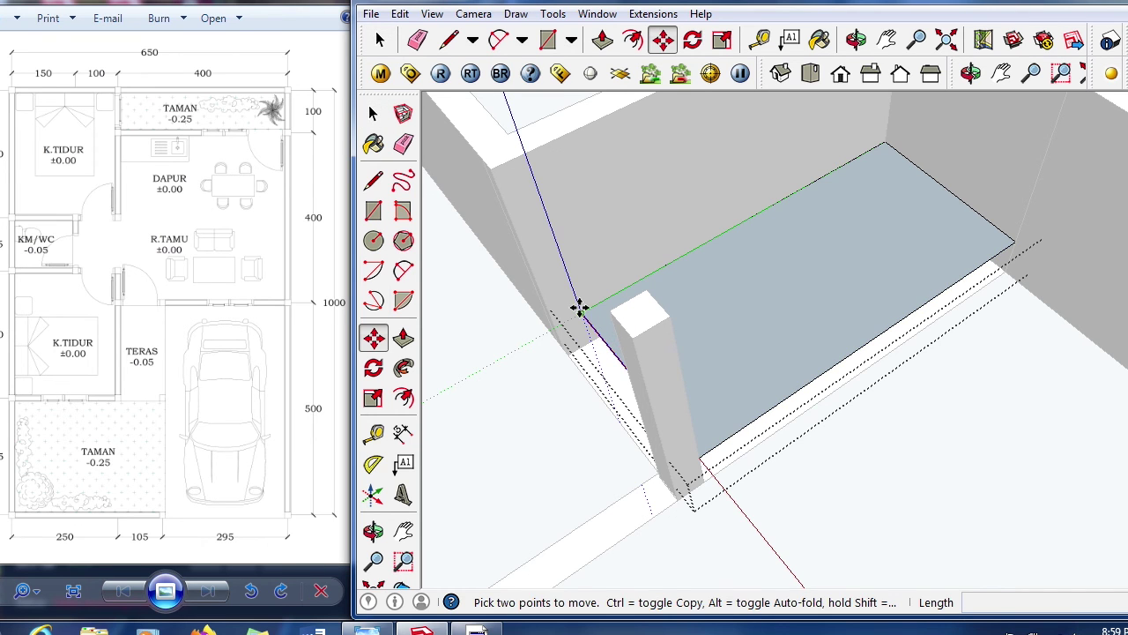
{"action": "left_click", "coordinate": [556, 321]}
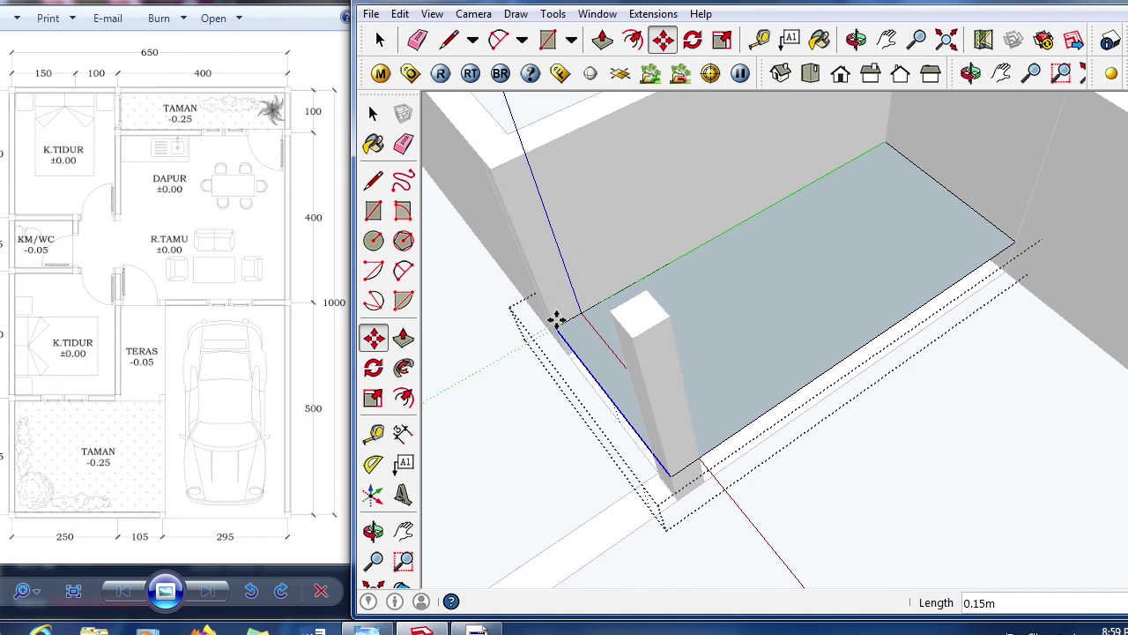
{"action": "key", "text": "space"}
{"action": "scroll", "coordinate": [849, 327], "scroll_direction": "down", "scroll_amount": 3}
{"action": "scroll", "coordinate": [815, 385], "scroll_direction": "up", "scroll_amount": 3}
{"action": "mouse_move", "coordinate": [816, 386]}
{"action": "middle_mouse_down"}
{"action": "mouse_move", "coordinate": [743, 415]}
{"action": "mouse_move", "coordinate": [939, 411]}
{"action": "middle_mouse_up"}
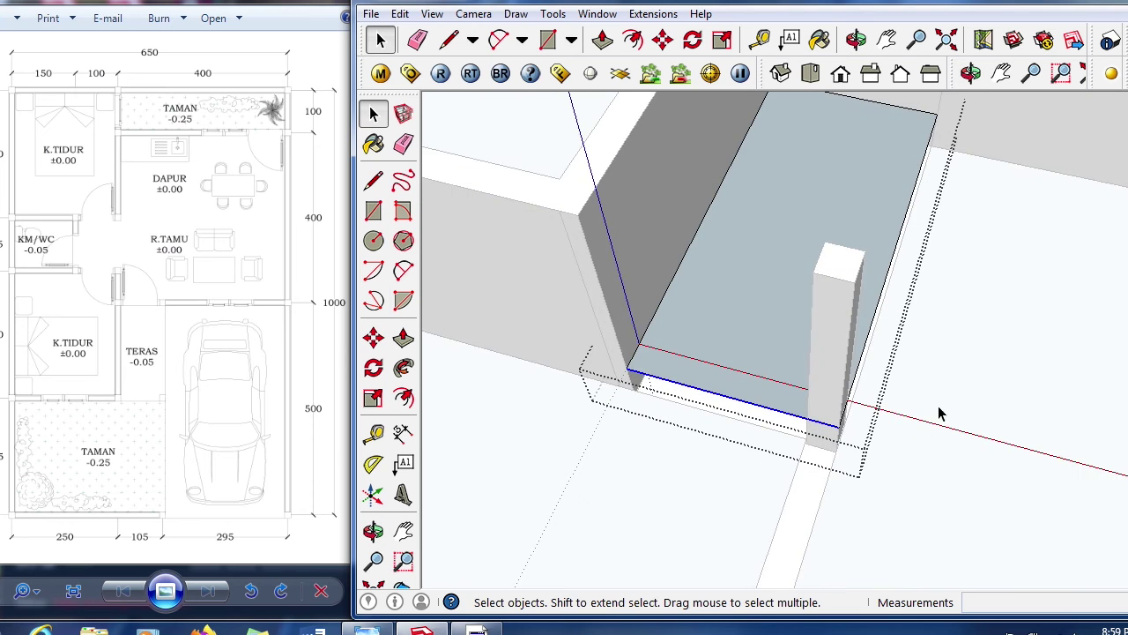
{"action": "scroll", "coordinate": [788, 370], "scroll_direction": "up", "scroll_amount": 2}
{"action": "left_click", "coordinate": [787, 368]}
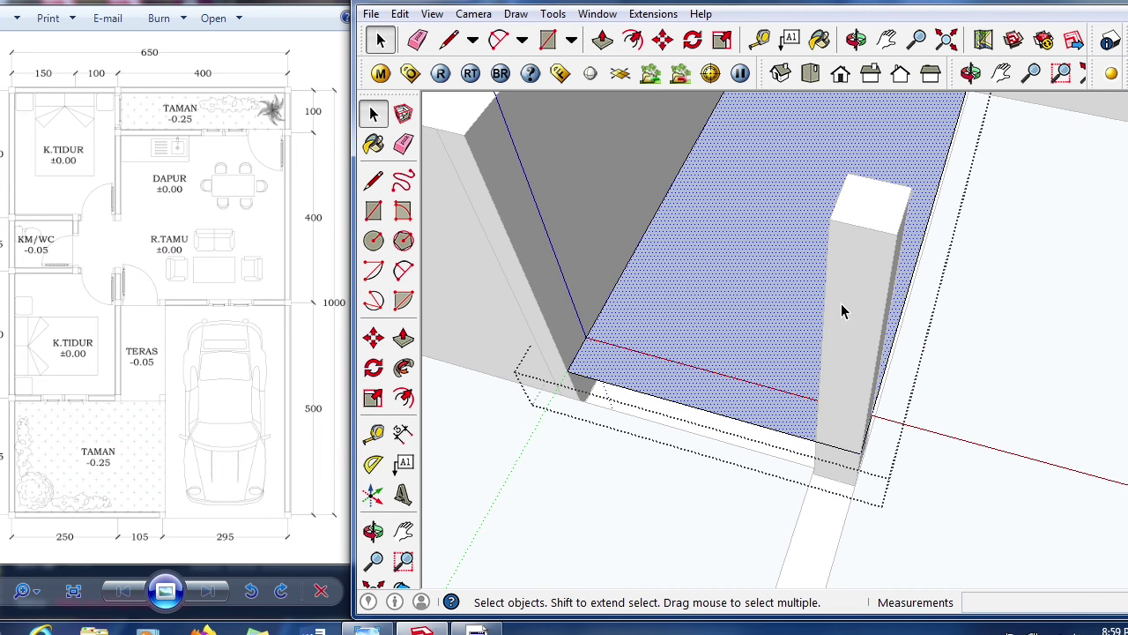
{"action": "scroll", "coordinate": [808, 408], "scroll_direction": "up", "scroll_amount": 1}
{"action": "middle_click_drag", "start_coordinate": [807, 408], "coordinate": [874, 415]}
{"action": "scroll", "coordinate": [868, 420], "scroll_direction": "up", "scroll_amount": 1}
{"action": "scroll", "coordinate": [869, 420], "scroll_direction": "up", "scroll_amount": 1}
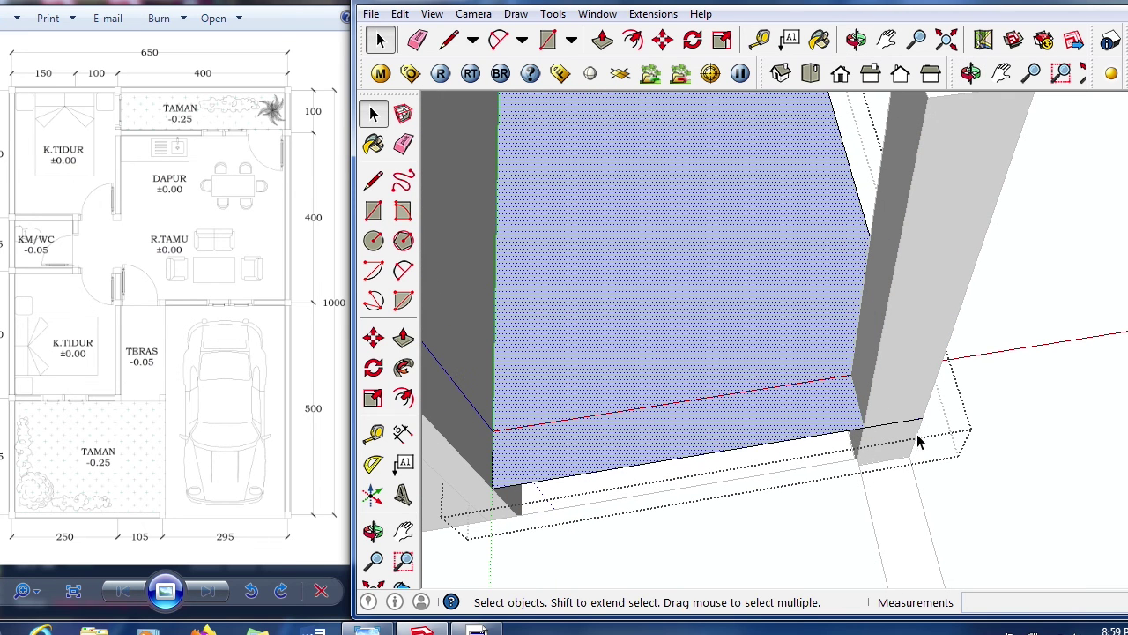
{"action": "double_click", "coordinate": [804, 360]}
{"action": "key", "text": "m"}
{"action": "left_click", "coordinate": [681, 376]}
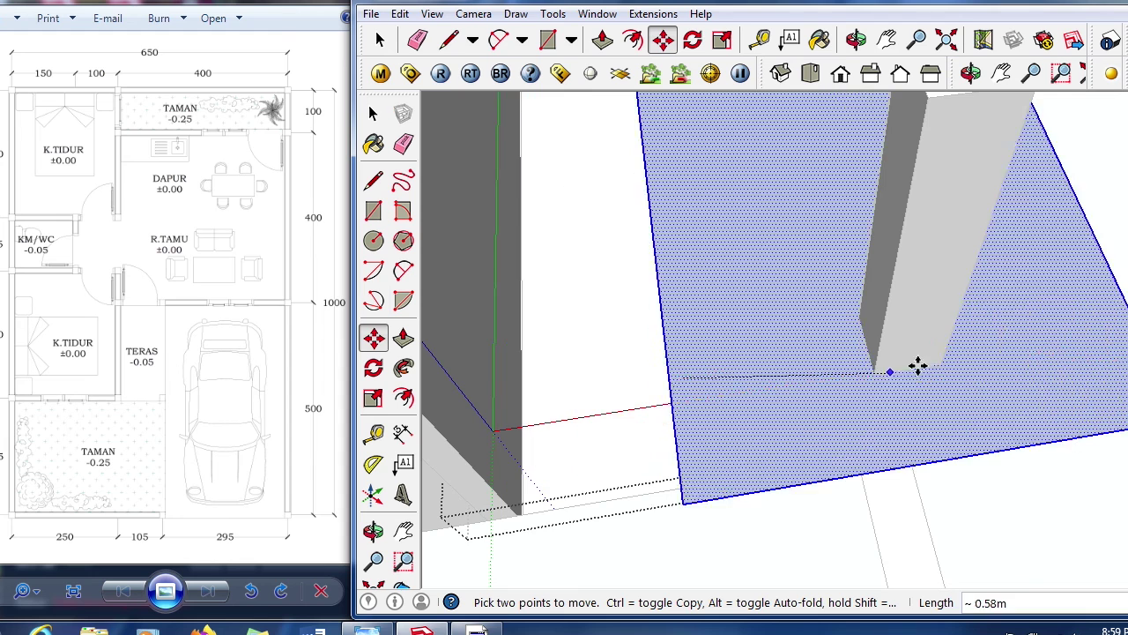
{"action": "scroll", "coordinate": [579, 385], "scroll_direction": "down", "scroll_amount": 2}
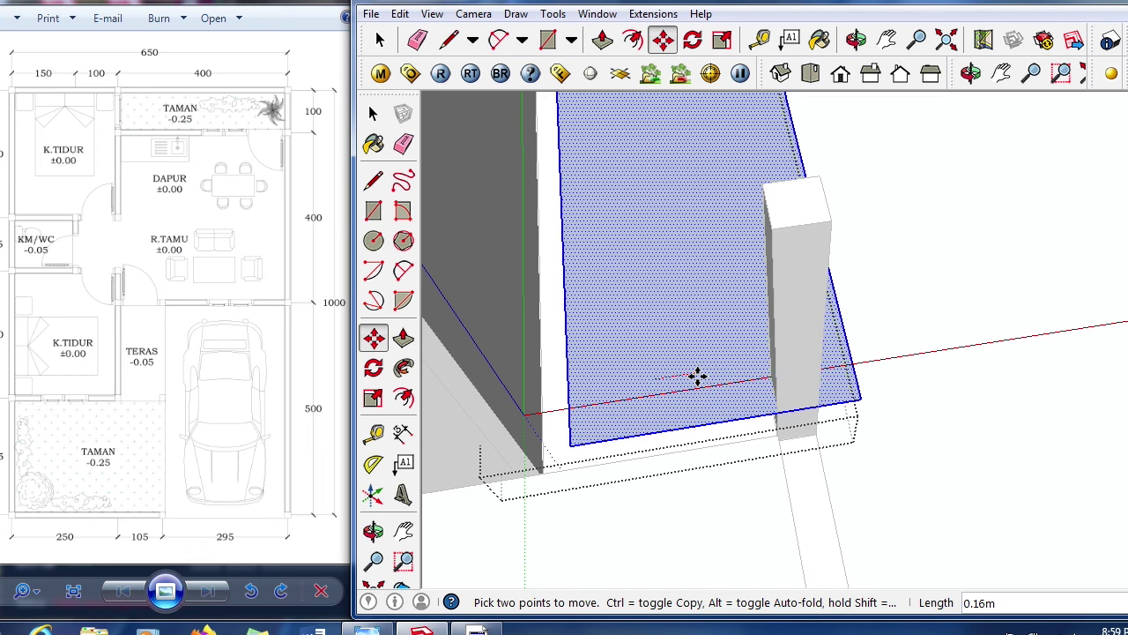
{"action": "key", "text": "Escape"}
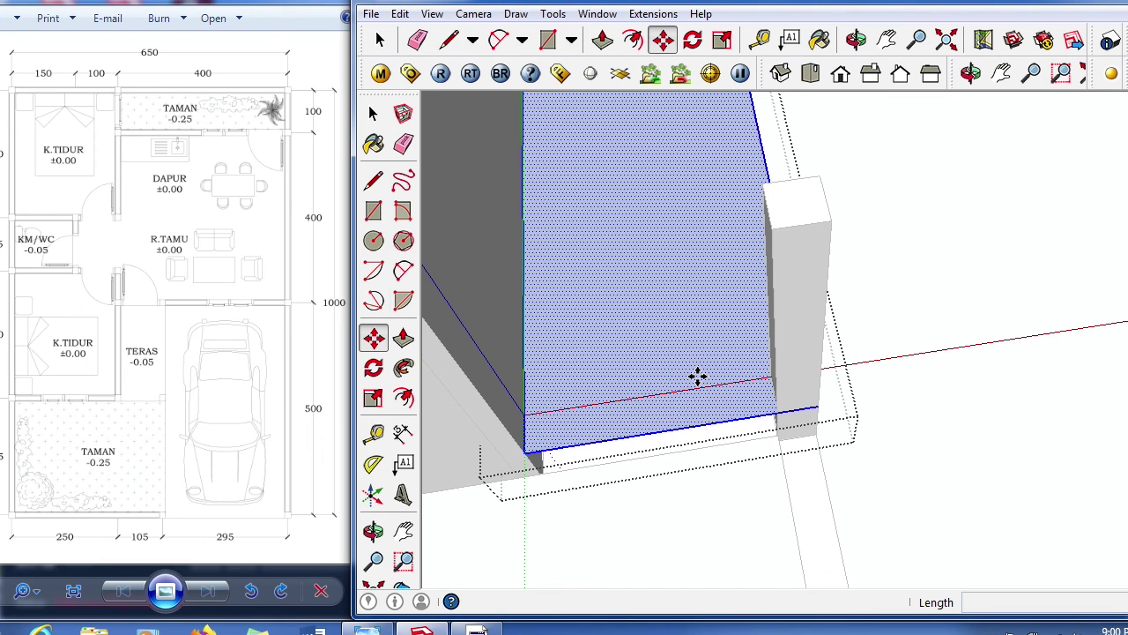
{"action": "key", "text": "space"}
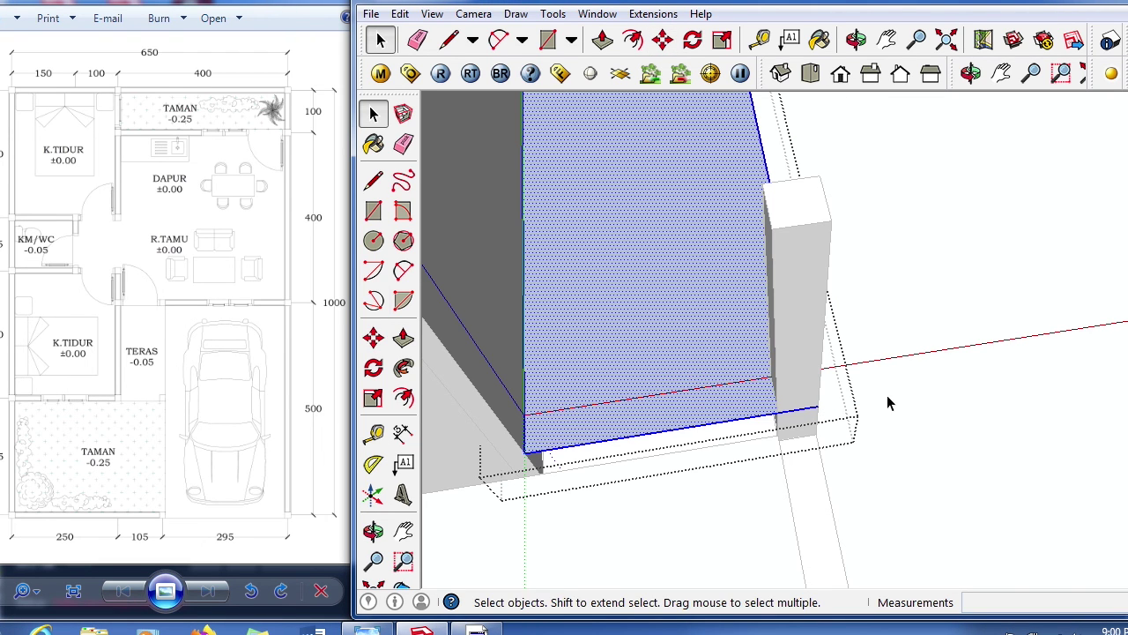
- Draw a 0.15 m line along the column's base on the terrace floor and erase the leftover floor edge inside the column
{"action": "key", "text": "l"}
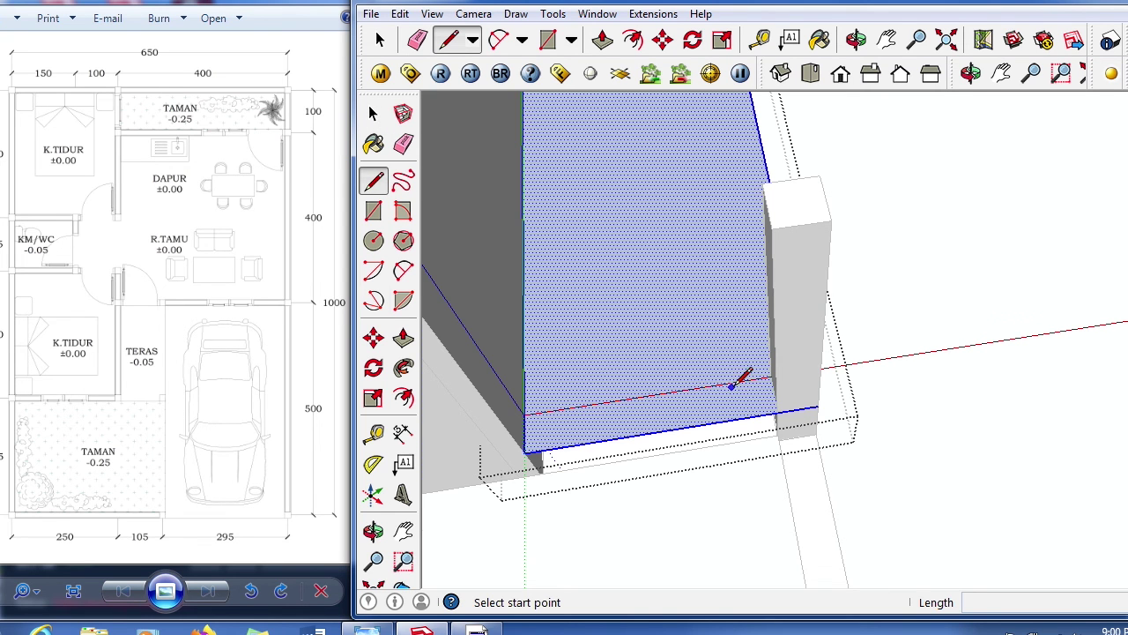
{"action": "scroll", "coordinate": [741, 388], "scroll_direction": "up", "scroll_amount": 3}
{"action": "mouse_move", "coordinate": [773, 405]}
{"action": "middle_mouse_down"}
{"action": "mouse_move", "coordinate": [803, 418]}
{"action": "mouse_move", "coordinate": [859, 397]}
{"action": "middle_mouse_up"}
{"action": "scroll", "coordinate": [855, 401], "scroll_direction": "up", "scroll_amount": 1}
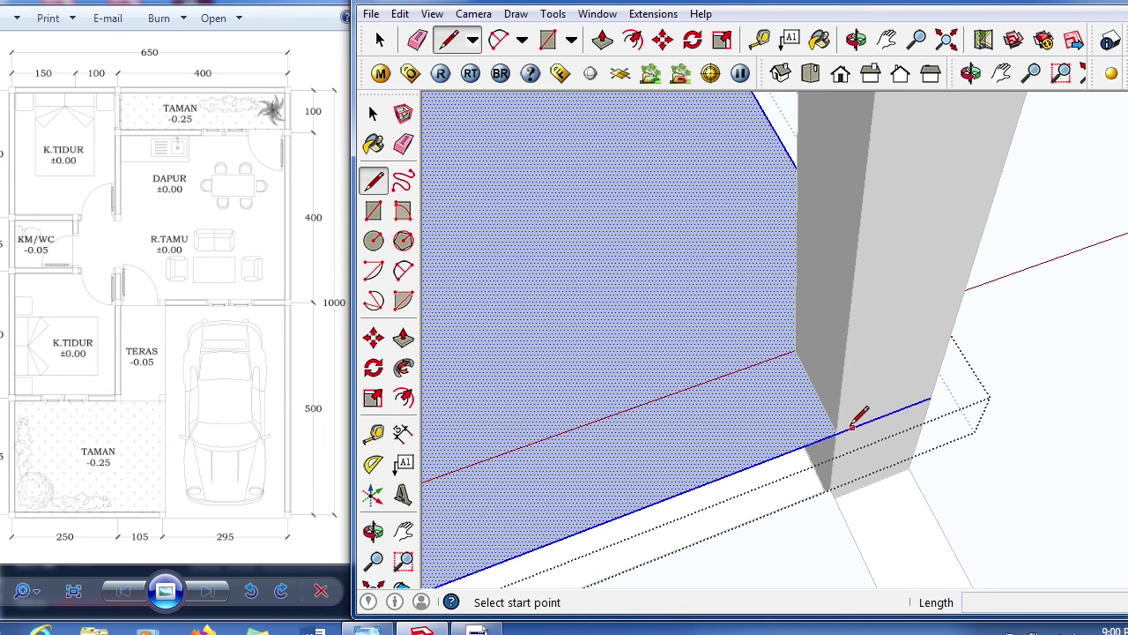
{"action": "left_click", "coordinate": [836, 434]}
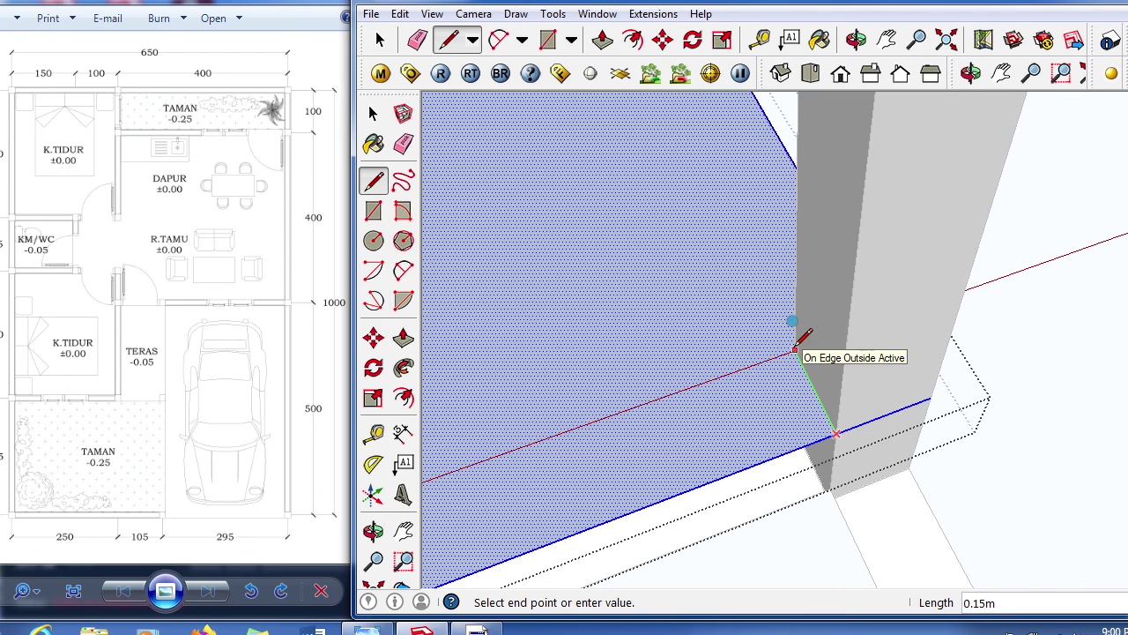
{"action": "middle_click_drag", "start_coordinate": [873, 332], "coordinate": [746, 391]}
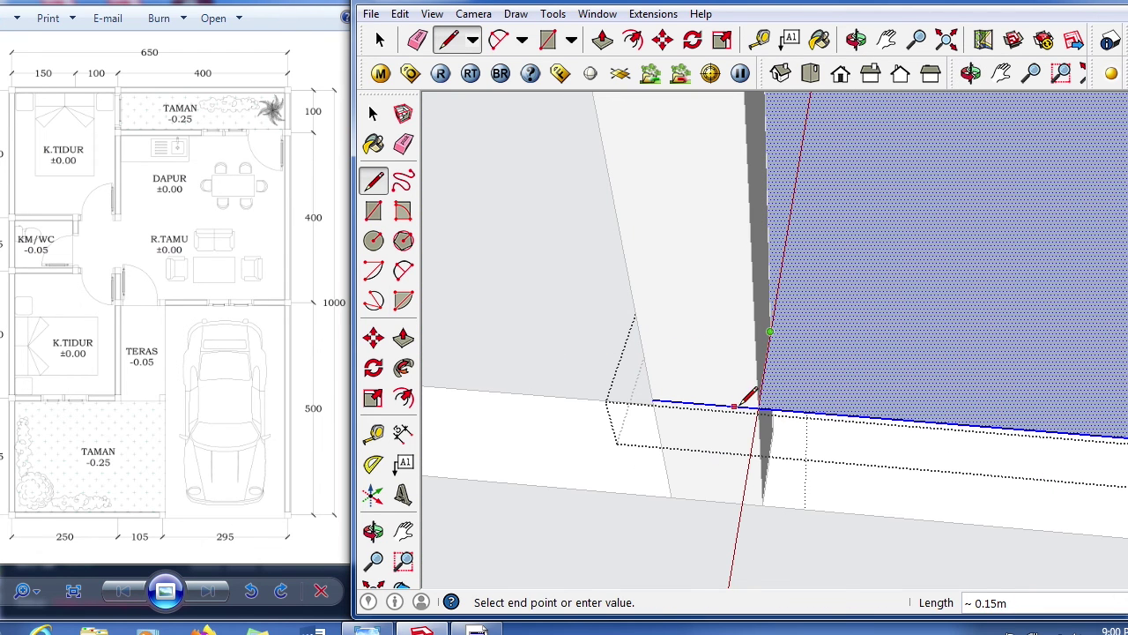
{"action": "left_click", "coordinate": [758, 406]}
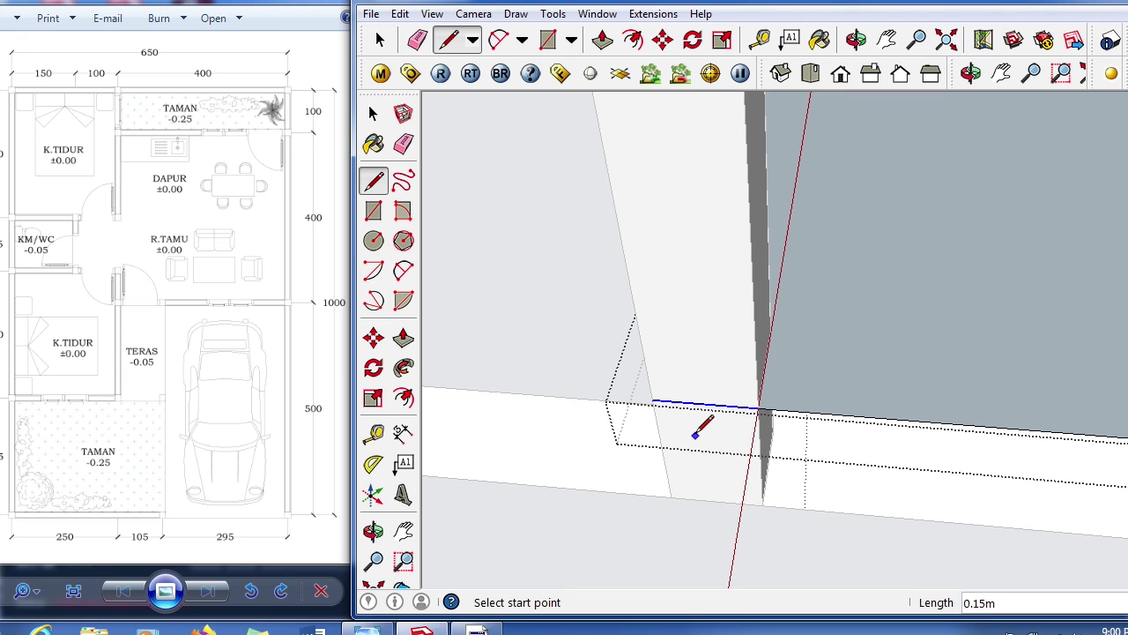
{"action": "key", "text": "e"}
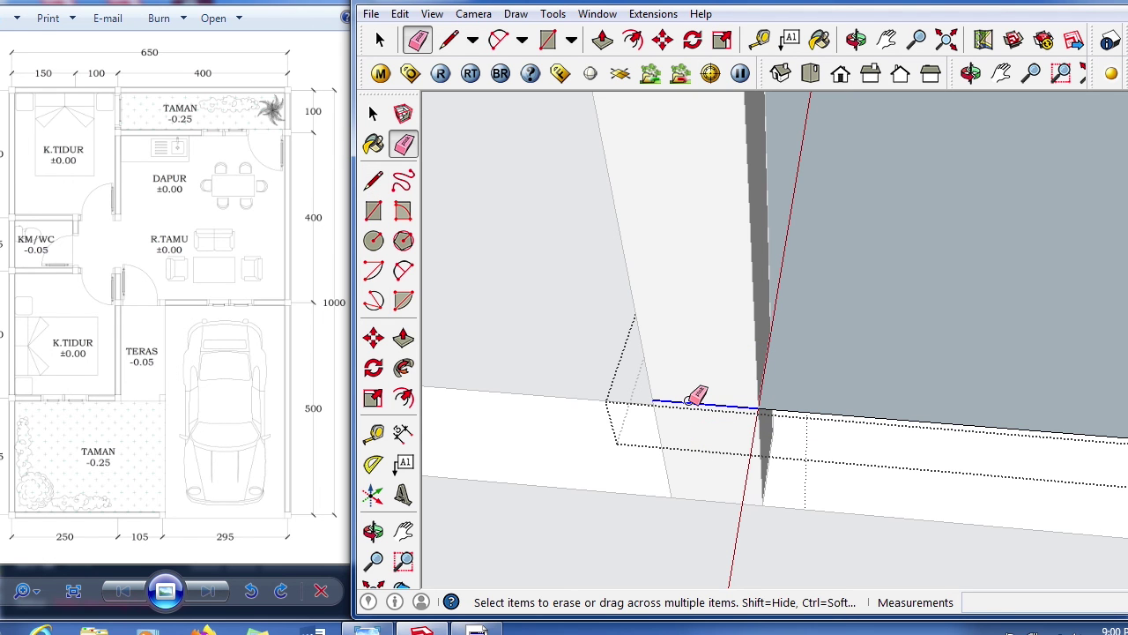
{"action": "left_click", "coordinate": [688, 393]}
{"action": "middle_click_drag", "start_coordinate": [617, 382], "coordinate": [1028, 411]}
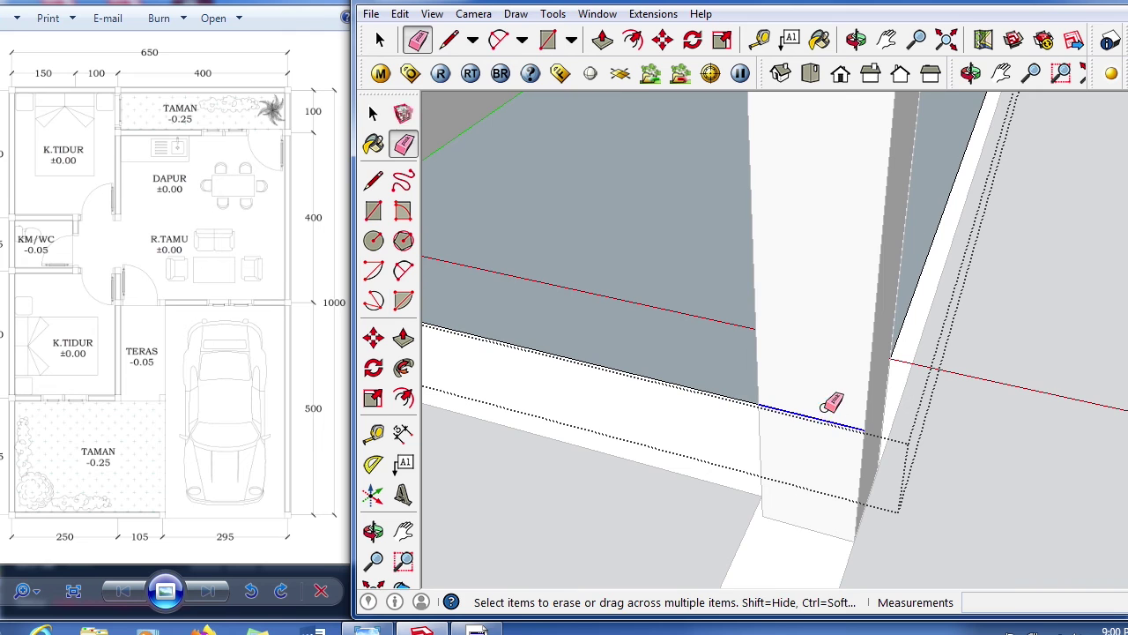
{"action": "key", "text": "space"}
{"action": "scroll", "coordinate": [643, 383], "scroll_direction": "down", "scroll_amount": 3}
{"action": "mouse_move", "coordinate": [642, 383]}
{"action": "middle_mouse_down"}
{"action": "mouse_move", "coordinate": [881, 334]}
{"action": "mouse_move", "coordinate": [735, 327]}
{"action": "middle_mouse_up"}
{"action": "scroll", "coordinate": [727, 332], "scroll_direction": "up", "scroll_amount": 1}
{"action": "left_click", "coordinate": [728, 332]}
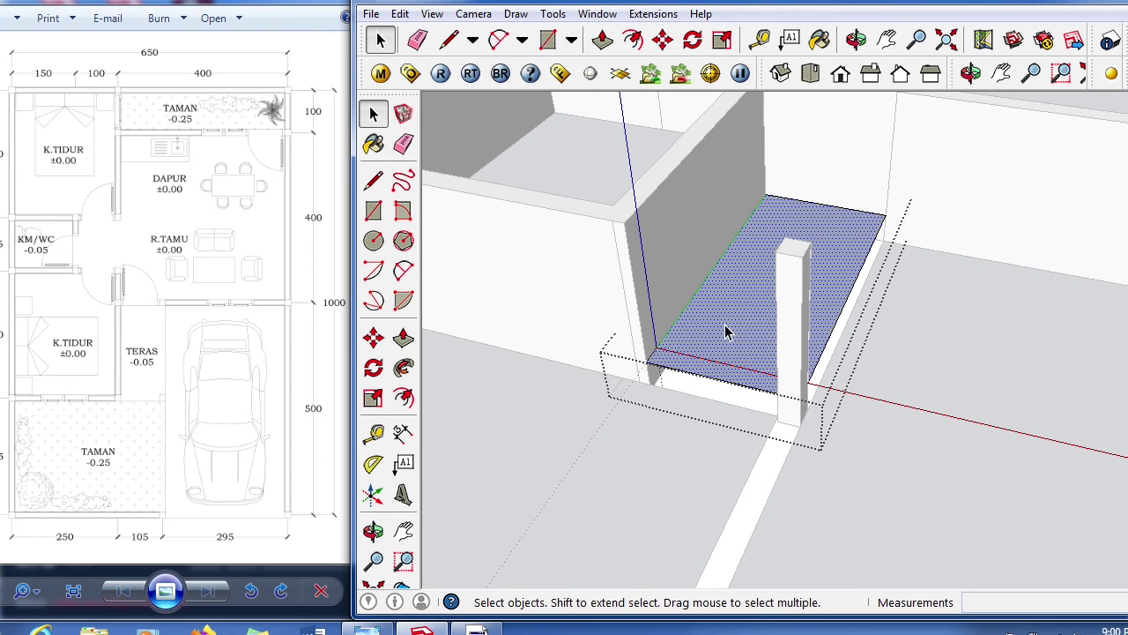
- Reopen the terrace floor group and draw a vertical rectangle from the floor's carport-side edge down to the carport floor, closing that side
{"action": "middle_click_drag", "start_coordinate": [788, 279], "coordinate": [634, 303]}
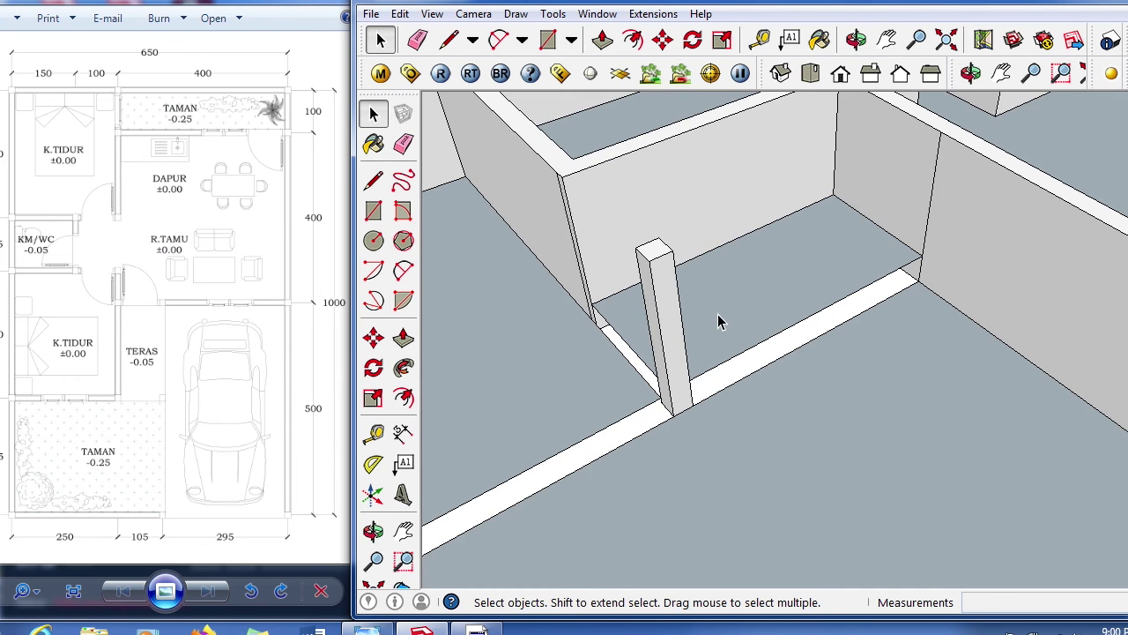
{"action": "mouse_move", "coordinate": [710, 323]}
{"action": "middle_mouse_down"}
{"action": "mouse_move", "coordinate": [566, 428]}
{"action": "mouse_move", "coordinate": [755, 408]}
{"action": "mouse_move", "coordinate": [862, 324]}
{"action": "middle_mouse_up"}
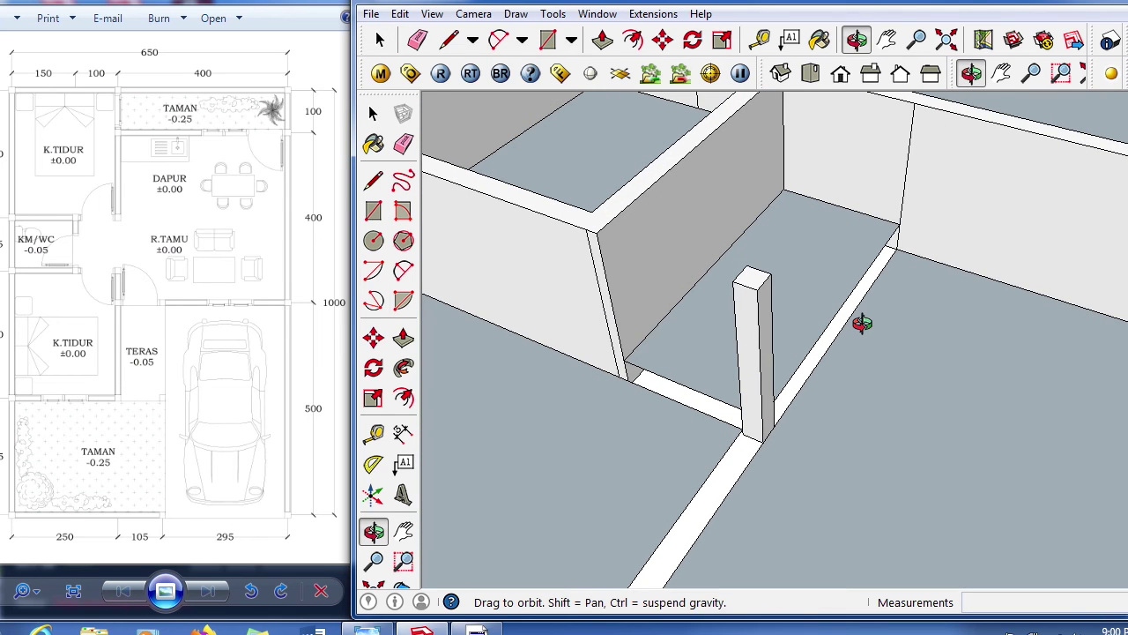
{"action": "double_click", "coordinate": [674, 335]}
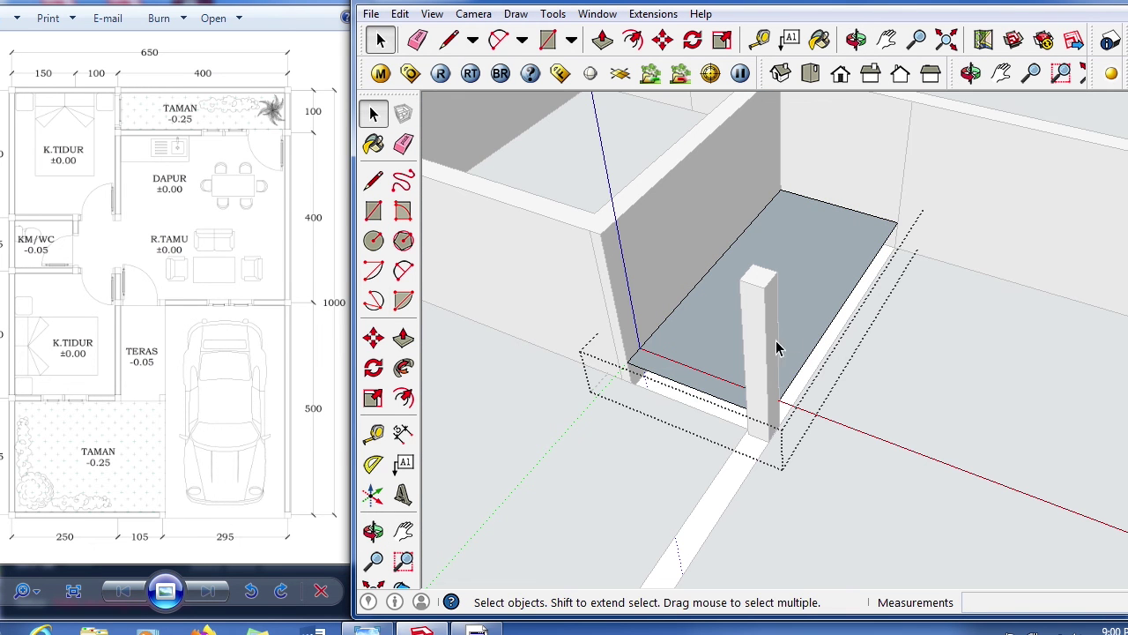
{"action": "scroll", "coordinate": [811, 398], "scroll_direction": "up", "scroll_amount": 3}
{"action": "middle_click_drag", "start_coordinate": [735, 396], "coordinate": [444, 327]}
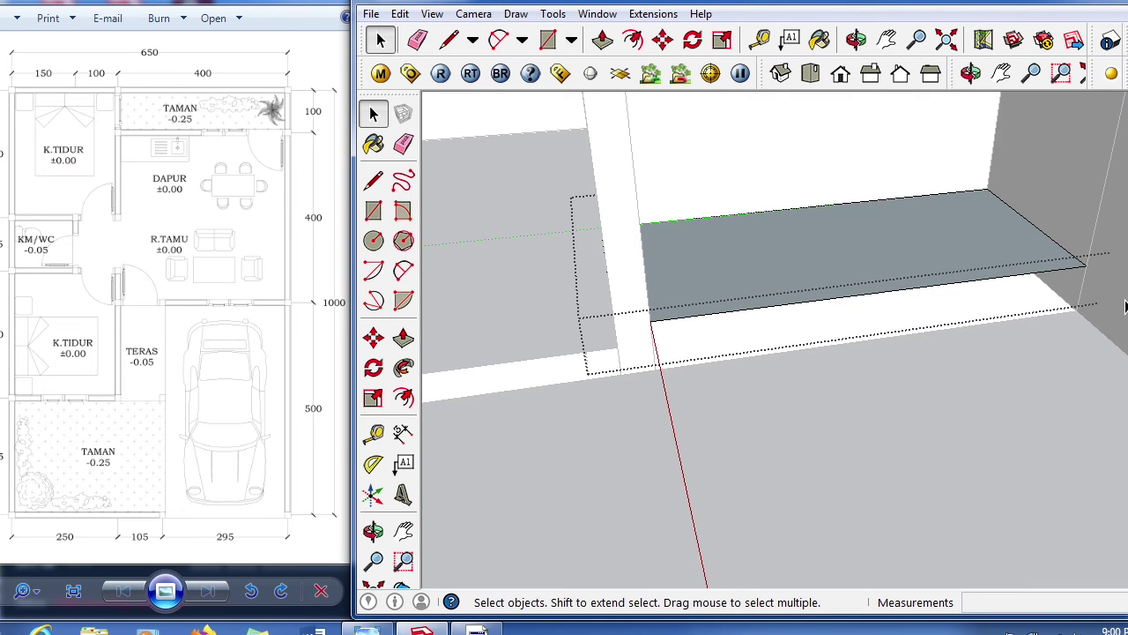
{"action": "scroll", "coordinate": [1125, 305], "scroll_direction": "up", "scroll_amount": 2}
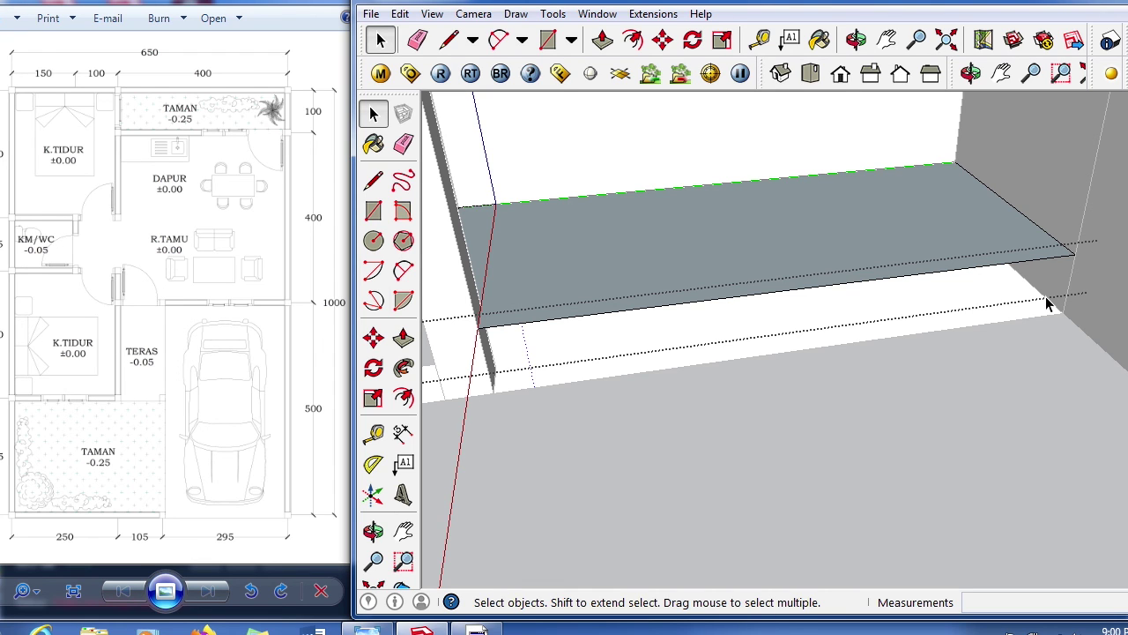
{"action": "key", "text": "r"}
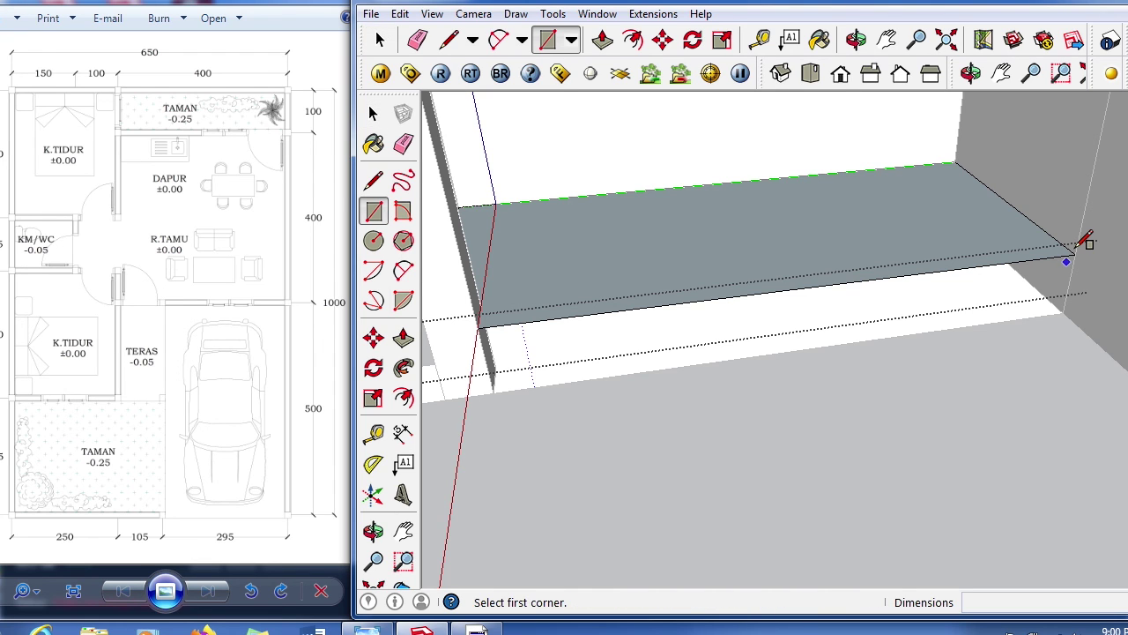
{"action": "left_click", "coordinate": [1076, 254]}
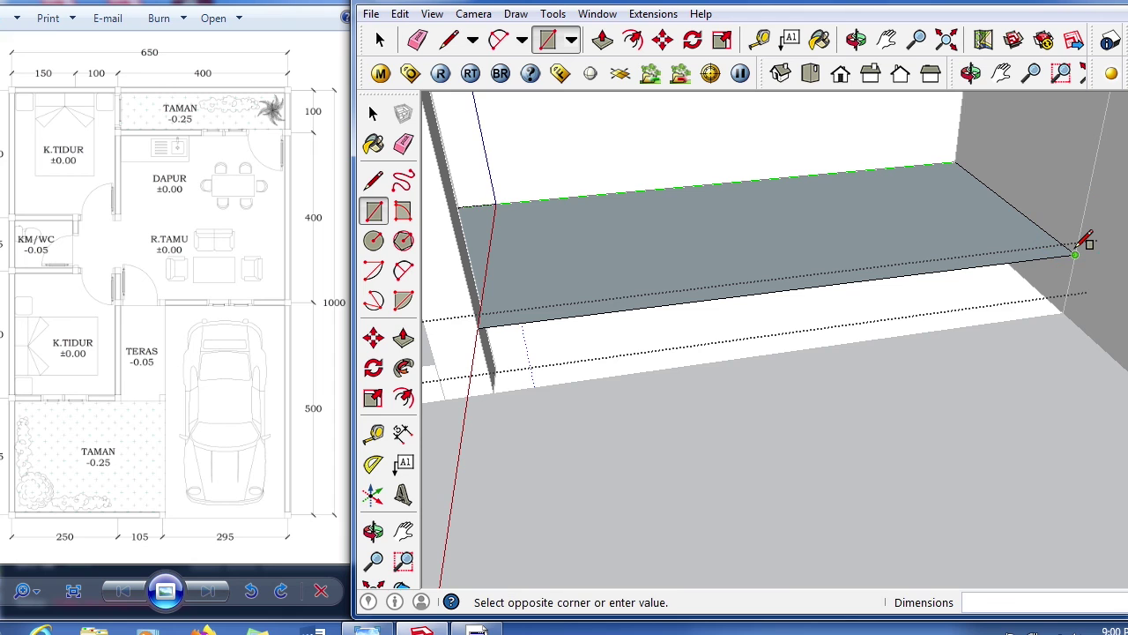
{"action": "left_click", "coordinate": [493, 393]}
- Draw a vertical rectangle below the terrace floor's garden-side edge down to the garden level, closing that side, and leave the group
{"action": "middle_click_drag", "start_coordinate": [502, 375], "coordinate": [1037, 308]}
{"action": "scroll", "coordinate": [944, 367], "scroll_direction": "up", "scroll_amount": 3}
{"action": "left_click", "coordinate": [670, 249]}
{"action": "scroll", "coordinate": [900, 335], "scroll_direction": "up", "scroll_amount": 3}
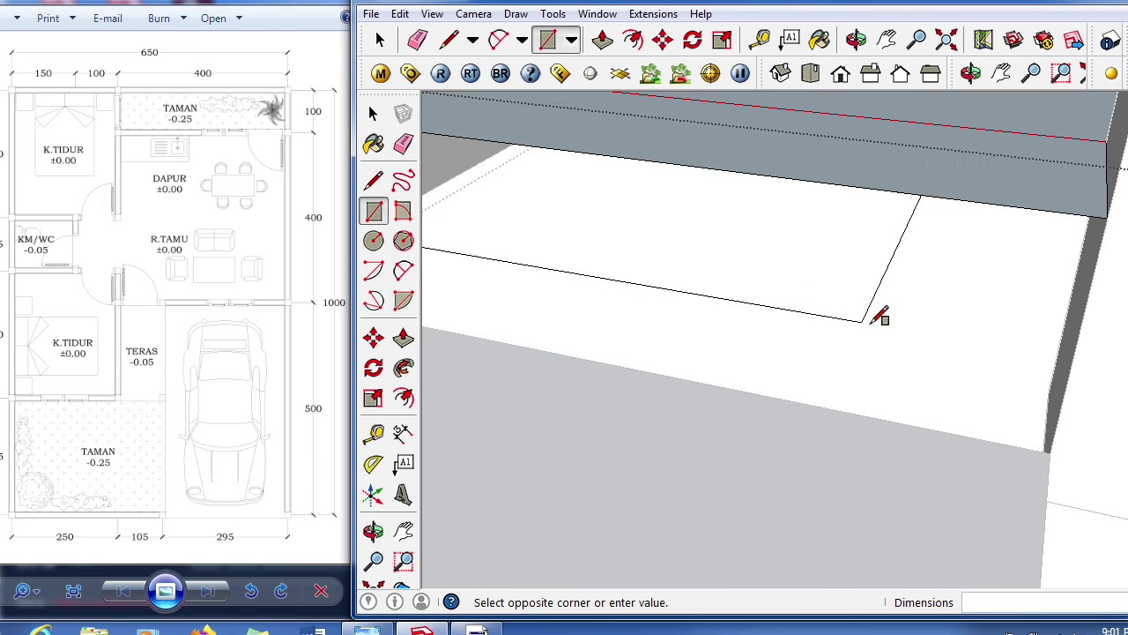
{"action": "left_click", "coordinate": [1056, 448]}
{"action": "key", "text": "space"}
{"action": "scroll", "coordinate": [854, 327], "scroll_direction": "down", "scroll_amount": 3}
{"action": "middle_click_drag", "start_coordinate": [871, 270], "coordinate": [660, 270]}
{"action": "scroll", "coordinate": [878, 327], "scroll_direction": "down", "scroll_amount": 4}
{"action": "left_click", "coordinate": [901, 305]}
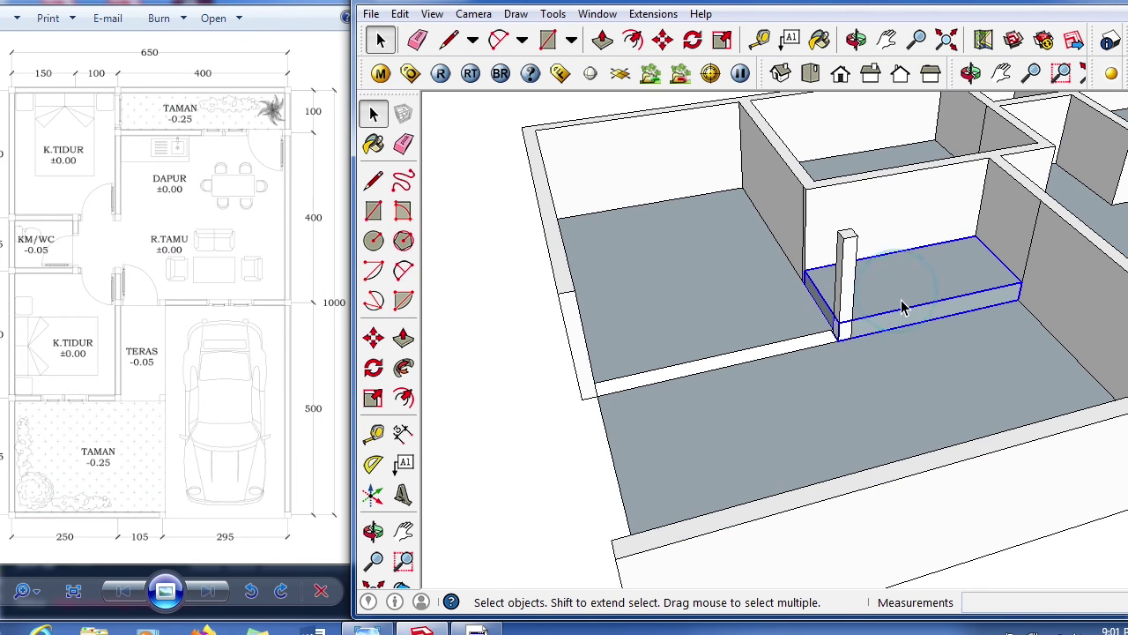
- Open the front garden floor group and move the floor's carport-side edge 0.15 m outward toward the carport
{"action": "middle_click_drag", "start_coordinate": [902, 305], "coordinate": [1126, 340]}
{"action": "scroll", "coordinate": [793, 370], "scroll_direction": "up", "scroll_amount": 3}
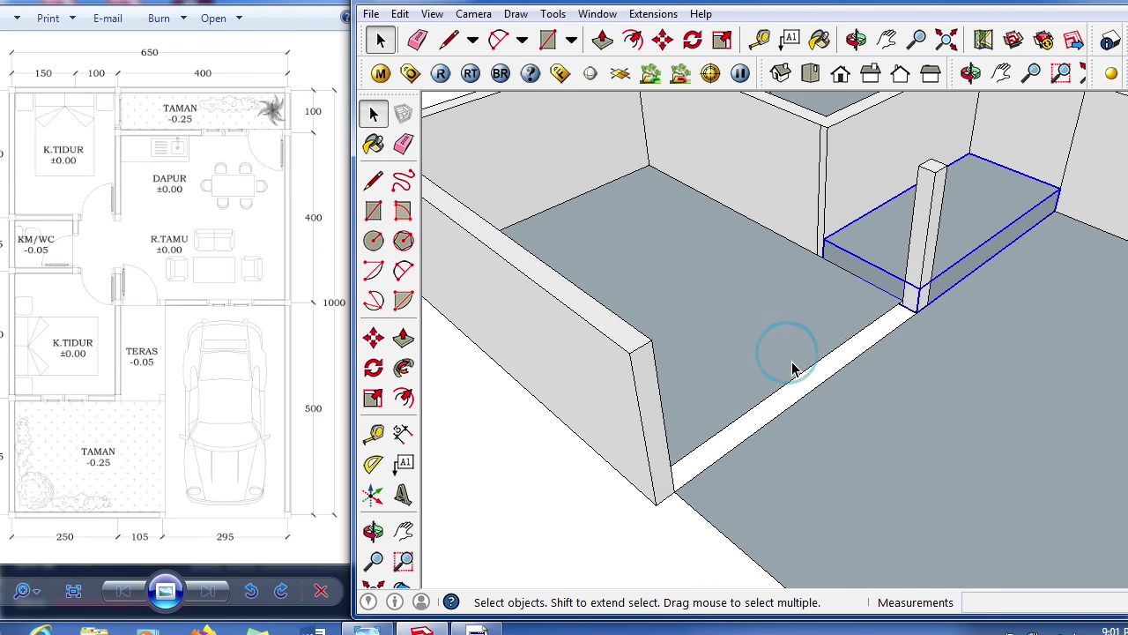
{"action": "left_click", "coordinate": [792, 367]}
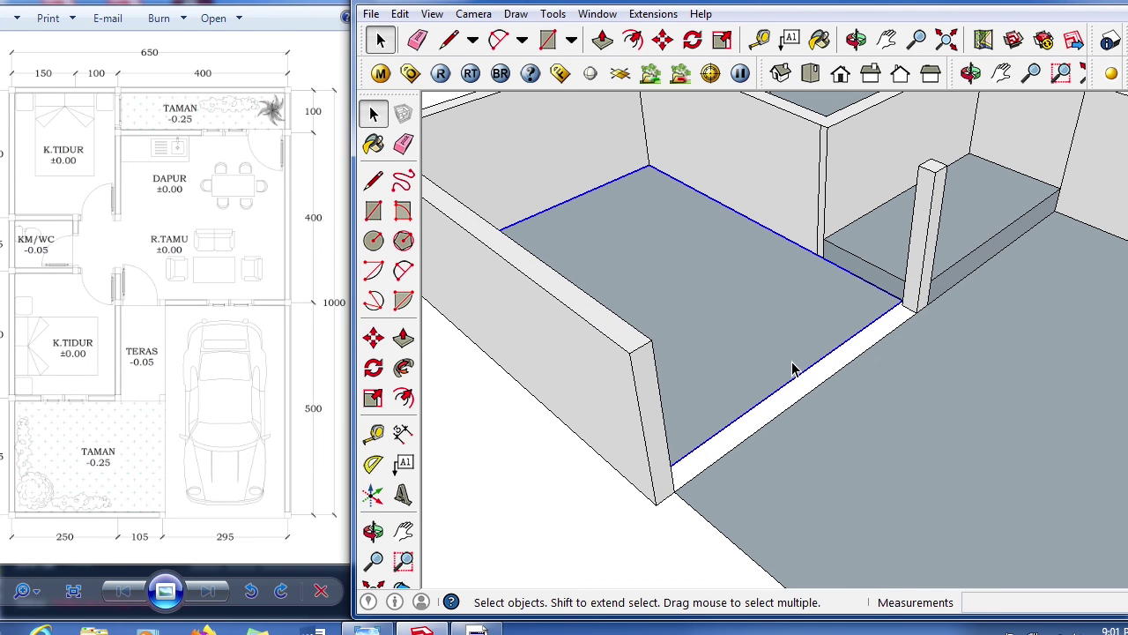
{"action": "scroll", "coordinate": [844, 344], "scroll_direction": "up", "scroll_amount": 3}
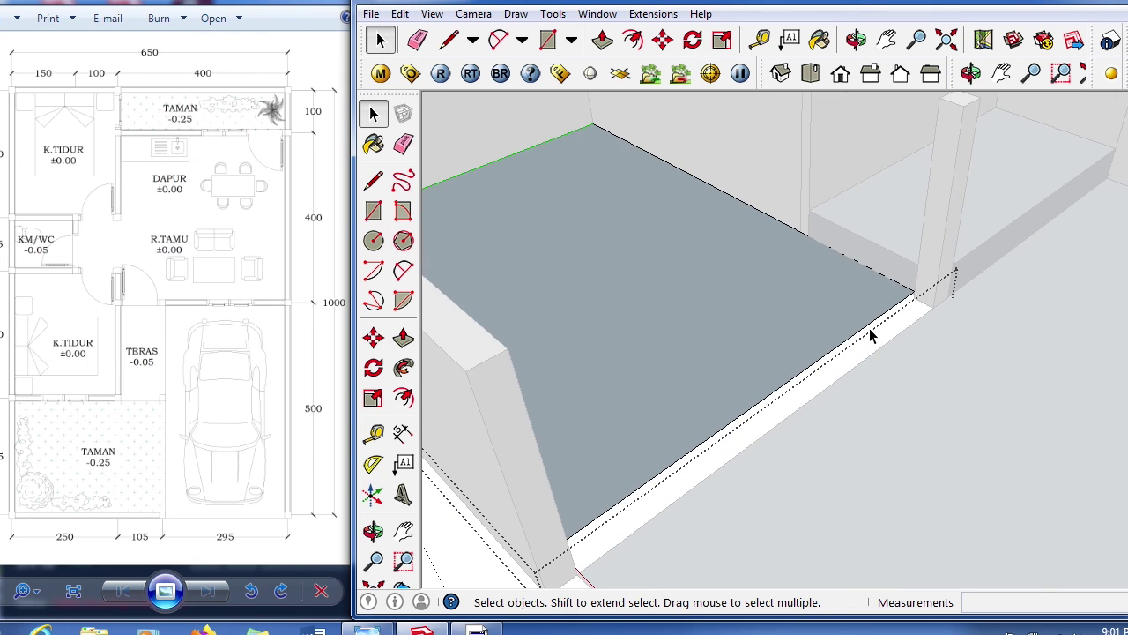
{"action": "scroll", "coordinate": [870, 329], "scroll_direction": "up", "scroll_amount": 1}
{"action": "left_click", "coordinate": [870, 330]}
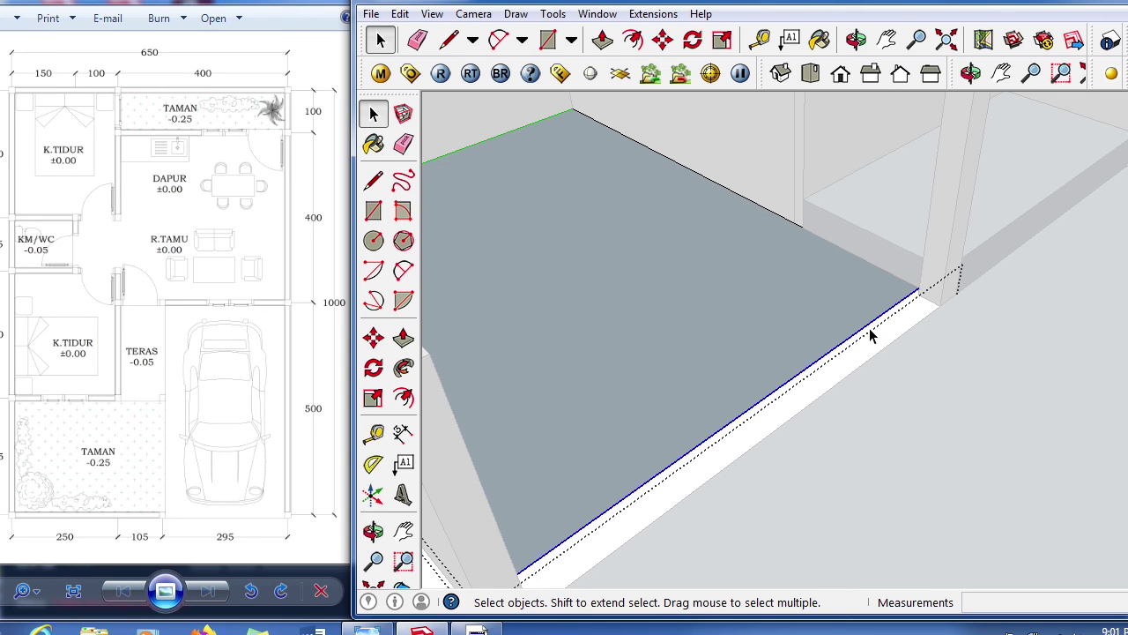
{"action": "key", "text": "m"}
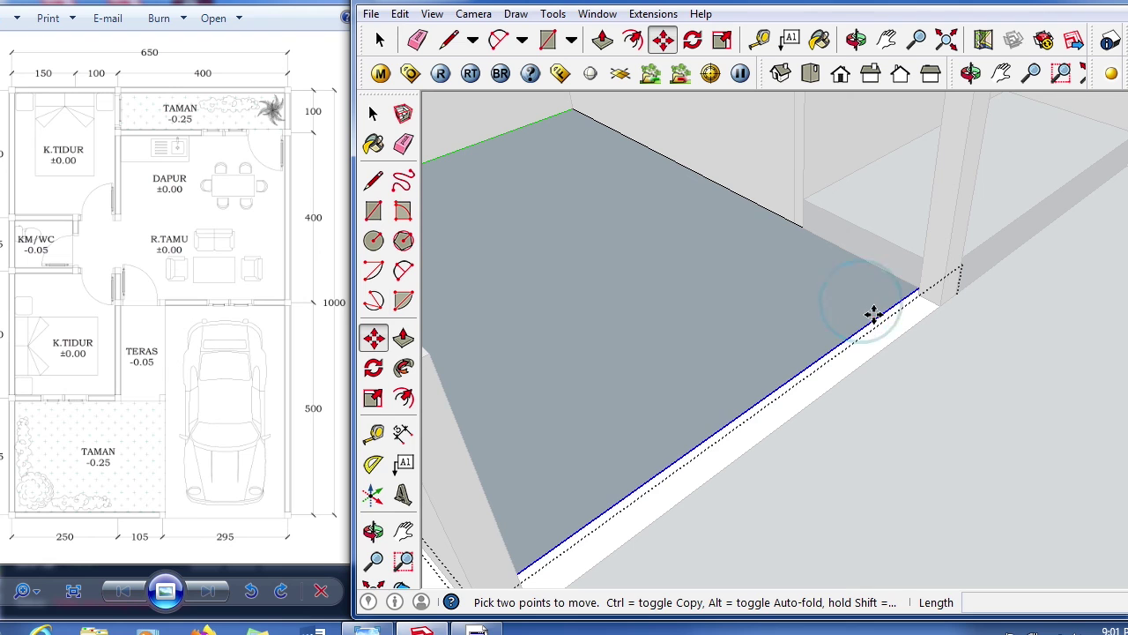
{"action": "left_click", "coordinate": [874, 316]}
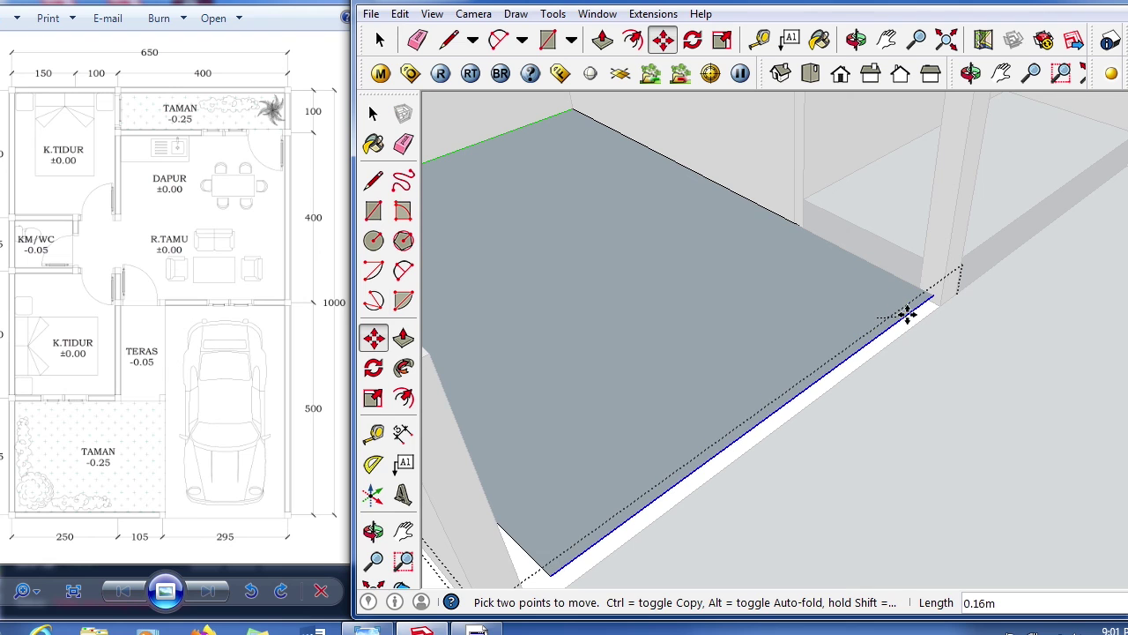
{"action": "left_click", "coordinate": [942, 281]}
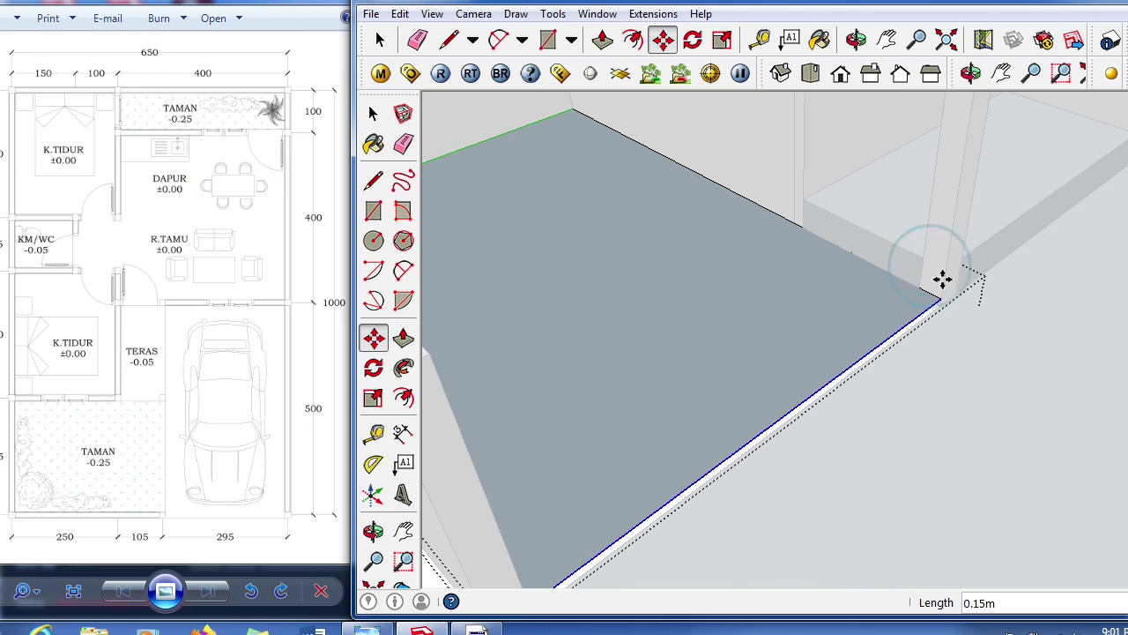
{"action": "key", "text": "space"}
{"action": "scroll", "coordinate": [761, 223], "scroll_direction": "down", "scroll_amount": 3}
{"action": "middle_click_drag", "start_coordinate": [759, 323], "coordinate": [593, 311]}
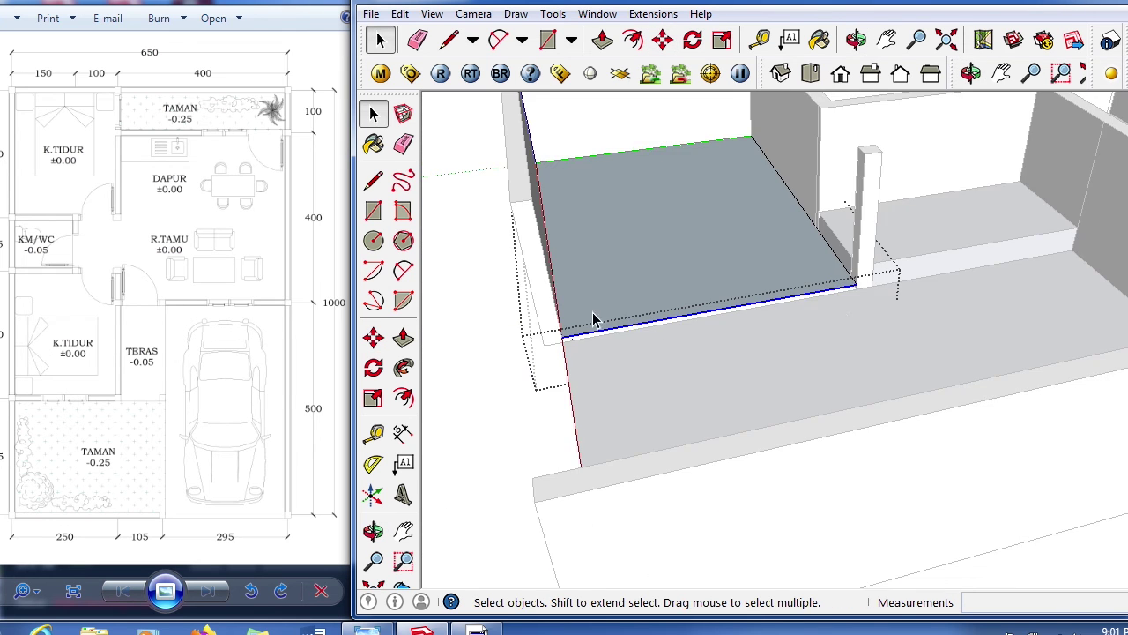
- Draw a vertical rectangle from the front garden floor's carport-side edge down to the carport floor, closing that side
{"action": "scroll", "coordinate": [838, 306], "scroll_direction": "up", "scroll_amount": 4}
{"action": "middle_click_drag", "start_coordinate": [899, 250], "coordinate": [899, 318]}
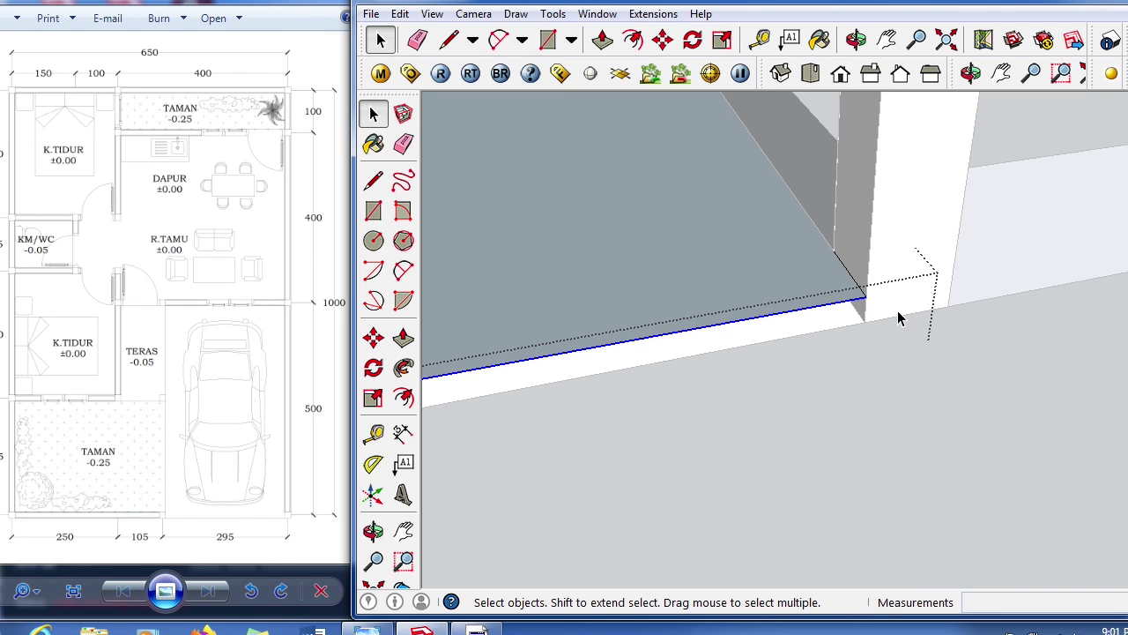
{"action": "key", "text": "r"}
{"action": "left_click", "coordinate": [866, 297]}
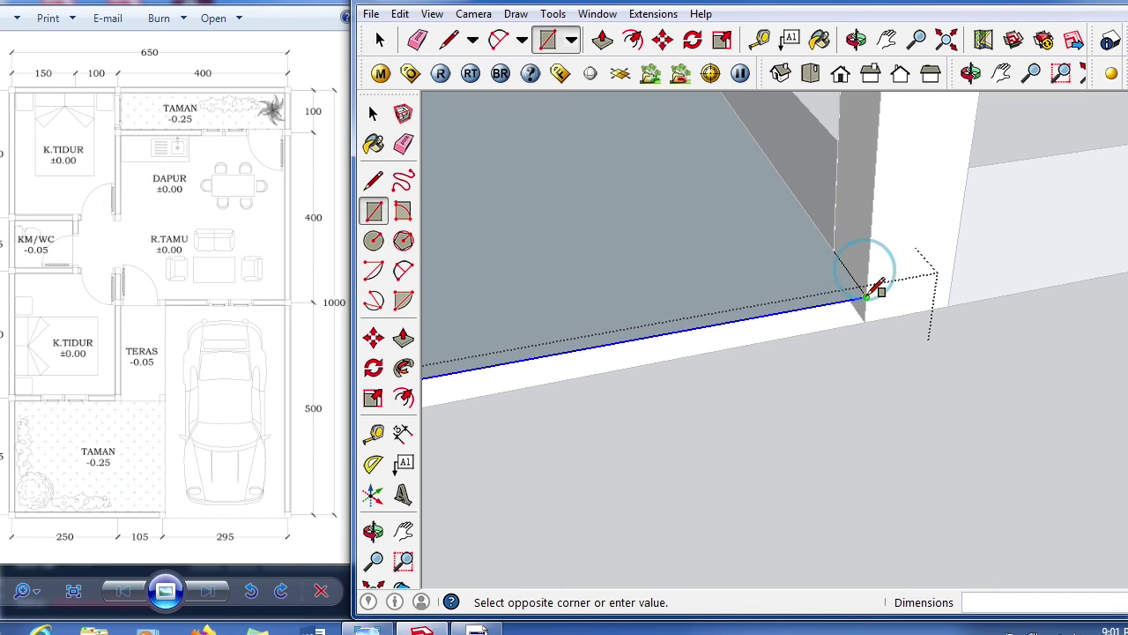
{"action": "middle_click_drag", "start_coordinate": [872, 291], "coordinate": [938, 252]}
{"action": "scroll", "coordinate": [927, 258], "scroll_direction": "down", "scroll_amount": 2}
{"action": "scroll", "coordinate": [997, 236], "scroll_direction": "down", "scroll_amount": 2}
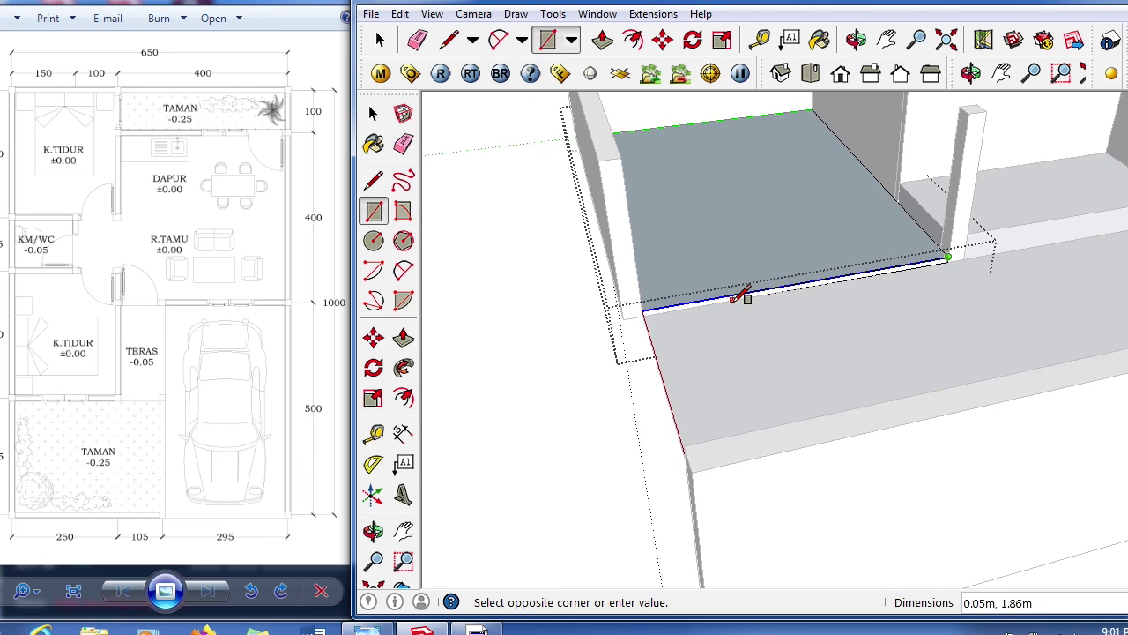
{"action": "scroll", "coordinate": [729, 302], "scroll_direction": "up", "scroll_amount": 3}
{"action": "scroll", "coordinate": [529, 323], "scroll_direction": "up", "scroll_amount": 3}
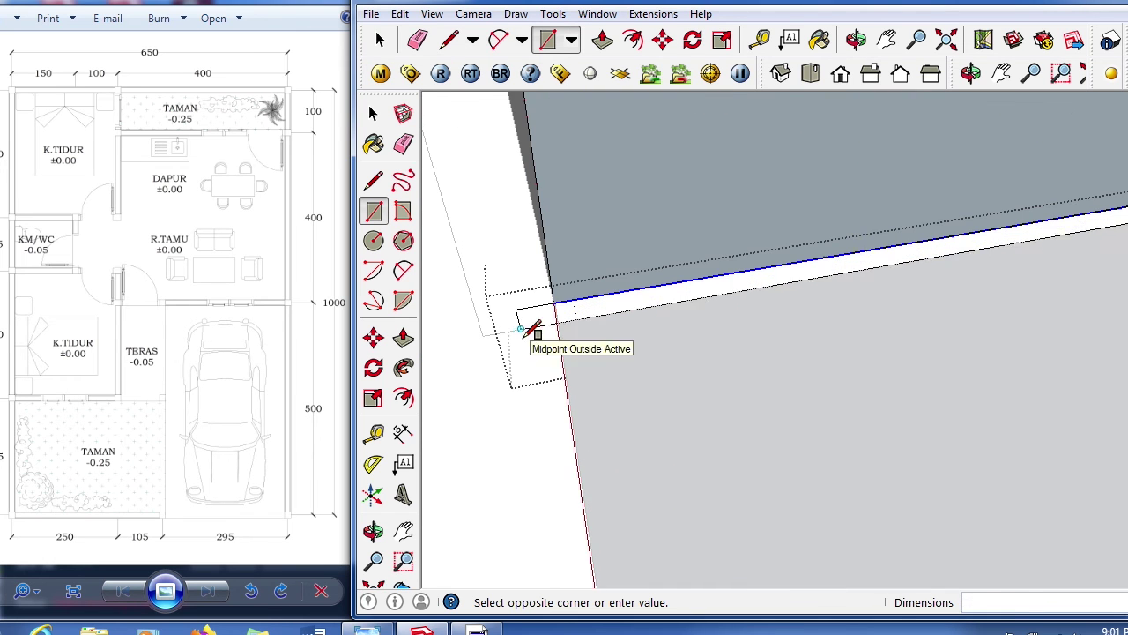
{"action": "left_click", "coordinate": [562, 310]}
{"action": "key", "text": "space"}
- Examine the house model from several angles to check the closed floor sides and the wall faces
{"action": "scroll", "coordinate": [745, 373], "scroll_direction": "down", "scroll_amount": 5}
{"action": "scroll", "coordinate": [674, 428], "scroll_direction": "down", "scroll_amount": 5}
{"action": "mouse_move", "coordinate": [674, 427]}
{"action": "middle_mouse_down"}
{"action": "mouse_move", "coordinate": [662, 421]}
{"action": "mouse_move", "coordinate": [987, 390]}
{"action": "middle_mouse_up"}
{"action": "scroll", "coordinate": [970, 184], "scroll_direction": "up", "scroll_amount": 2}
{"action": "scroll", "coordinate": [819, 344], "scroll_direction": "down", "scroll_amount": 2}
{"action": "mouse_move", "coordinate": [823, 315]}
{"action": "middle_mouse_down"}
{"action": "mouse_move", "coordinate": [764, 320]}
{"action": "mouse_move", "coordinate": [817, 247]}
{"action": "middle_mouse_up"}
{"action": "scroll", "coordinate": [817, 246], "scroll_direction": "up", "scroll_amount": 3}
{"action": "scroll", "coordinate": [758, 413], "scroll_direction": "down", "scroll_amount": 3}
{"action": "mouse_move", "coordinate": [758, 412]}
{"action": "middle_mouse_down"}
{"action": "mouse_move", "coordinate": [749, 365]}
{"action": "mouse_move", "coordinate": [667, 315]}
{"action": "mouse_move", "coordinate": [970, 261]}
{"action": "middle_mouse_up"}
{"action": "scroll", "coordinate": [862, 273], "scroll_direction": "up", "scroll_amount": 2}
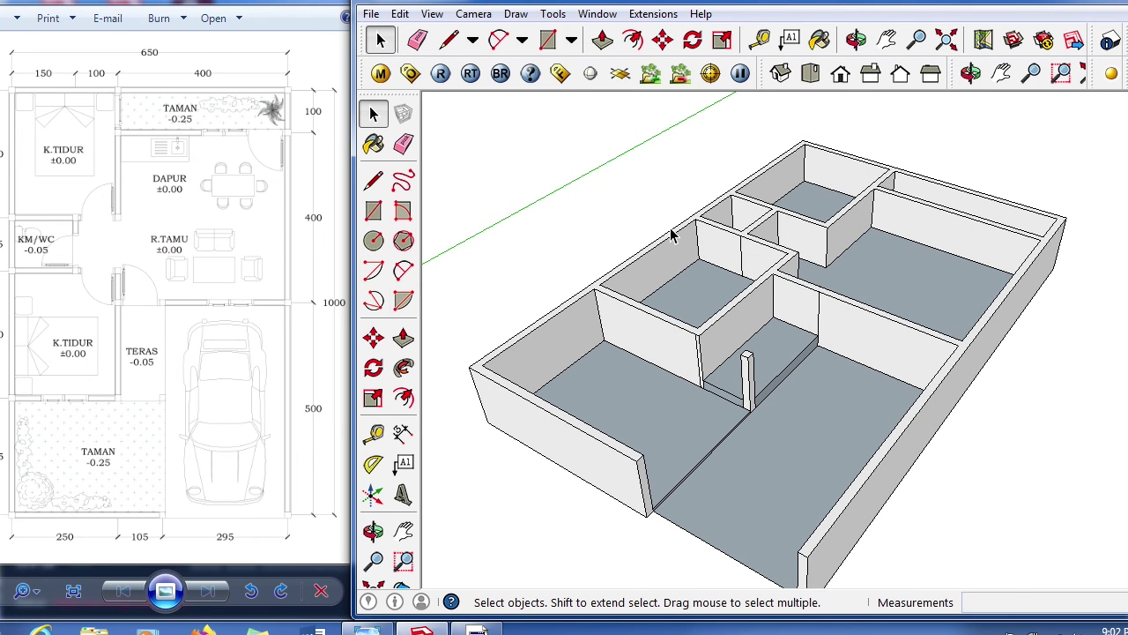
- Open the wall group and erase the leftover vertical line on the front wall face between the terrace and carport
{"action": "scroll", "coordinate": [675, 233], "scroll_direction": "up", "scroll_amount": 3}
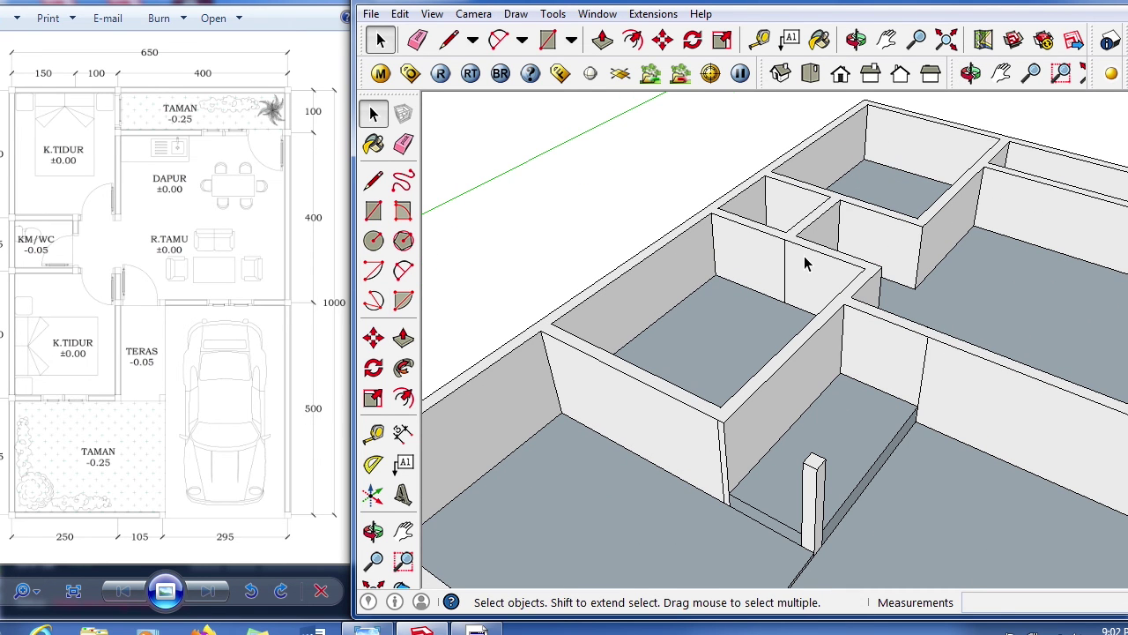
{"action": "double_click", "coordinate": [932, 367]}
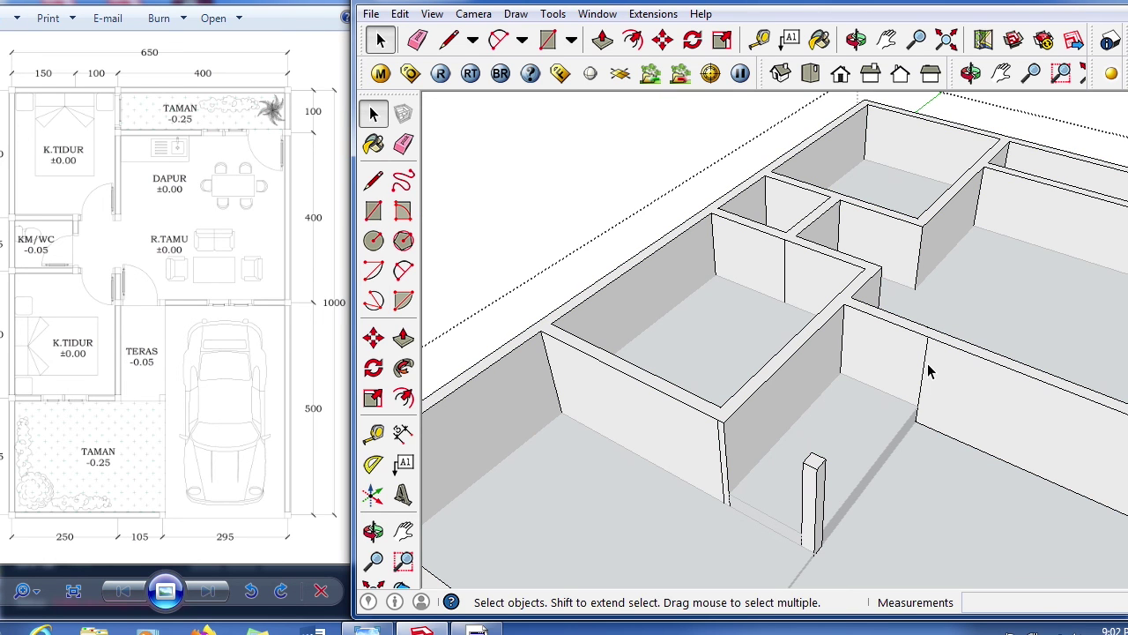
{"action": "key", "text": "e"}
{"action": "left_click", "coordinate": [935, 370]}
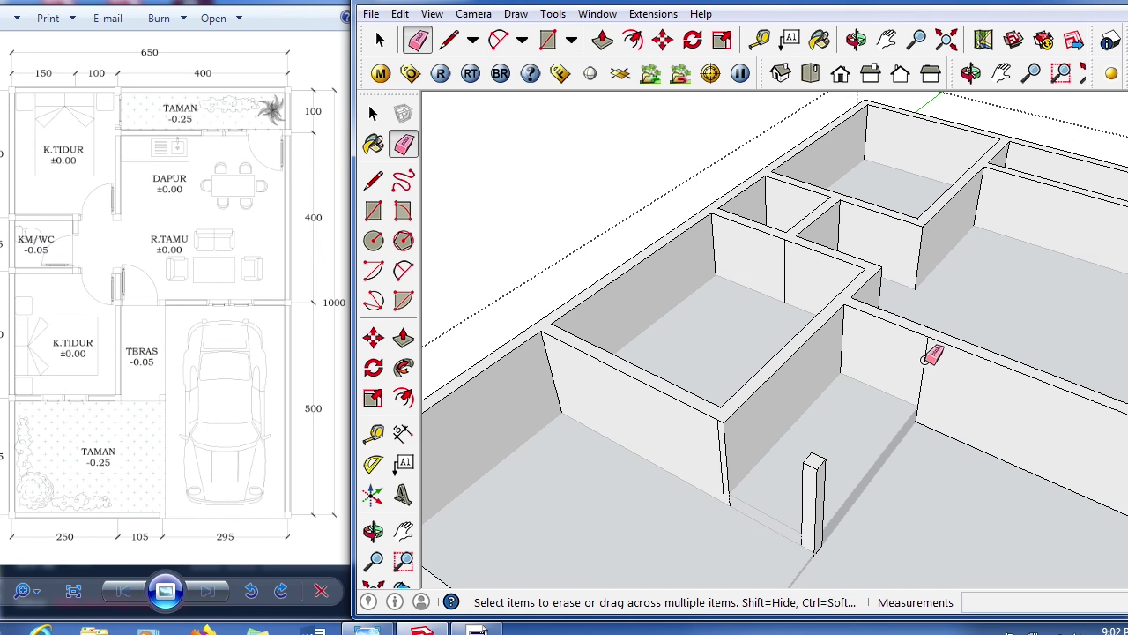
{"action": "left_click", "coordinate": [924, 357]}
- Erase the remaining leftover vertical lines on the front bedroom and living-room wall faces and leave the wall group
{"action": "scroll", "coordinate": [926, 358], "scroll_direction": "down", "scroll_amount": 3}
{"action": "scroll", "coordinate": [809, 432], "scroll_direction": "up", "scroll_amount": 3}
{"action": "left_click", "coordinate": [789, 352]}
{"action": "scroll", "coordinate": [815, 493], "scroll_direction": "down", "scroll_amount": 2}
{"action": "left_click", "coordinate": [844, 240]}
{"action": "left_click", "coordinate": [839, 228]}
{"action": "left_click", "coordinate": [863, 242]}
{"action": "scroll", "coordinate": [983, 295], "scroll_direction": "down", "scroll_amount": 3}
{"action": "scroll", "coordinate": [983, 295], "scroll_direction": "up", "scroll_amount": 3}
{"action": "mouse_move", "coordinate": [925, 365]}
{"action": "middle_mouse_down"}
{"action": "mouse_move", "coordinate": [363, 484]}
{"action": "mouse_move", "coordinate": [811, 226]}
{"action": "middle_mouse_up"}
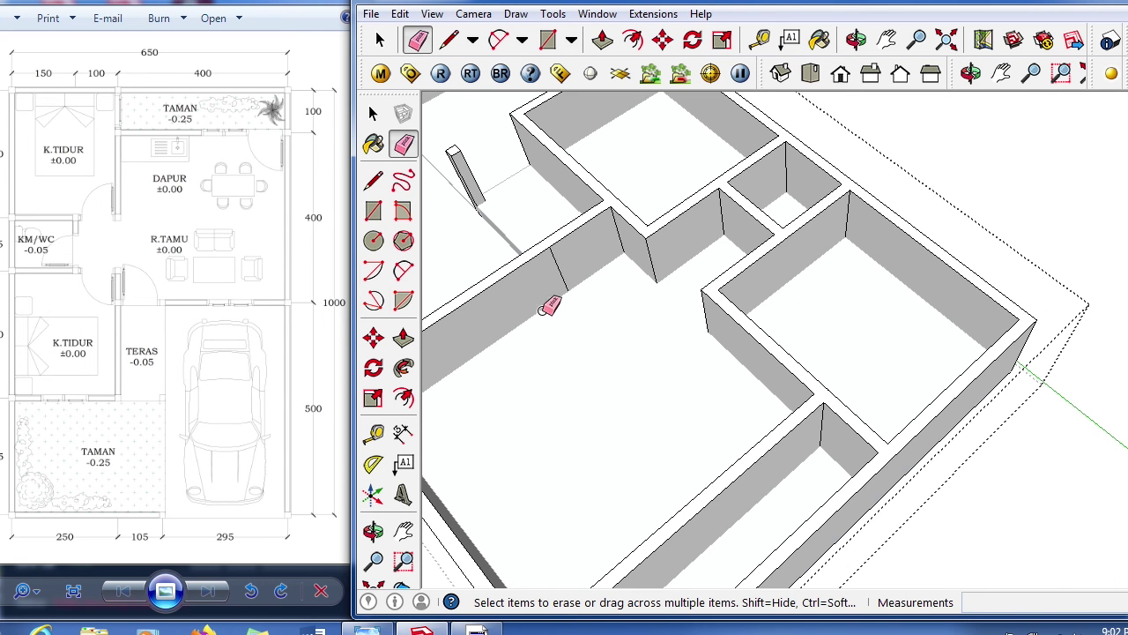
{"action": "left_click", "coordinate": [550, 255]}
{"action": "scroll", "coordinate": [706, 335], "scroll_direction": "down", "scroll_amount": 5}
{"action": "mouse_move", "coordinate": [824, 358]}
{"action": "middle_mouse_down"}
{"action": "mouse_move", "coordinate": [735, 219]}
{"action": "mouse_move", "coordinate": [635, 323]}
{"action": "mouse_move", "coordinate": [735, 410]}
{"action": "mouse_move", "coordinate": [1005, 297]}
{"action": "mouse_move", "coordinate": [287, 491]}
{"action": "mouse_move", "coordinate": [610, 399]}
{"action": "mouse_move", "coordinate": [861, 387]}
{"action": "middle_mouse_up"}
{"action": "key", "text": "space"}
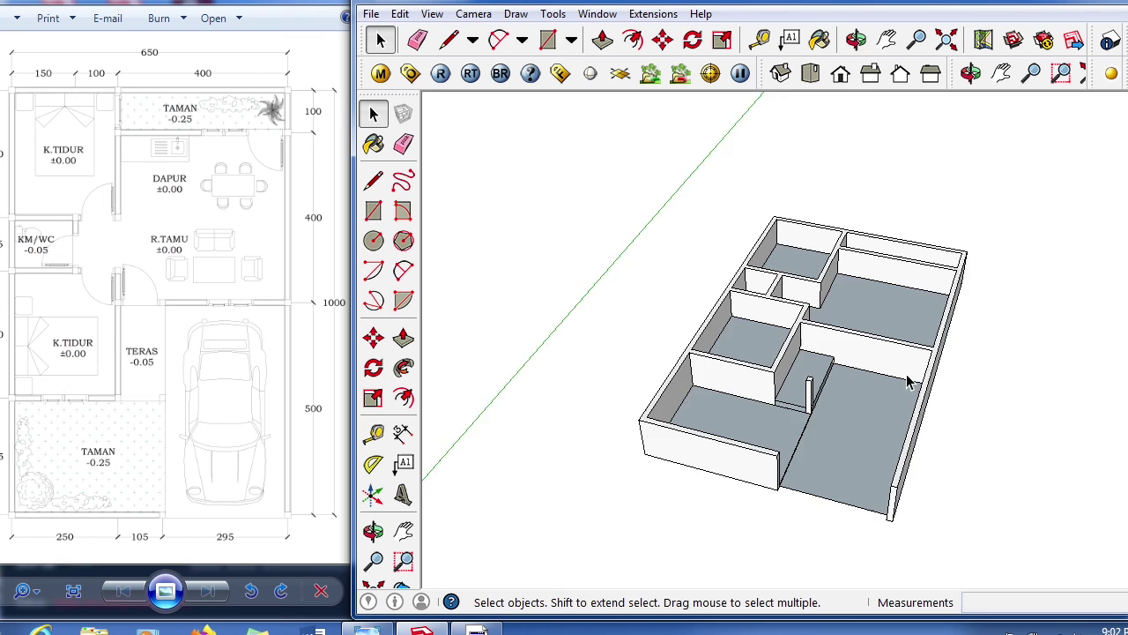
- Examine the whole house model's walls, floors and terrace against the reference floor plan
{"action": "middle_click_drag", "start_coordinate": [910, 381], "coordinate": [939, 282]}
{"action": "scroll", "coordinate": [773, 356], "scroll_direction": "up", "scroll_amount": 3}
{"action": "scroll", "coordinate": [773, 355], "scroll_direction": "down", "scroll_amount": 3}
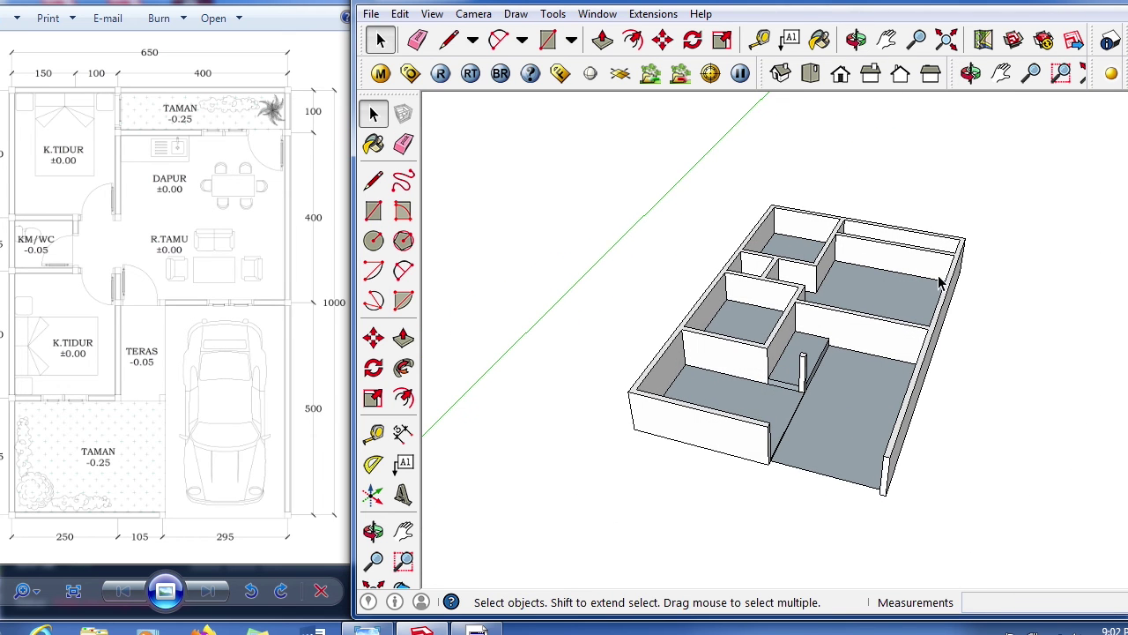
{"action": "scroll", "coordinate": [940, 282], "scroll_direction": "up", "scroll_amount": 3}
{"action": "scroll", "coordinate": [934, 299], "scroll_direction": "down", "scroll_amount": 3}
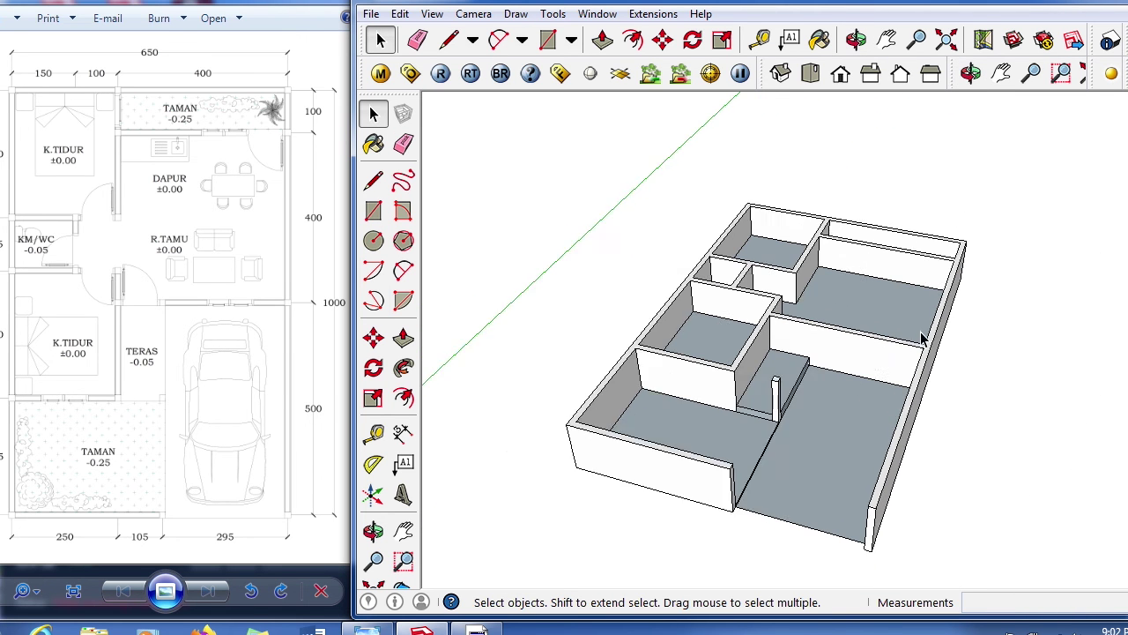
{"action": "scroll", "coordinate": [779, 374], "scroll_direction": "up", "scroll_amount": 1}
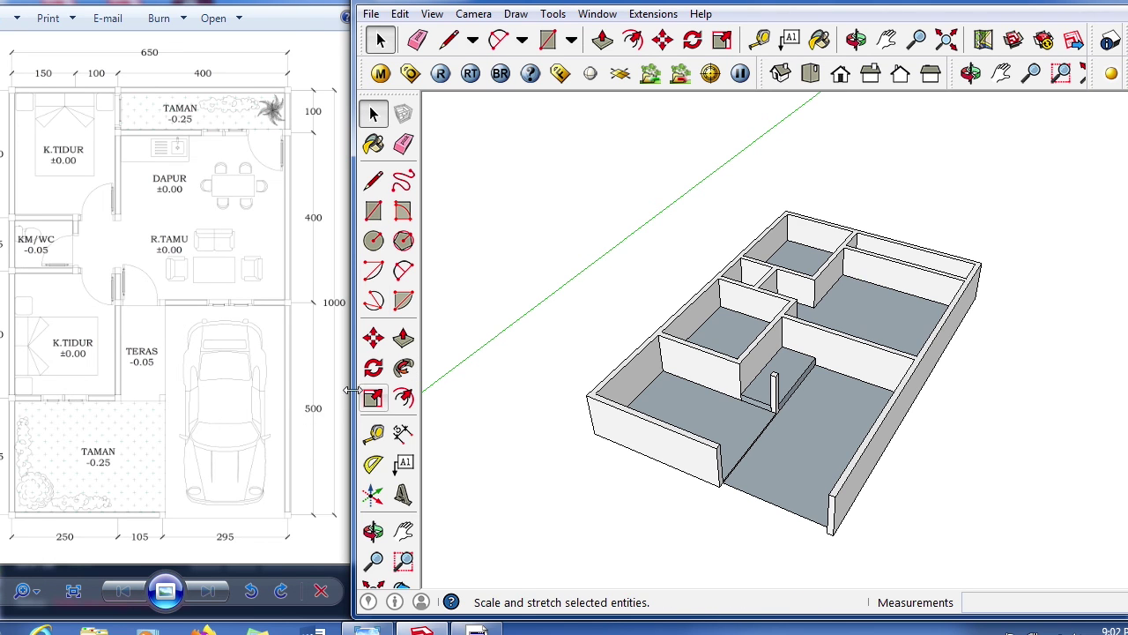
{"action": "middle_click_drag", "start_coordinate": [826, 446], "coordinate": [829, 427]}
{"action": "scroll", "coordinate": [849, 254], "scroll_direction": "up", "scroll_amount": 1}
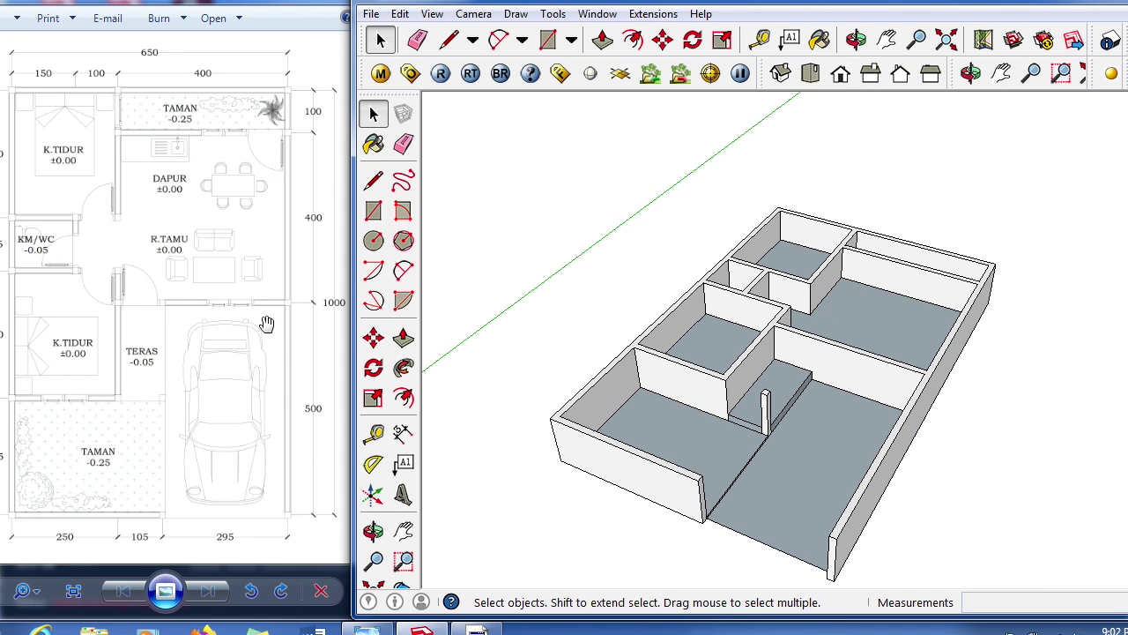
{"action": "scroll", "coordinate": [688, 405], "scroll_direction": "down", "scroll_amount": 2}
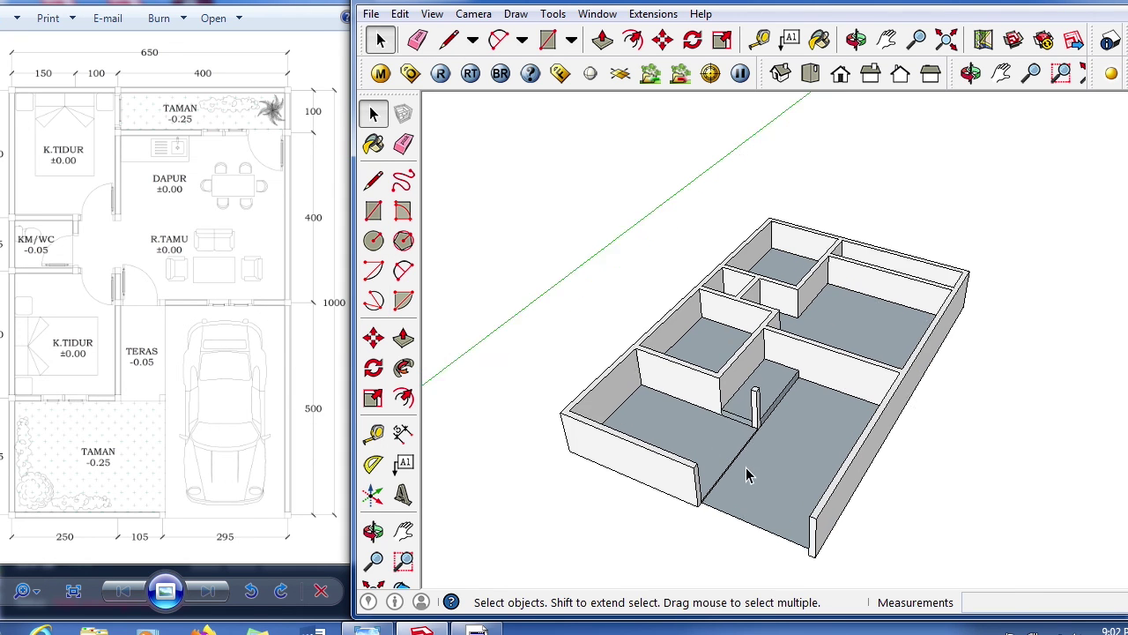
{"action": "scroll", "coordinate": [746, 475], "scroll_direction": "up", "scroll_amount": 2}
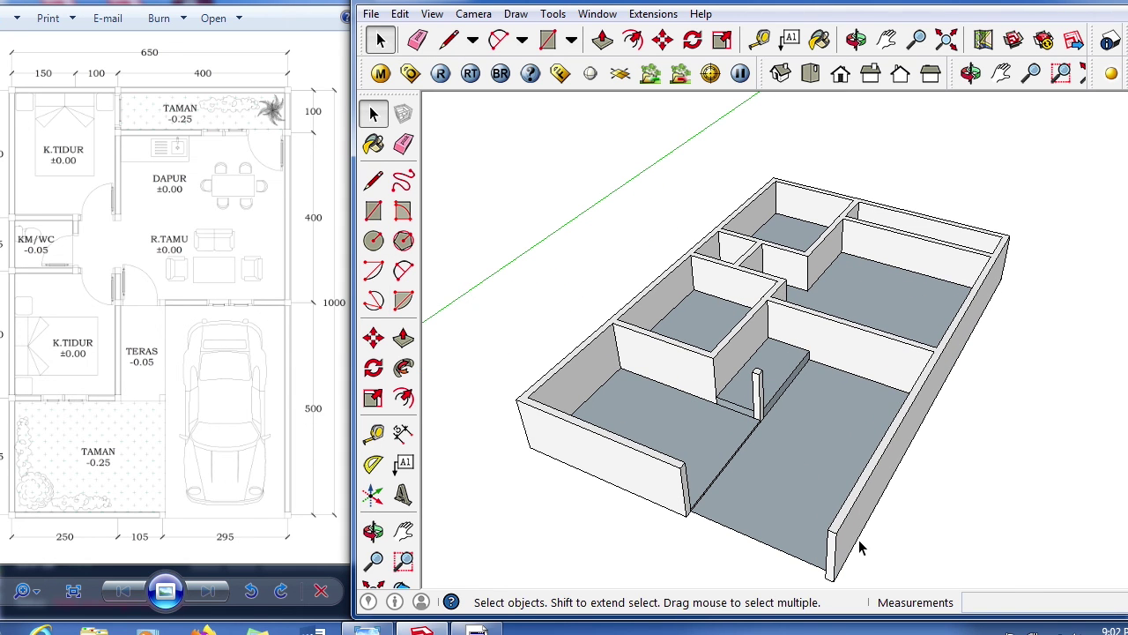